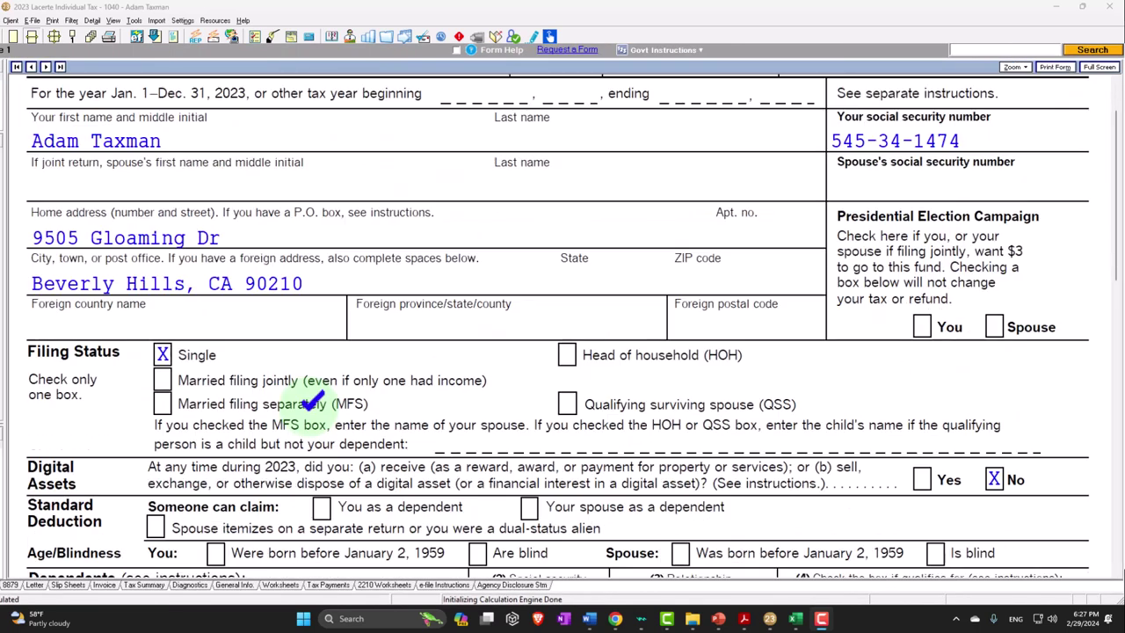
Review Form 1040 page 1 down to line 15's 86,150 taxable income, then bring up the Excel worksheet
scroll(308, 402, down, 2)
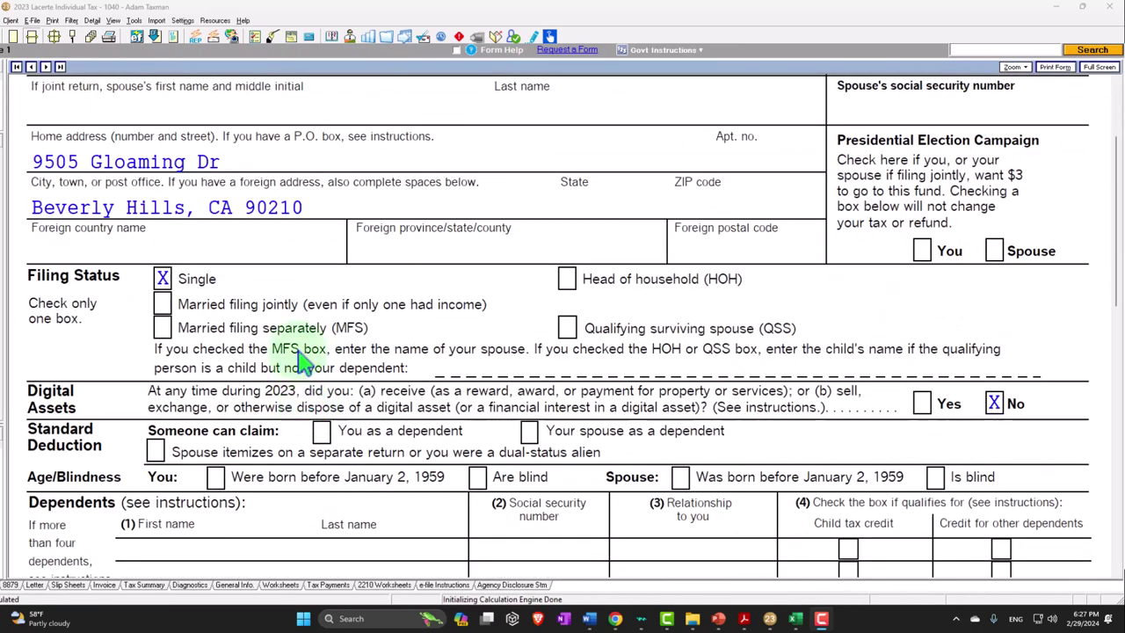
scroll(299, 356, down, 12)
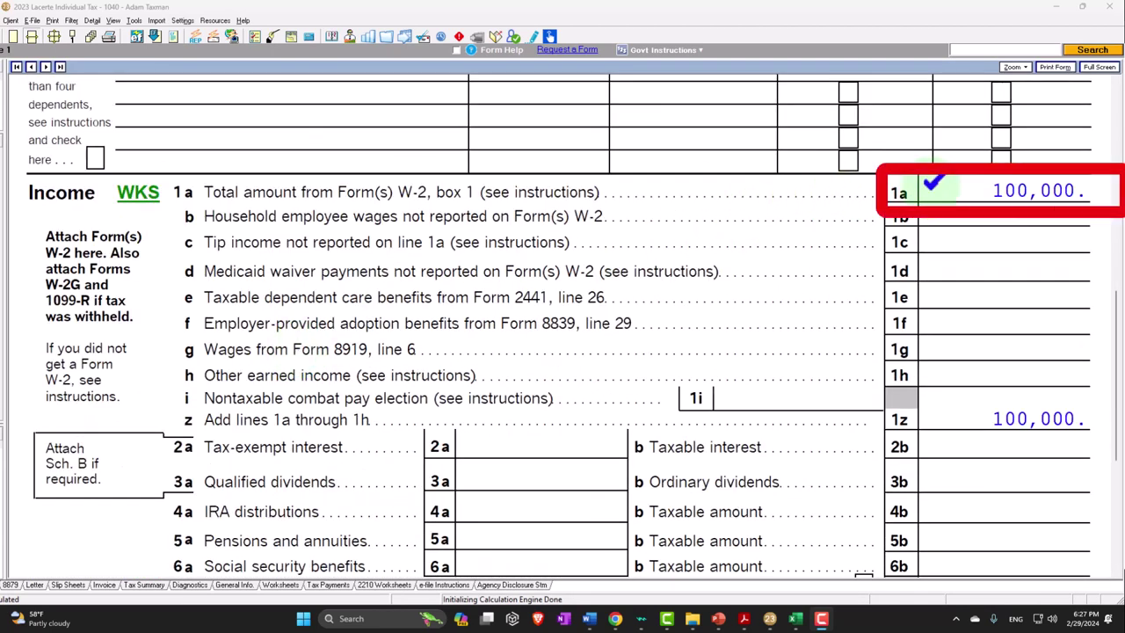
scroll(562, 334, down, 8)
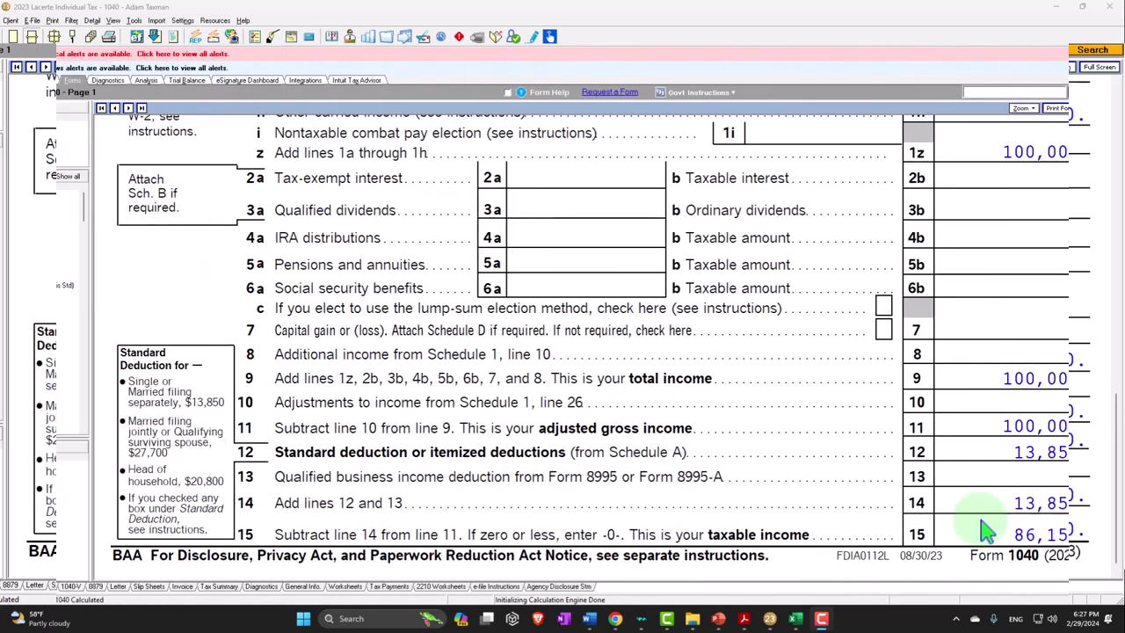
click(795, 617)
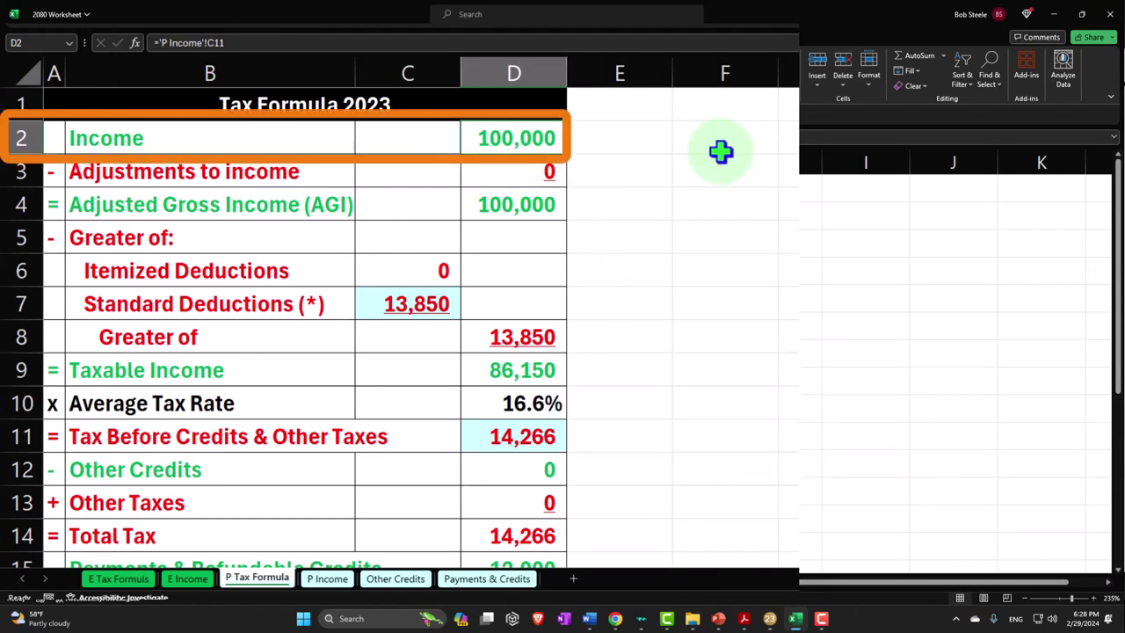
Check the worksheet's 13,850 standard deduction, 86,150 taxable income and 14,266 tax figures
key(Down)
key(Down)
key(Down)
key(Down)
key(Down)
key(Left)
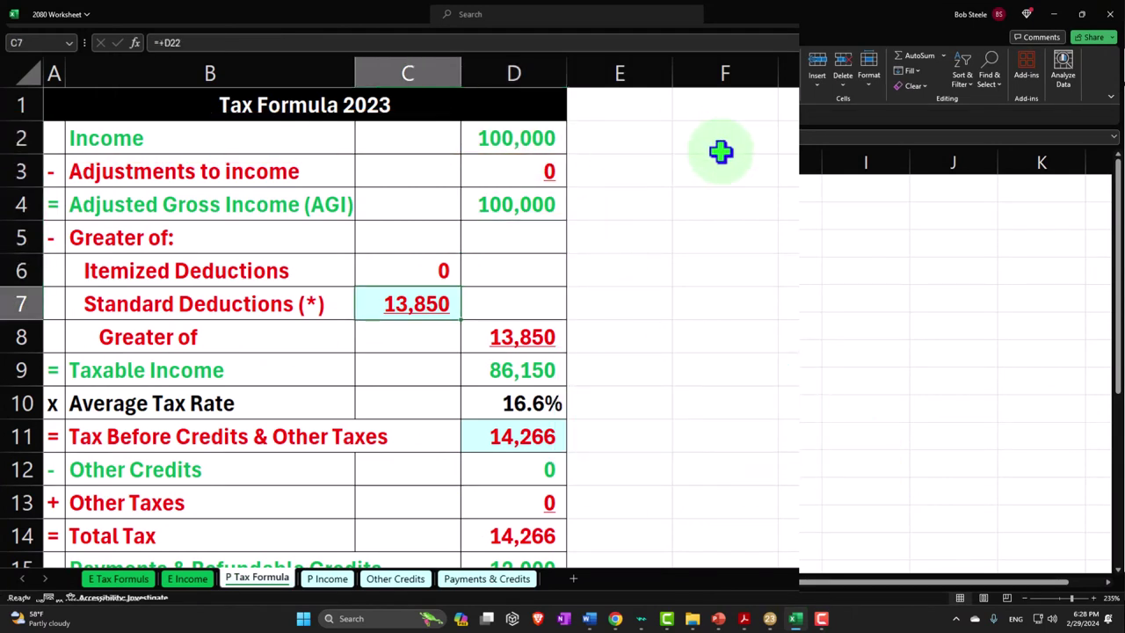
scroll(720, 299, down, 4)
click(540, 402)
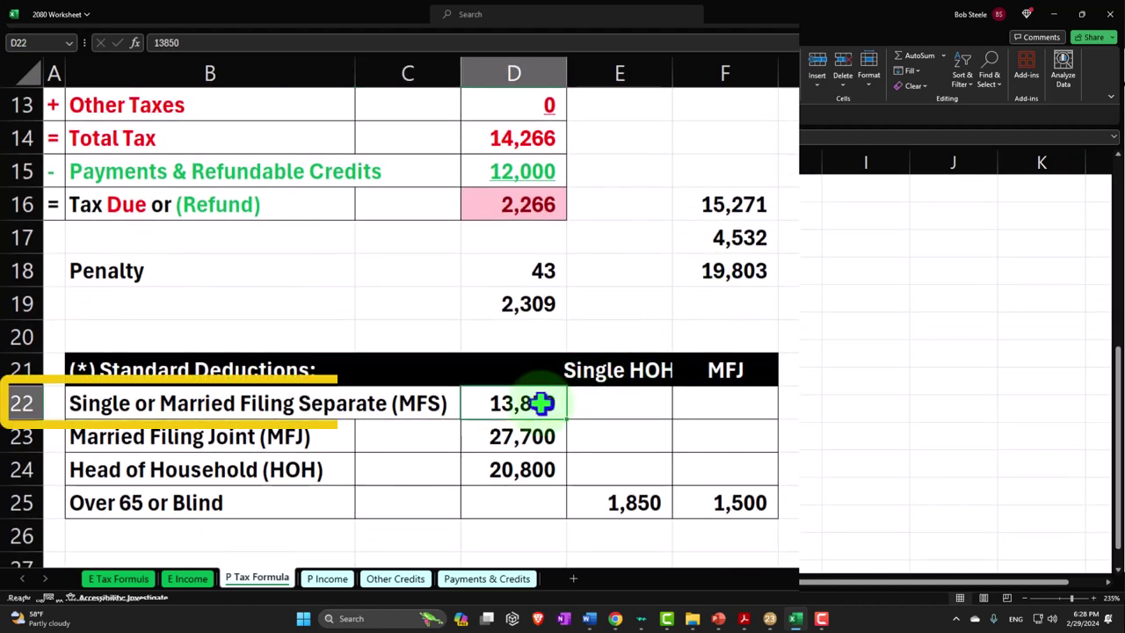
scroll(539, 401, up, 3)
click(526, 273)
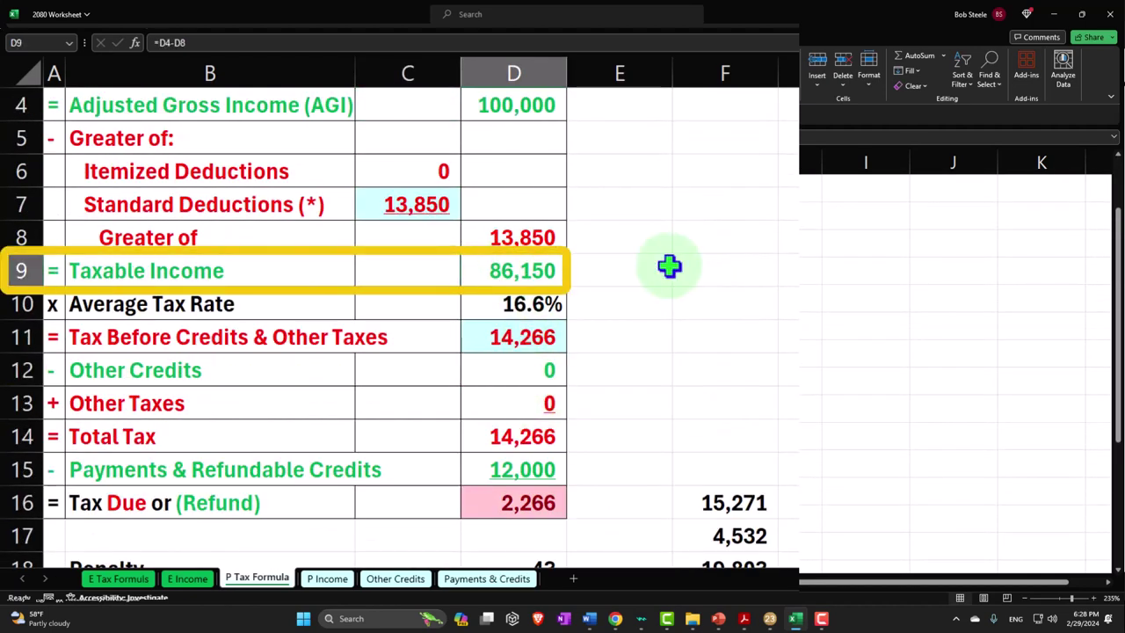
click(515, 336)
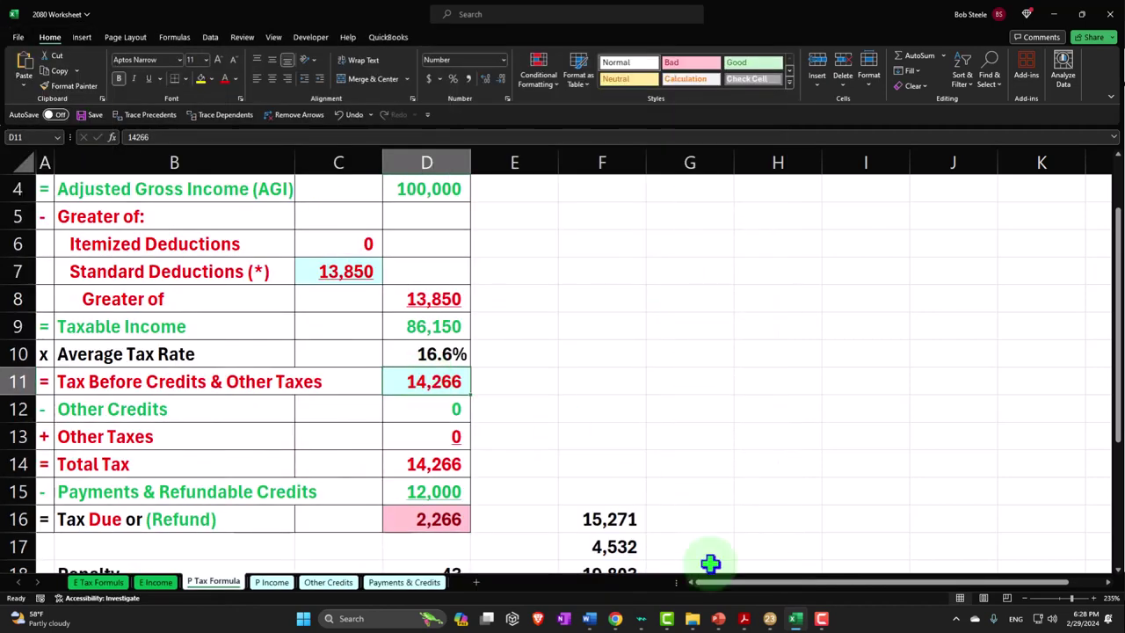
Compare with Lacerte's Form 1040 page 2, then check 12,000 payments, 2,266 due and 43 penalty
click(772, 620)
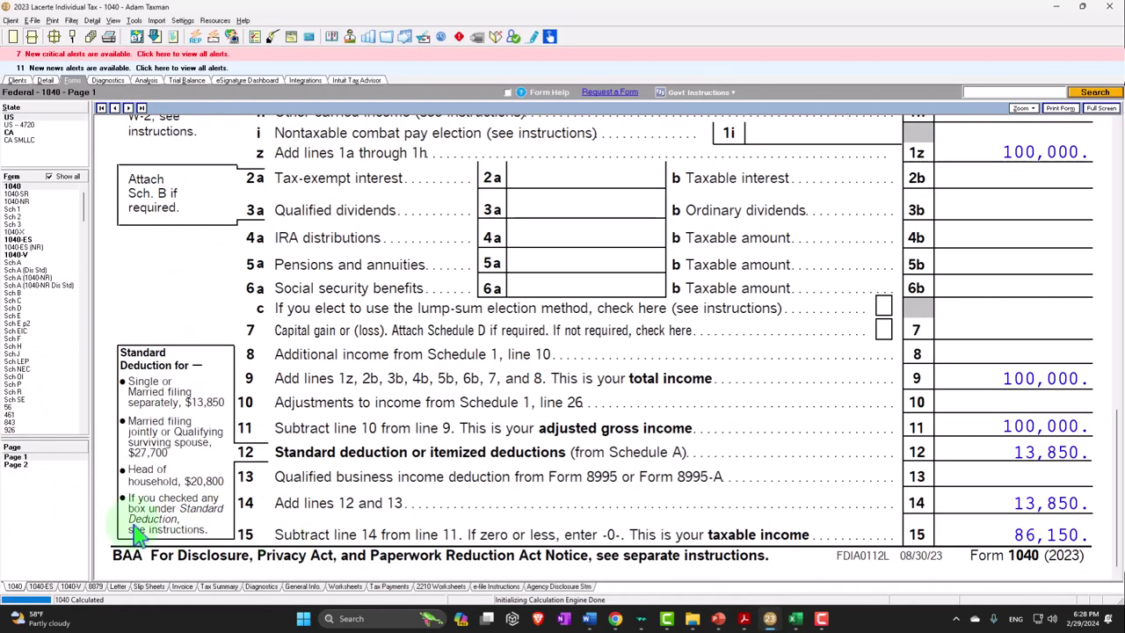
click(30, 465)
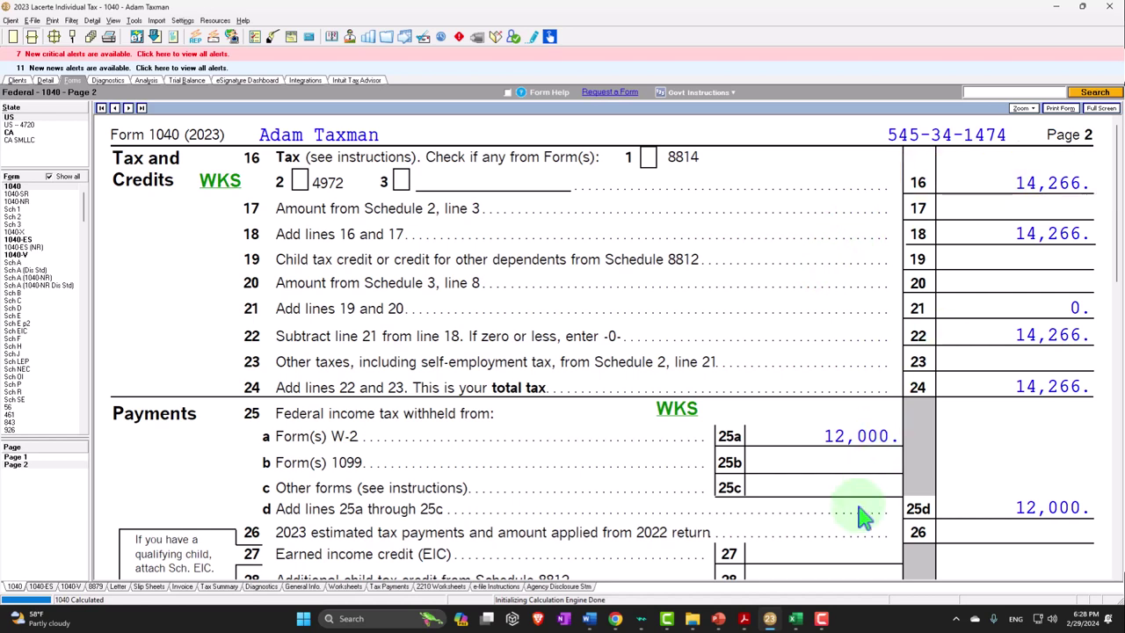
click(791, 619)
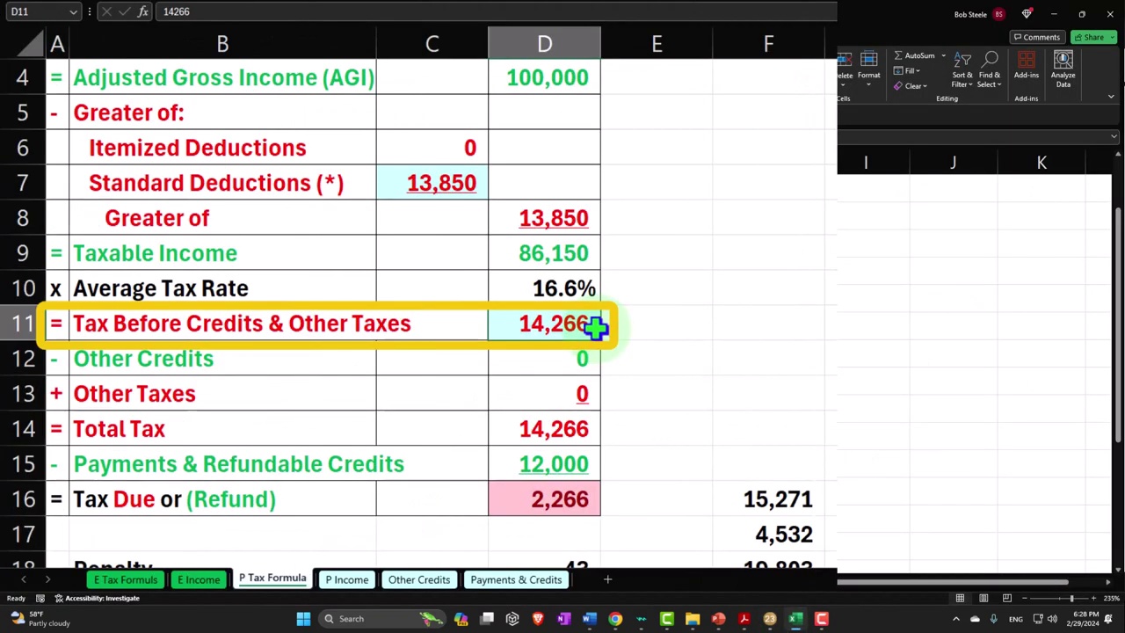
click(587, 461)
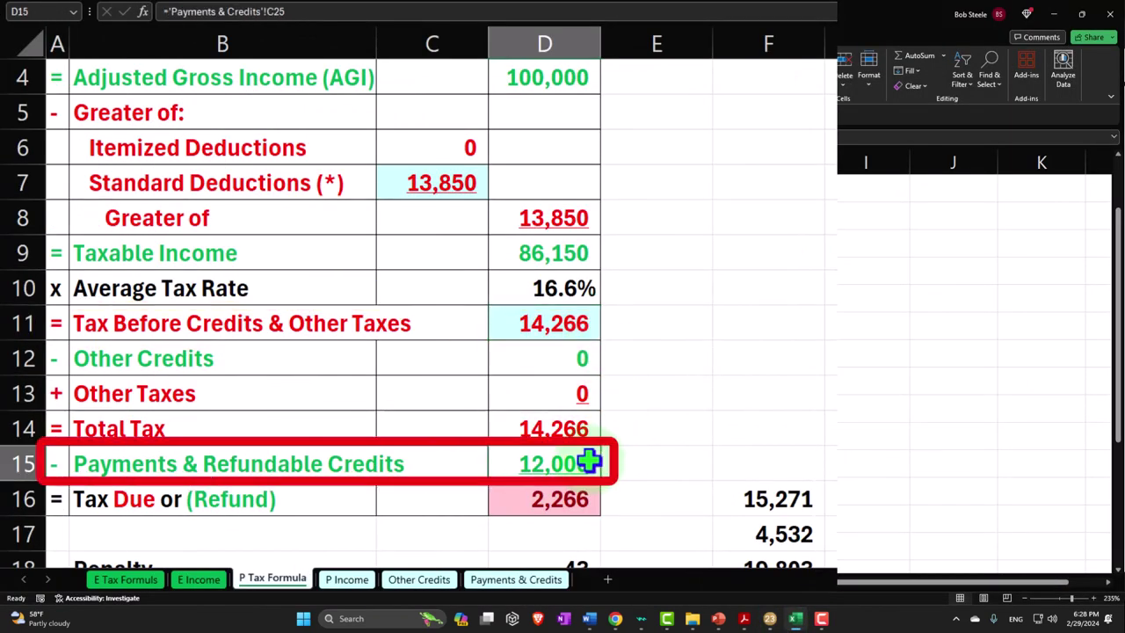
key(Down)
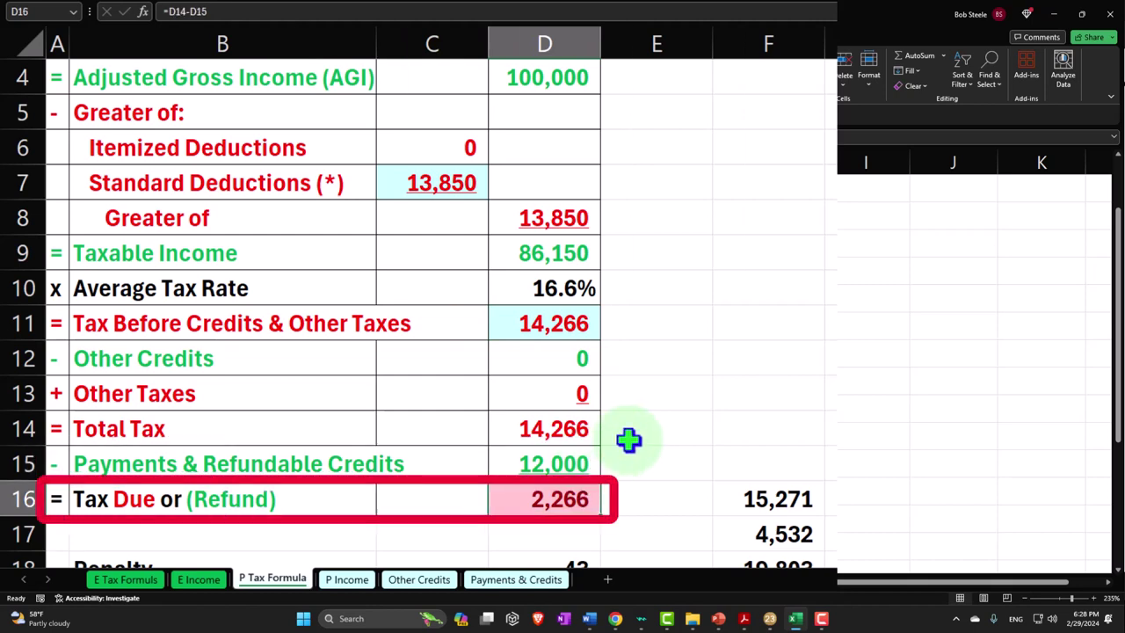
scroll(628, 439, down, 1)
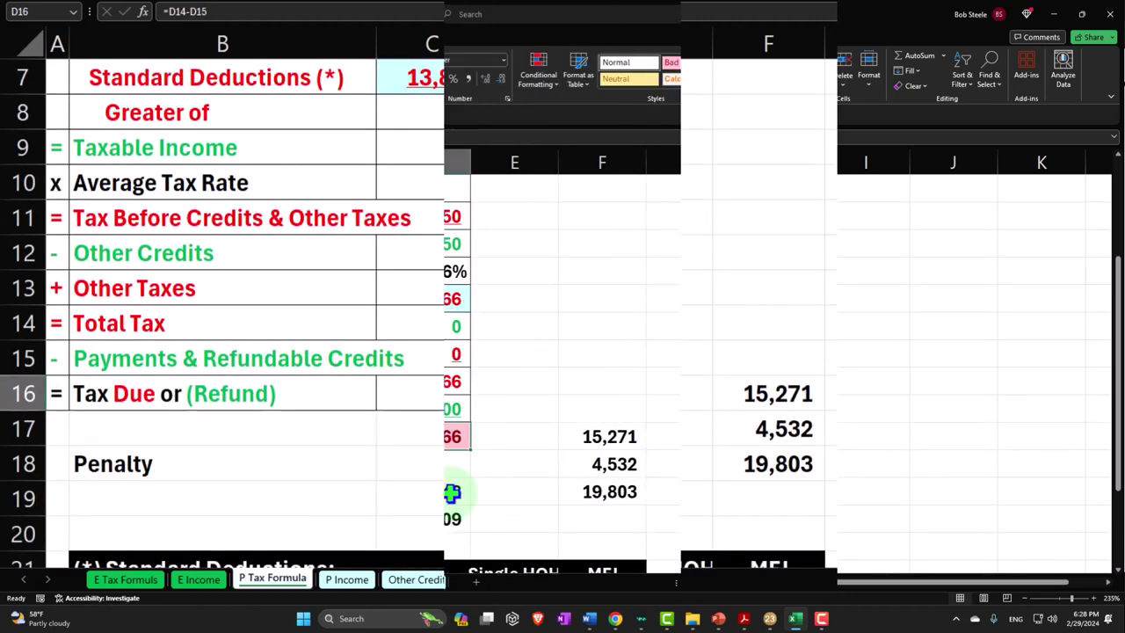
click(451, 493)
In Lacerte, review page 2 down to line 37's 2,309 owed, then return to page 1
mouse_move(795, 620)
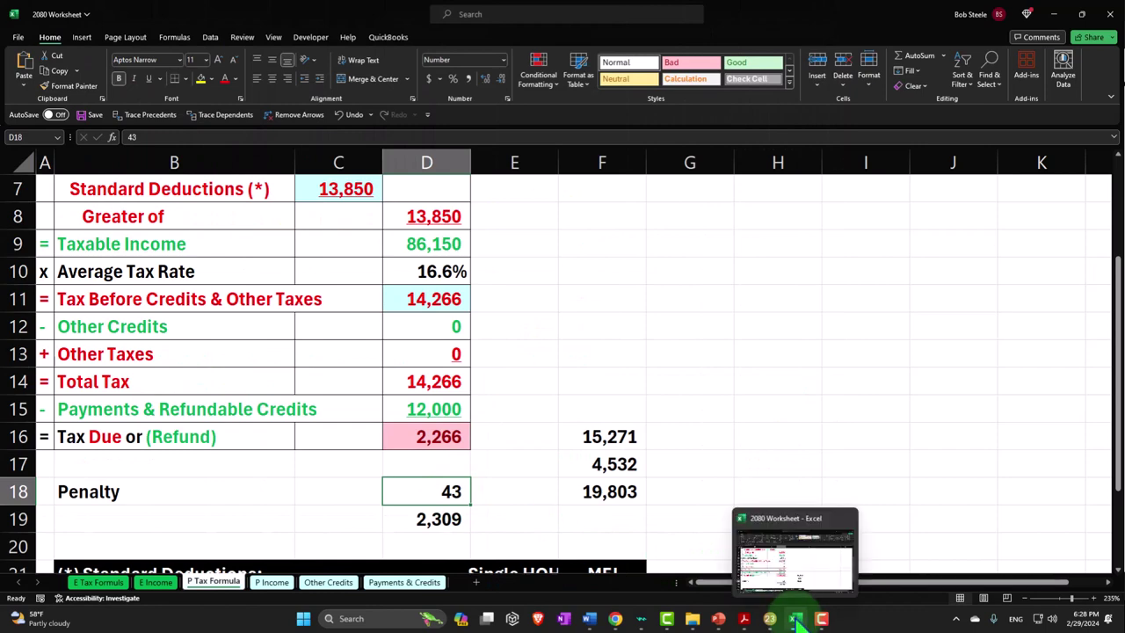
click(795, 619)
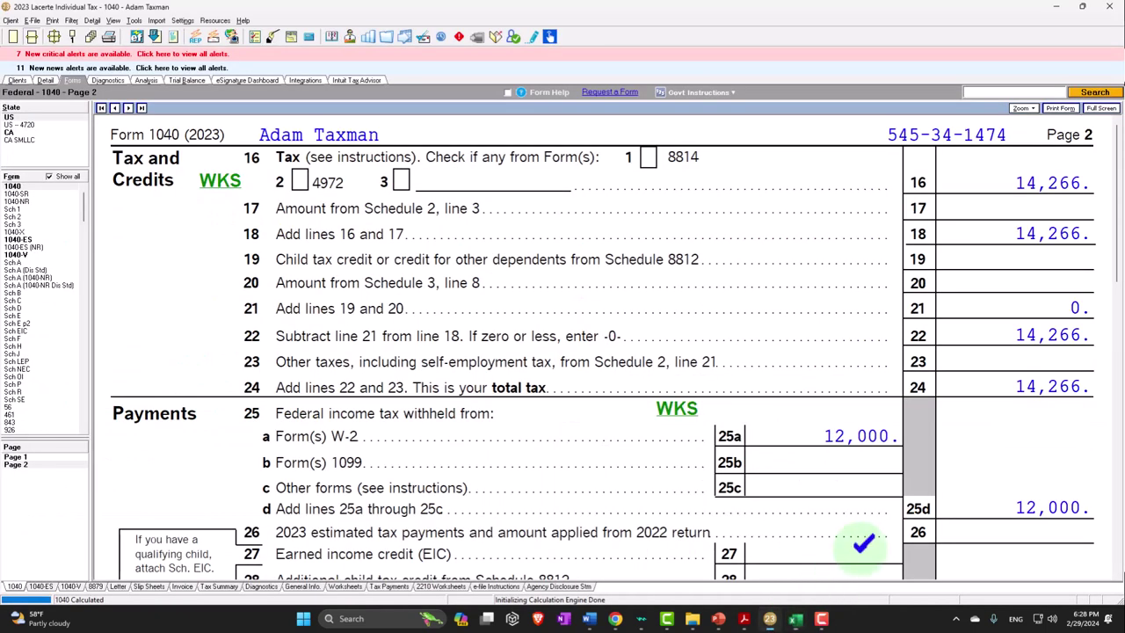
scroll(962, 550, down, 5)
scroll(962, 553, down, 1)
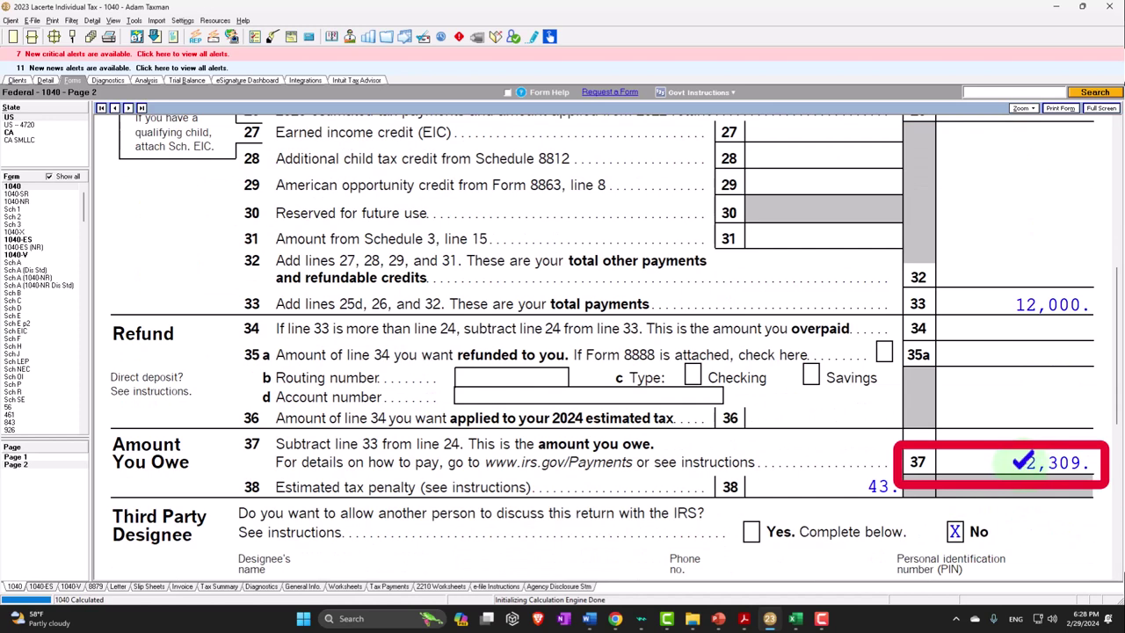
click(48, 461)
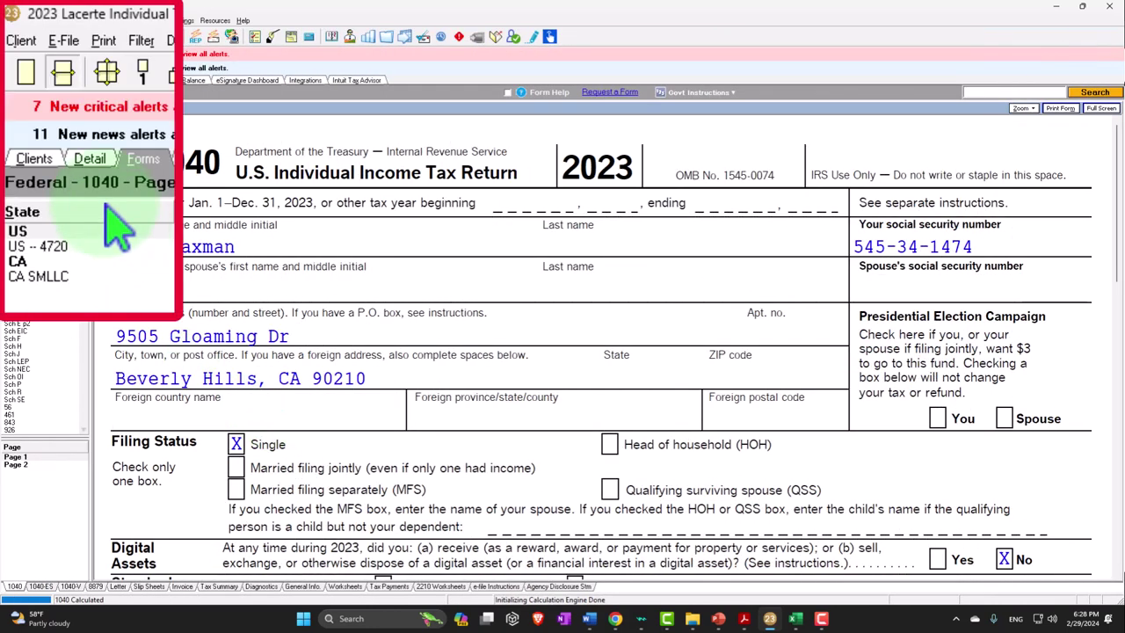
Open the Dependents entry screen from Detail, Client Info. contents
click(93, 162)
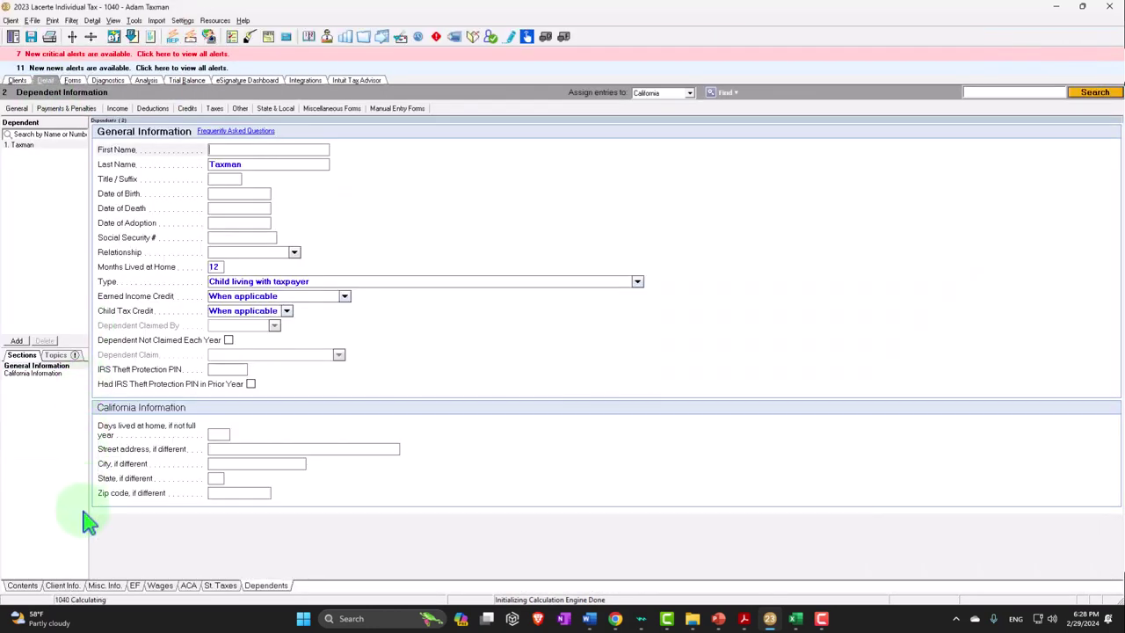
click(68, 584)
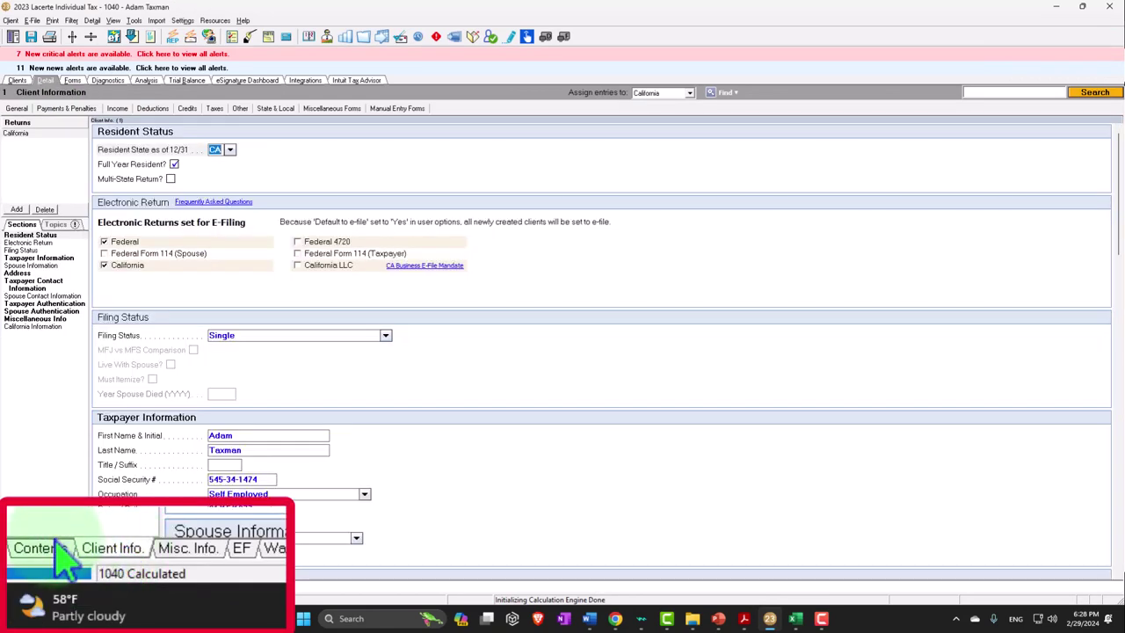
click(60, 557)
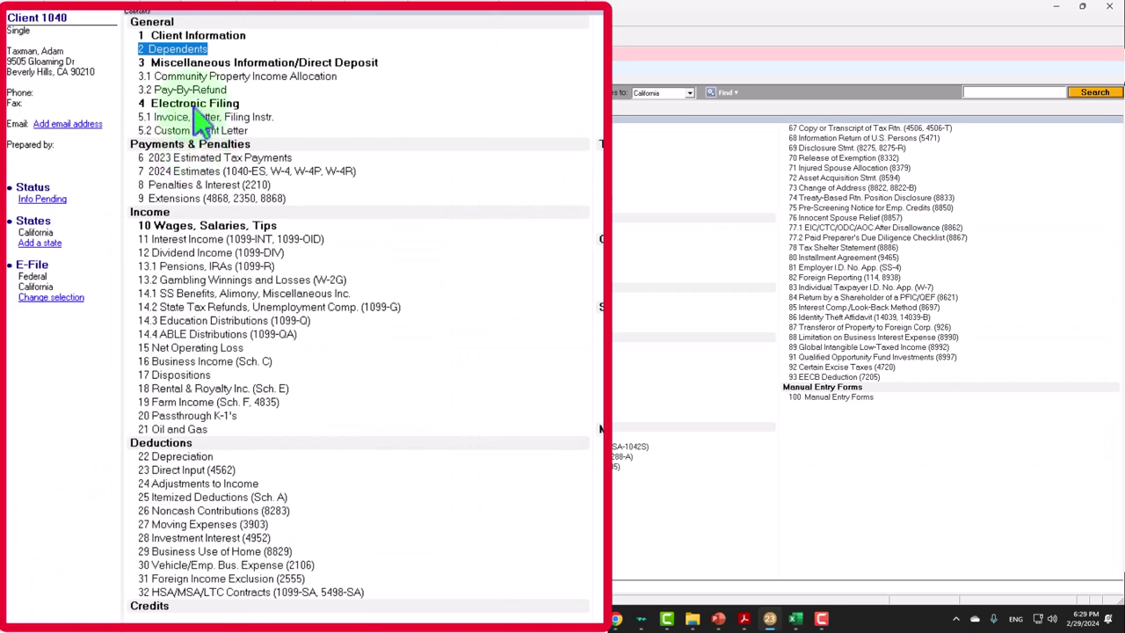
double_click(175, 49)
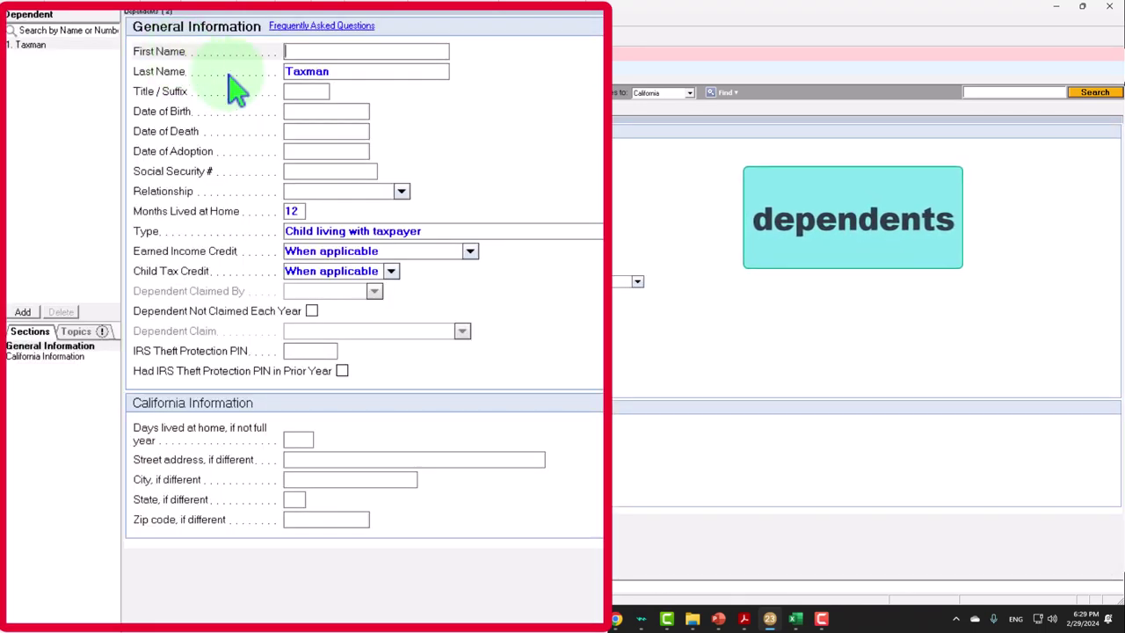
text(Sam)
key(Tab)
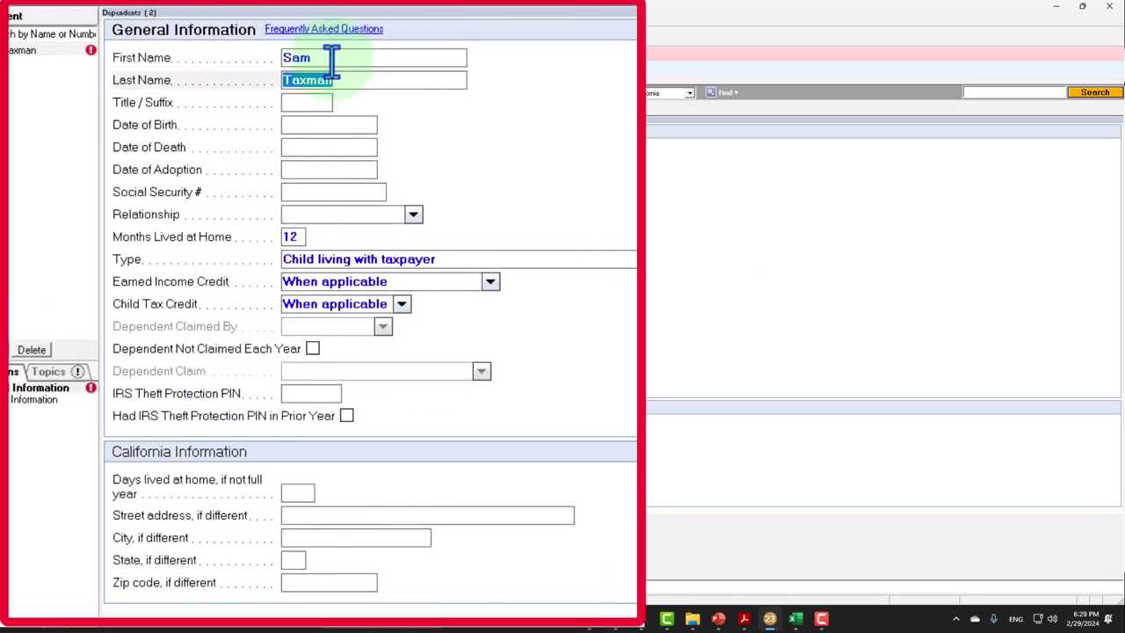
key(Tab)
key(Tab)
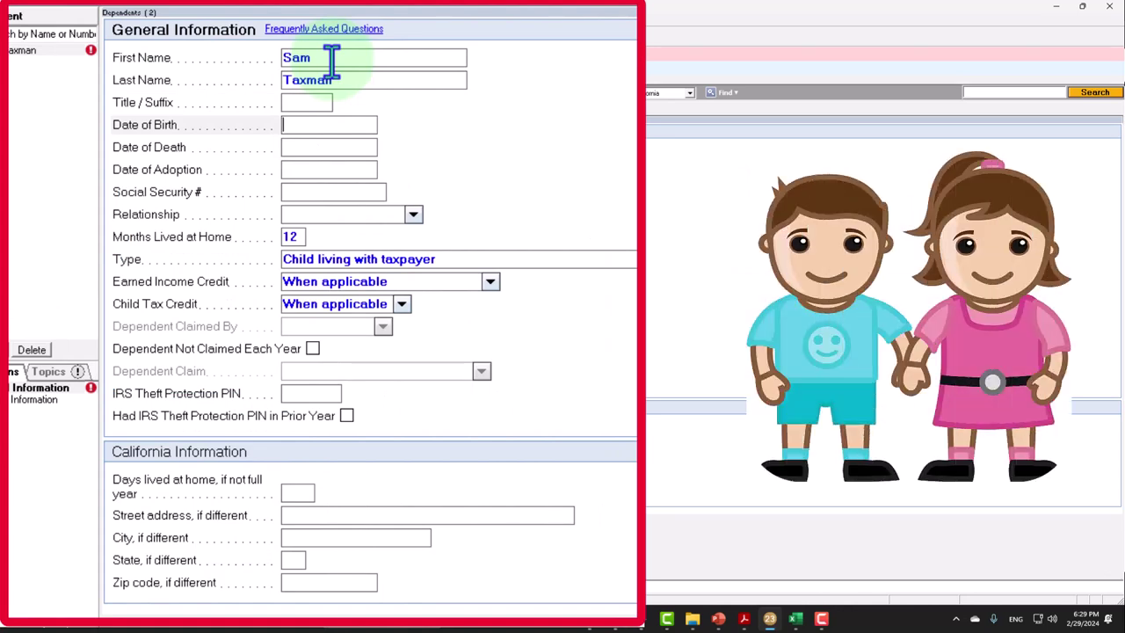
text(010521)
key(Tab)
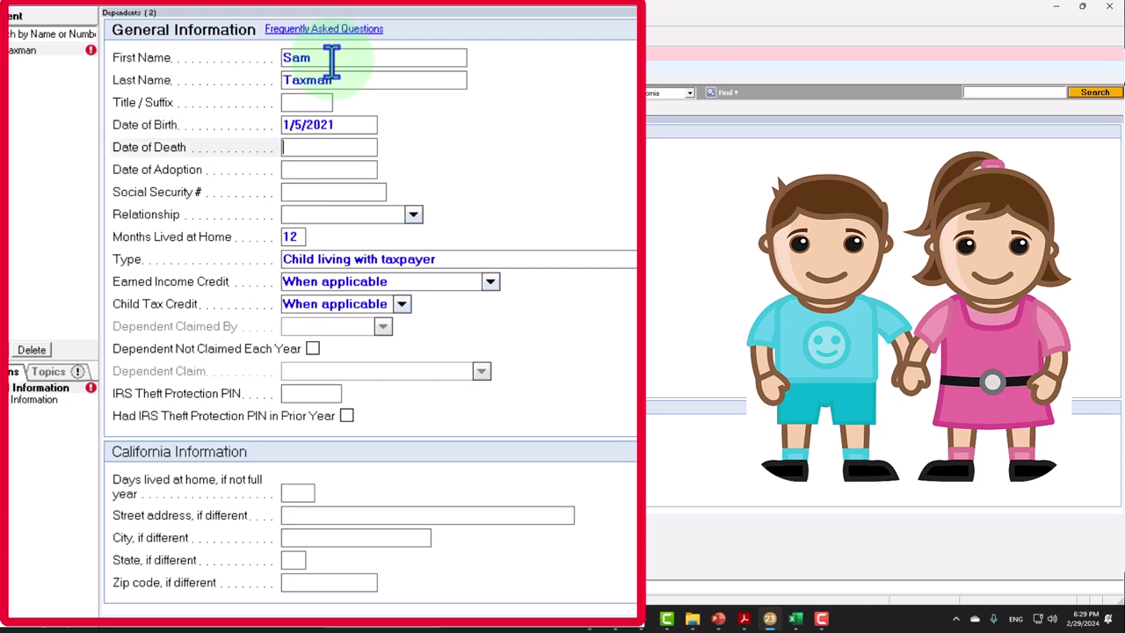
key(Tab)
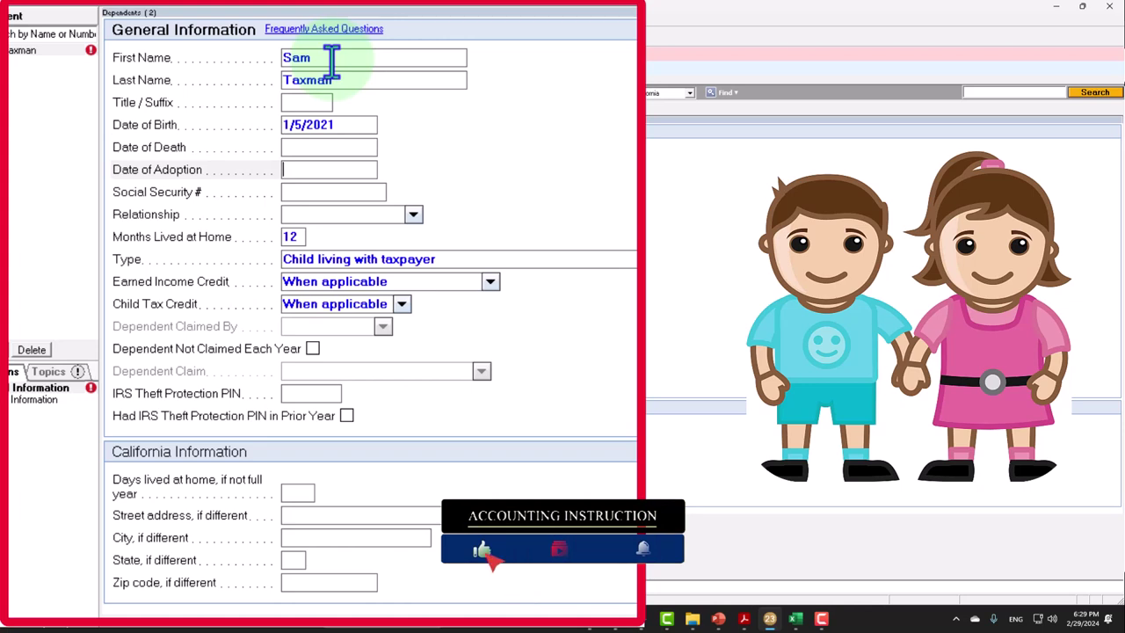
key(Tab)
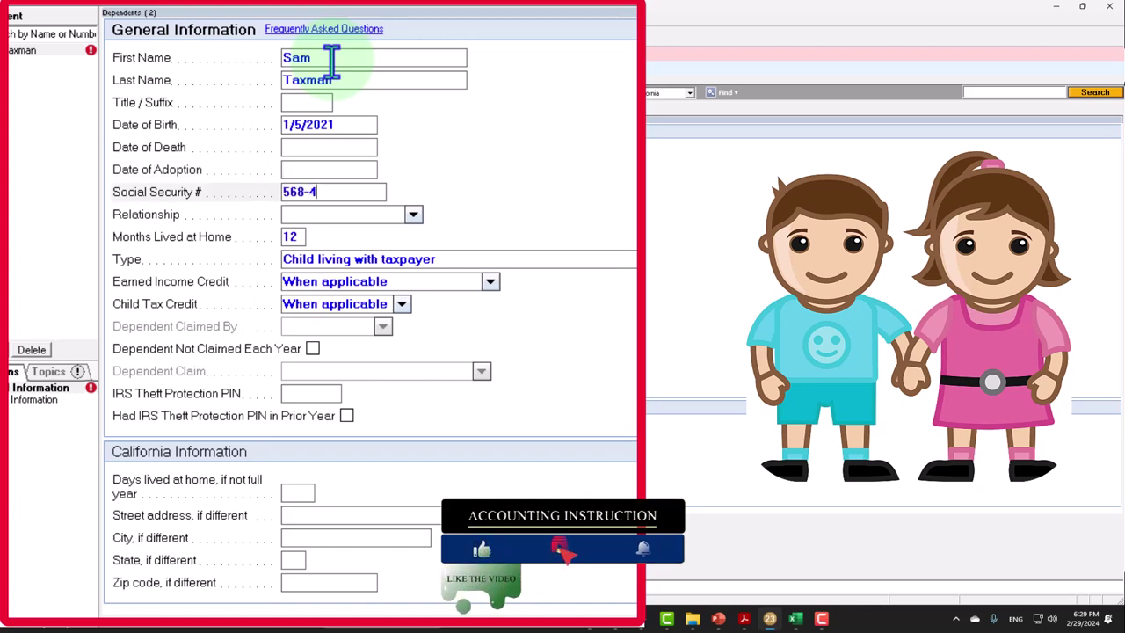
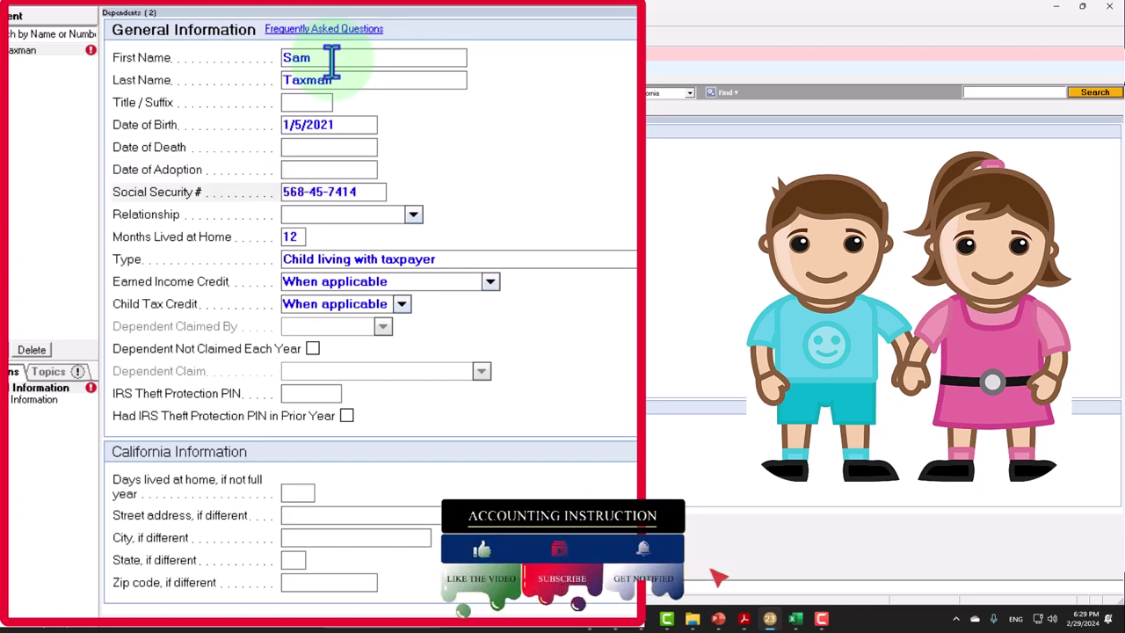
key(Tab)
text(so)
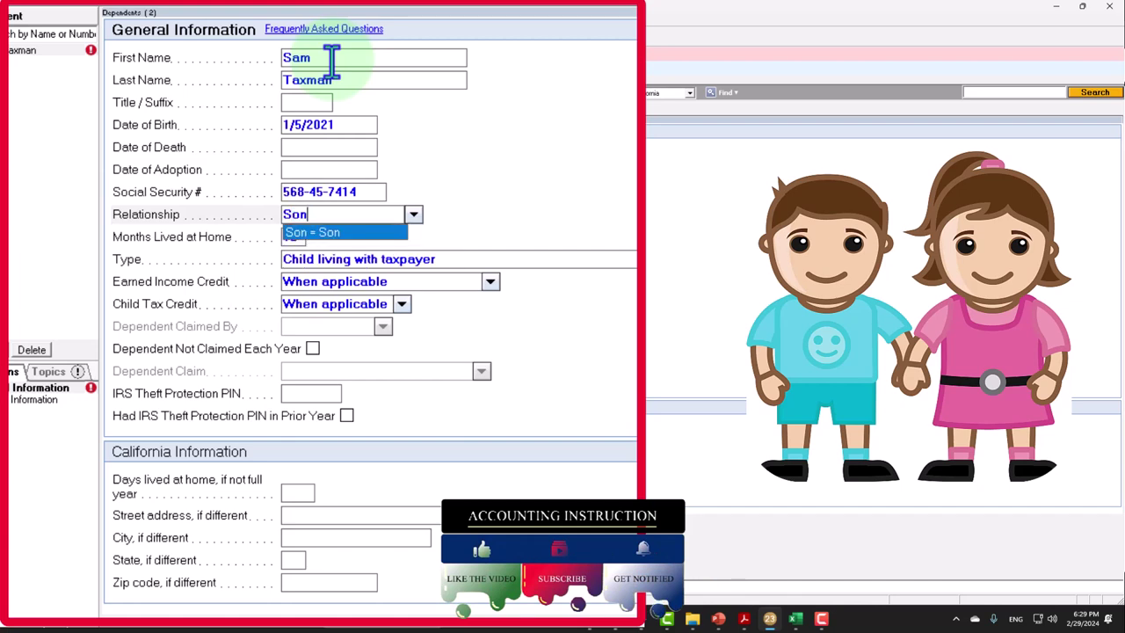
key(Tab)
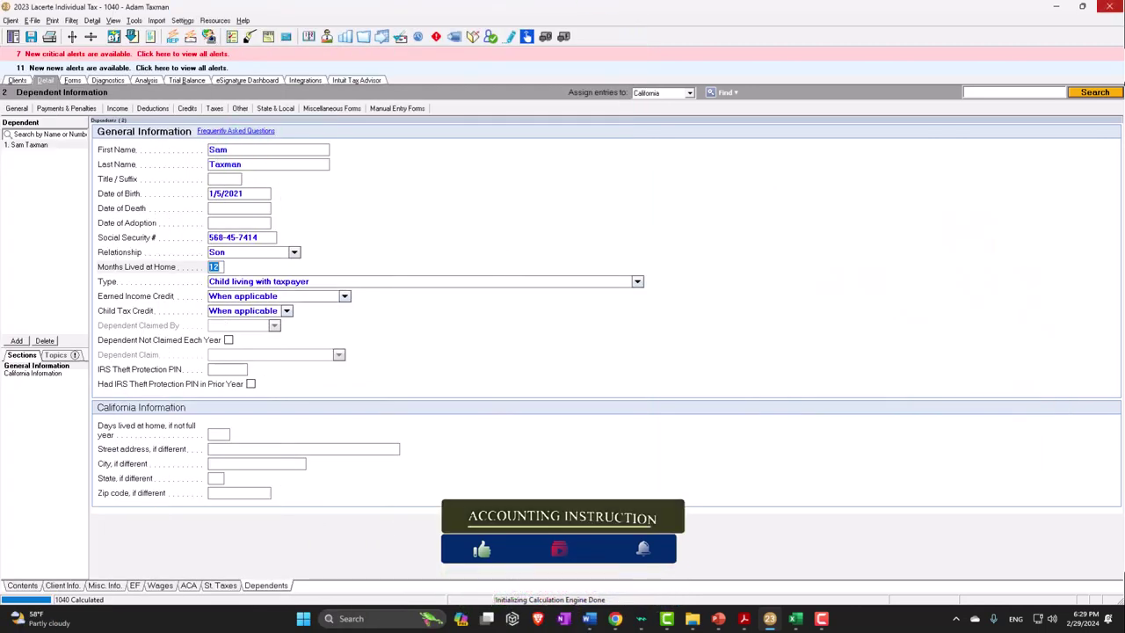
key(alt+Tab)
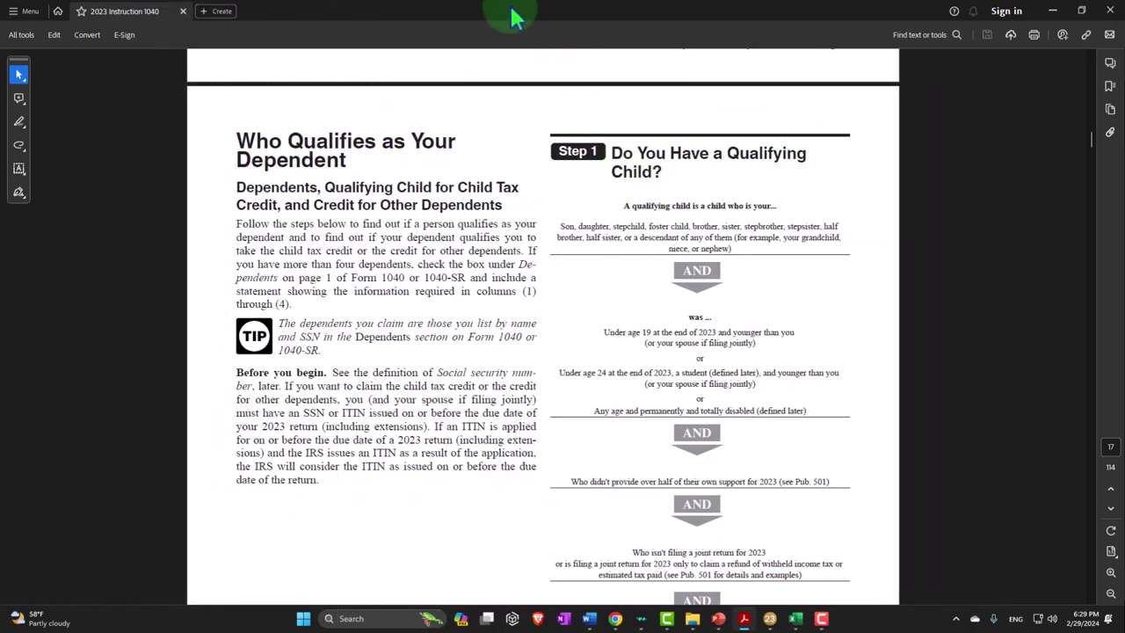
Restore the Acrobat window and bring Lacerte's dependent screen back to the front
drag(515, 12, 1023, 364)
click(1012, 321)
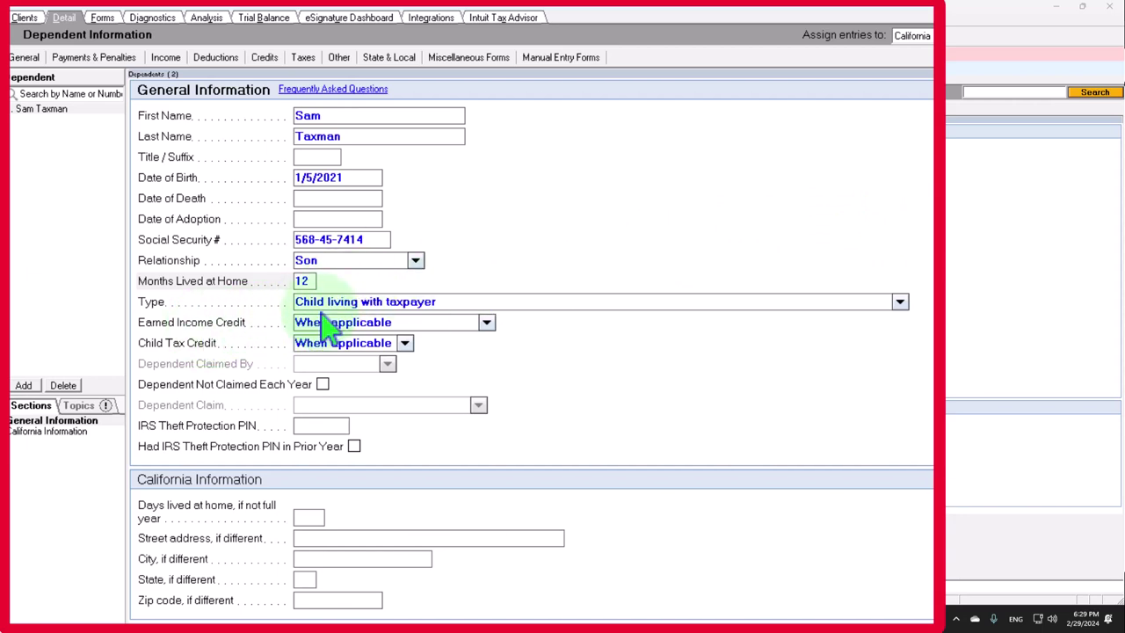
Keep the son's type as Child living with taxpayer and both credits at When applicable
click(899, 302)
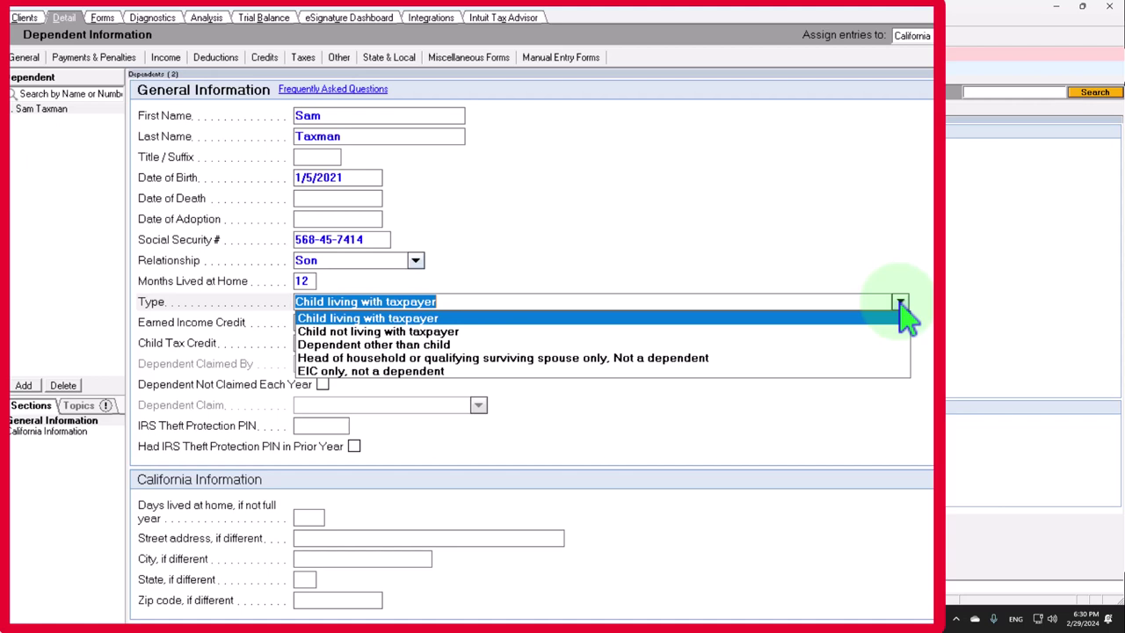
click(905, 318)
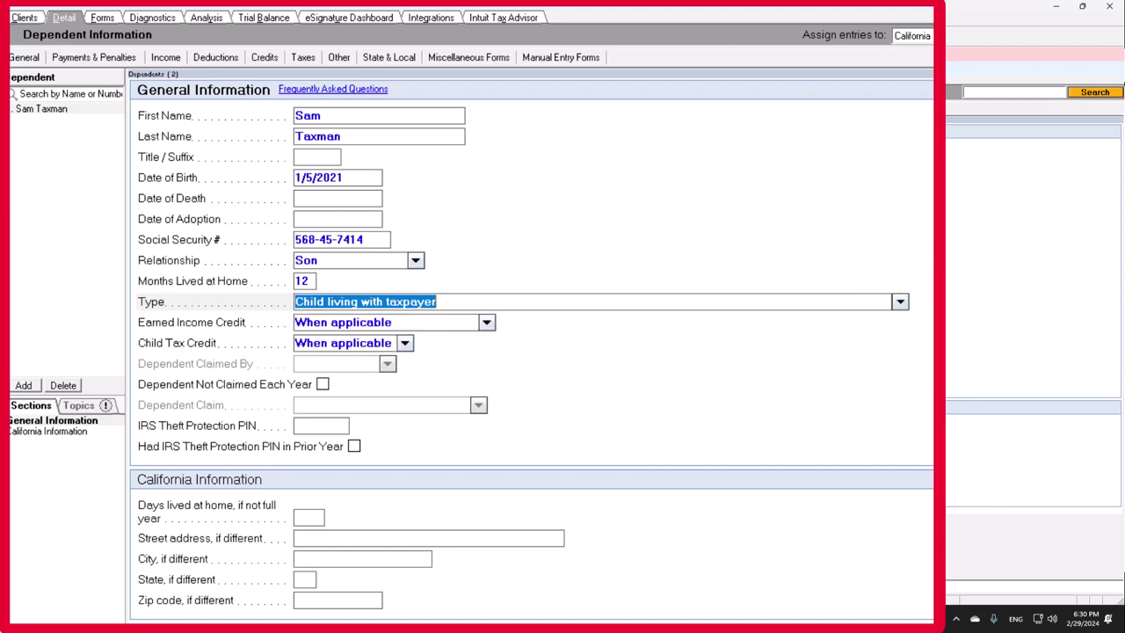
key(shift+Tab)
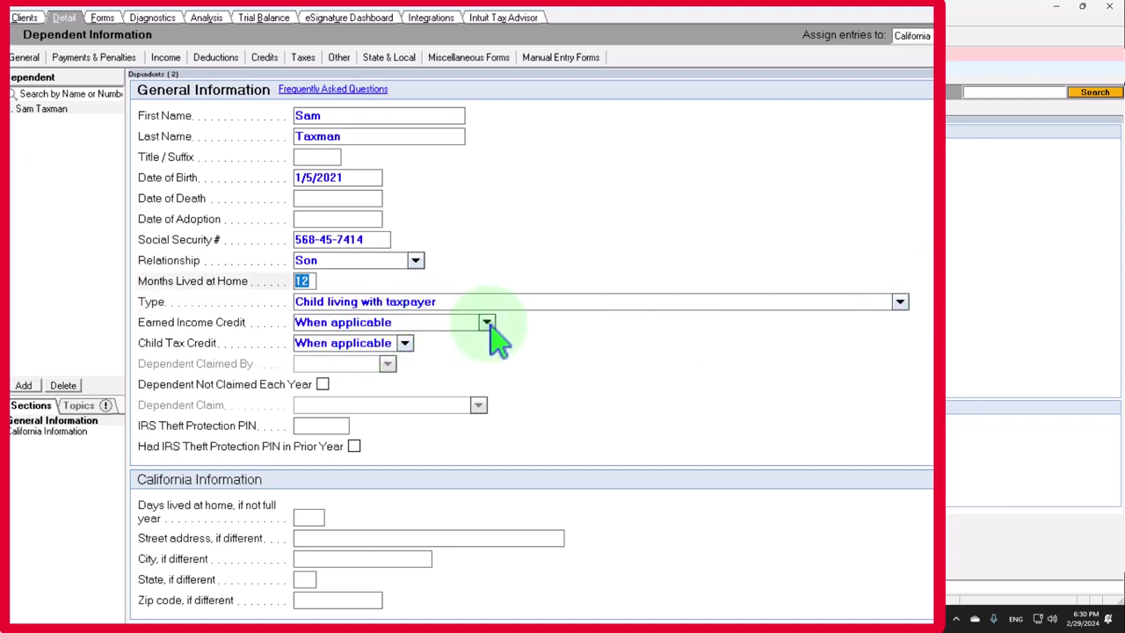
click(486, 323)
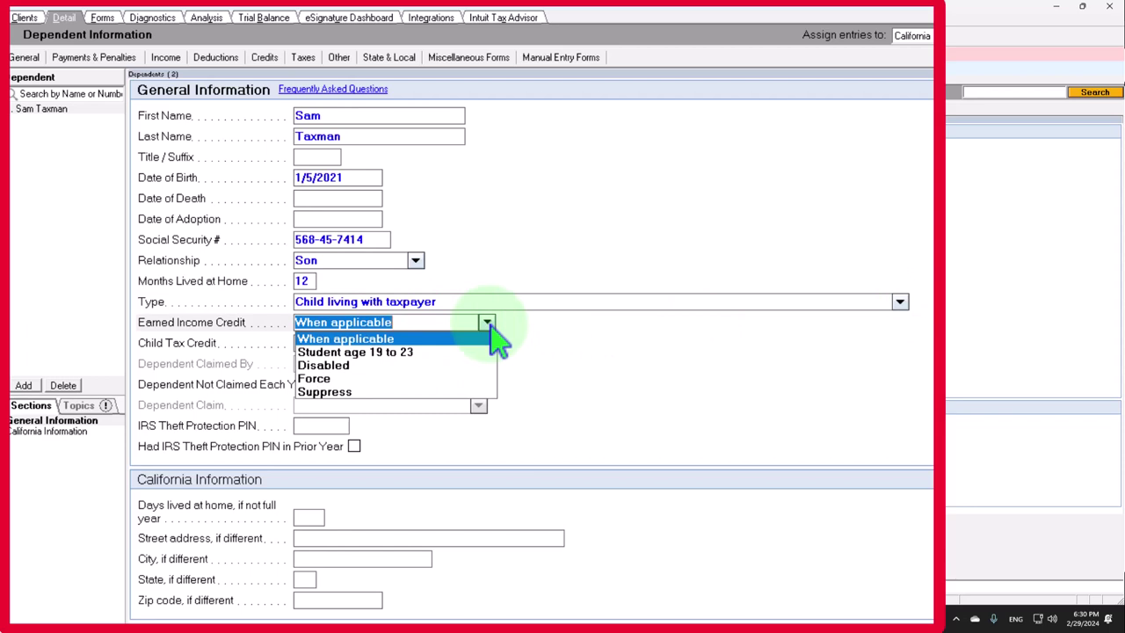
key(Tab)
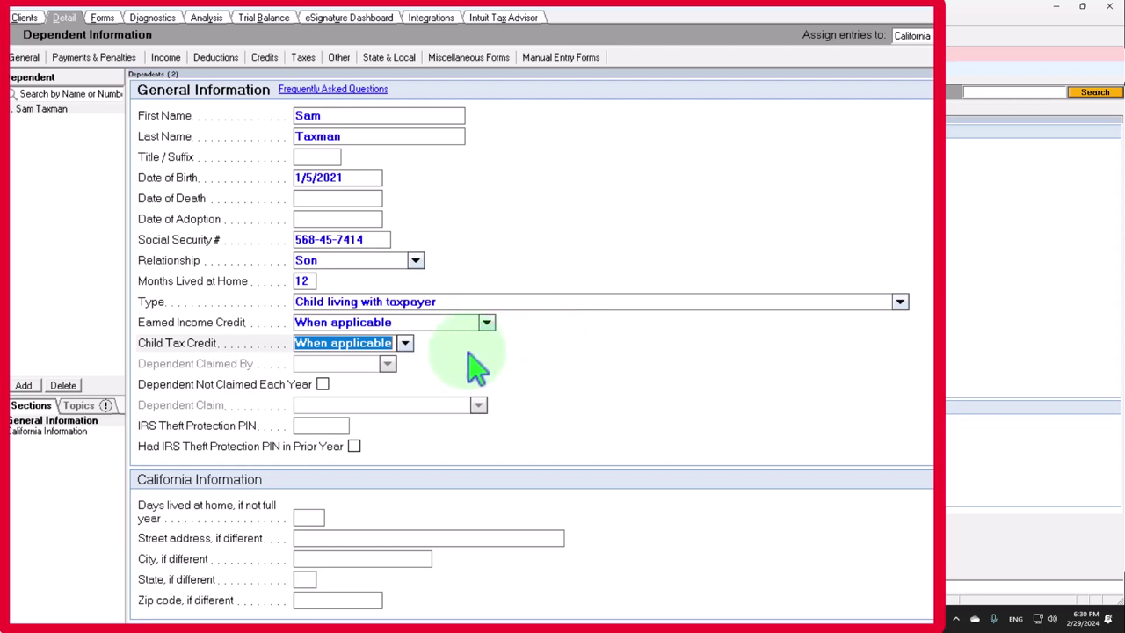
click(407, 346)
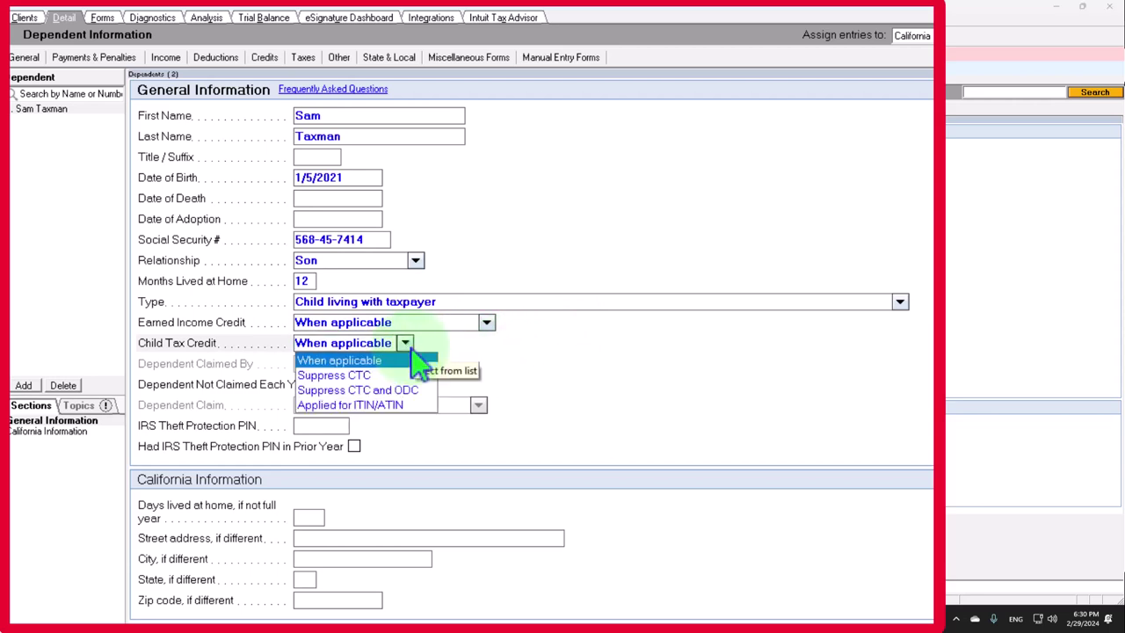
click(567, 373)
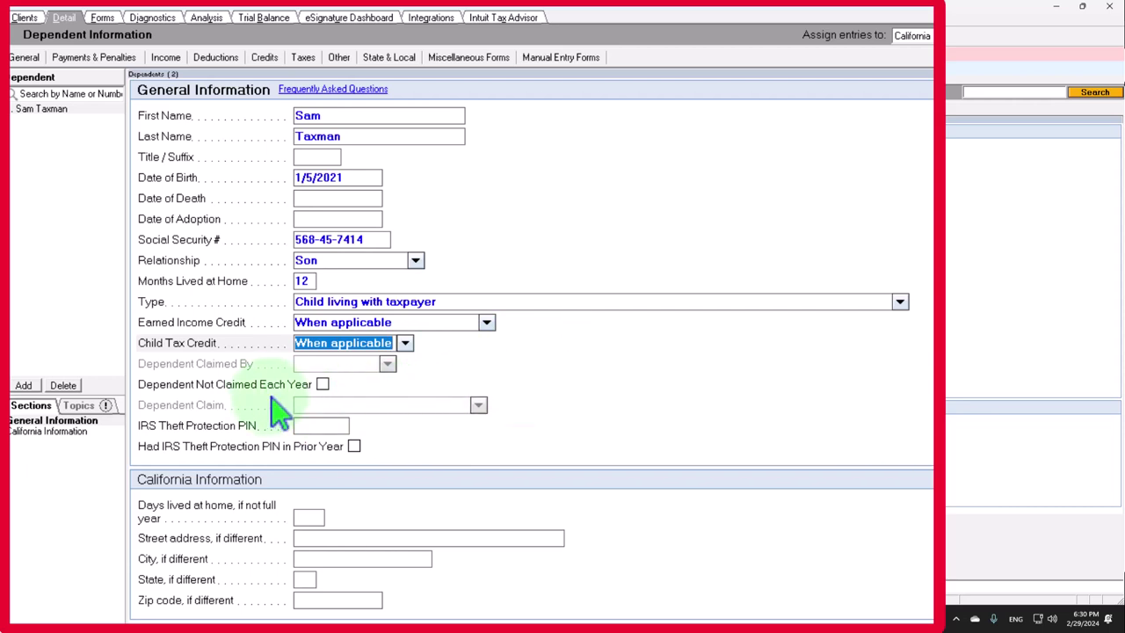
Keep Claim this year with the not-claimed-every-year box unchecked, then view Form 1040
click(322, 385)
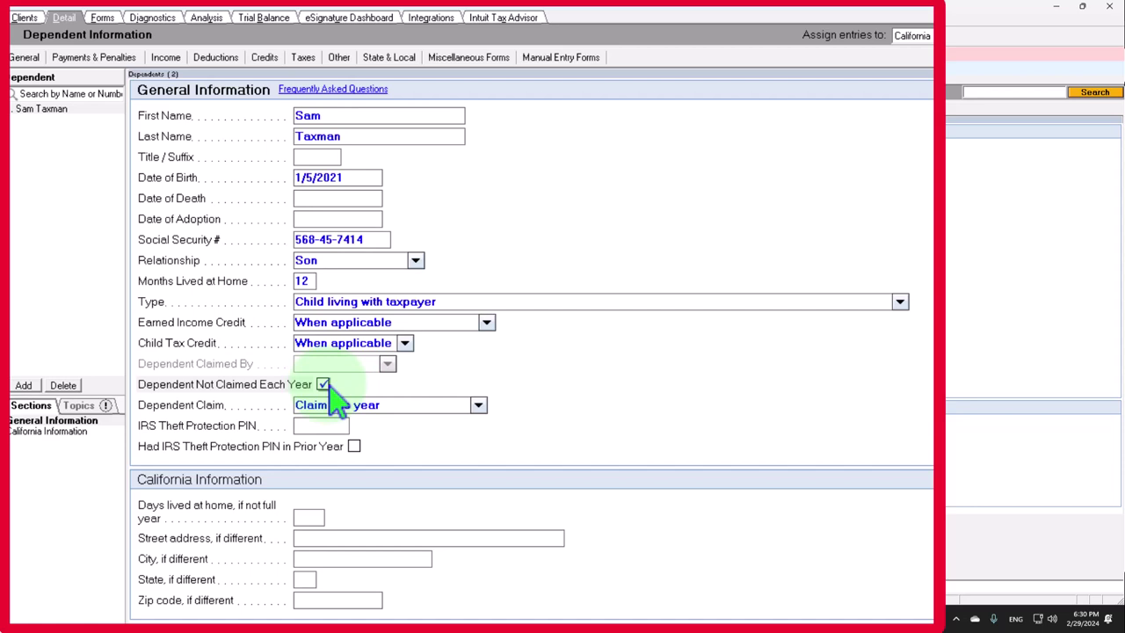
click(478, 406)
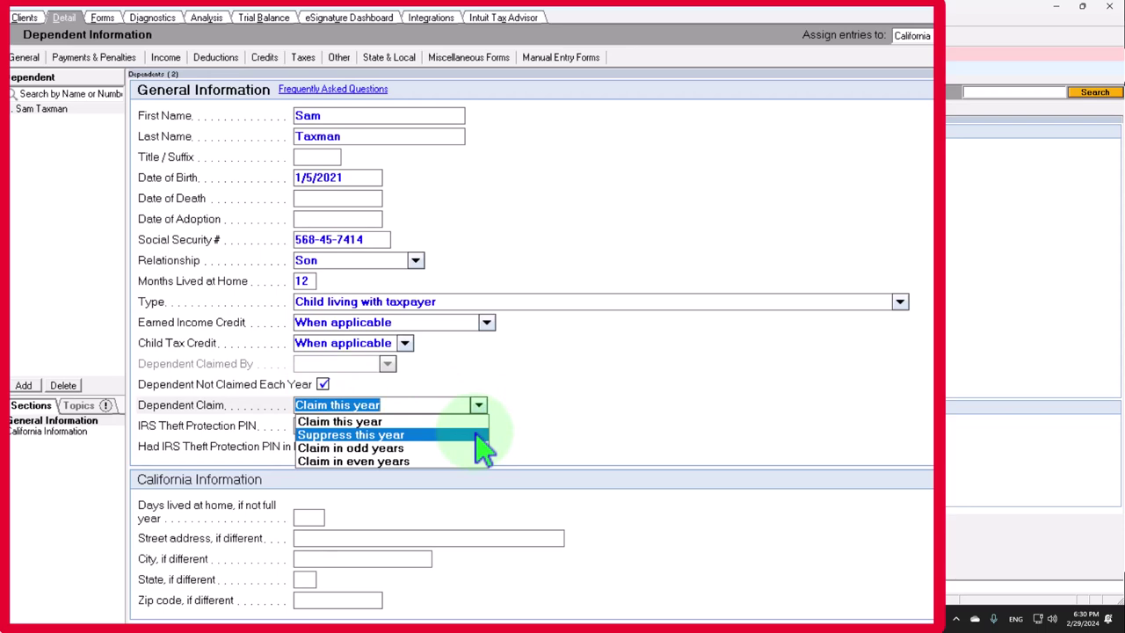
click(479, 405)
click(322, 383)
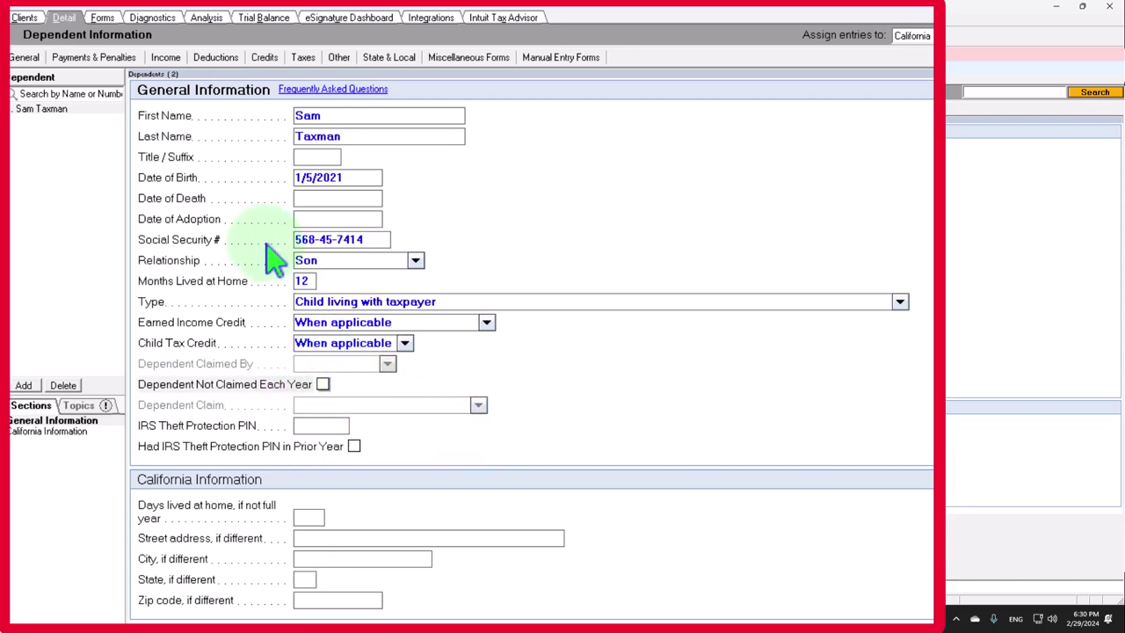
click(104, 18)
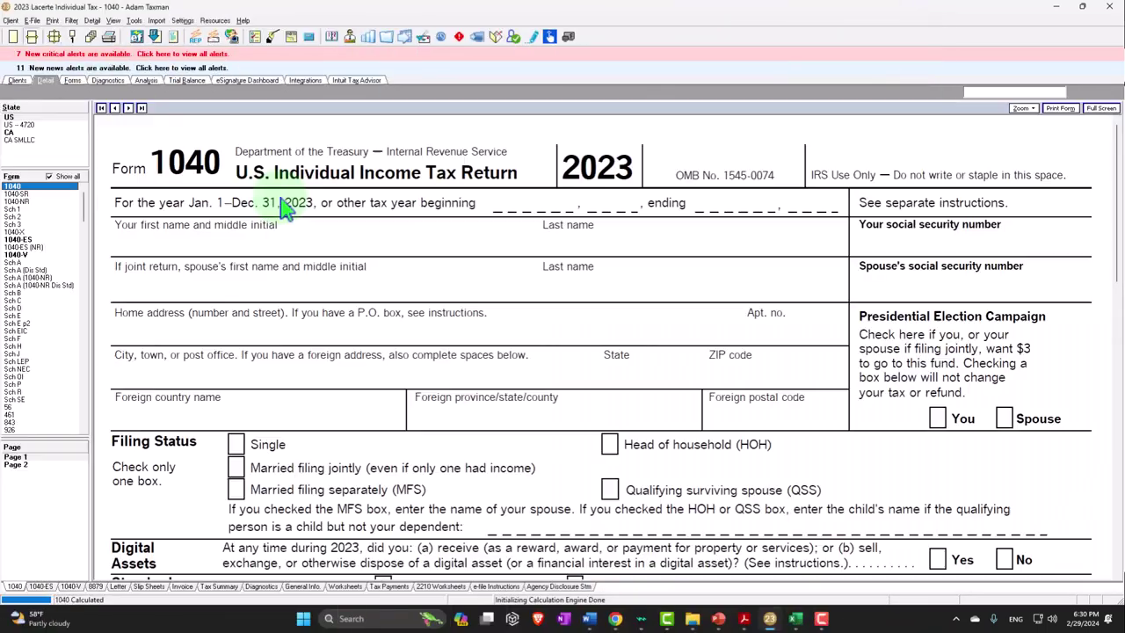
Review Form 1040's Single status and dependent, then return to the Client Information screen
scroll(372, 301, down, 3)
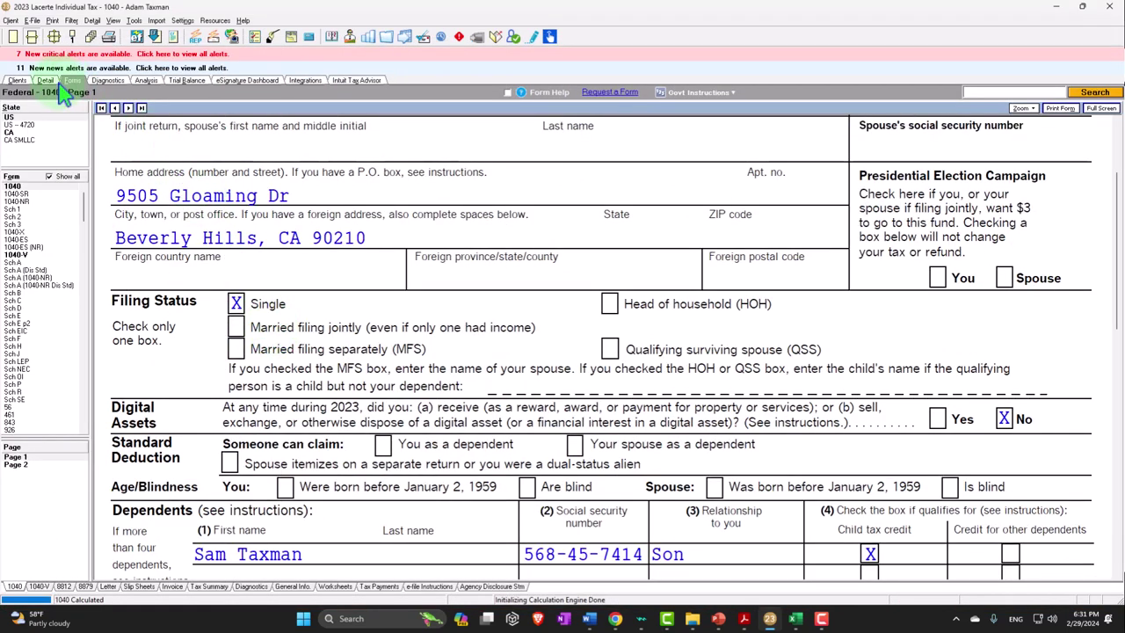
click(45, 80)
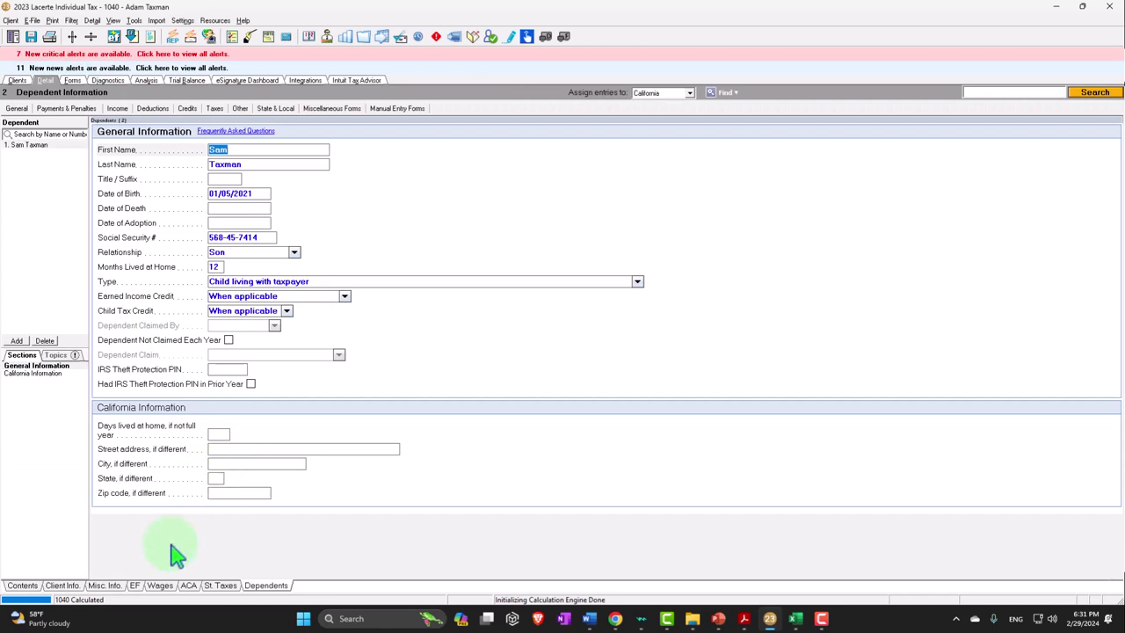
click(63, 584)
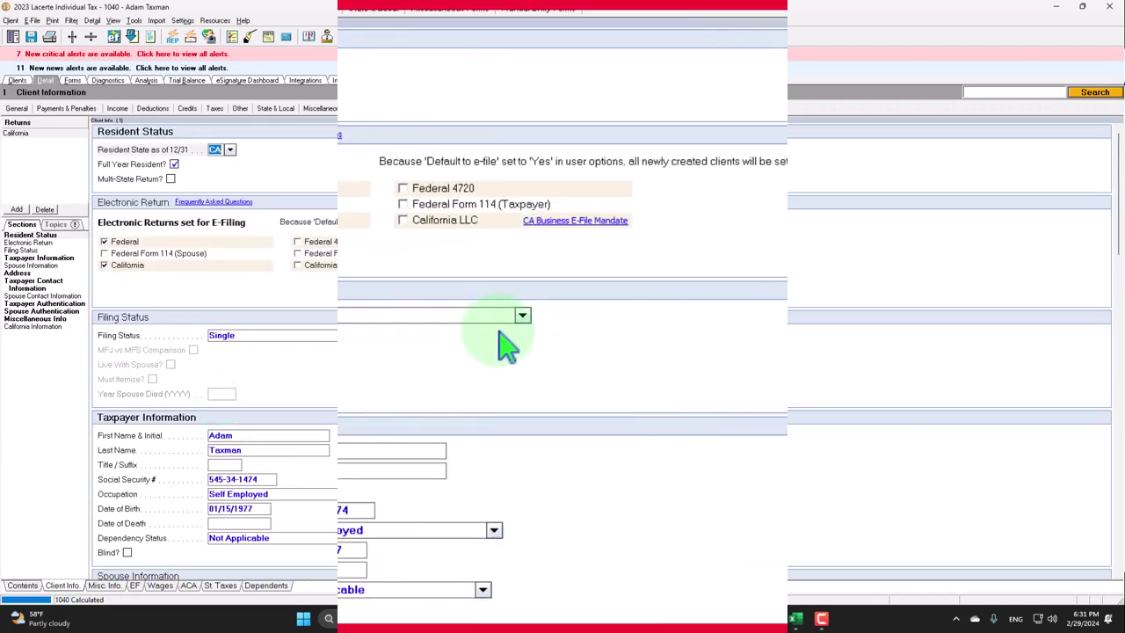
Set filing status to Head of household and confirm Form 1040's 20,800 deduction and 79,200 taxable income
click(522, 315)
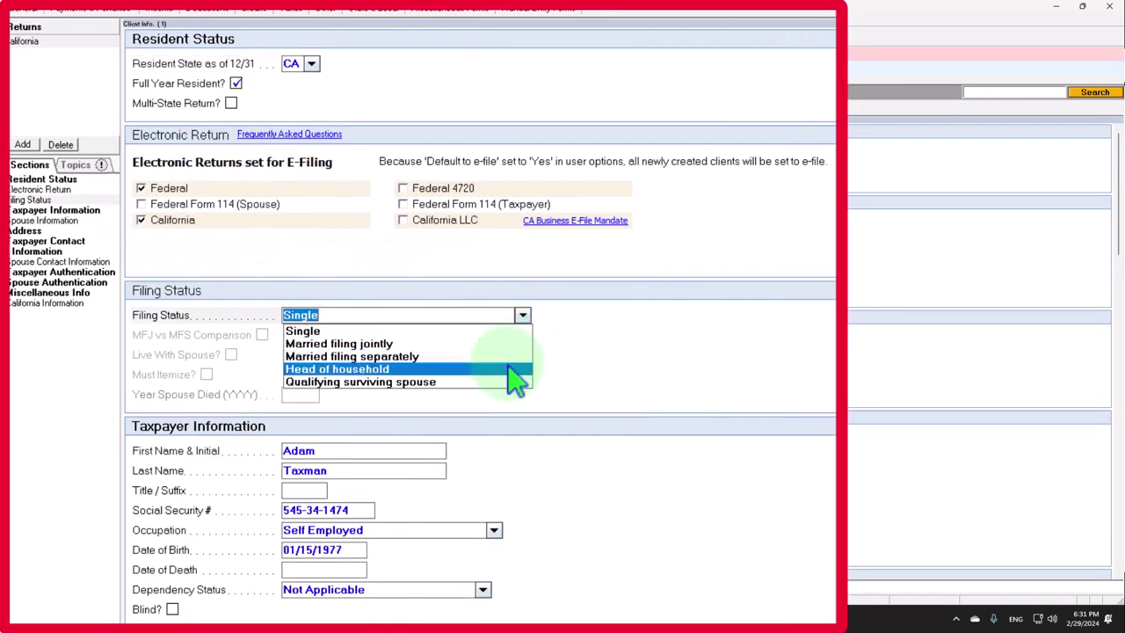
click(514, 369)
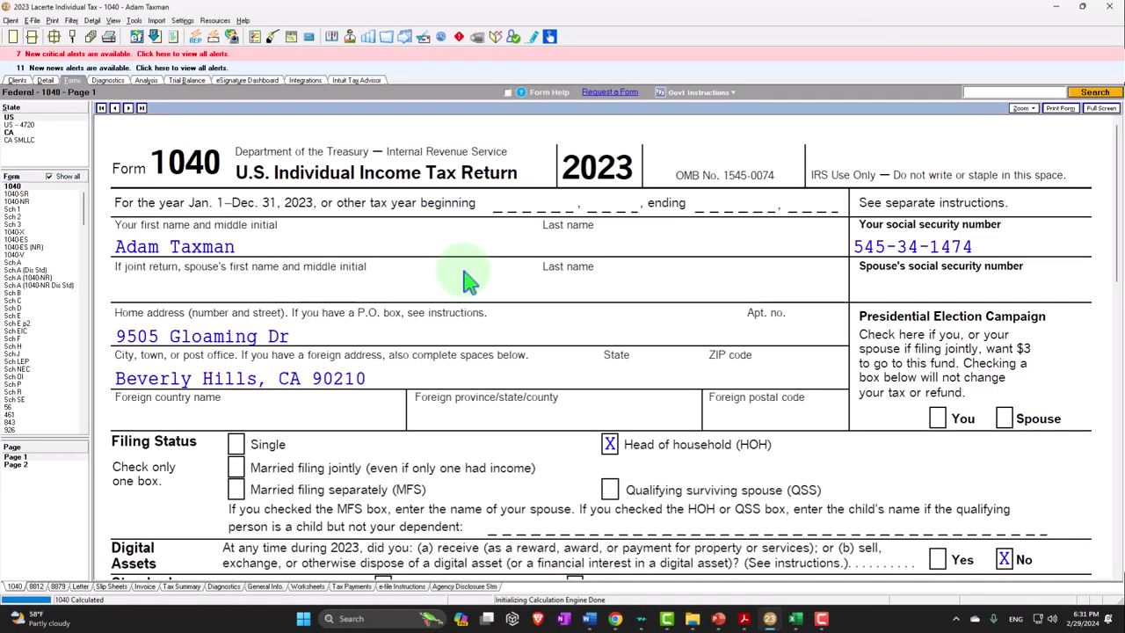
scroll(466, 279, down, 3)
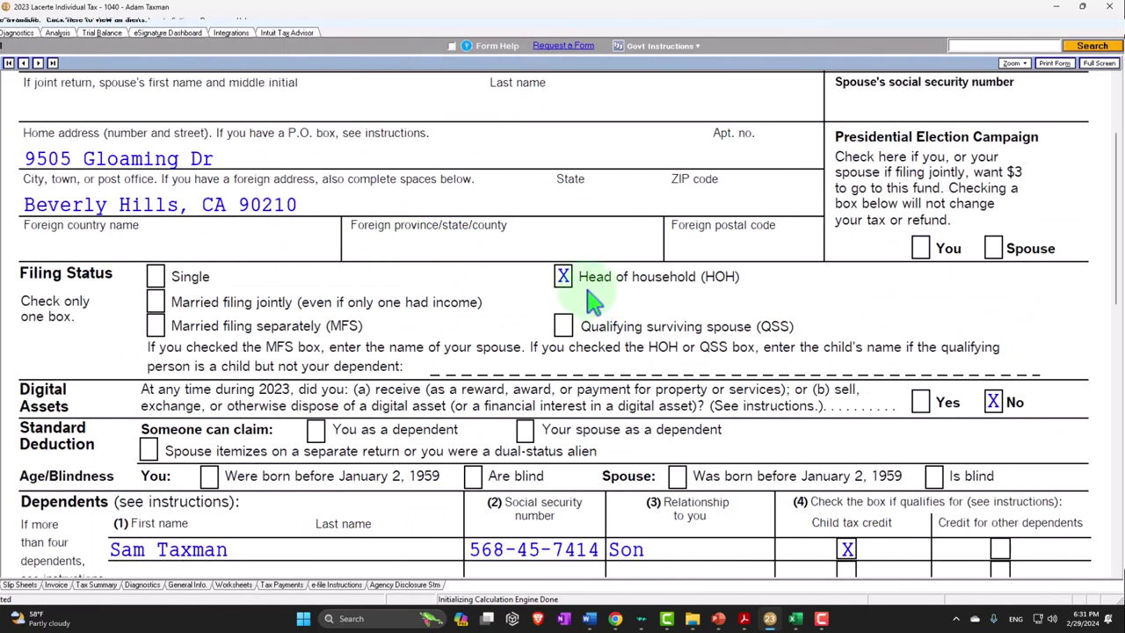
scroll(593, 300, down, 2)
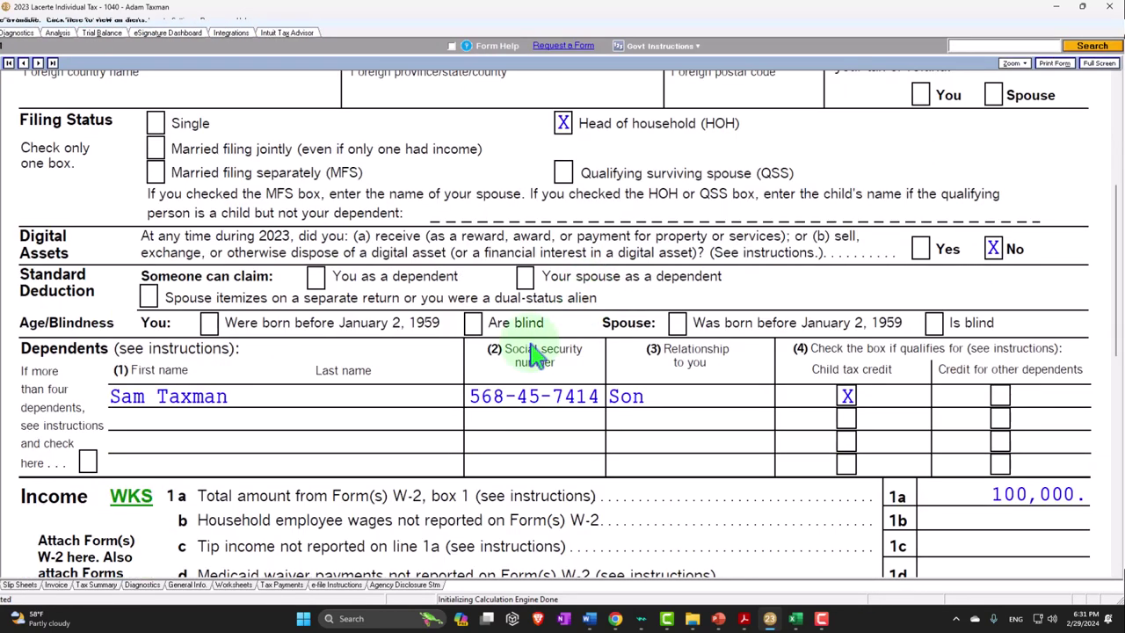
scroll(268, 421, down, 1)
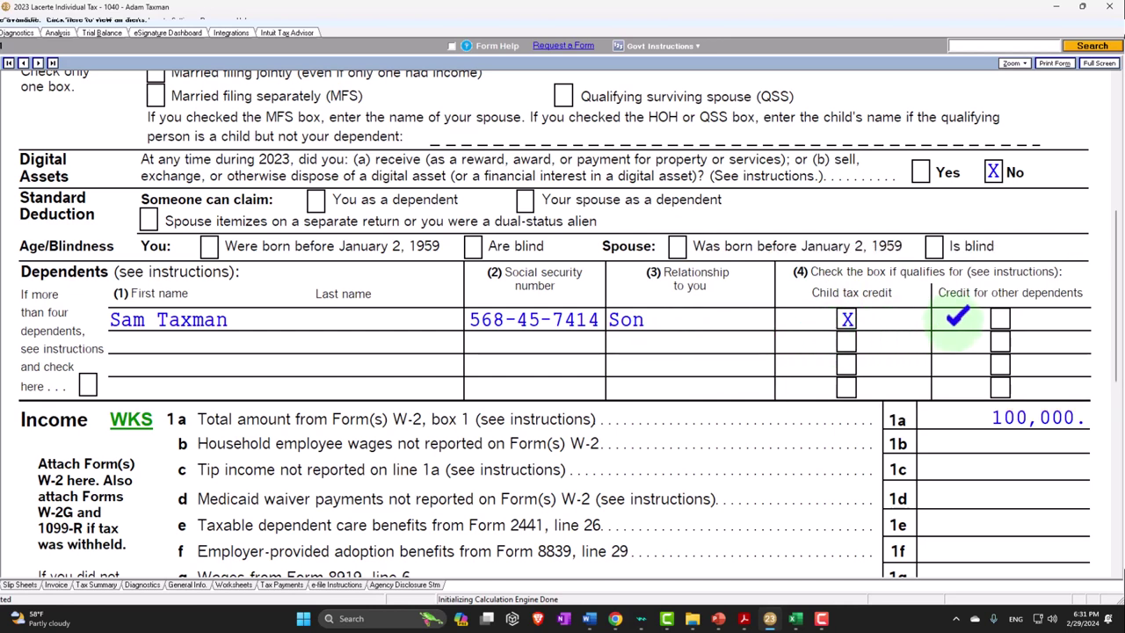
scroll(958, 325, down, 3)
scroll(966, 290, down, 8)
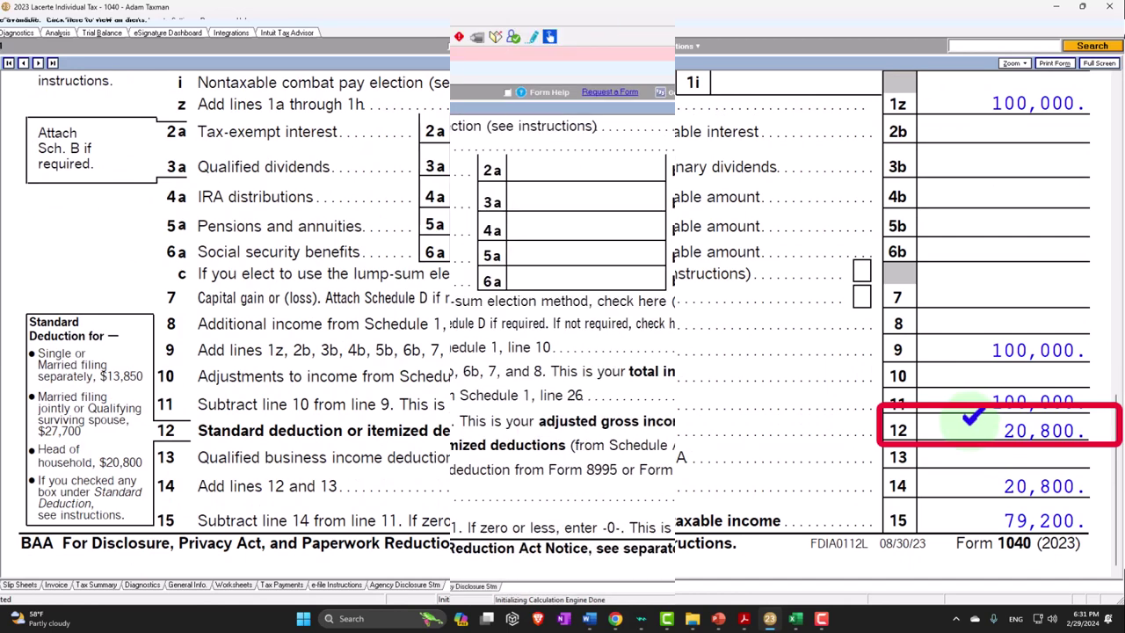
click(795, 621)
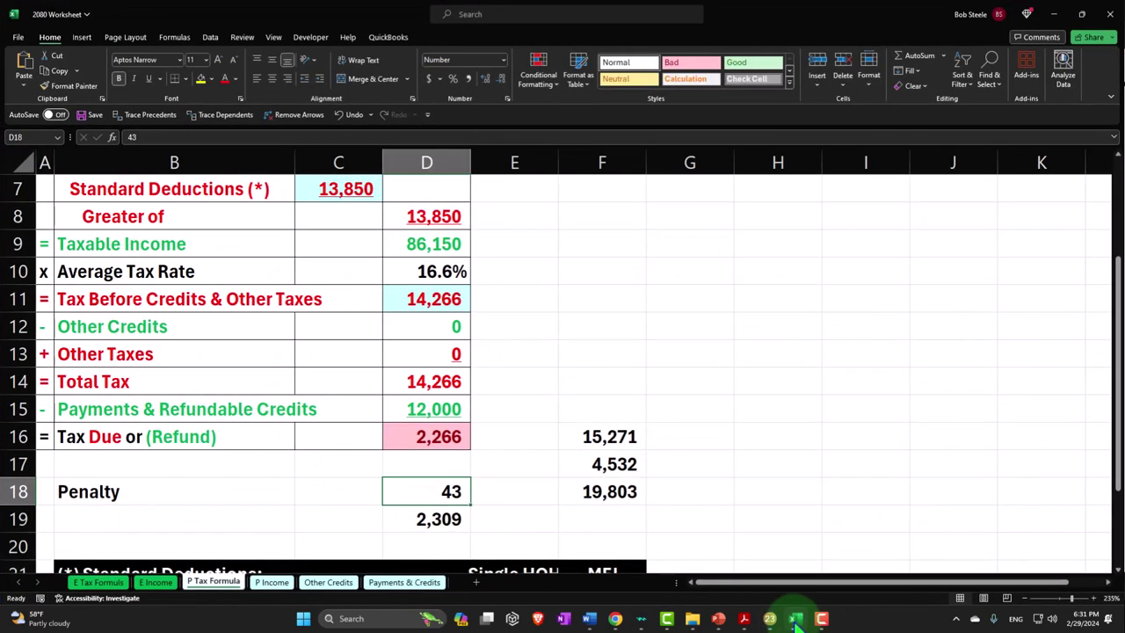
Make C7 reference D24's 20,800 Head of household deduction, giving 79,200 taxable income
scroll(622, 326, up, 2)
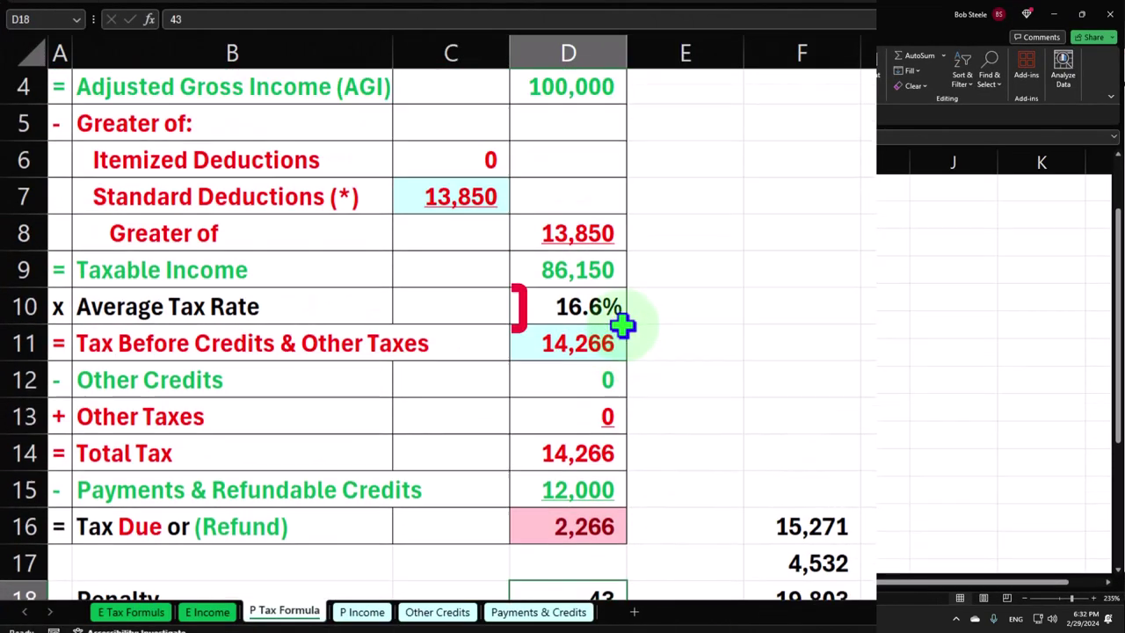
click(426, 308)
text(=)
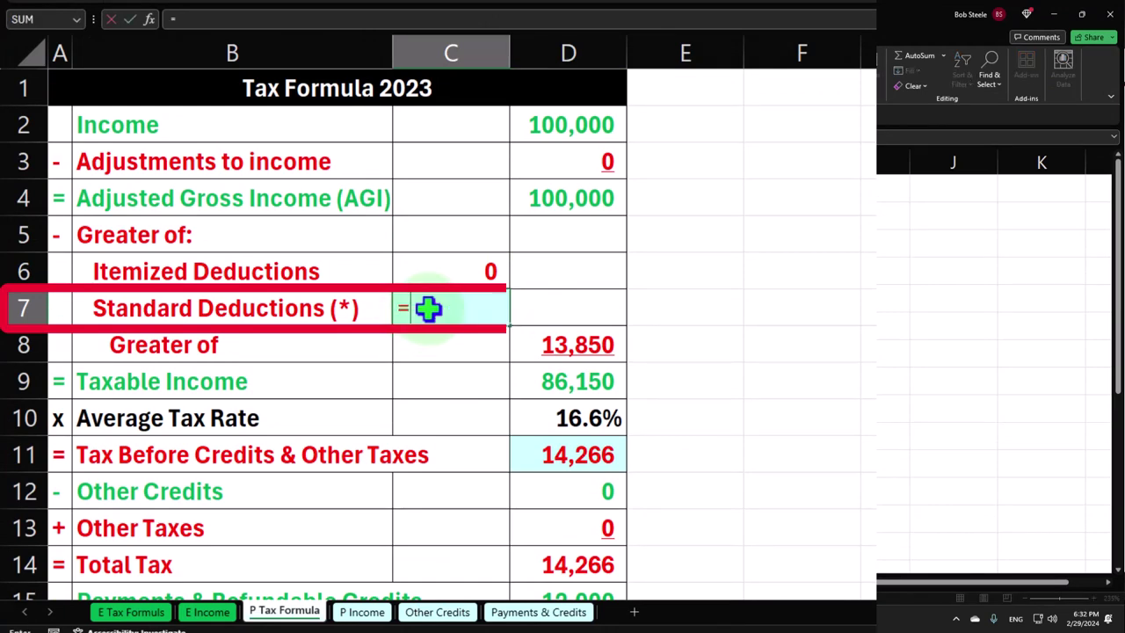
key(Down)
key(Down)
key(Down)
key(Down)
key(Down)
key(Down)
key(Down)
key(Down)
key(Down)
key(Down)
key(Down)
key(Down)
key(Down)
key(Down)
key(Down)
key(Right)
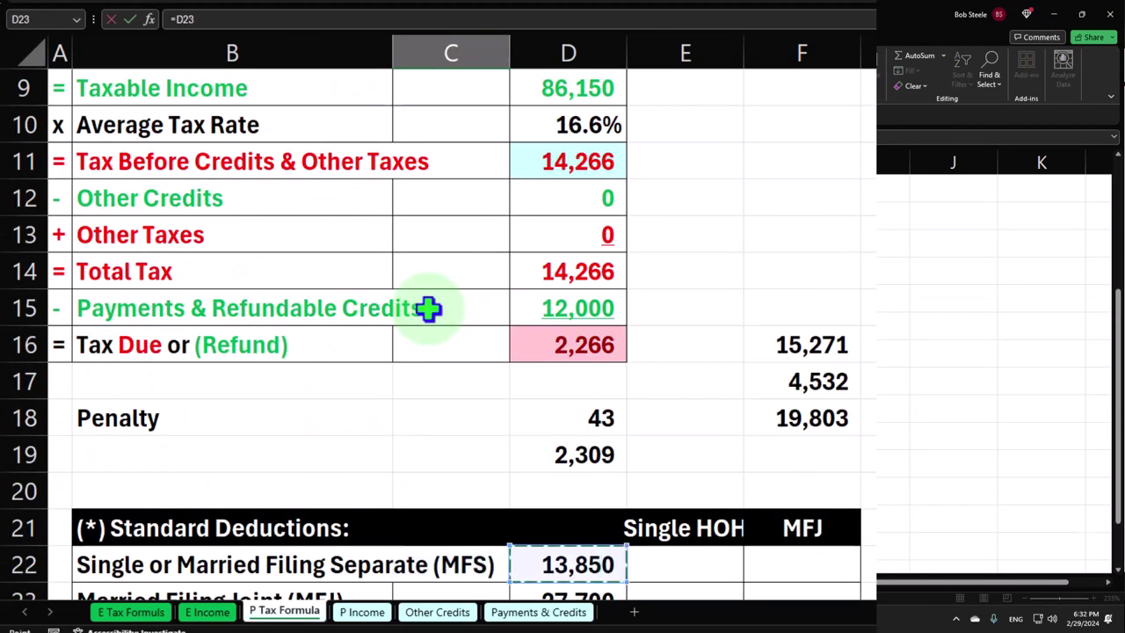
key(Down)
key(Down)
key(Down)
key(Up)
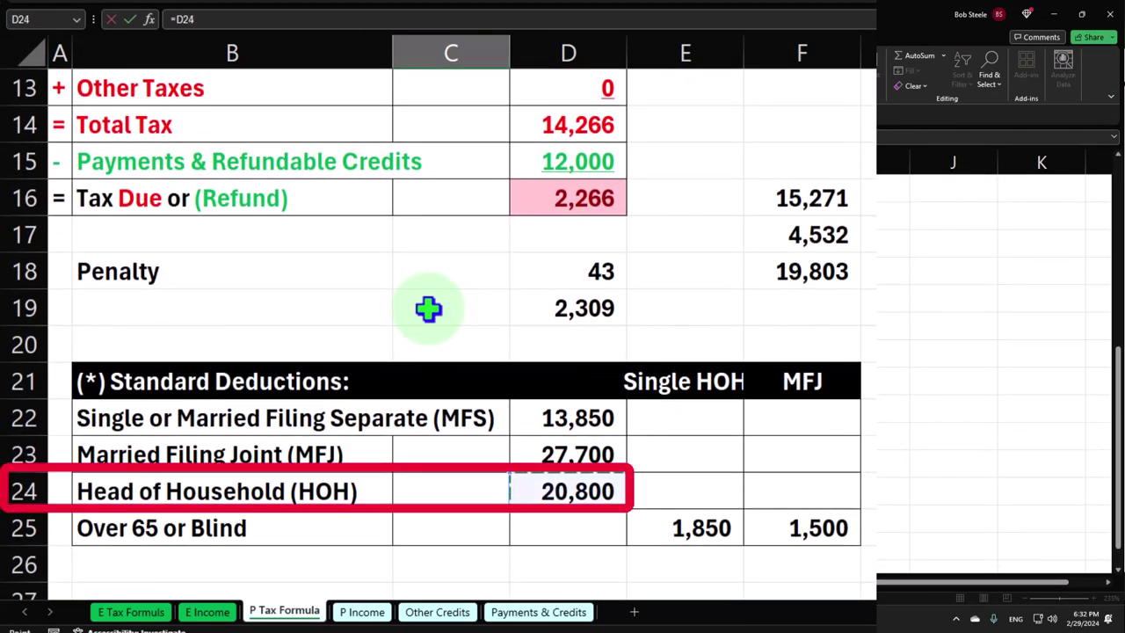
key(Return)
scroll(428, 307, up, 3)
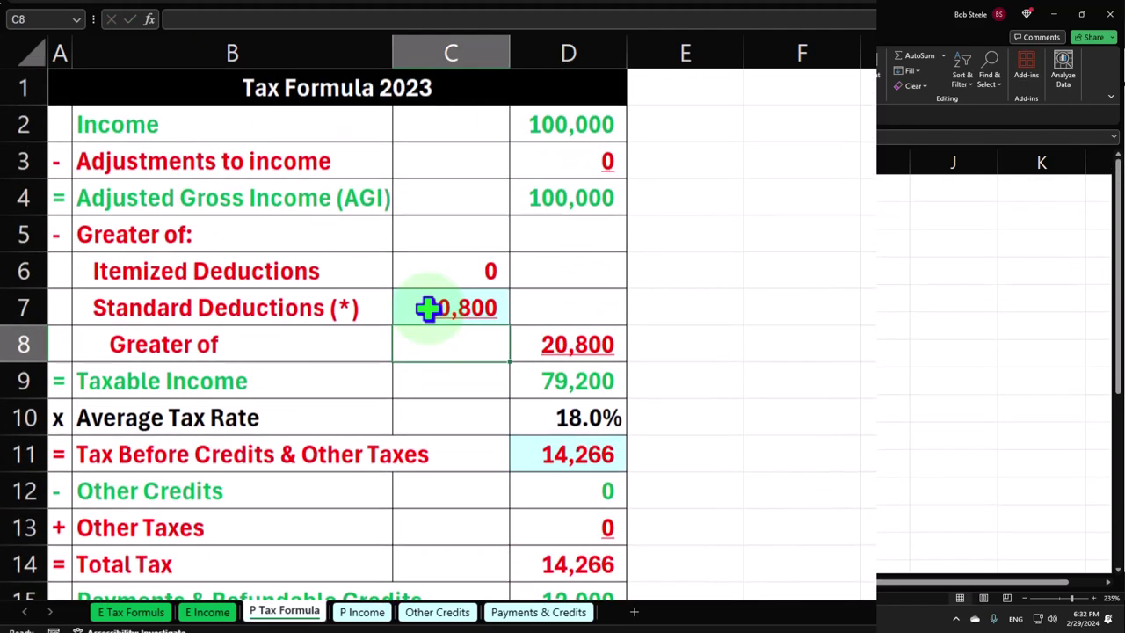
click(580, 381)
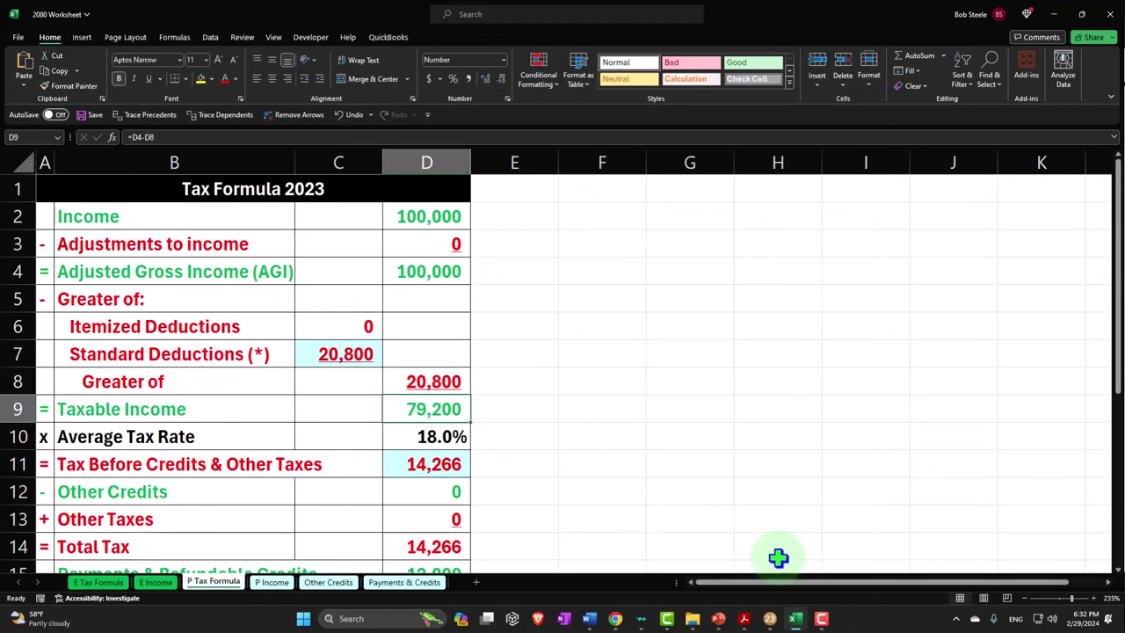
Compare the tax on Lacerte's Form 1040 page 2, then return to Excel
click(795, 618)
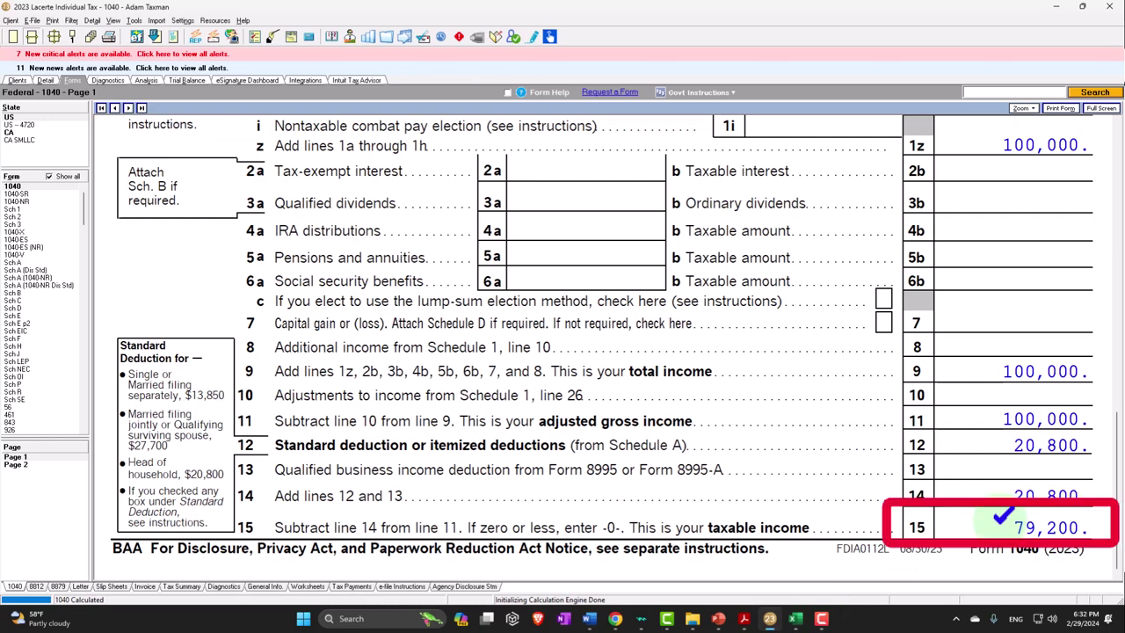
click(130, 523)
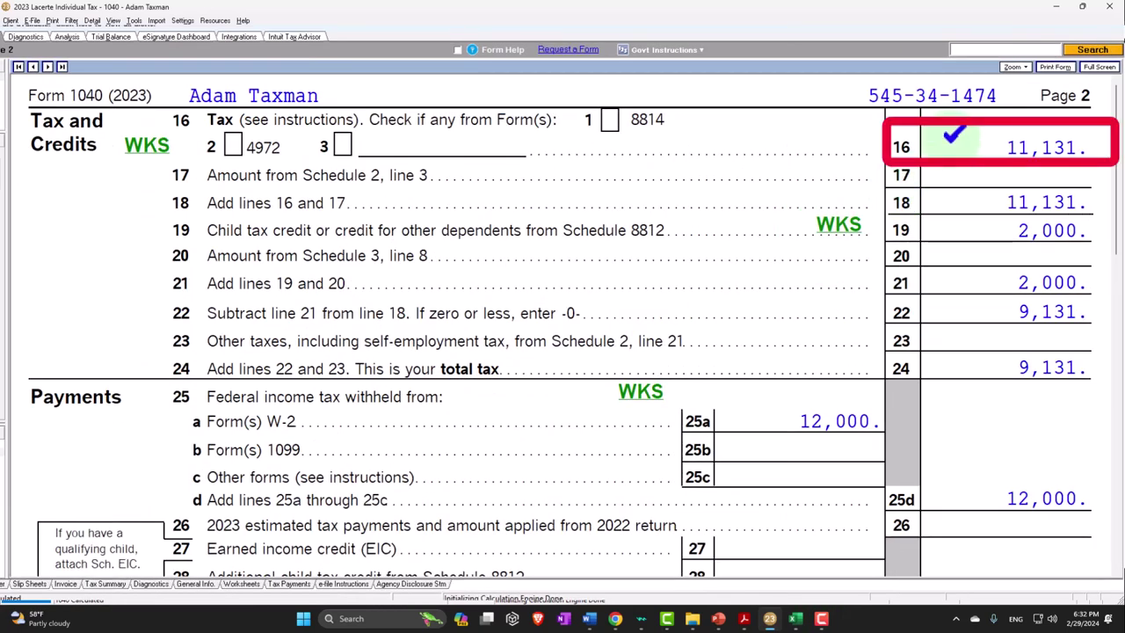
click(795, 618)
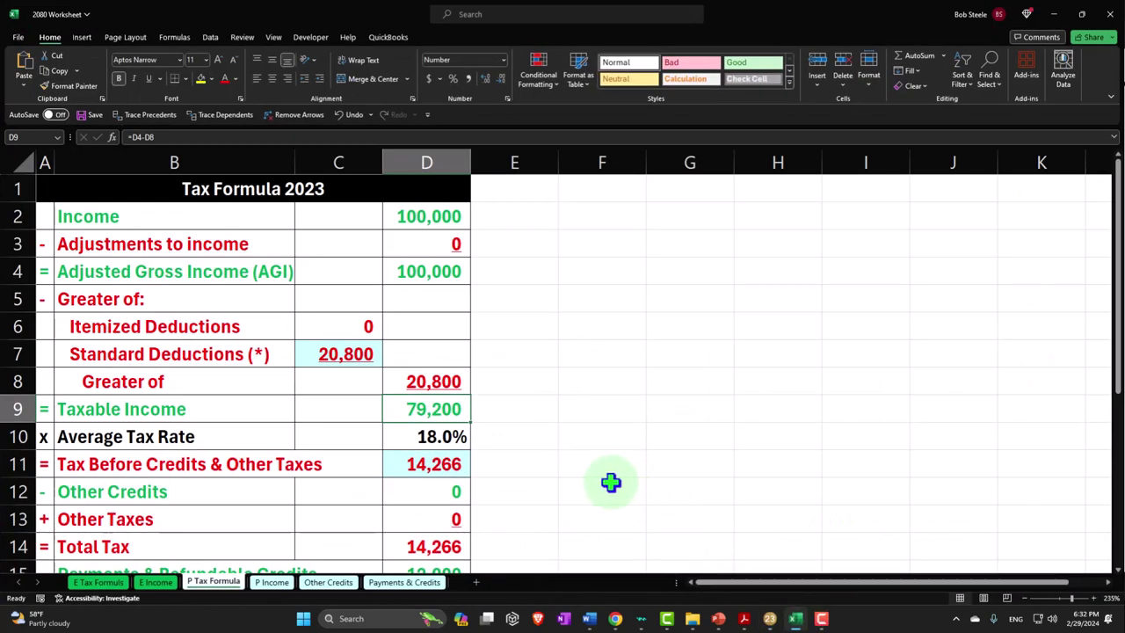
Enter 11,131 as tax before credits in D11, giving an 869 refund, then return to Lacerte
click(448, 463)
text(11)
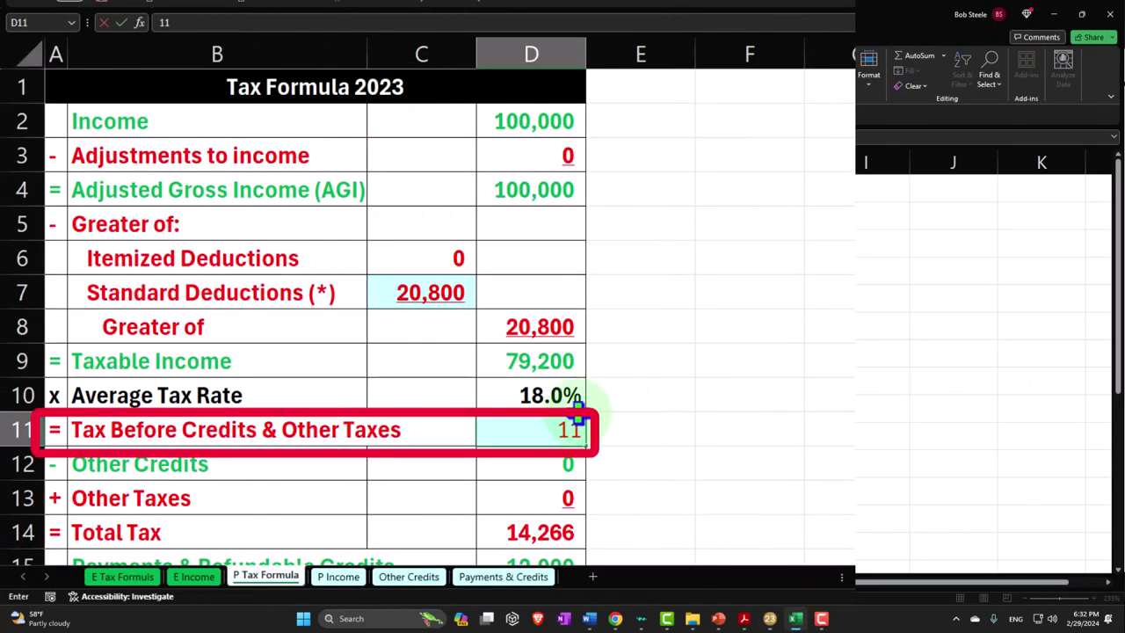
text(,131)
key(Return)
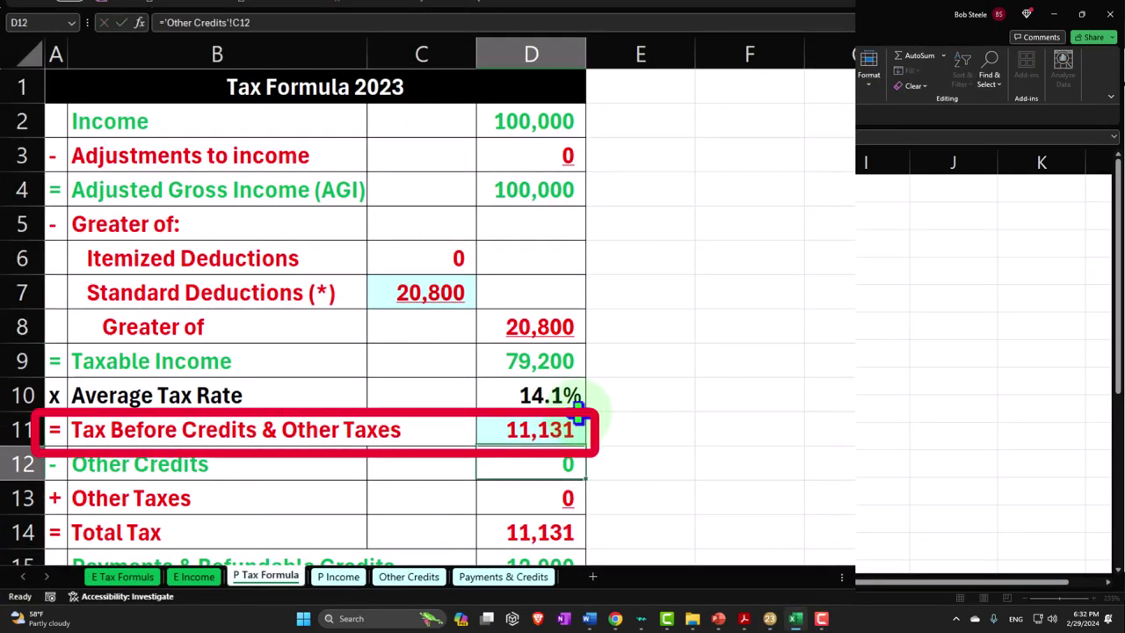
scroll(578, 413, down, 2)
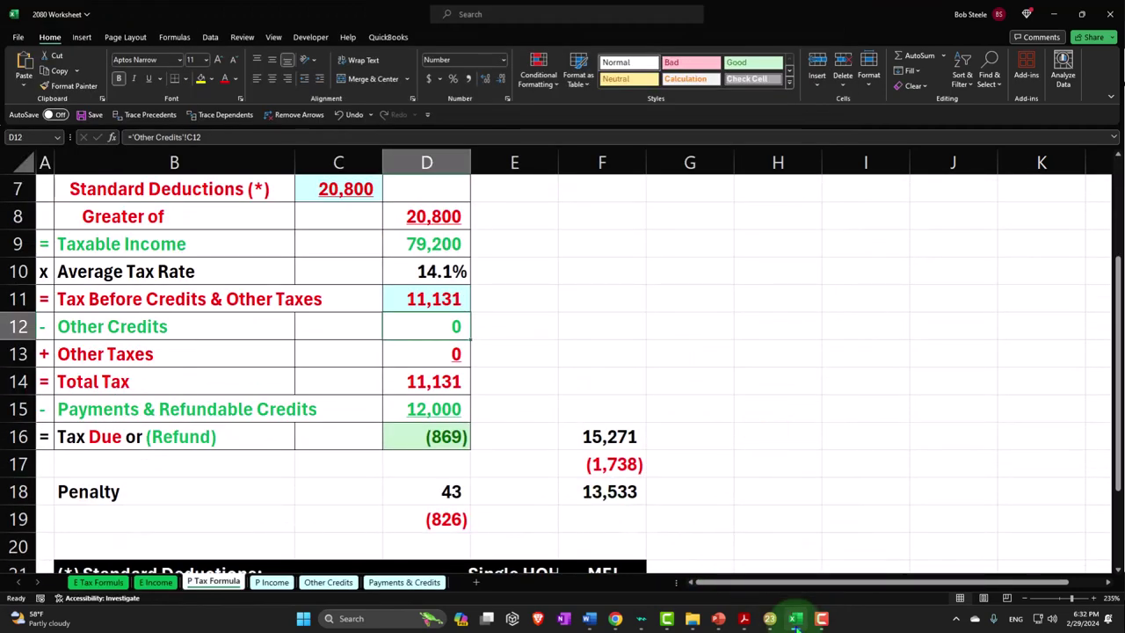
click(796, 620)
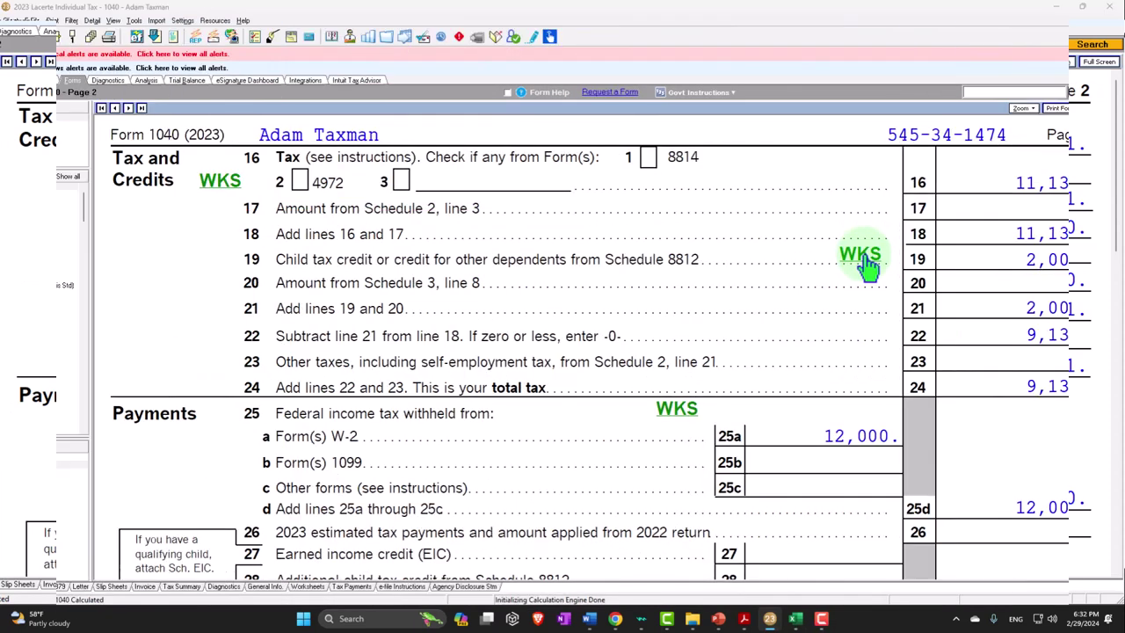
Review the Schedule 8812 credit limit worksheet behind the 2,000 child tax credit, then return to Excel
click(839, 226)
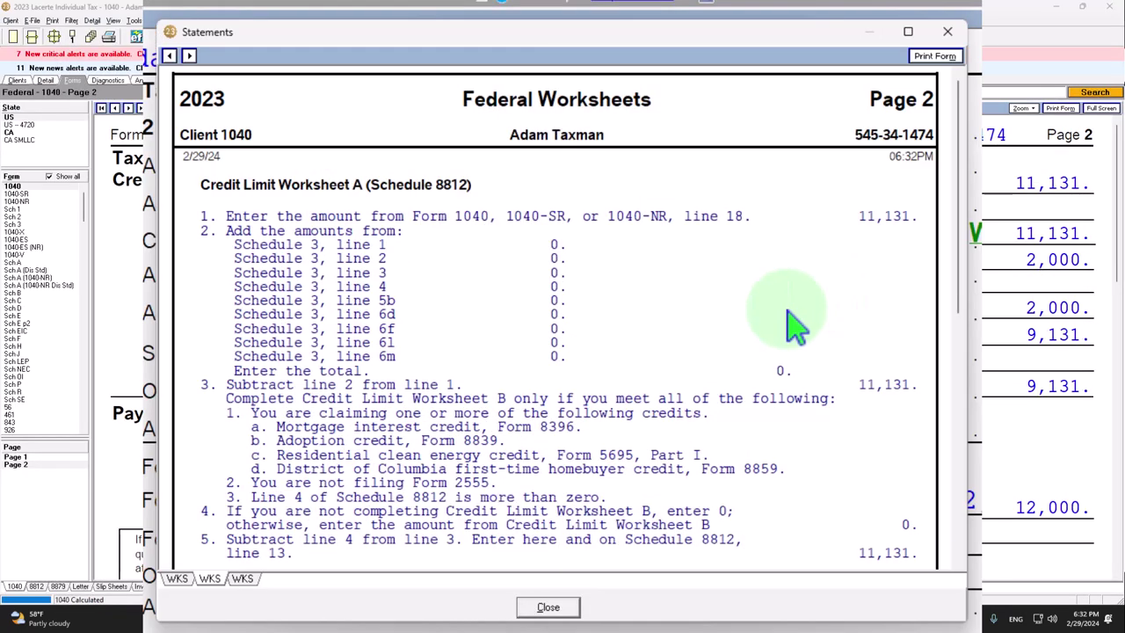
scroll(788, 327, down, 5)
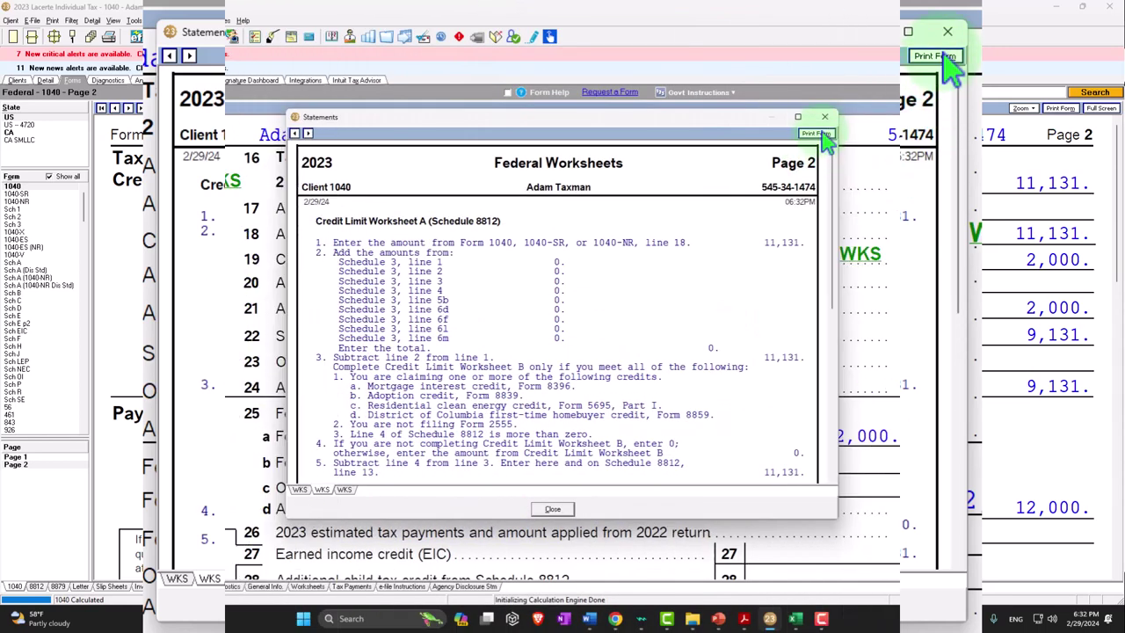
click(826, 117)
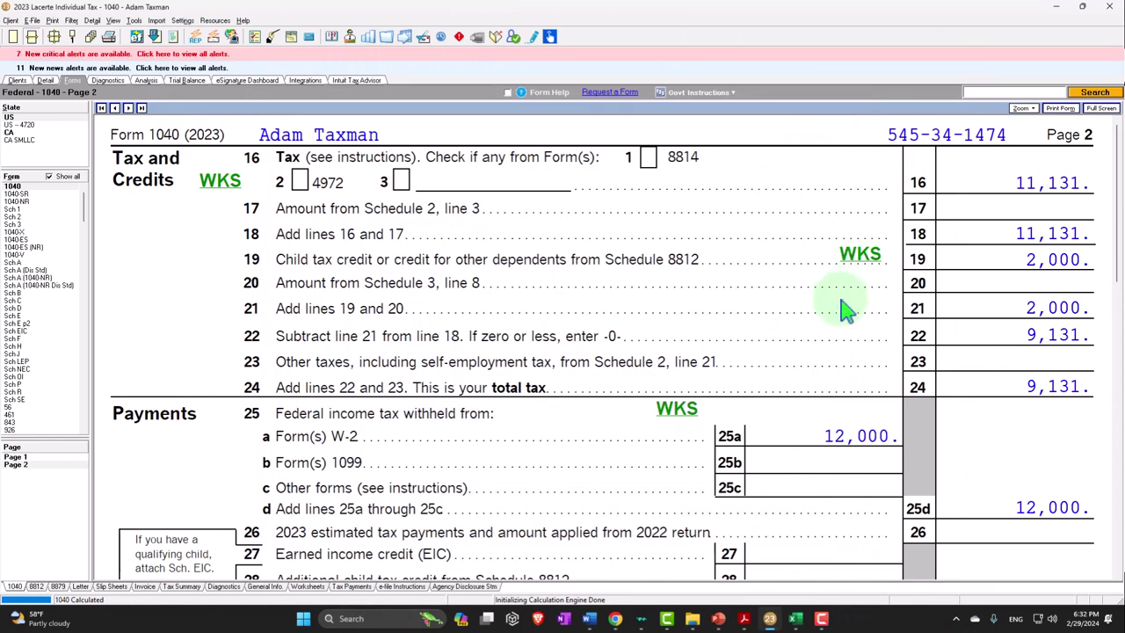
click(795, 619)
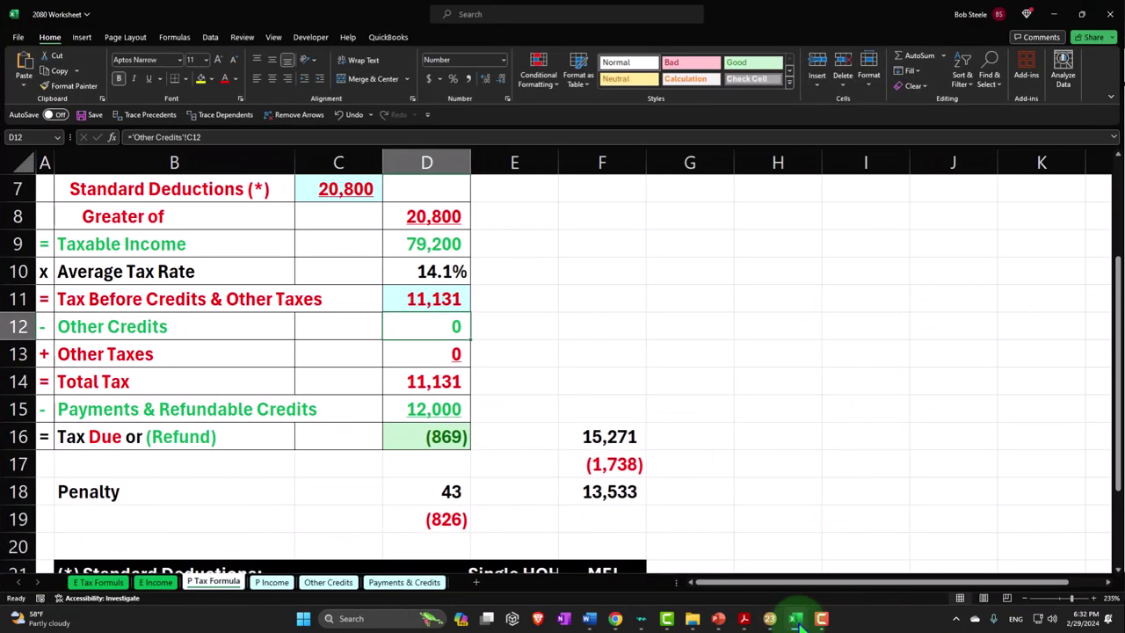
Enter a 2,000 child tax credit in cell B4 of the Other Credits sheet
click(535, 611)
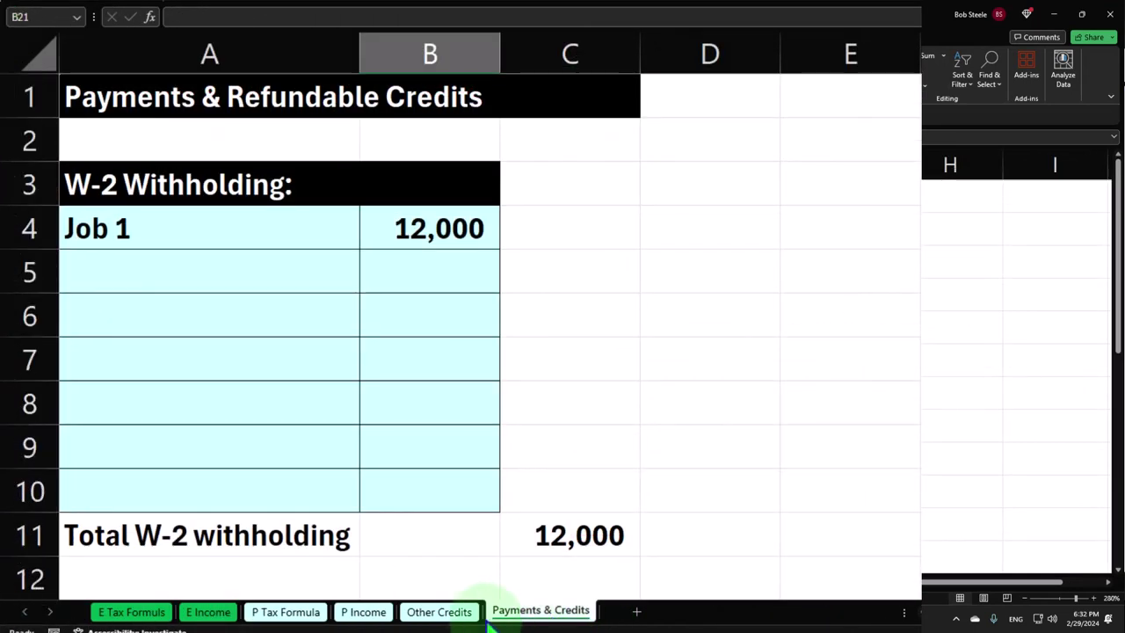
click(444, 614)
click(434, 562)
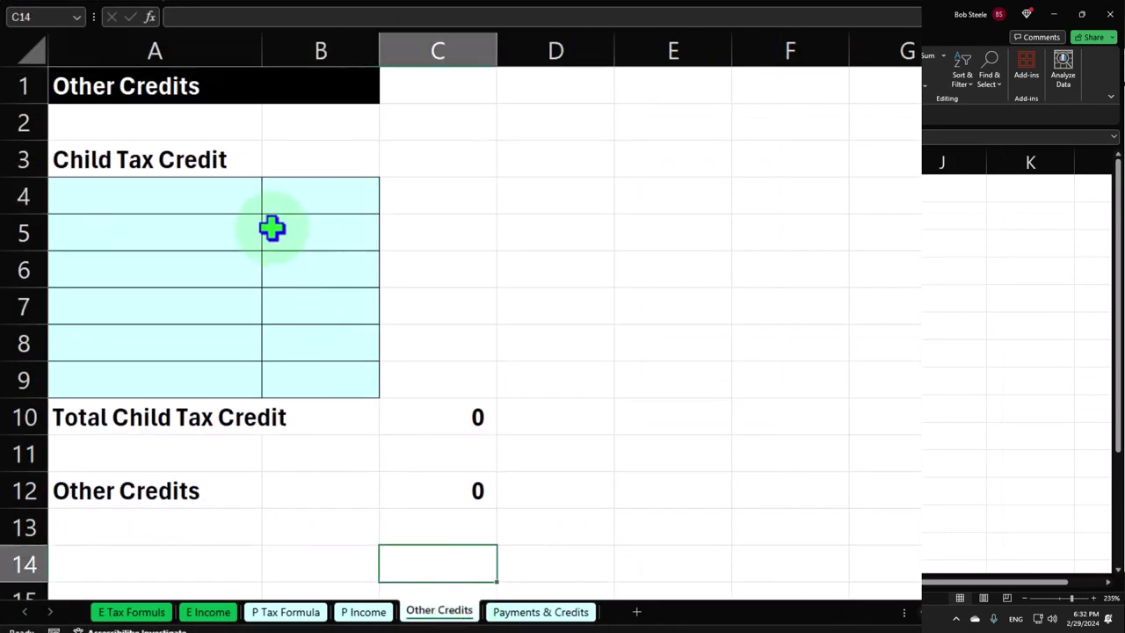
click(301, 199)
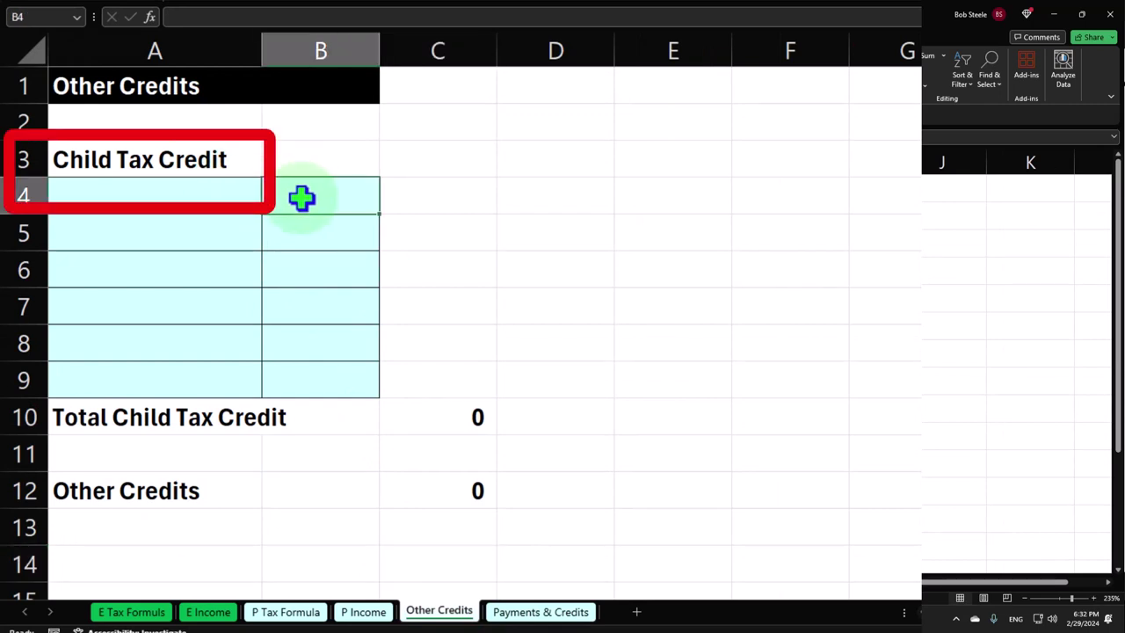
text(2000)
key(Return)
Label the credit row with the child's name in A4 and return to P Tax Formula
key(Up)
key(Left)
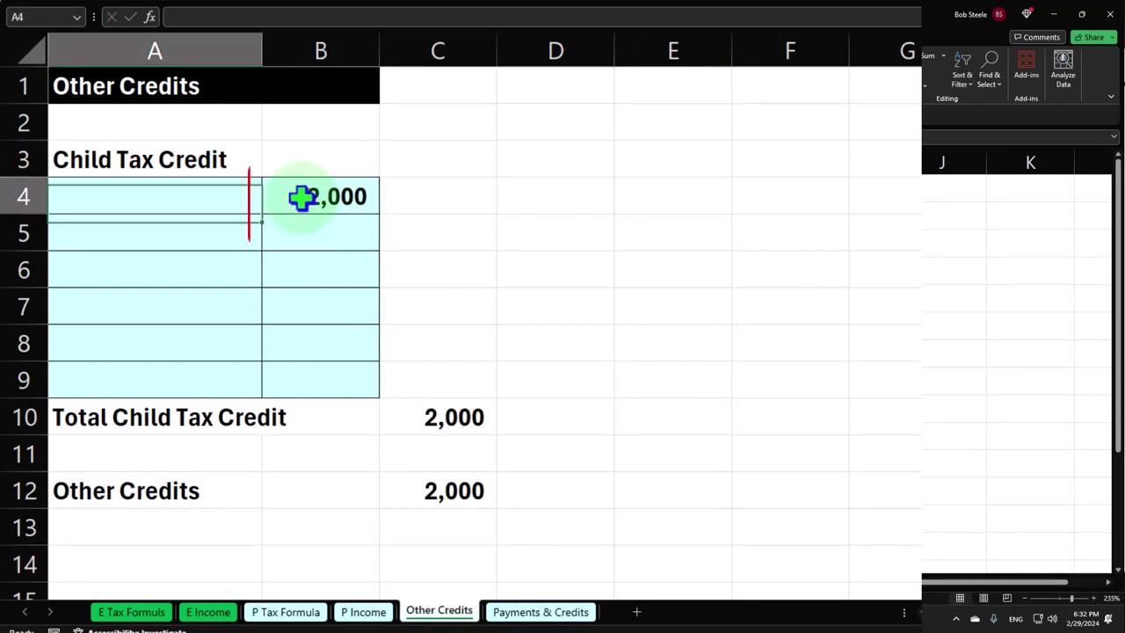
text(Sam)
click(315, 234)
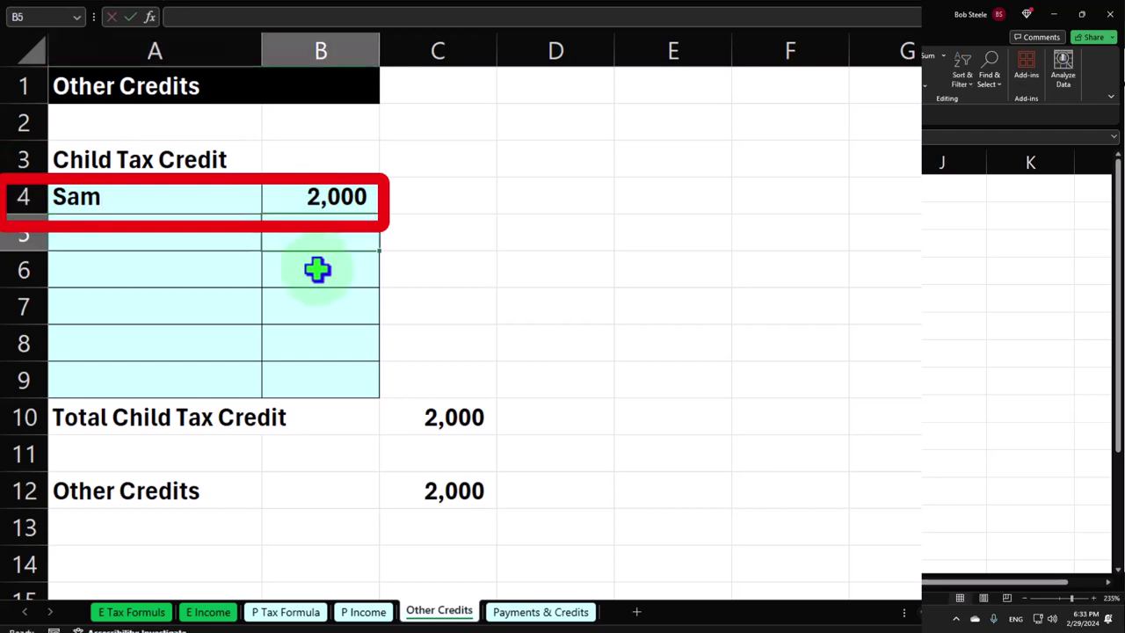
click(299, 614)
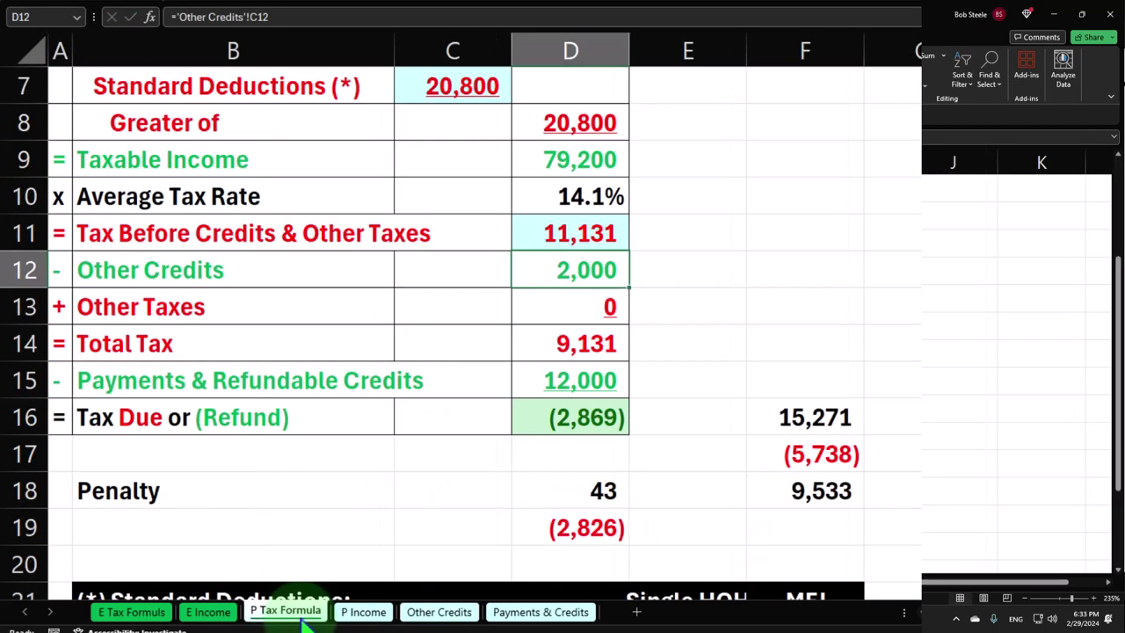
scroll(388, 313, up, 1)
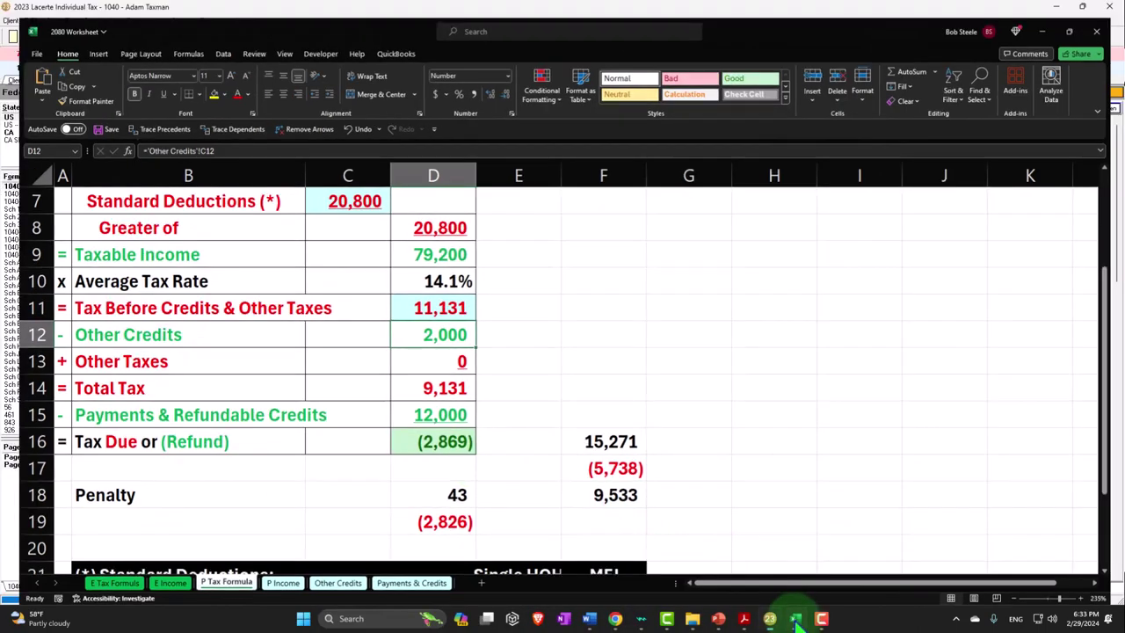
Confirm Lacerte's 1040 page 2 shows 9,131 total tax and a 2,869 refund, matching Excel
click(770, 618)
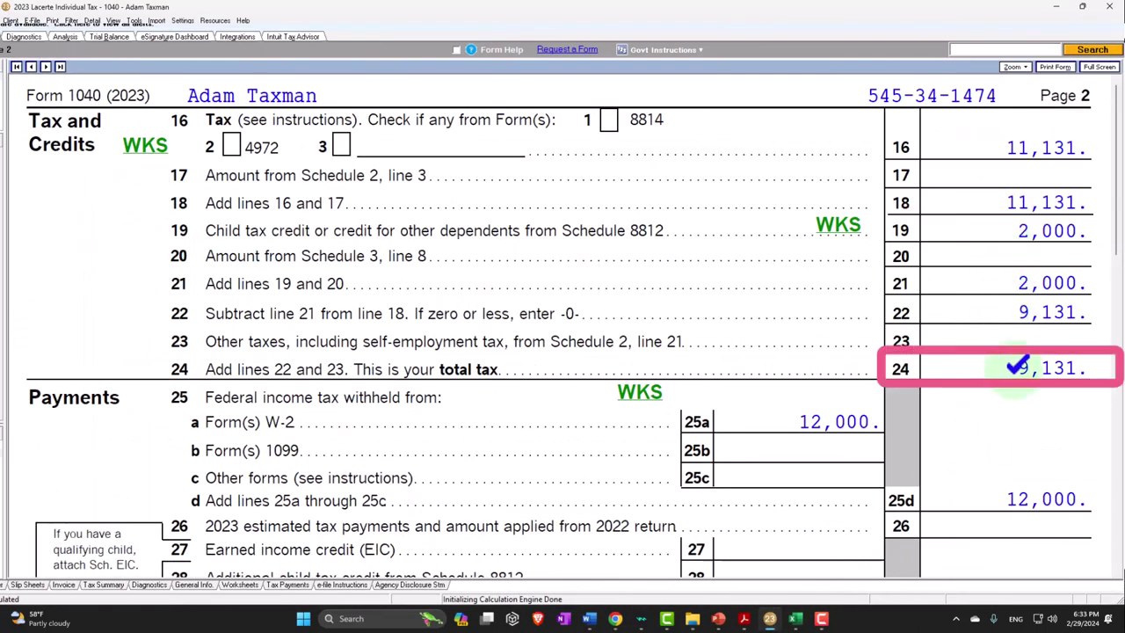
scroll(1016, 367, down, 2)
scroll(849, 283, down, 1)
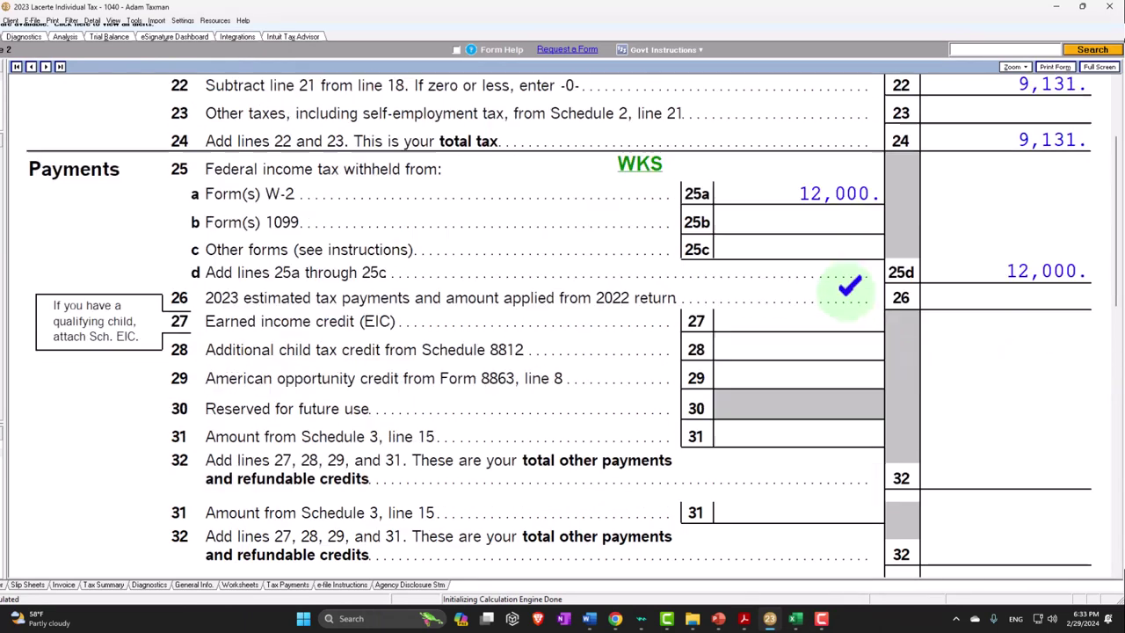
scroll(849, 290, down, 1)
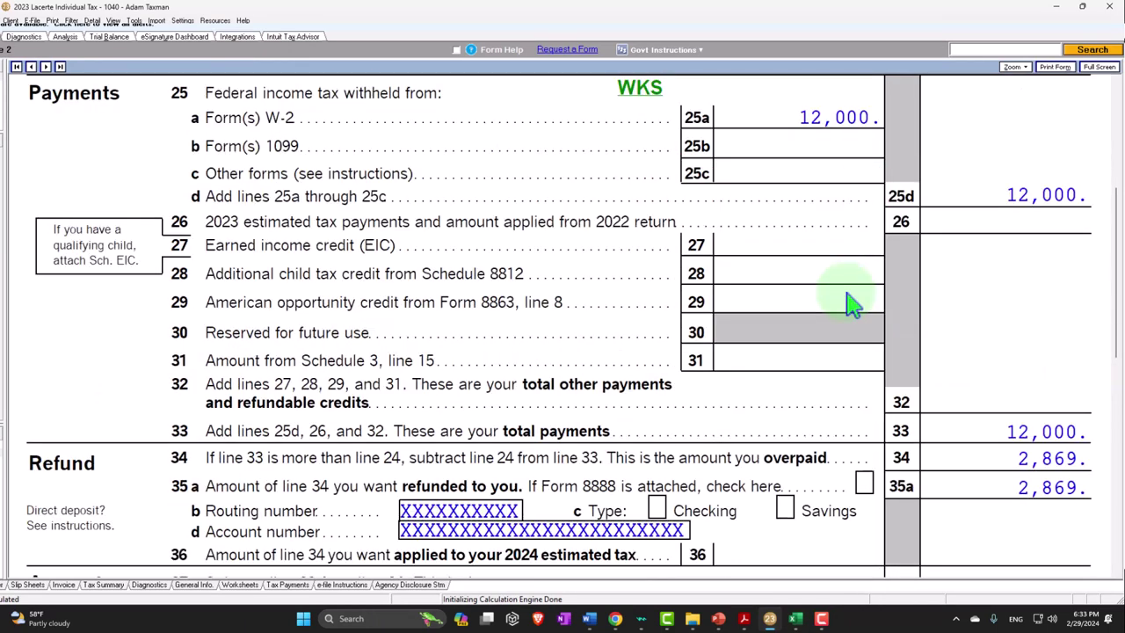
scroll(849, 303, down, 2)
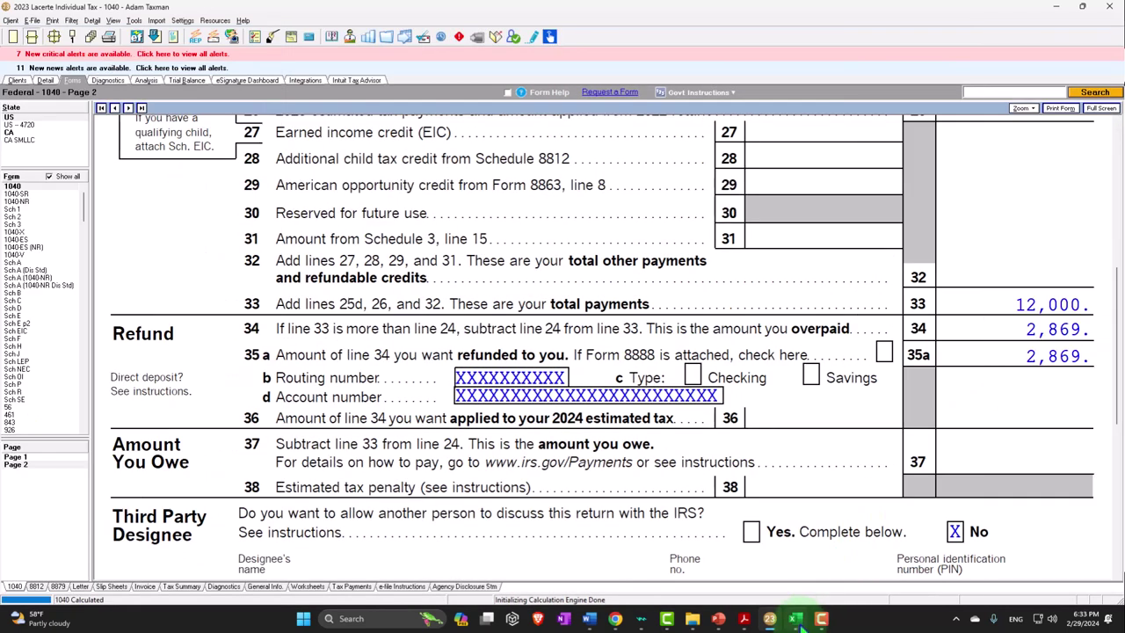
click(797, 622)
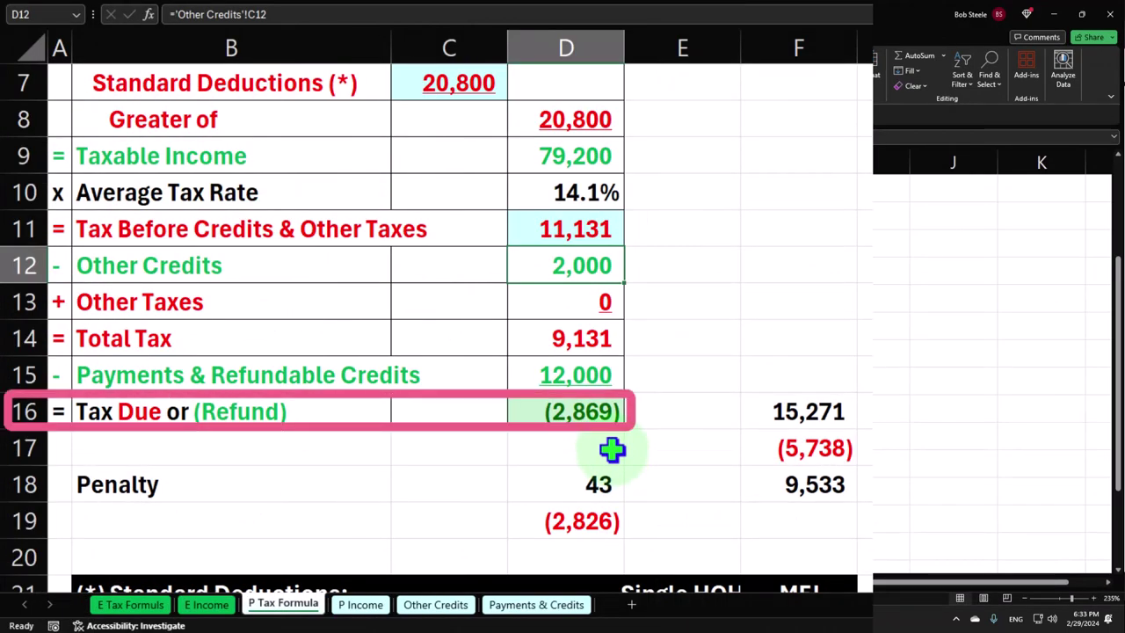
Go back to Form 1040 page 1 and switch to the Detail input screens list
click(741, 619)
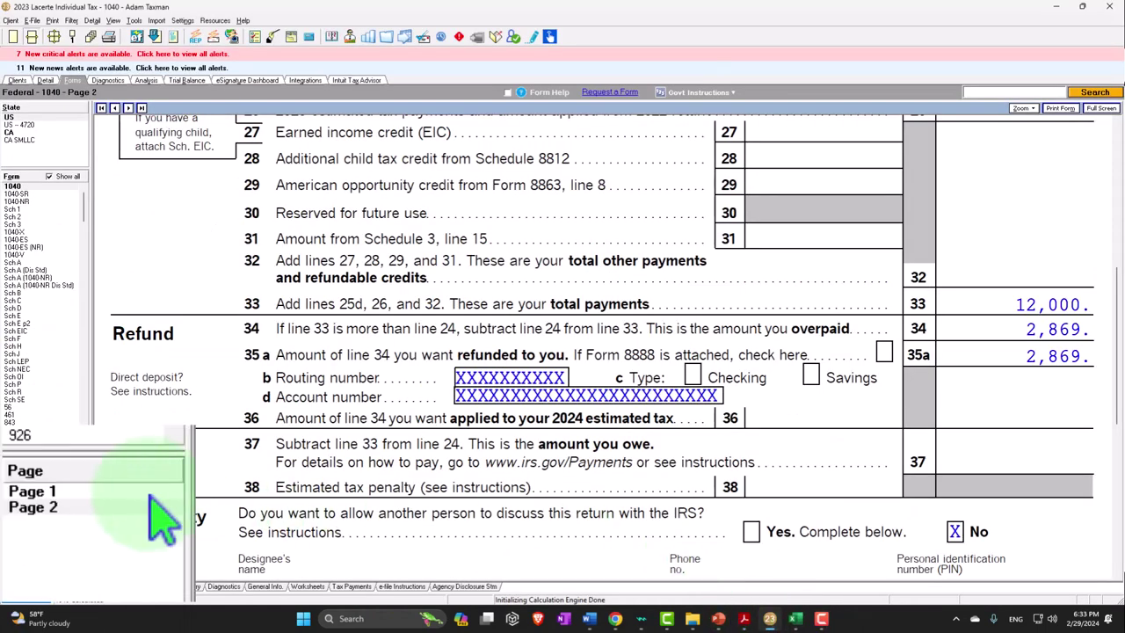
click(15, 457)
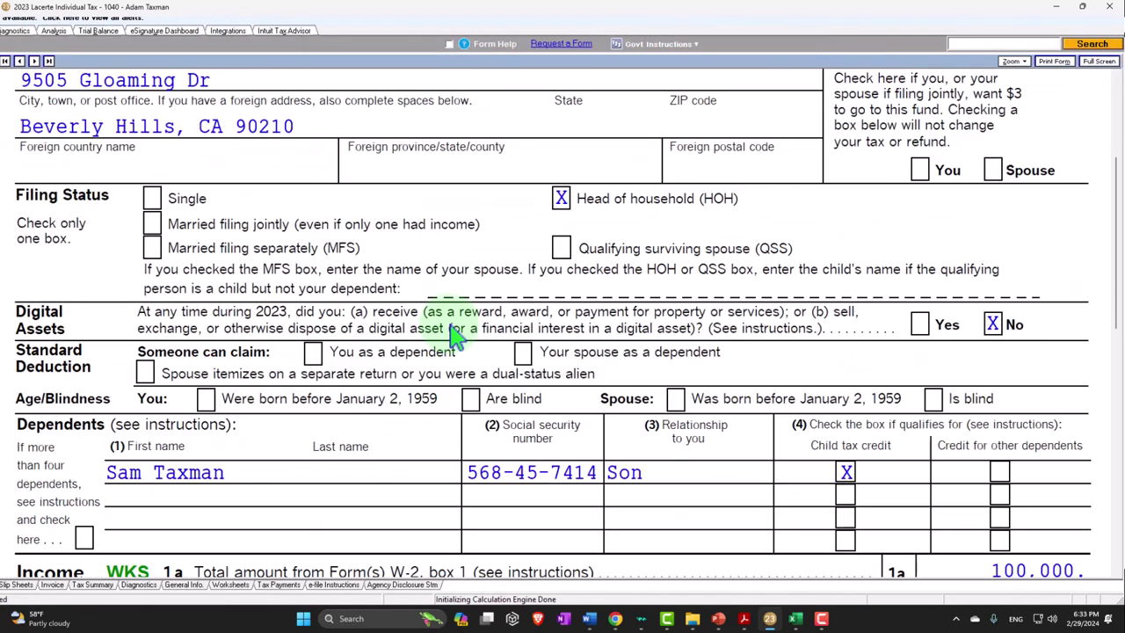
scroll(453, 334, up, 3)
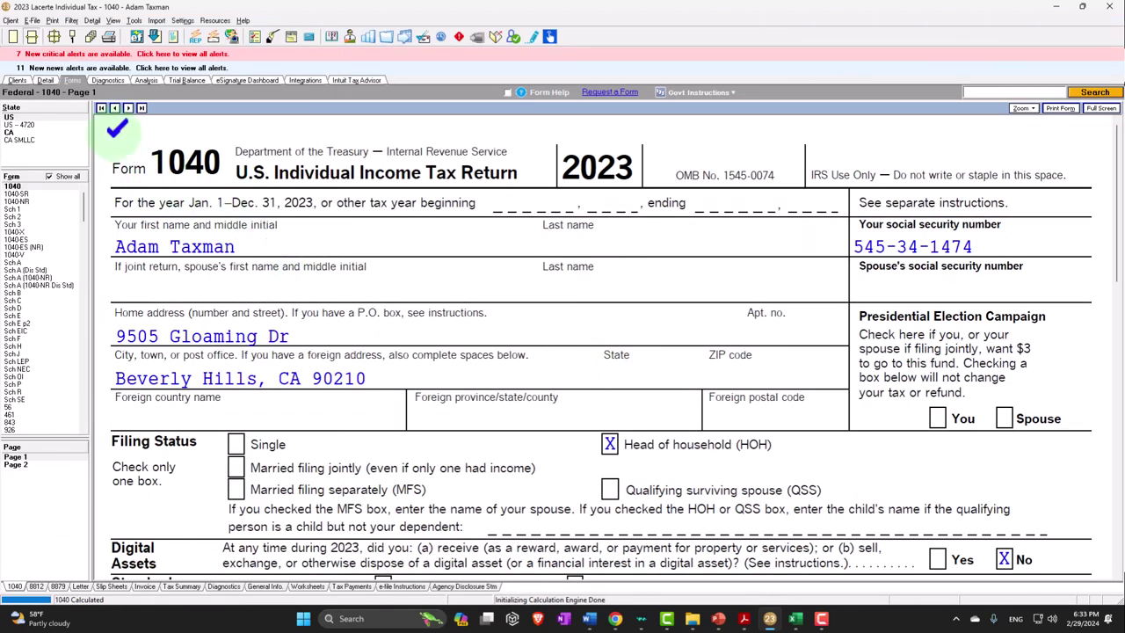
click(45, 81)
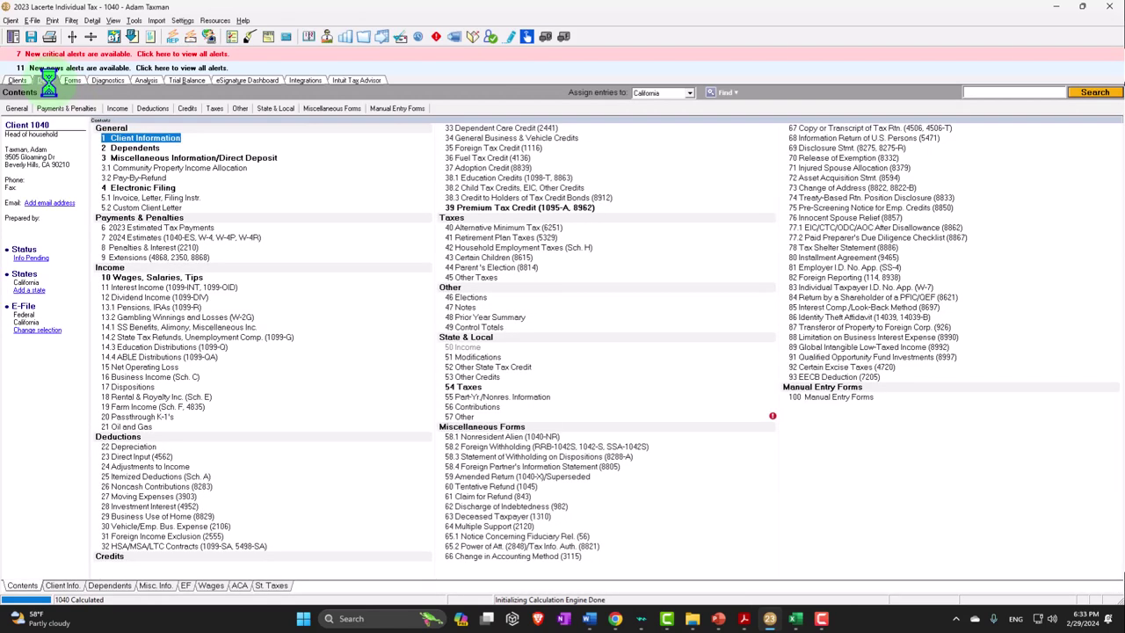
Set the W-2 to 25,000 wages with 0 federal withholding, then check Form 1040's taxable income of 4,200
click(113, 108)
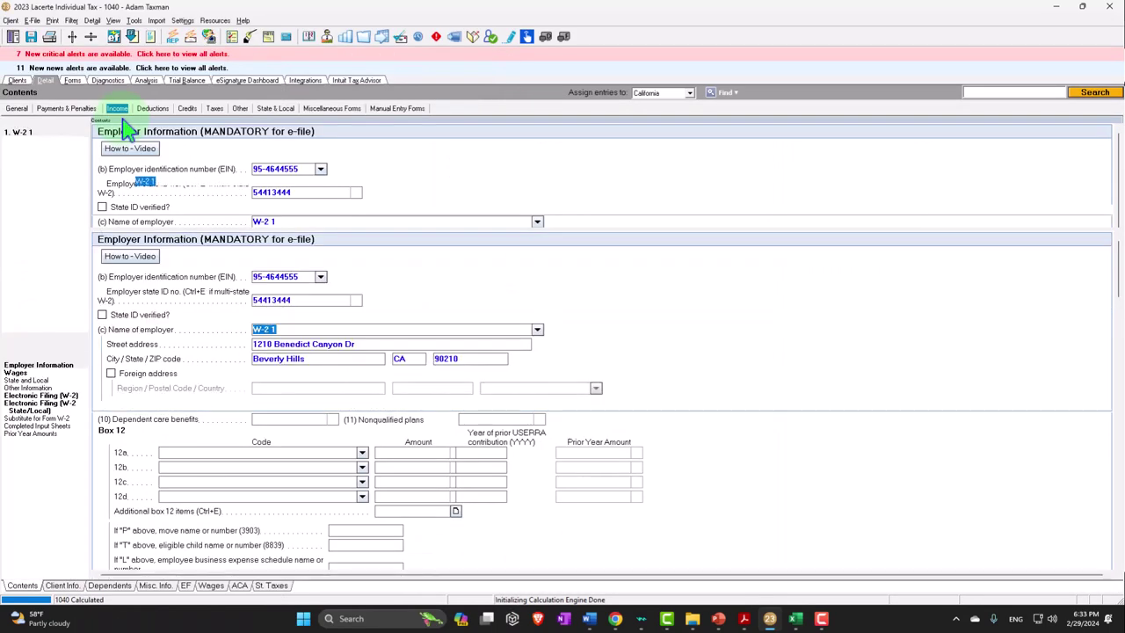
click(619, 216)
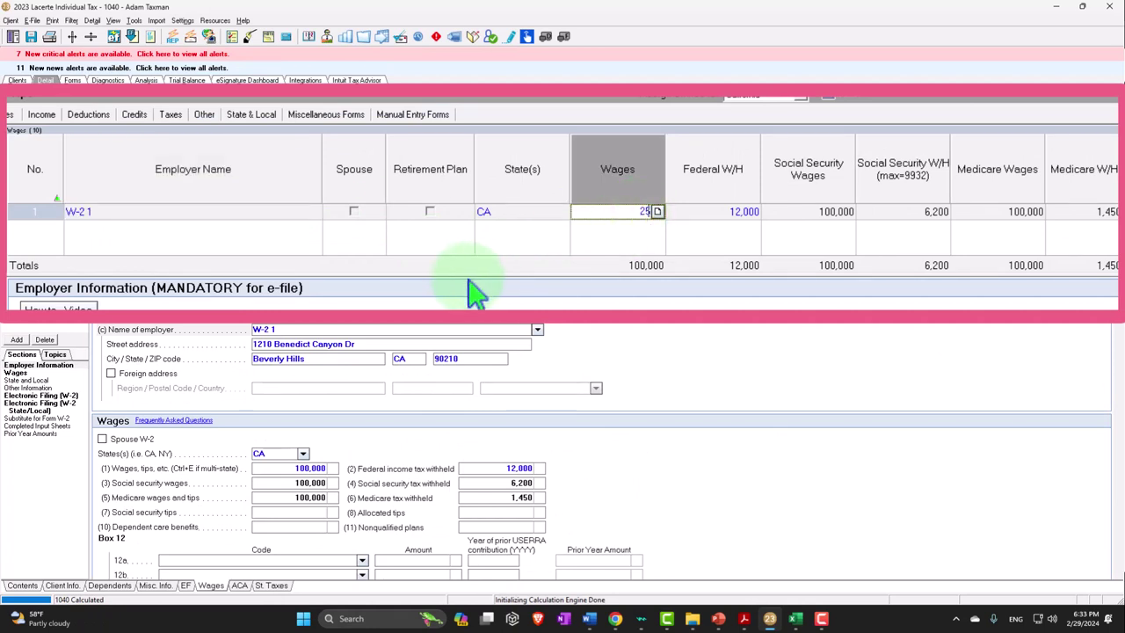
text(25000)
key(Tab)
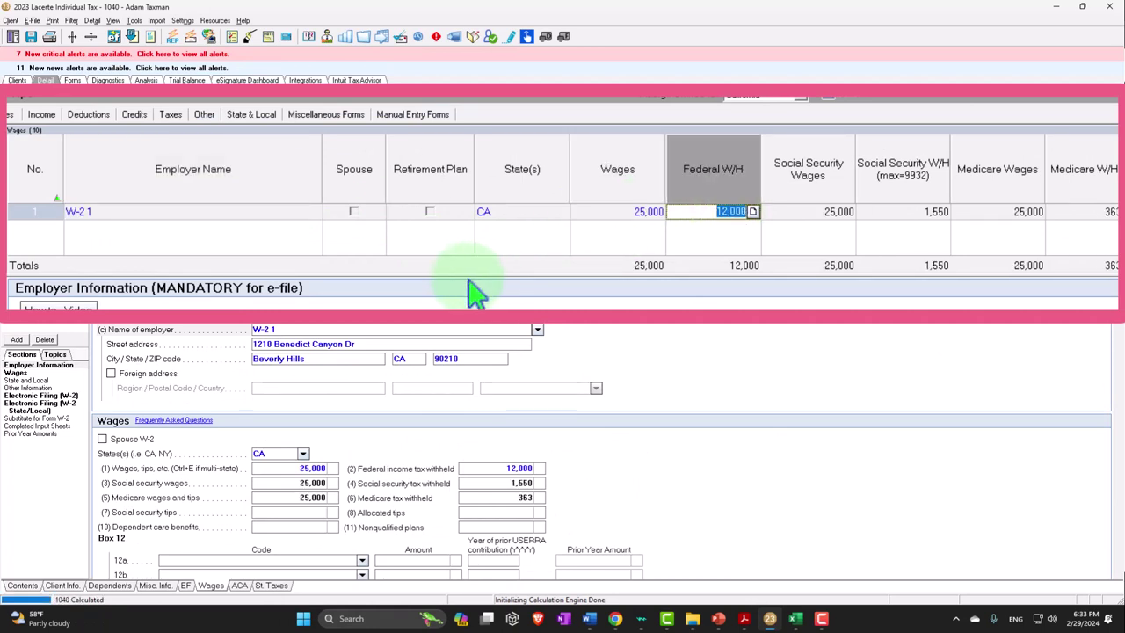
text(0)
key(Tab)
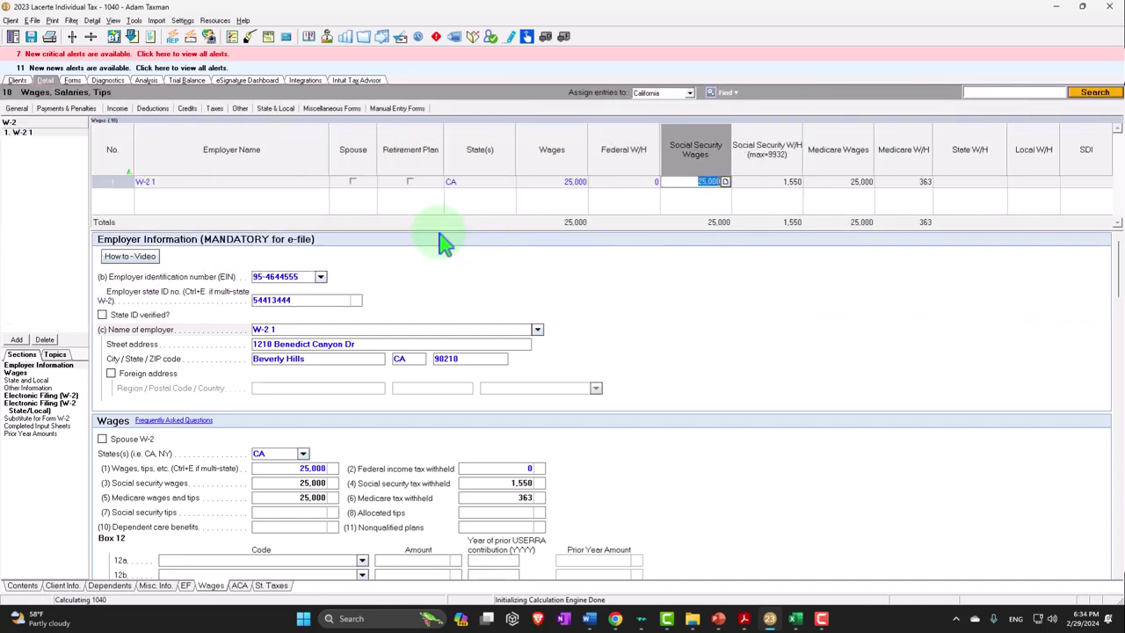
click(73, 80)
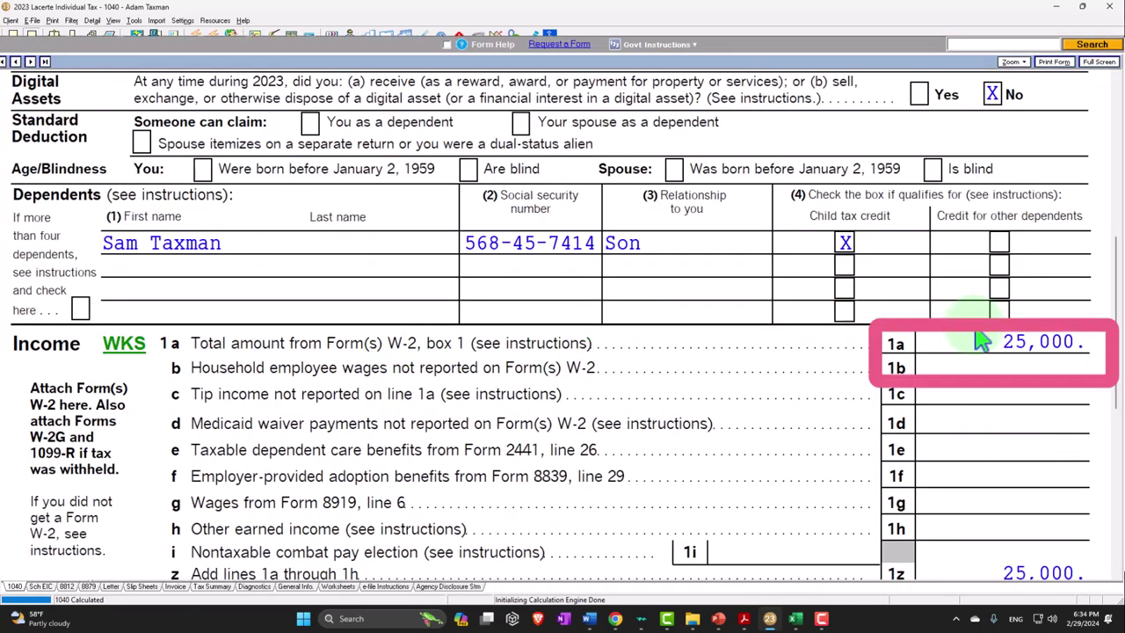
scroll(934, 326, down, 5)
scroll(980, 323, down, 2)
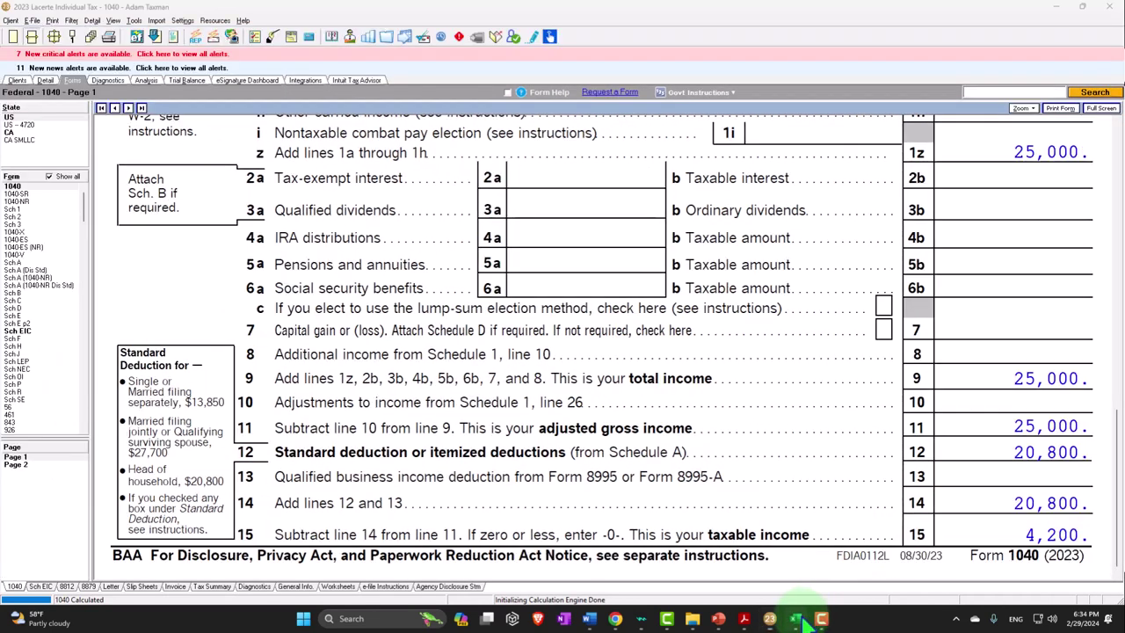
Change the Job 1 W-2 amount on the P Income sheet to 25,000
click(794, 619)
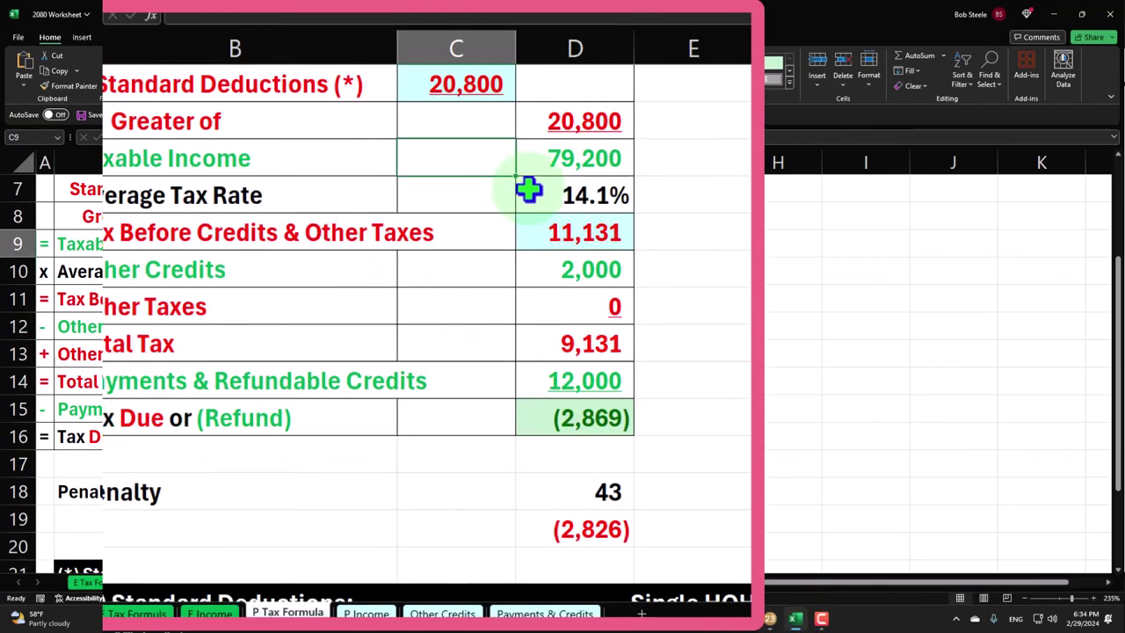
scroll(412, 229, up, 2)
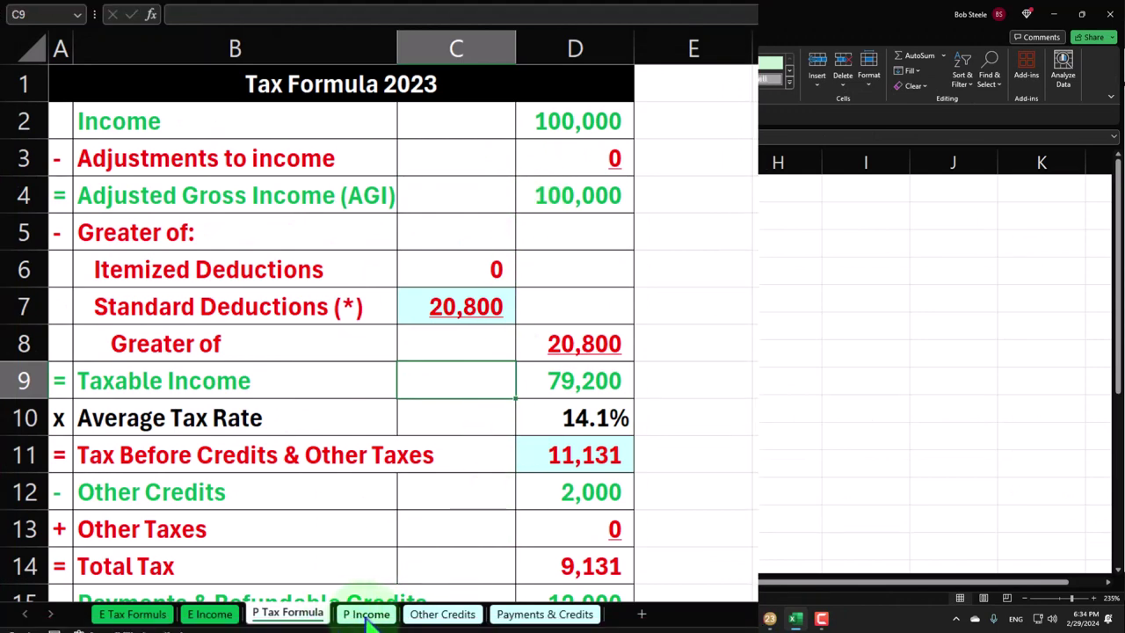
click(365, 613)
click(420, 133)
text(25000)
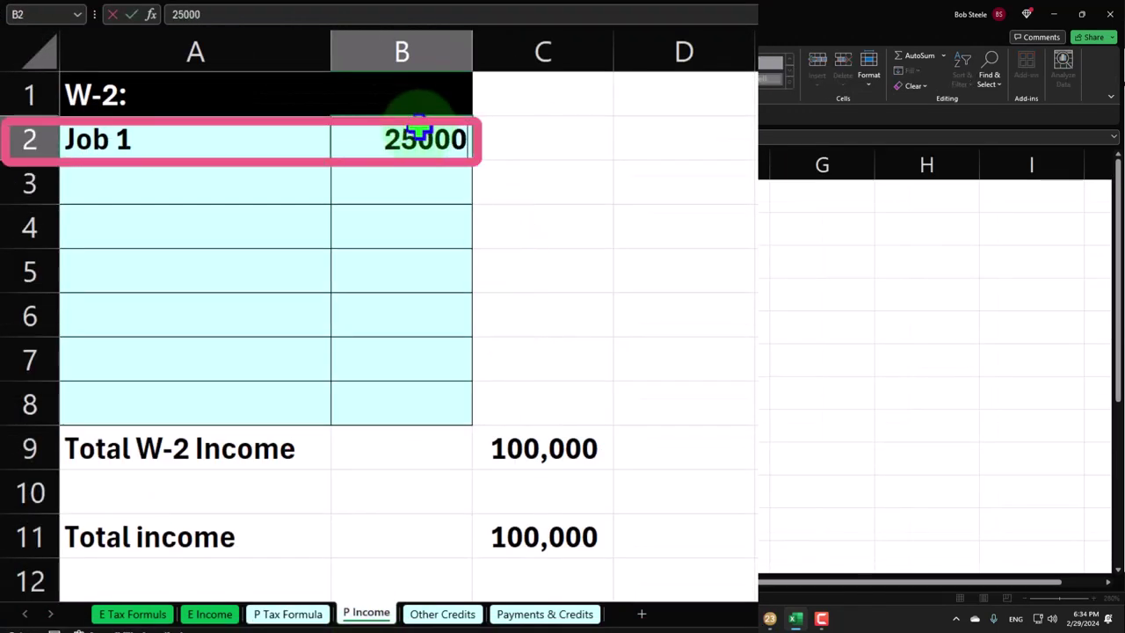
key(Return)
Check P Tax Formula's deduction and 4,200 taxable income against Lacerte's 1040
click(287, 612)
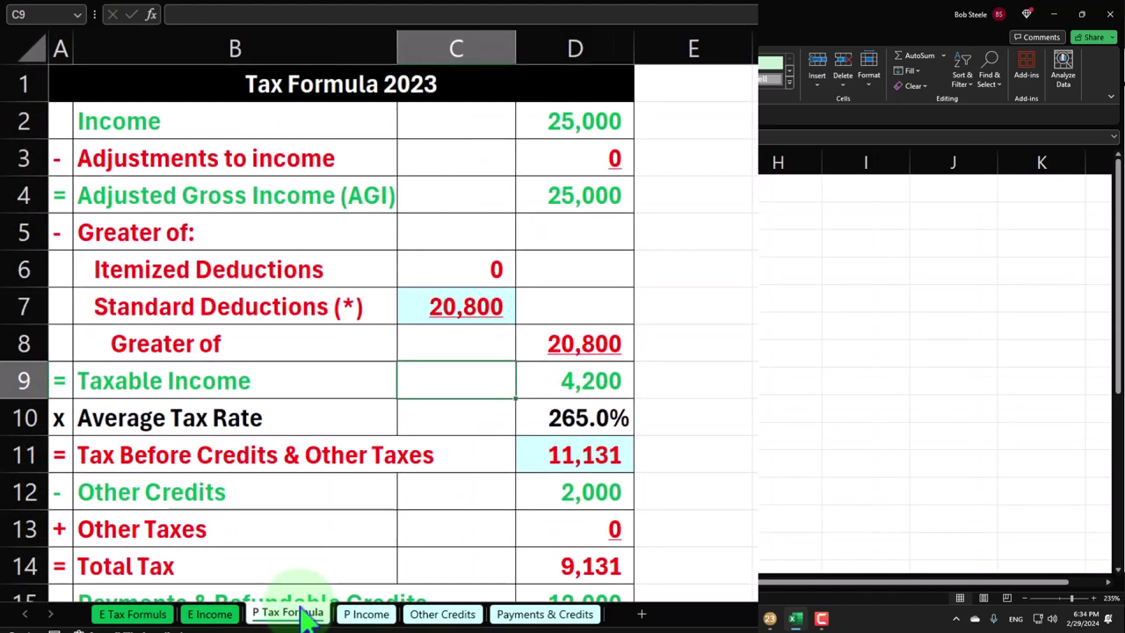
click(469, 302)
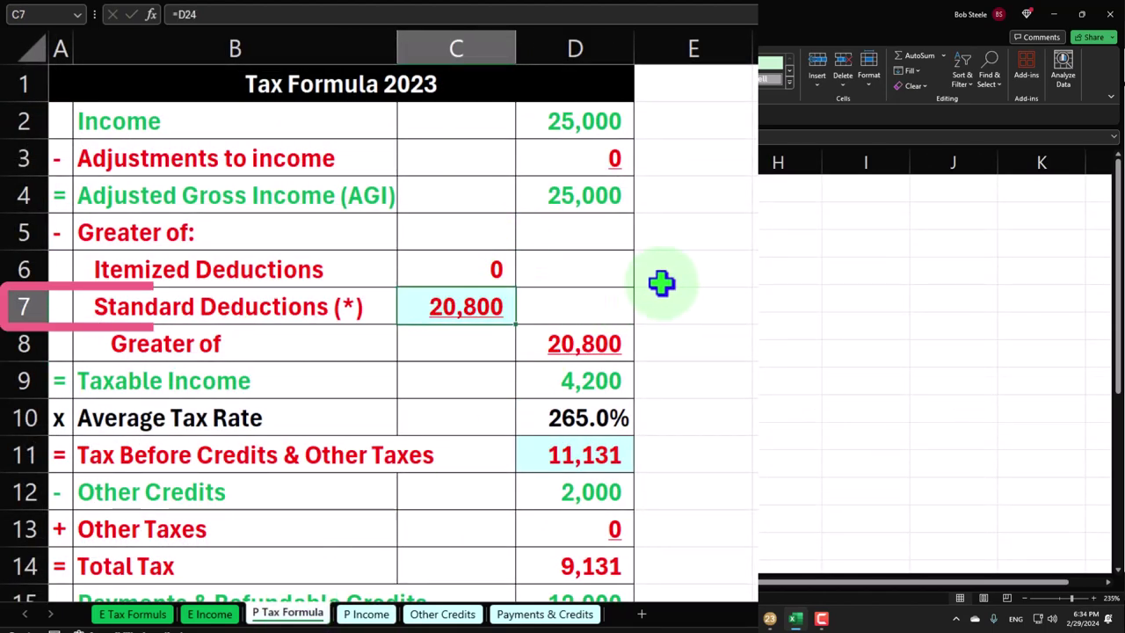
key(Down)
key(Right)
key(Down)
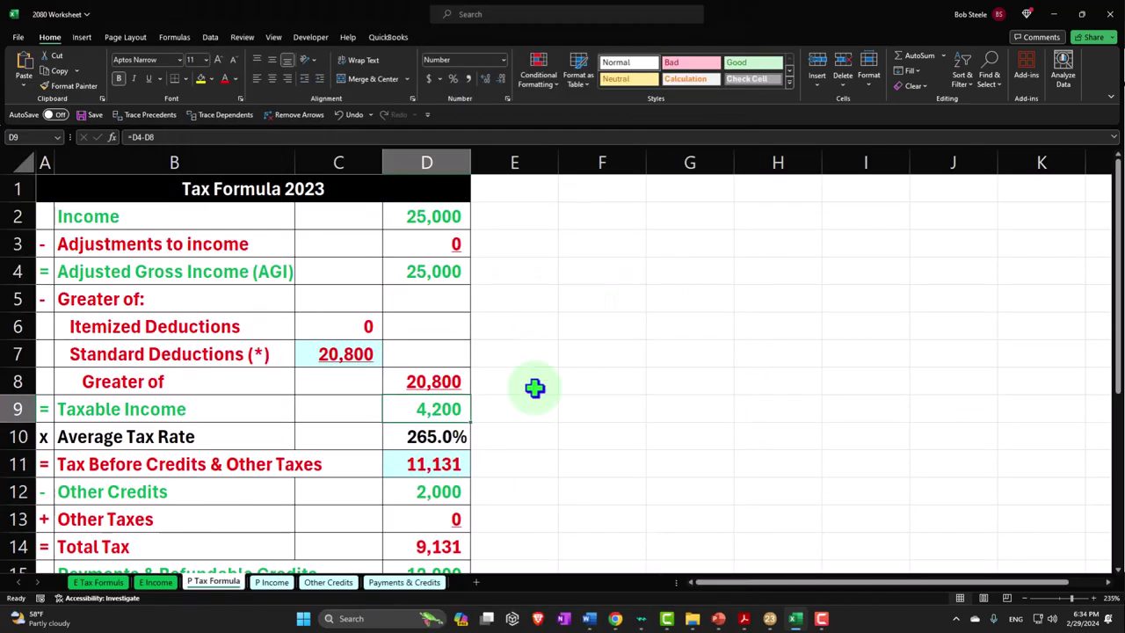
click(793, 619)
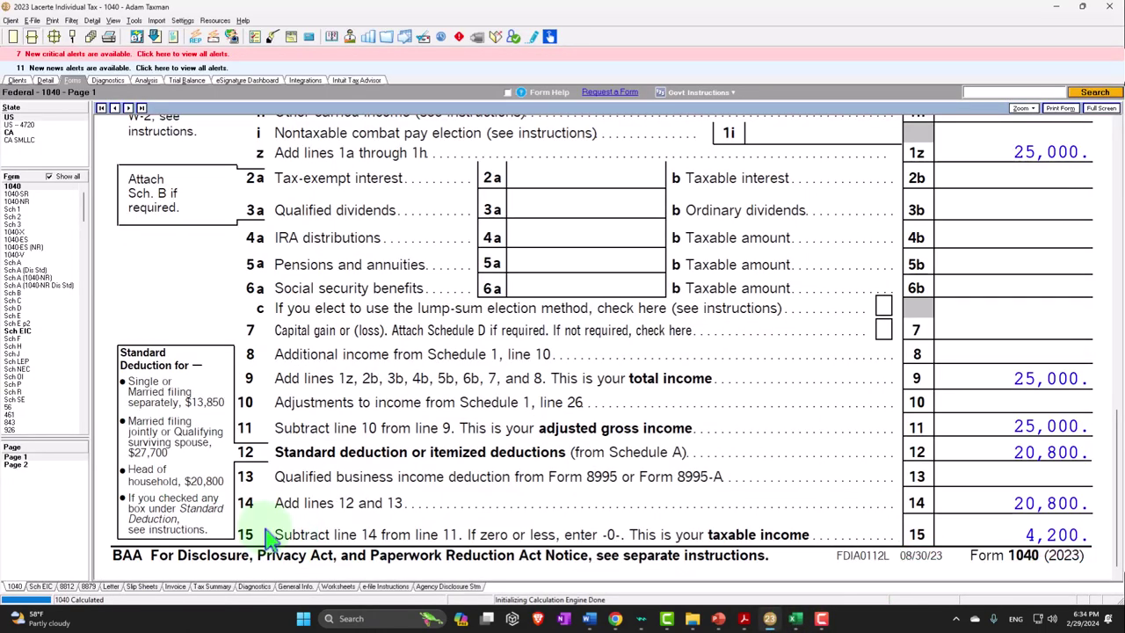
scroll(677, 213, down, 3)
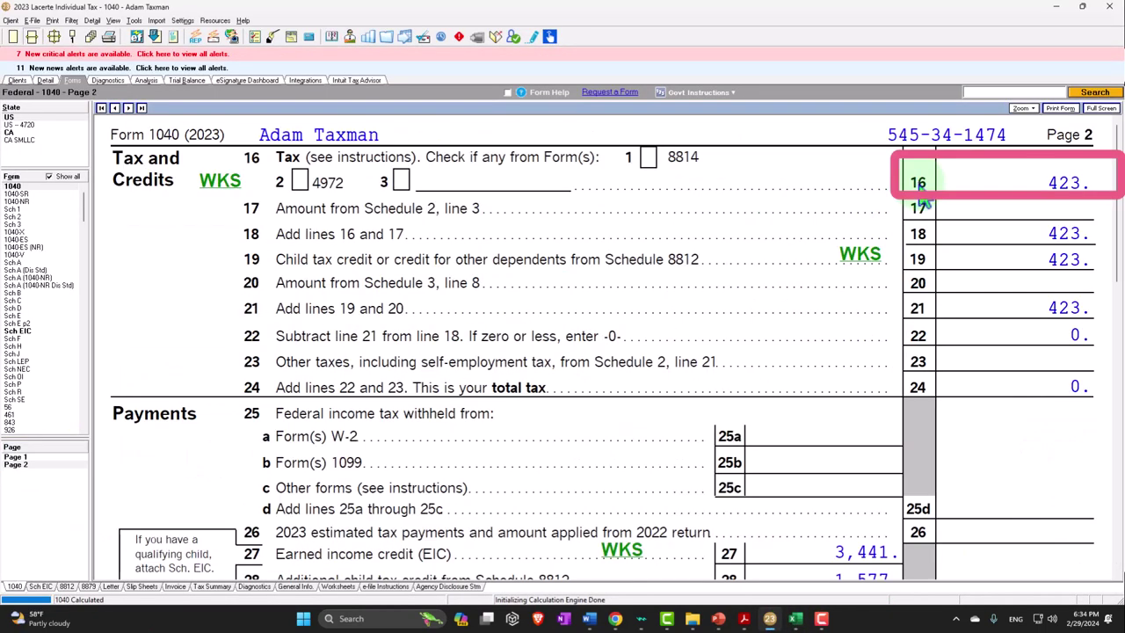
click(794, 619)
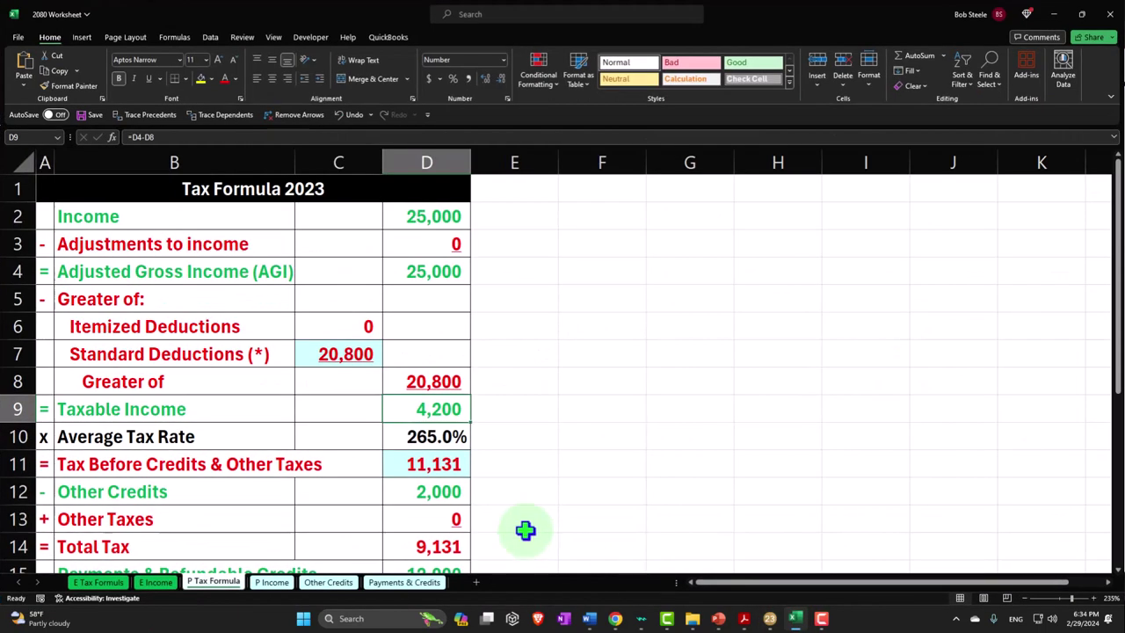
Enter 423 as tax before credits in D11 and compare the totals with Lacerte's page 2
click(579, 457)
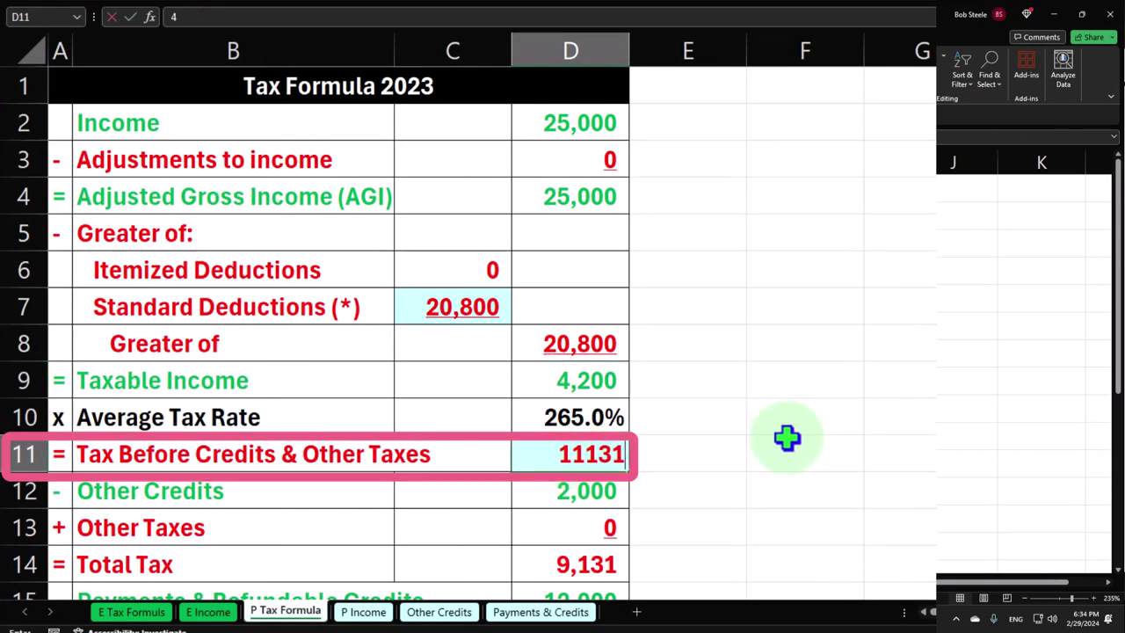
text(423)
key(Return)
scroll(786, 438, down, 1)
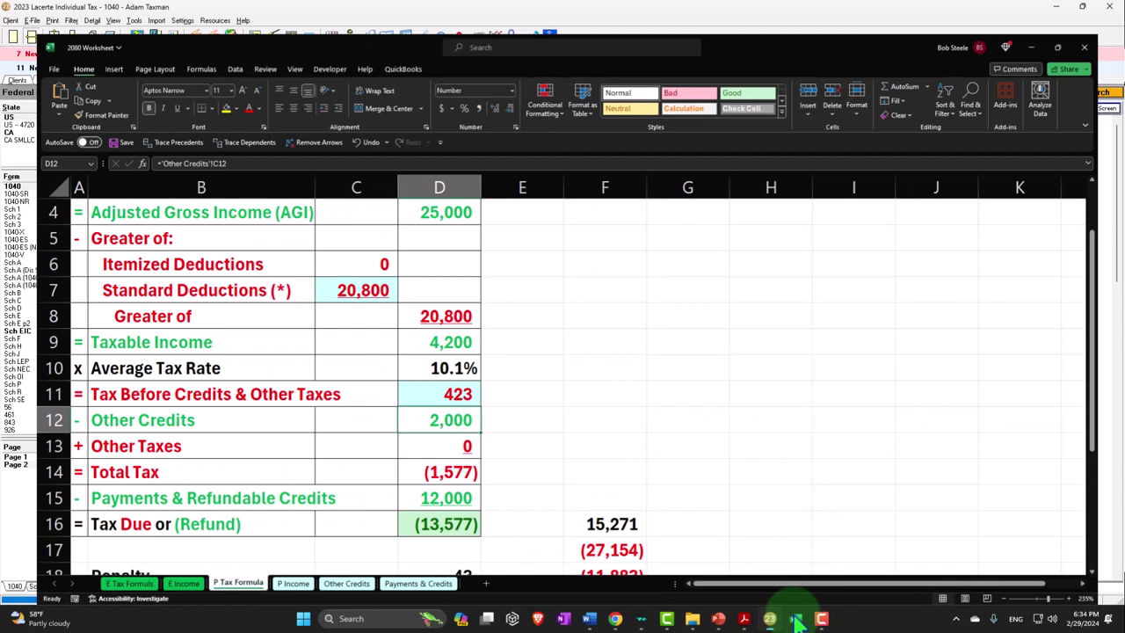
click(770, 618)
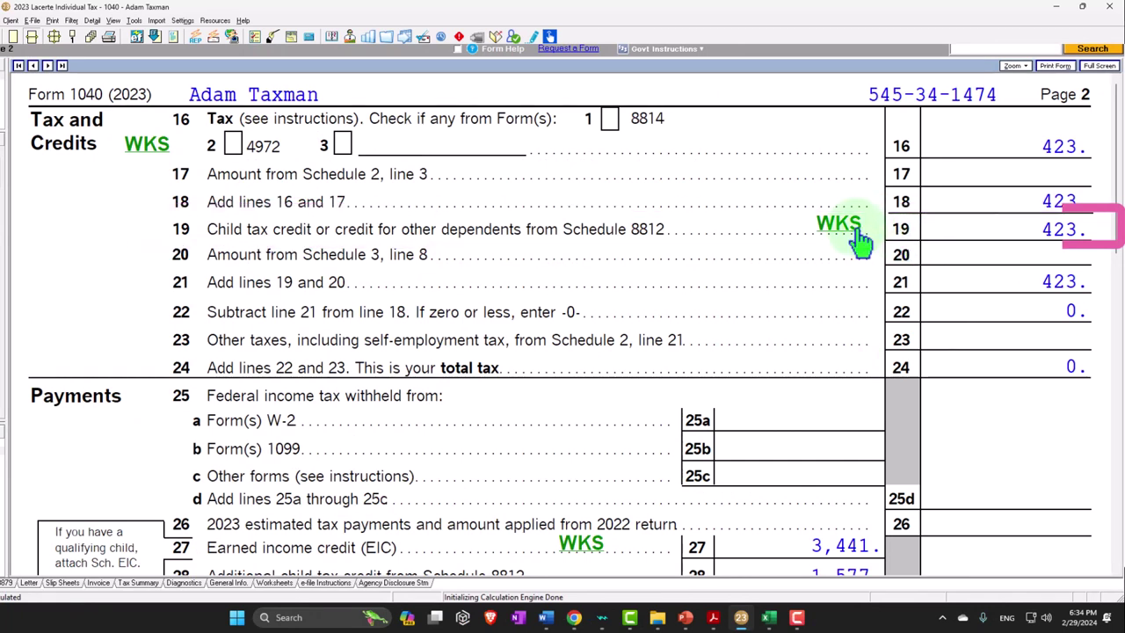
Review Form 1040 page 2 tax and payment lines 17–30, then return to Excel
scroll(859, 237, down, 2)
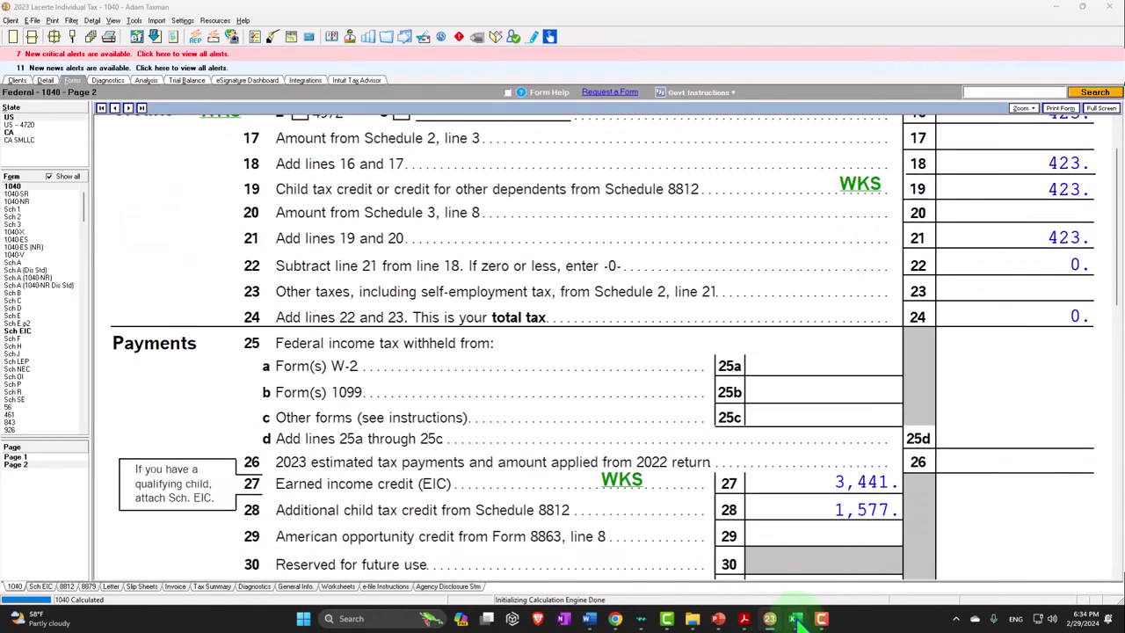
click(795, 618)
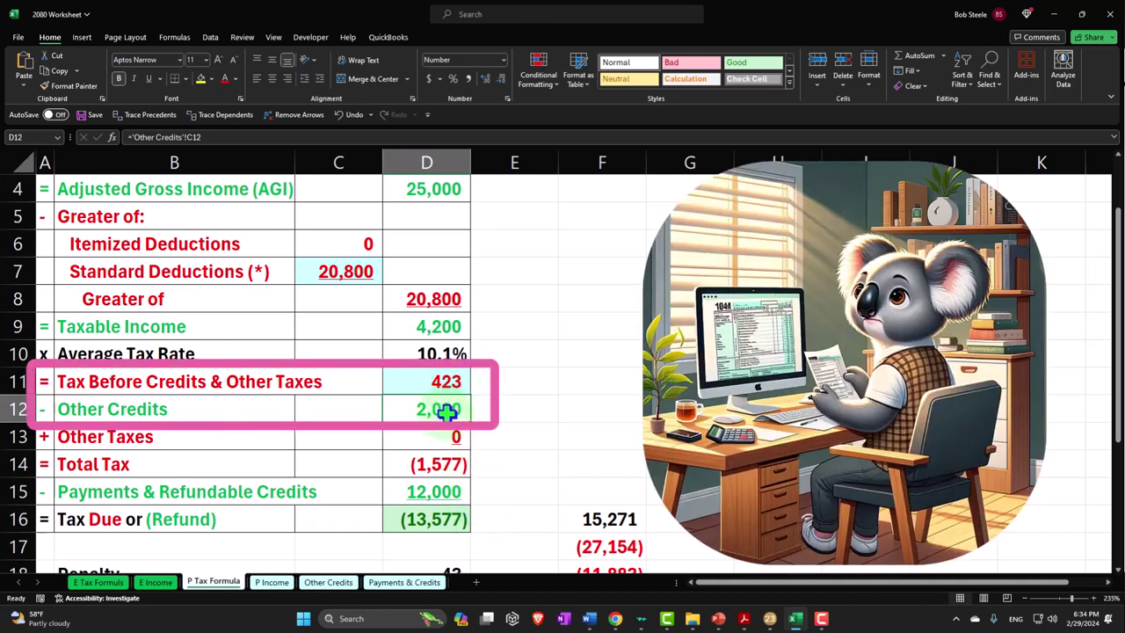
Try 423 as the child tax credit in B4 of the Other Credits sheet
click(342, 584)
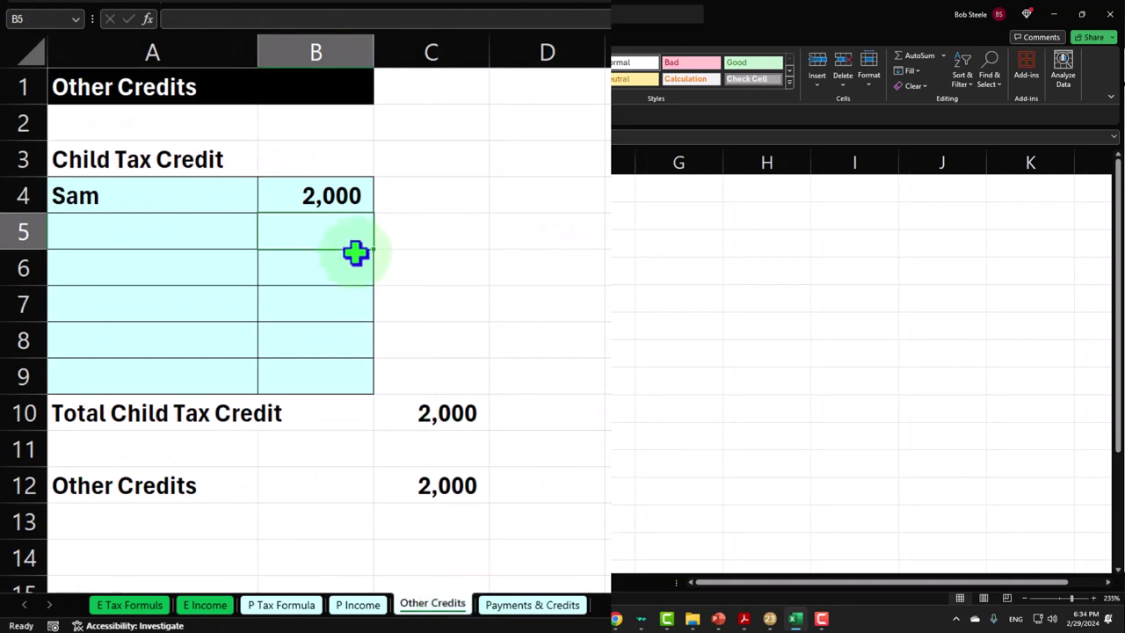
click(332, 190)
text(4)
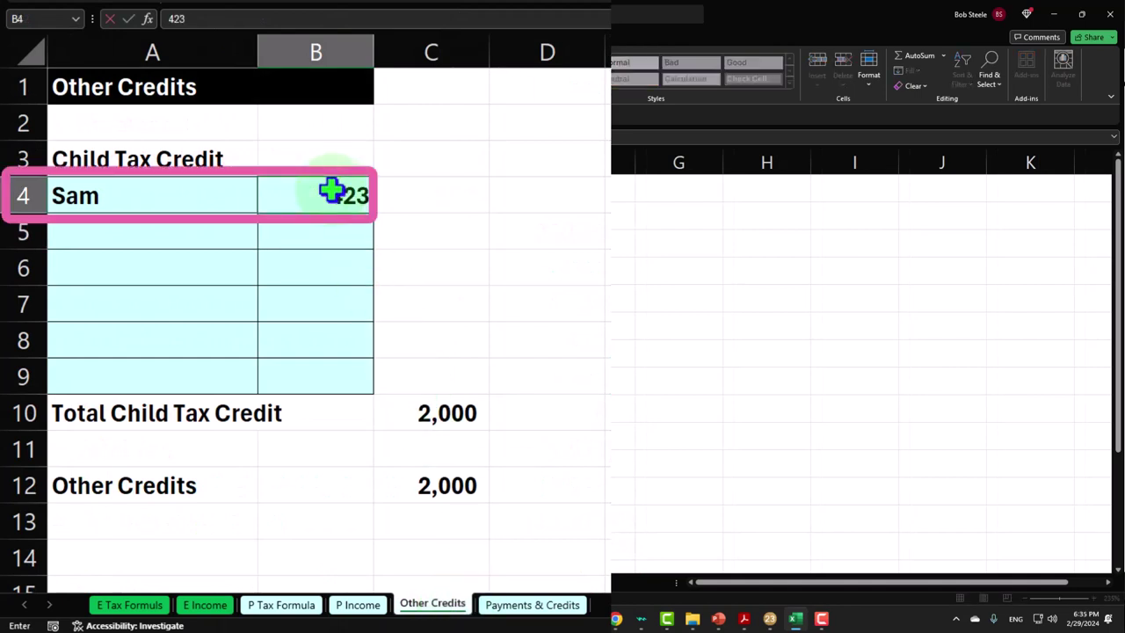
text(23)
key(Return)
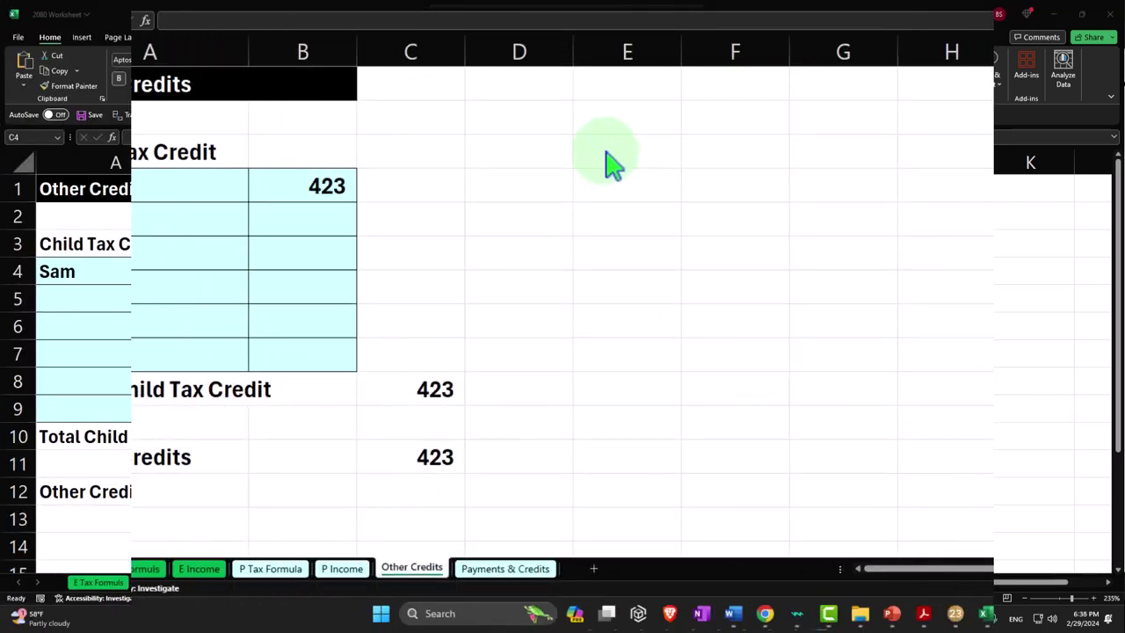
Link E4 to P Tax Formula's 'Tax Before Credits & Other Taxes' label and I4 to D11 (423)
click(587, 185)
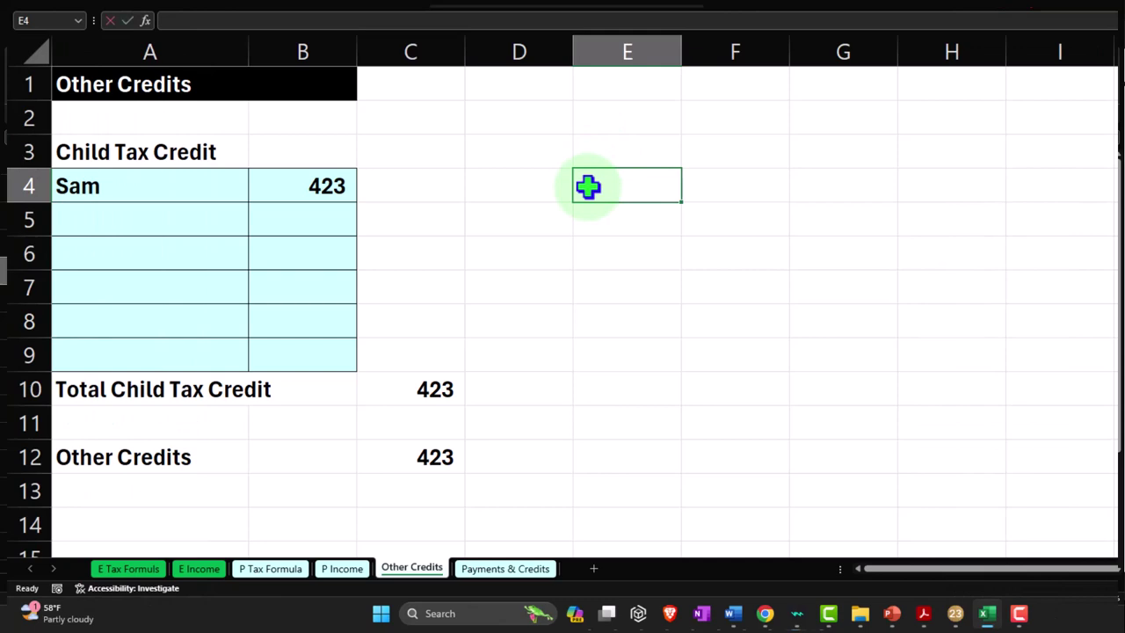
click(289, 571)
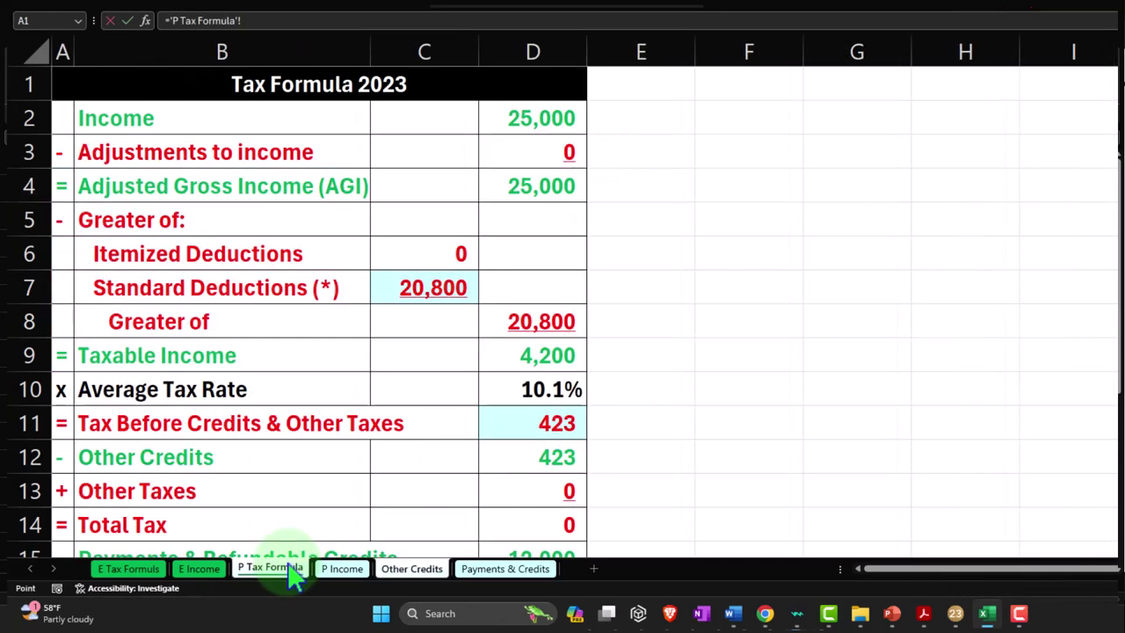
click(150, 422)
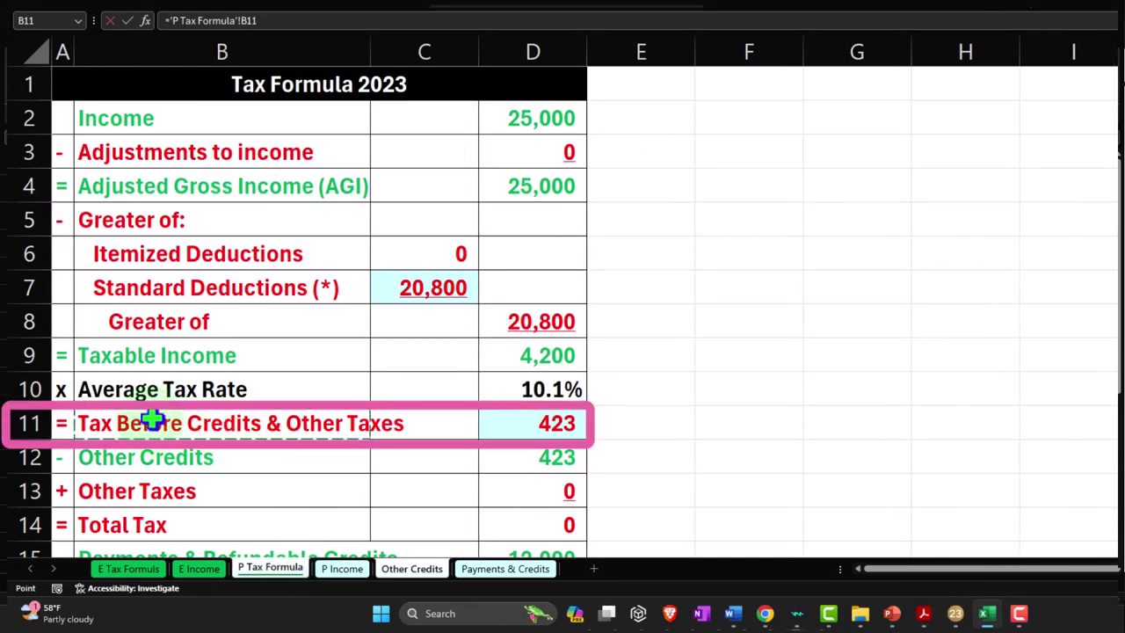
key(Return)
key(Right)
key(Right)
key(Right)
key(Up)
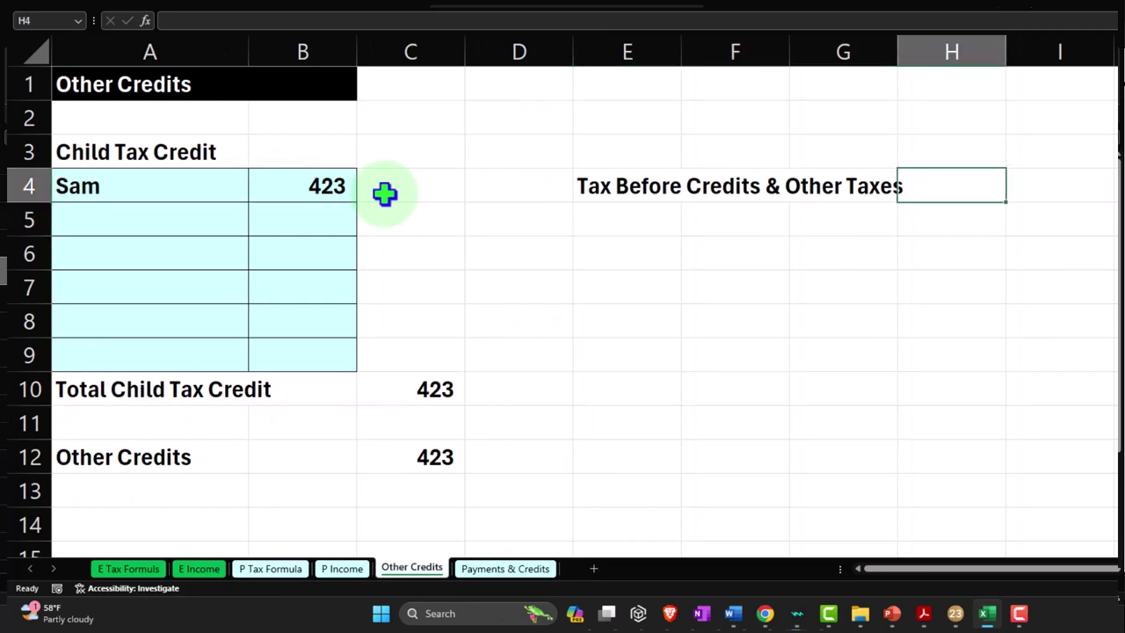
key(Right)
text(=)
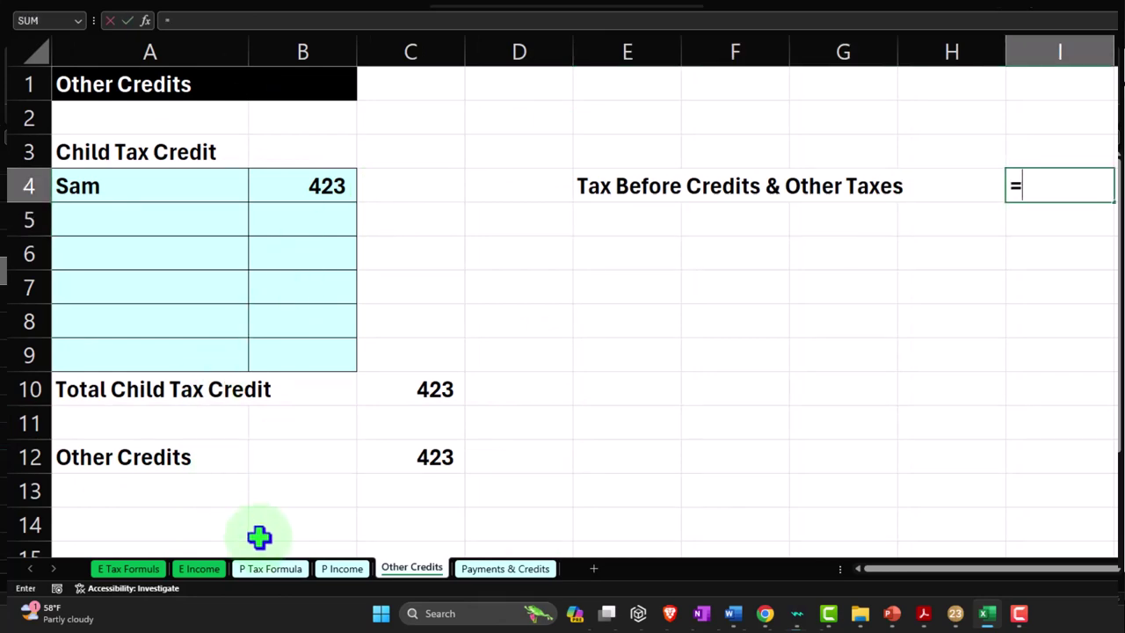
click(268, 569)
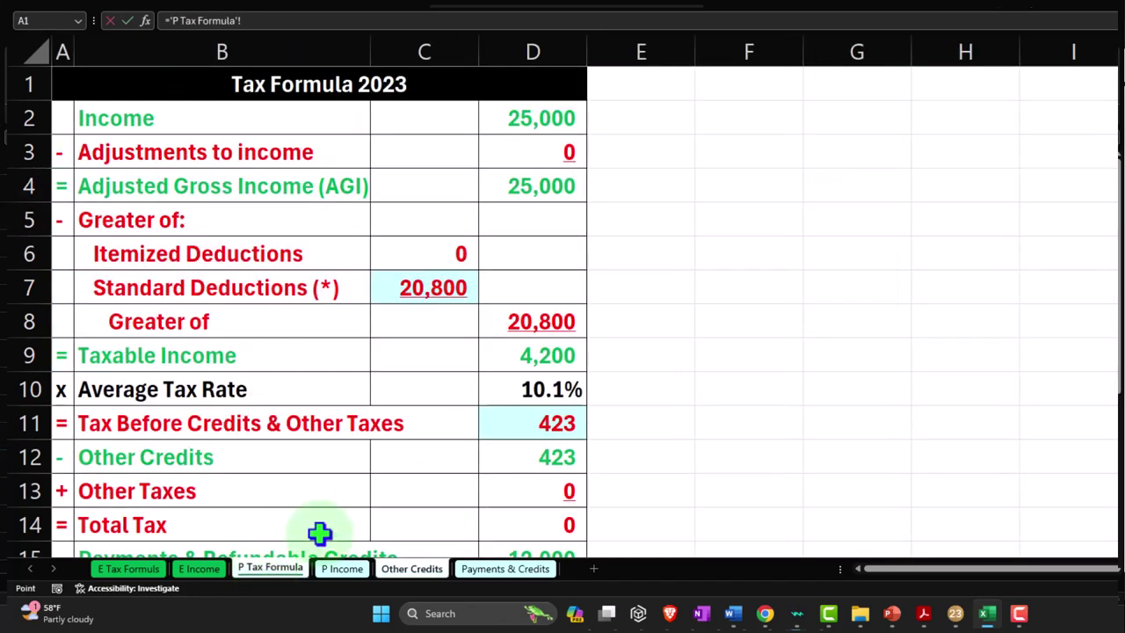
click(553, 423)
key(Return)
Restore the child tax credit in B4 to 2,000
key(Up)
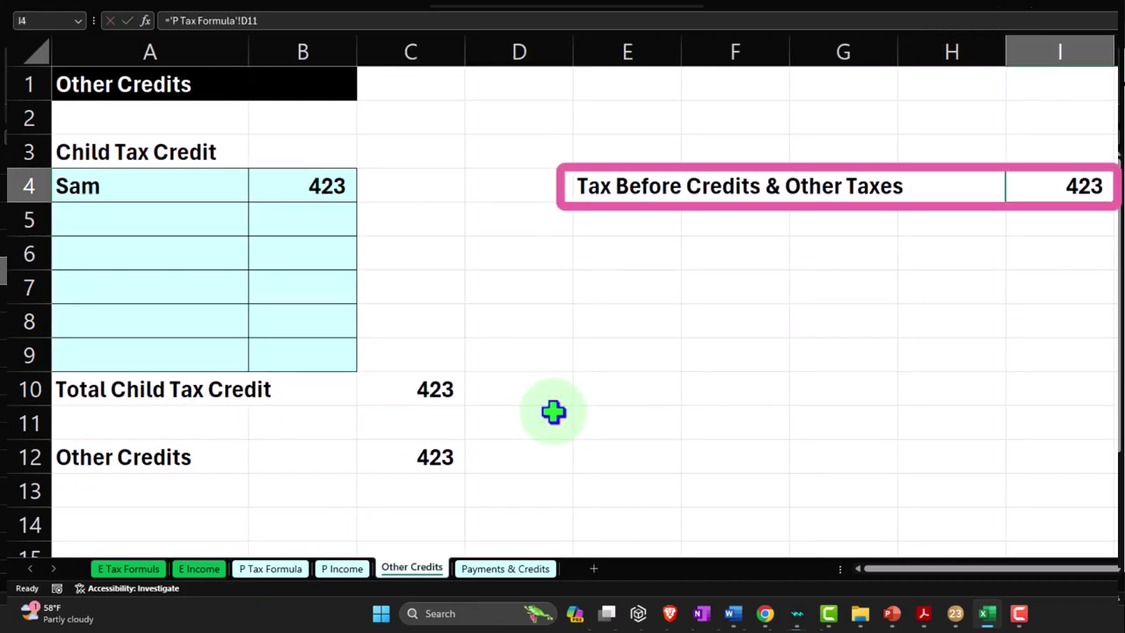
key(Left)
key(Left)
key(Left)
key(Left)
key(Left)
key(Left)
key(Left)
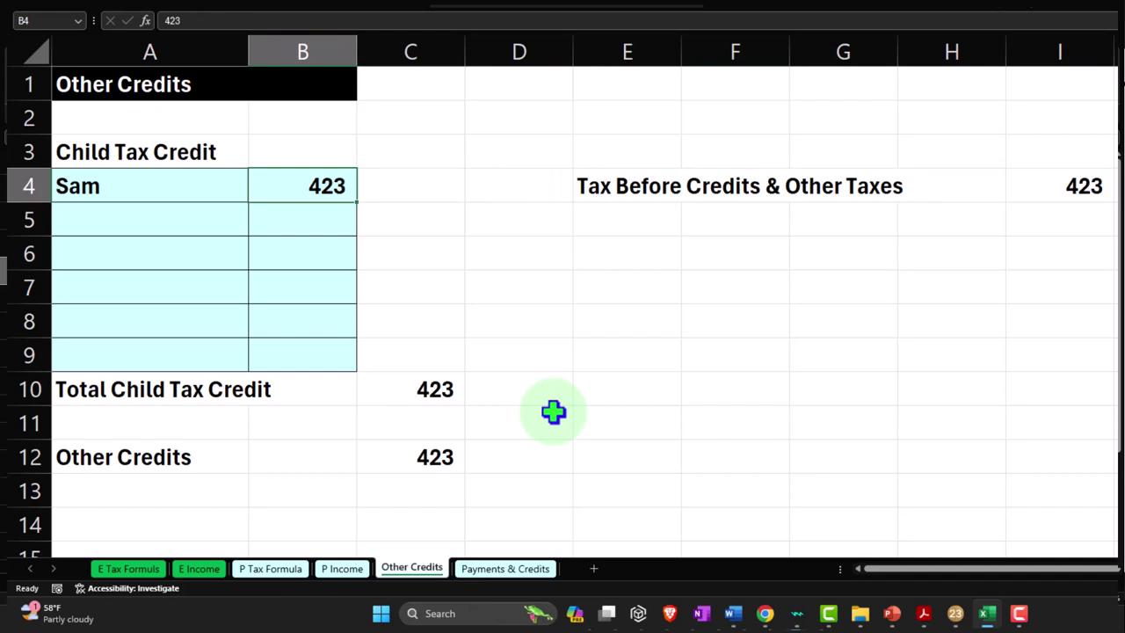
key(Return)
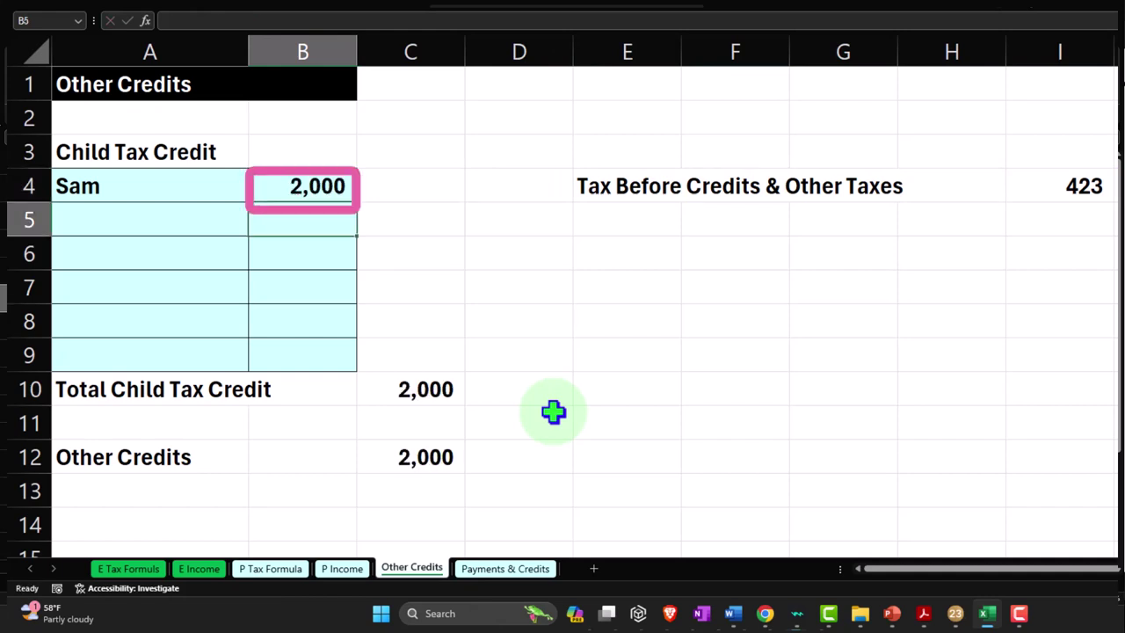
key(Right)
key(Up)
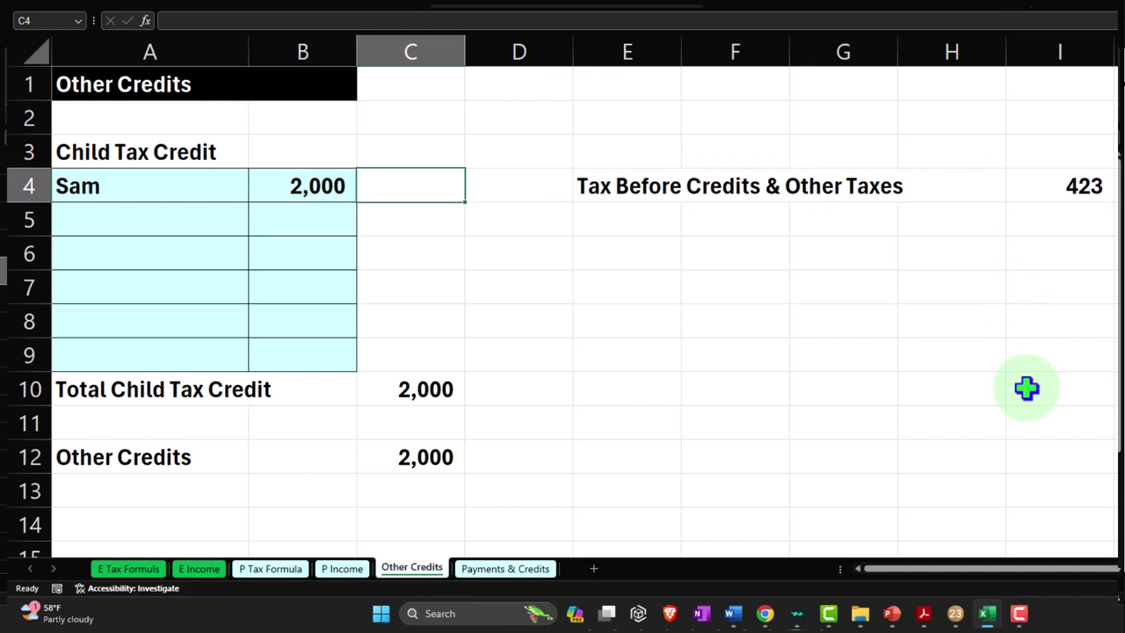
Enter =IF(B4<I4,B4,I4) in C4 to cap the child credit at the 423 tax before credits
text(=if)
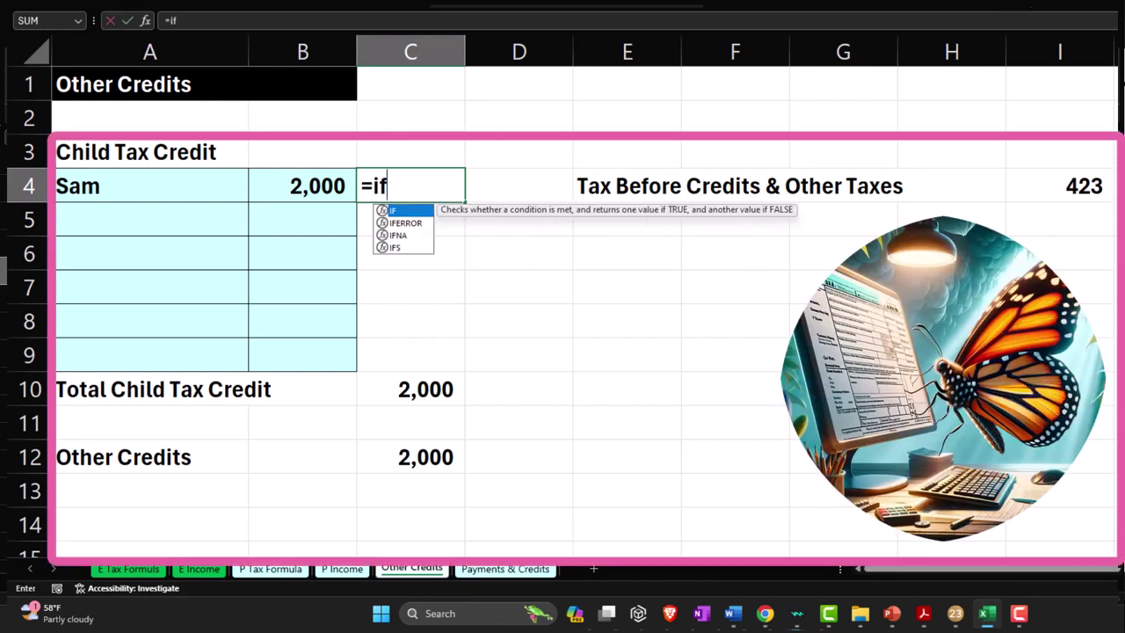
text(()
click(302, 185)
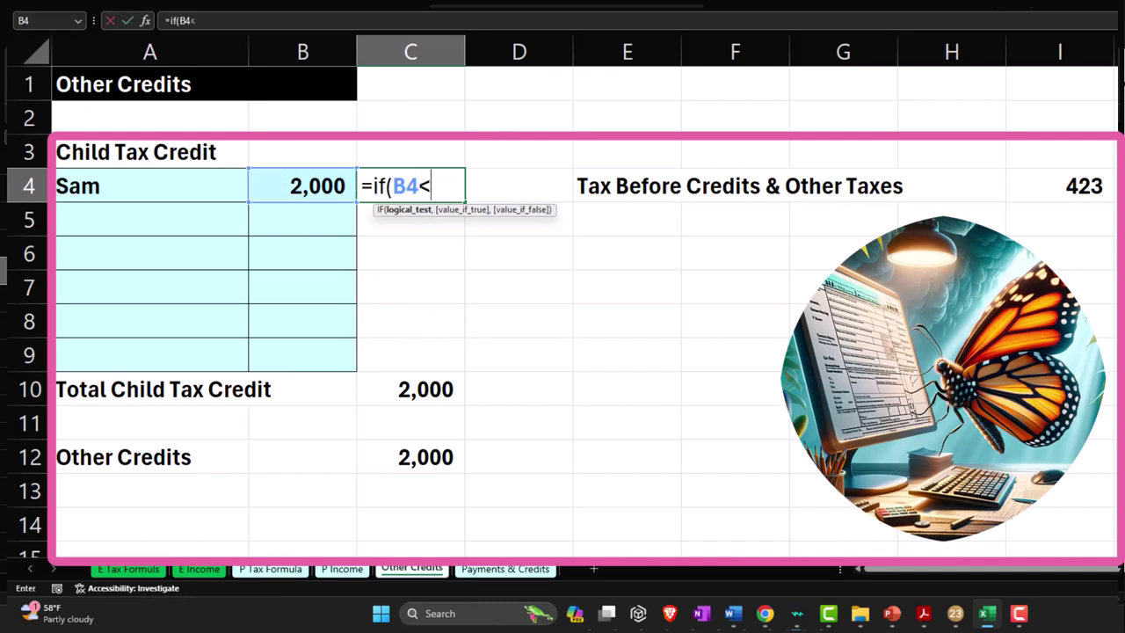
click(1068, 185)
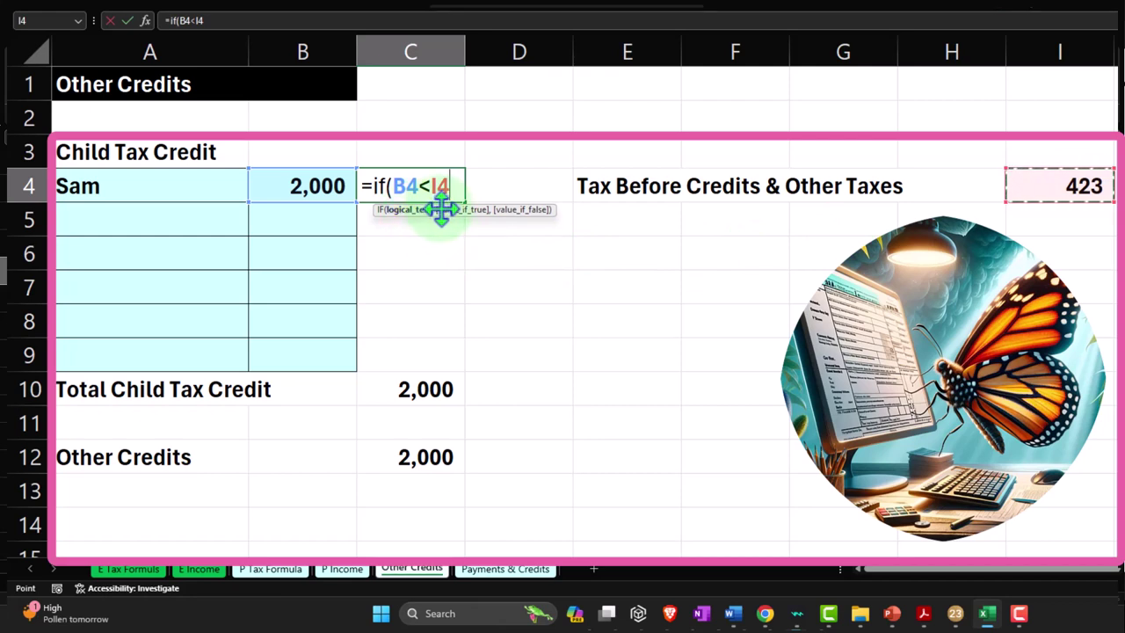
text(,)
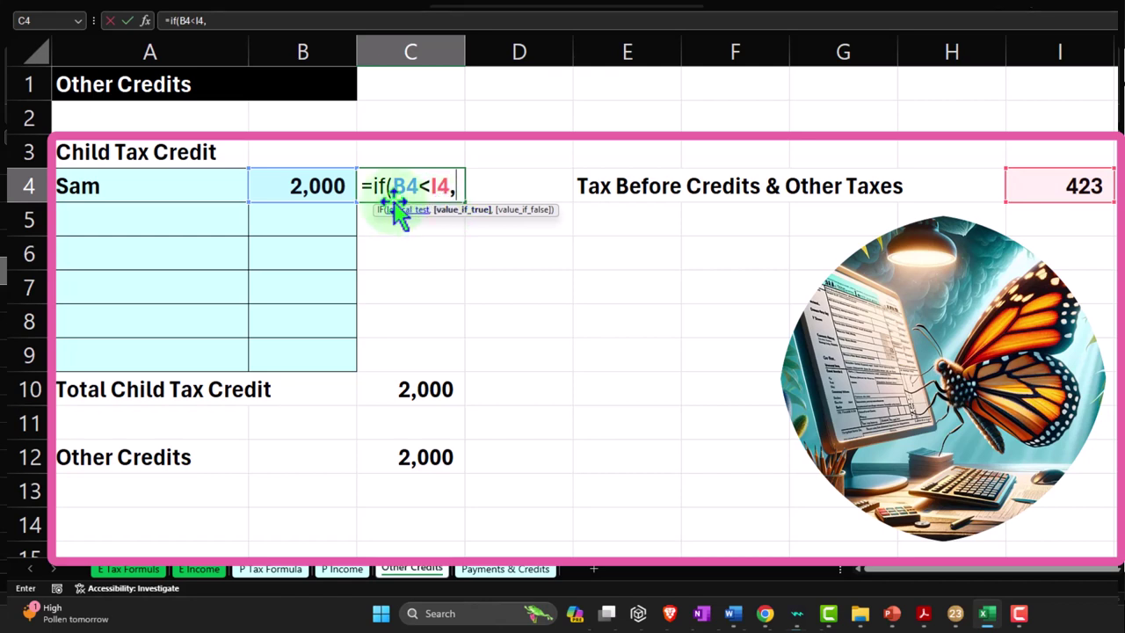
click(325, 186)
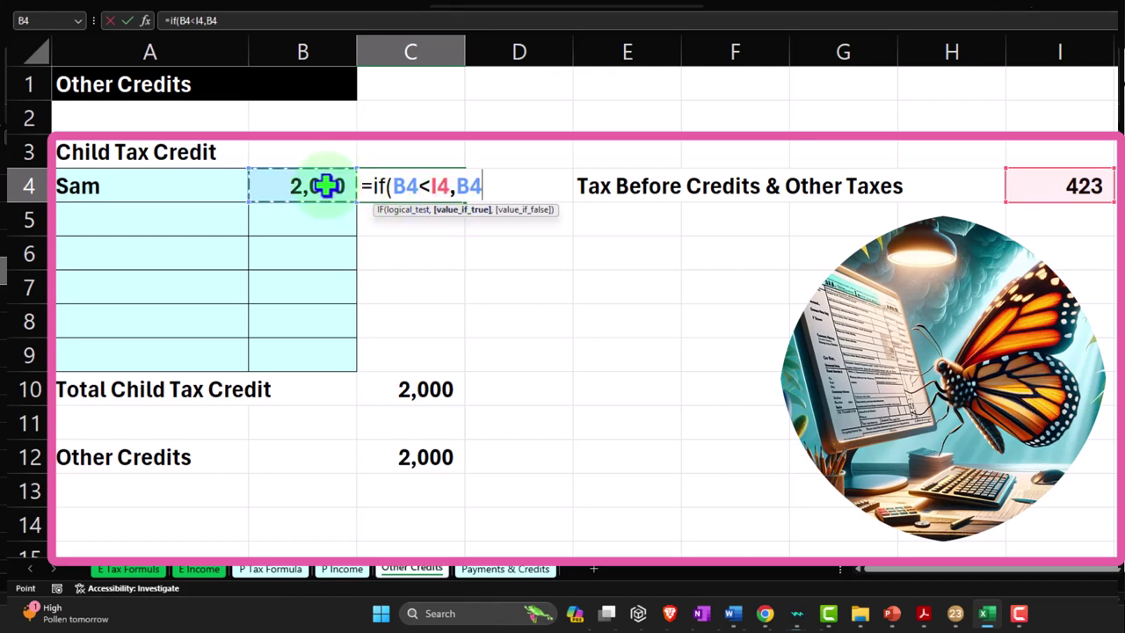
text(,)
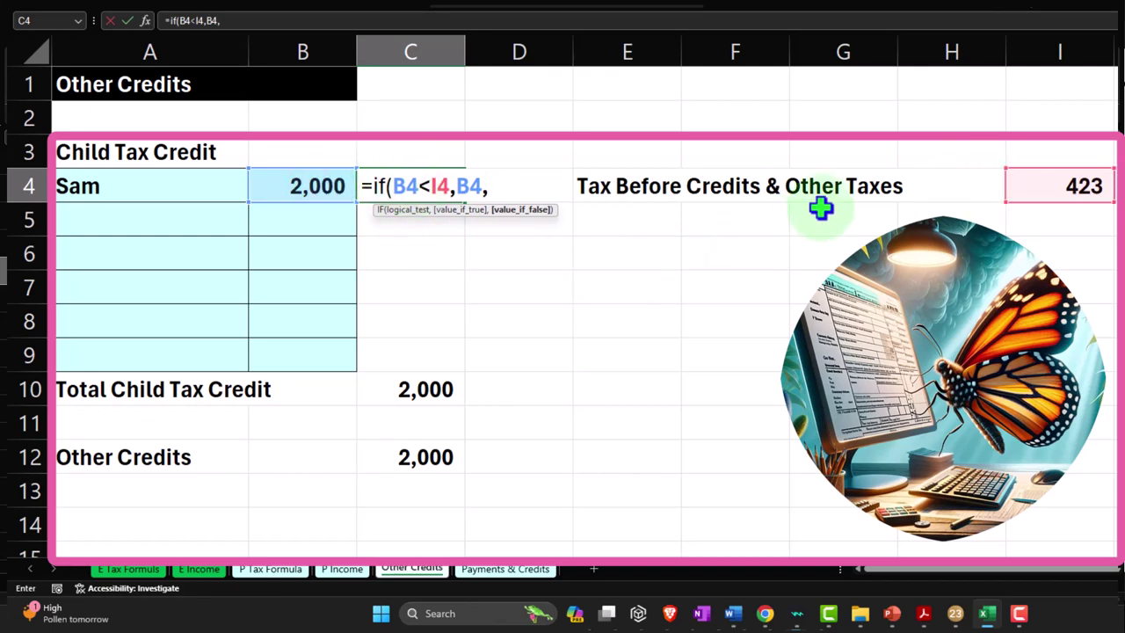
click(1026, 185)
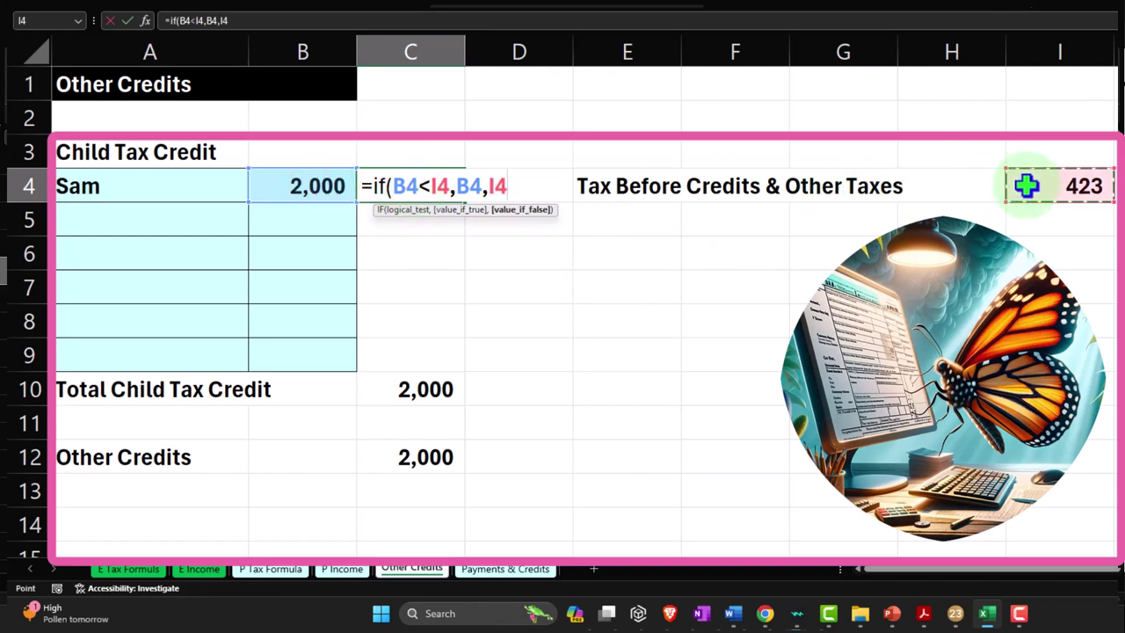
text())
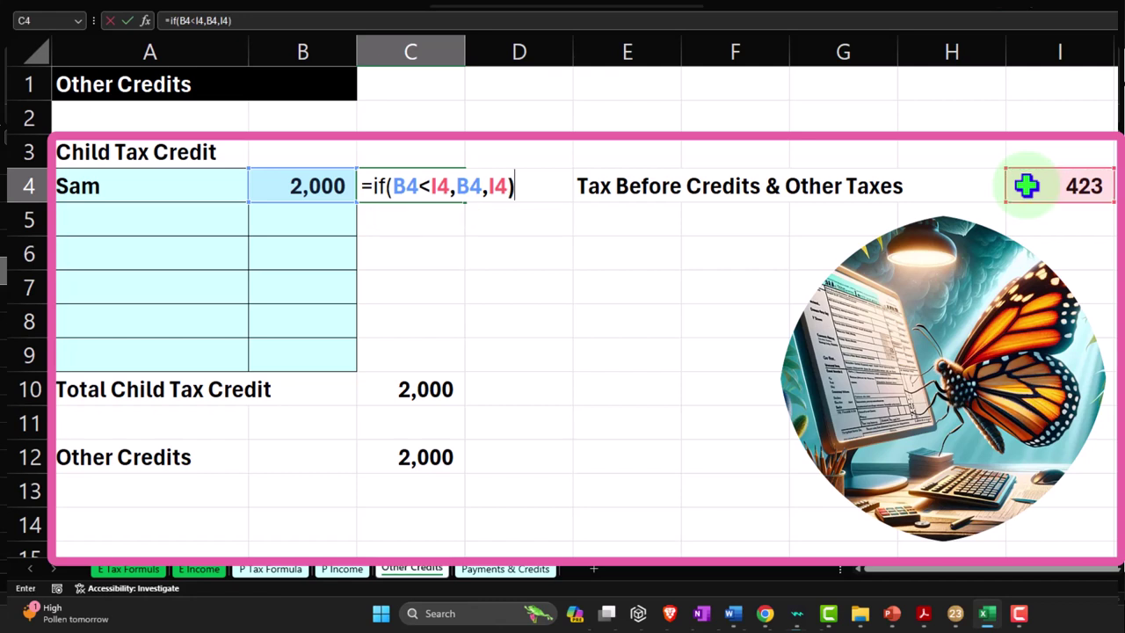
key(Return)
Test the cap by entering 400 in B4, then restore it to 2,000
key(Up)
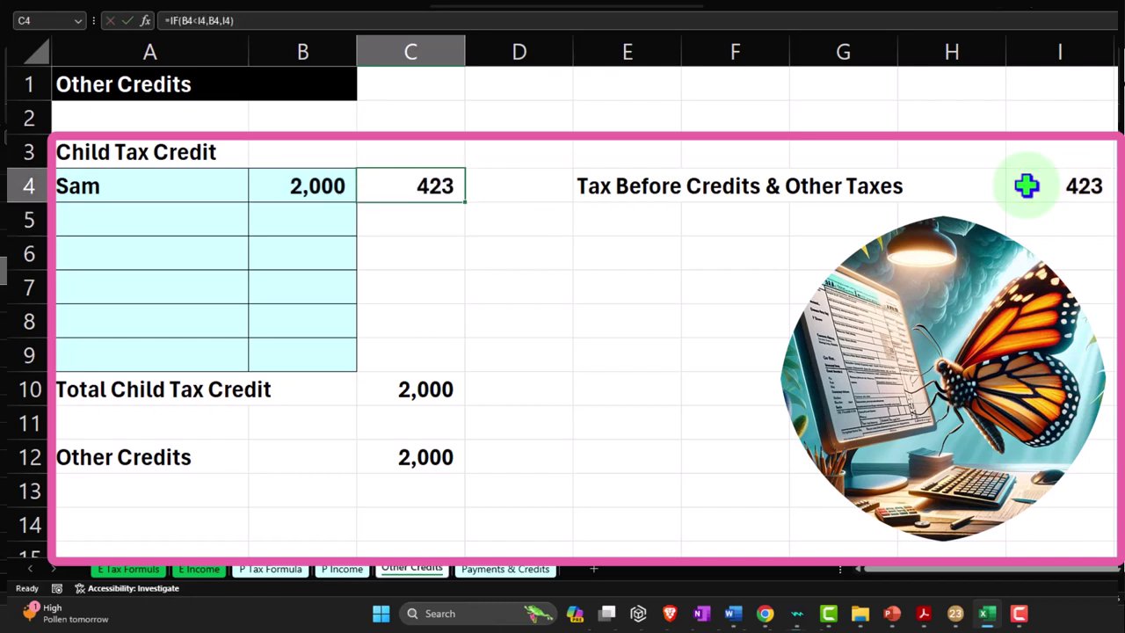
click(339, 185)
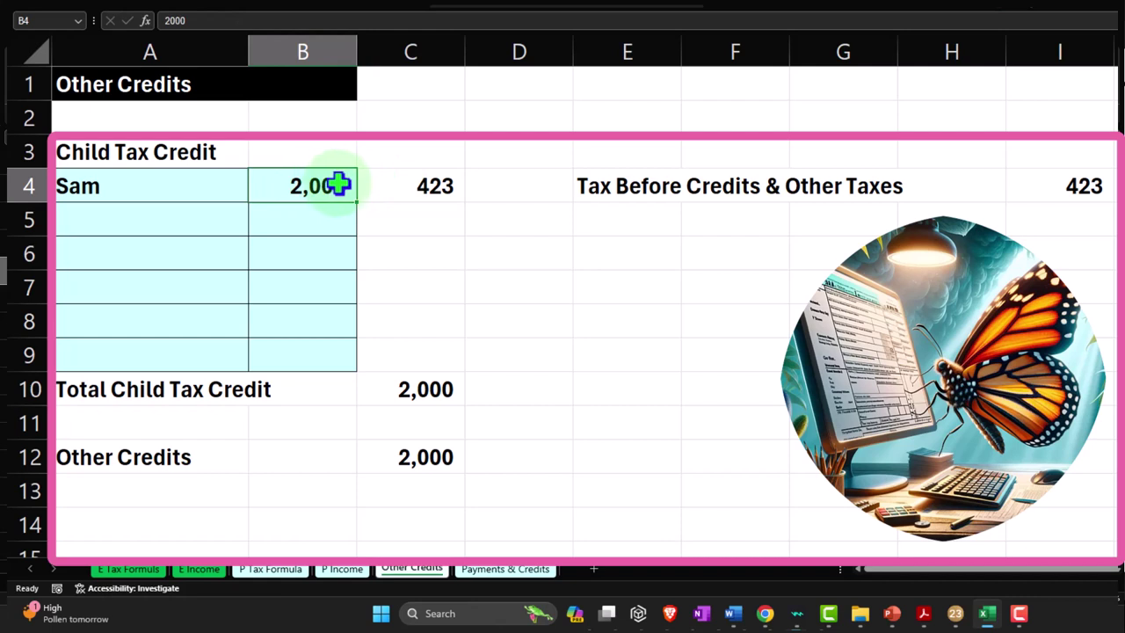
key(Return)
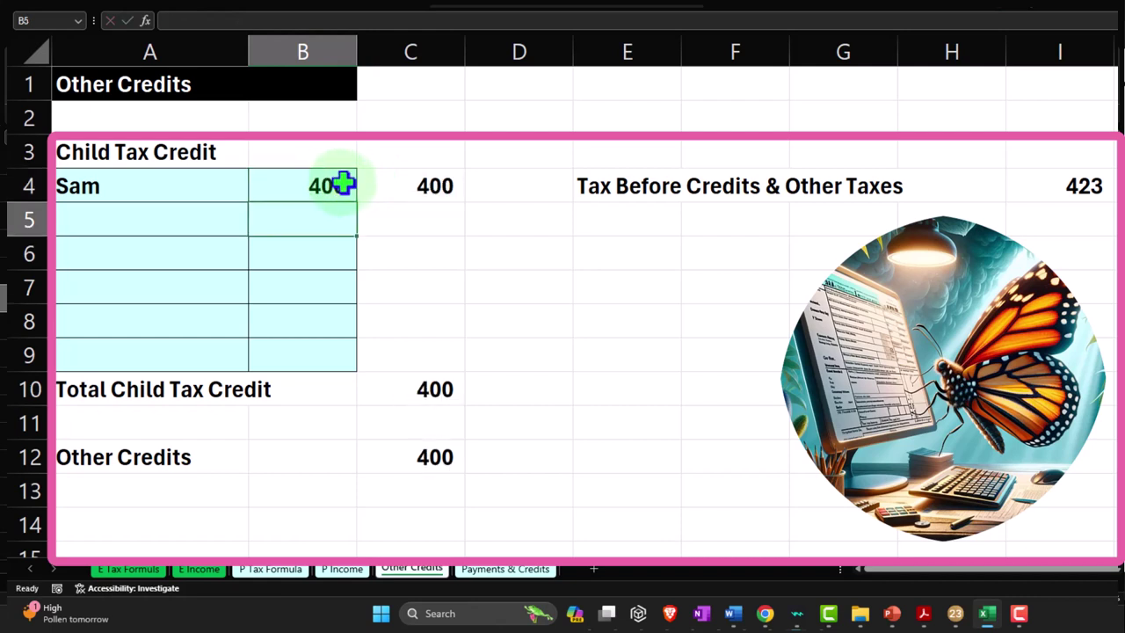
click(343, 184)
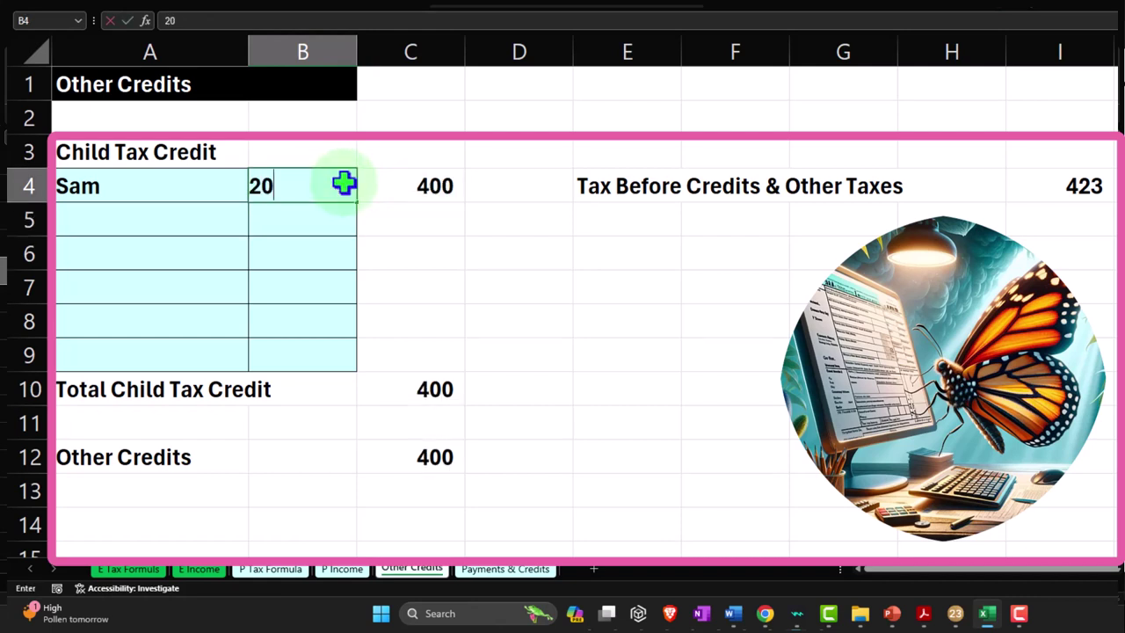
key(Return)
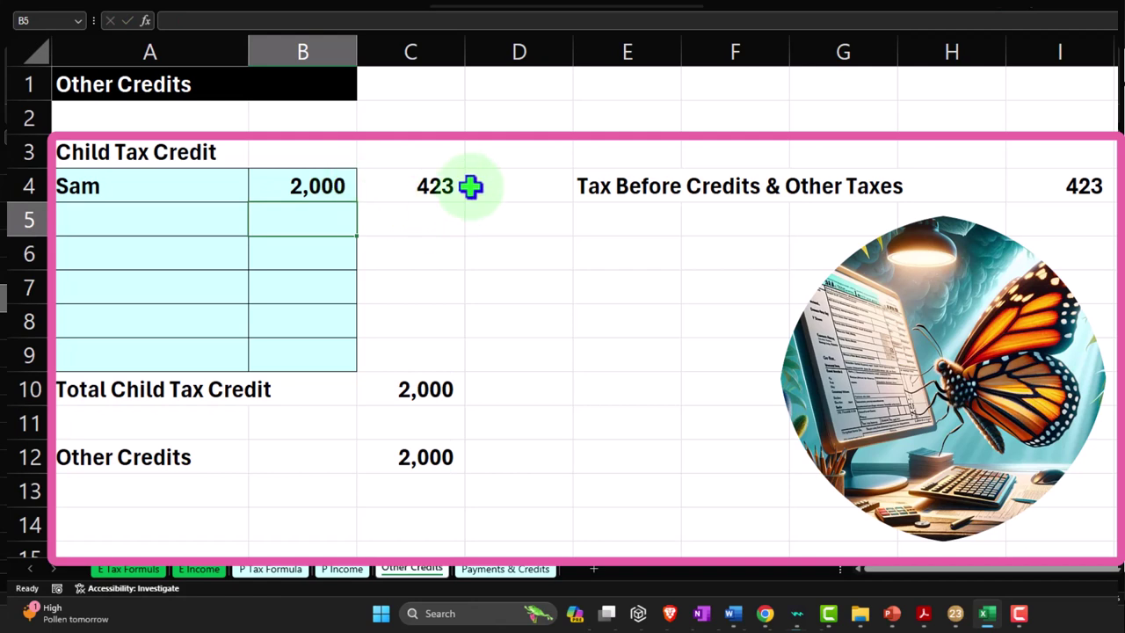
click(414, 189)
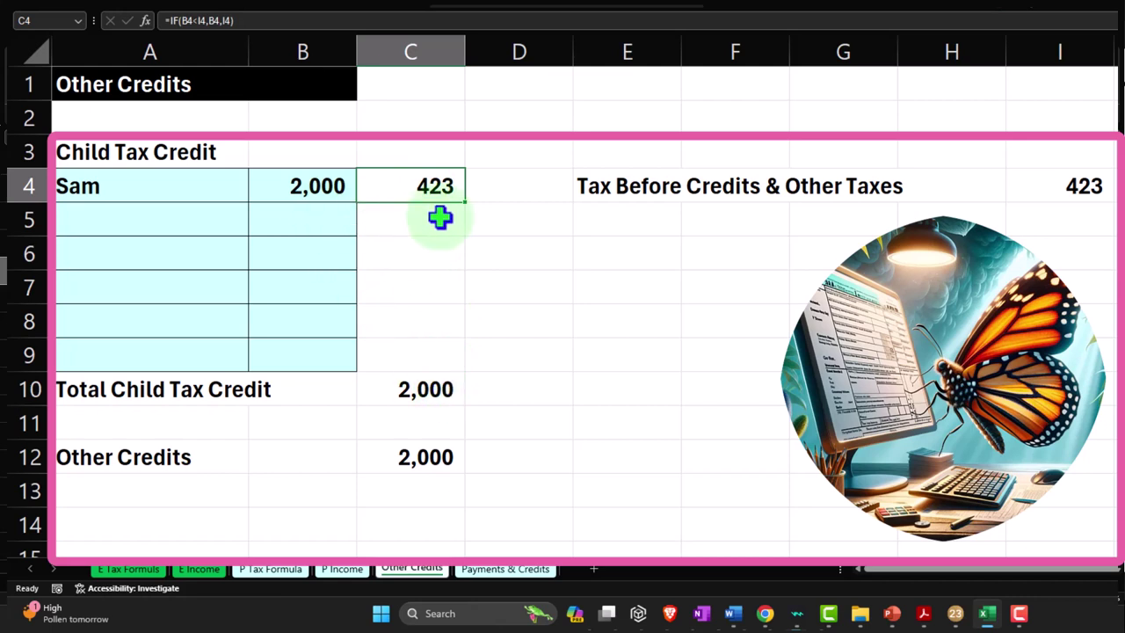
Fill the capping formula down to C9 and total C4:C9 in C10, giving 423
drag(466, 205, 458, 365)
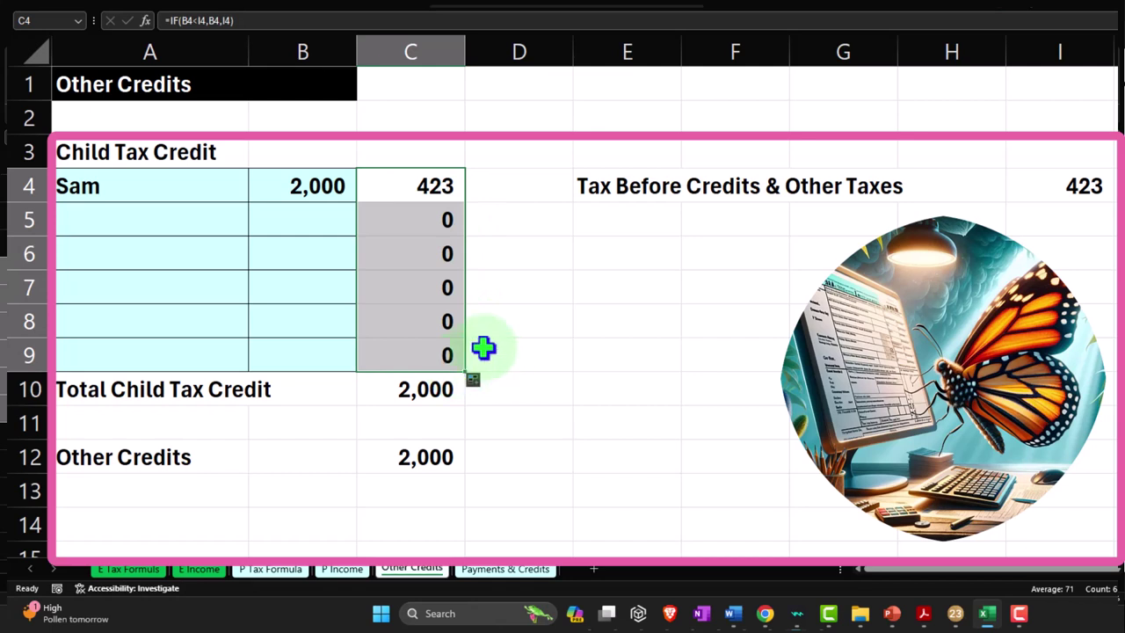
click(413, 391)
text(=sum()
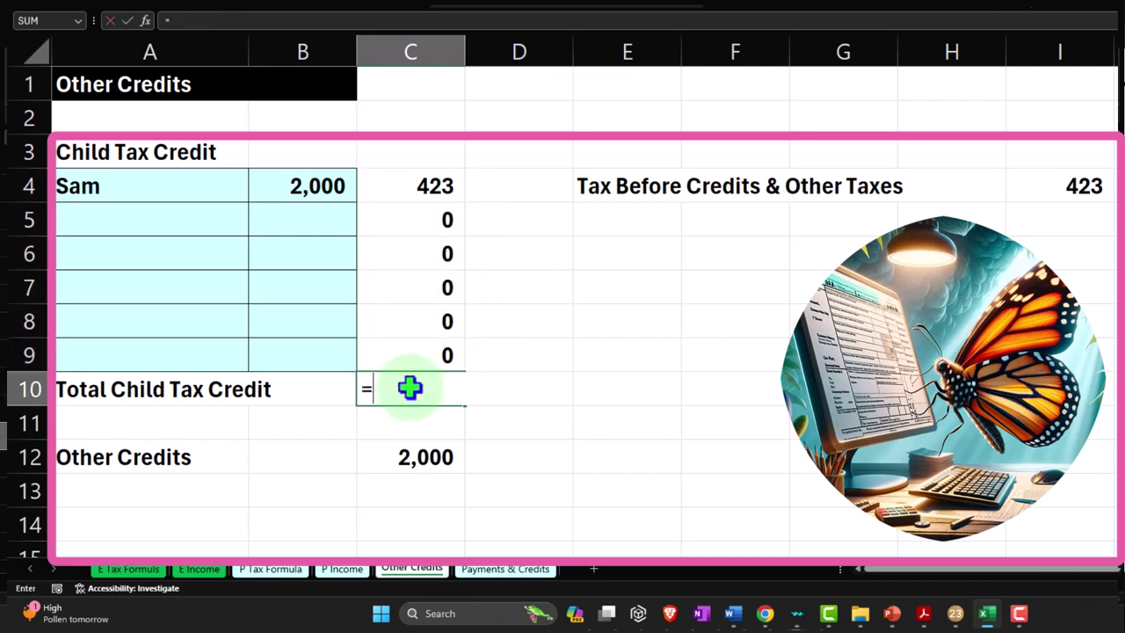
key(Up)
key(shift+Up)
key(shift+Up)
key(shift+Up)
key(shift+Up)
key(shift+Up)
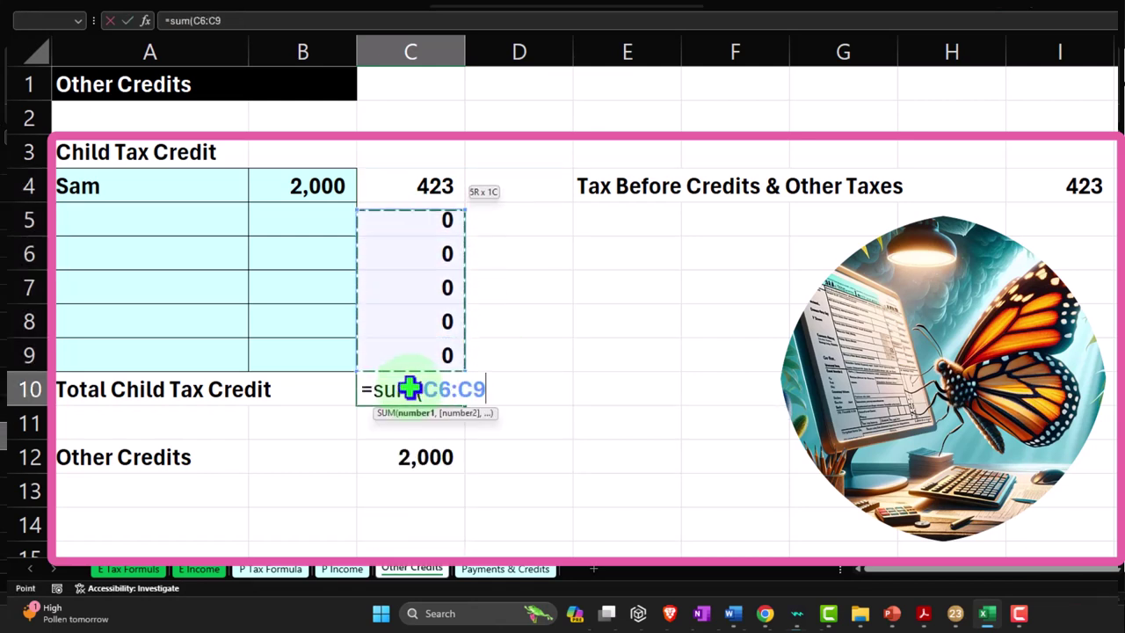
key(Return)
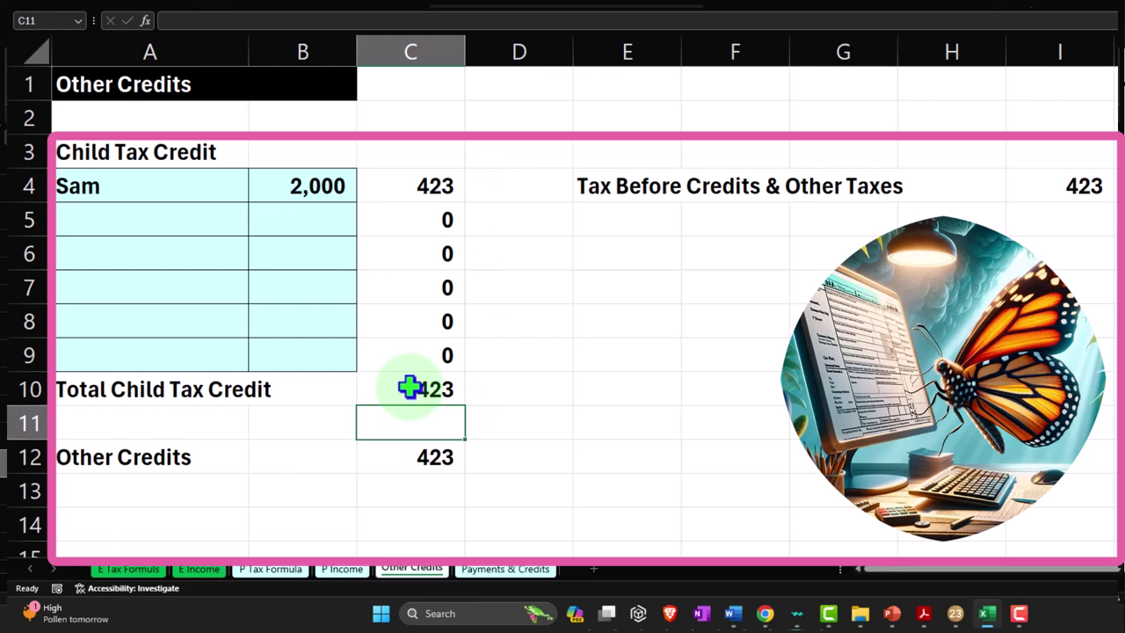
drag(395, 192, 405, 377)
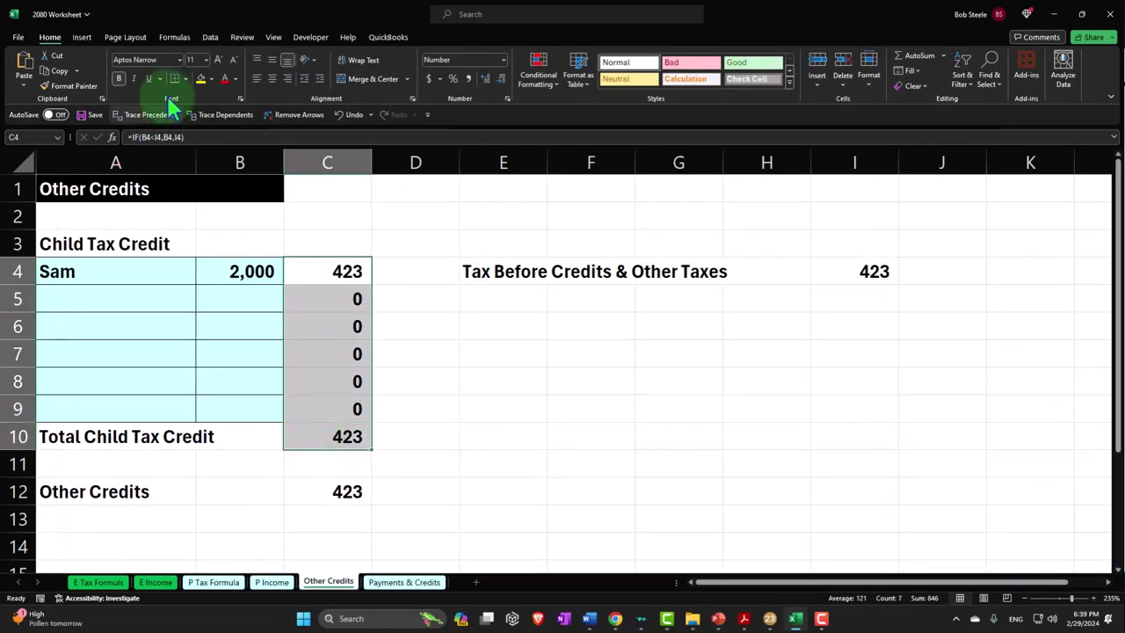
click(182, 78)
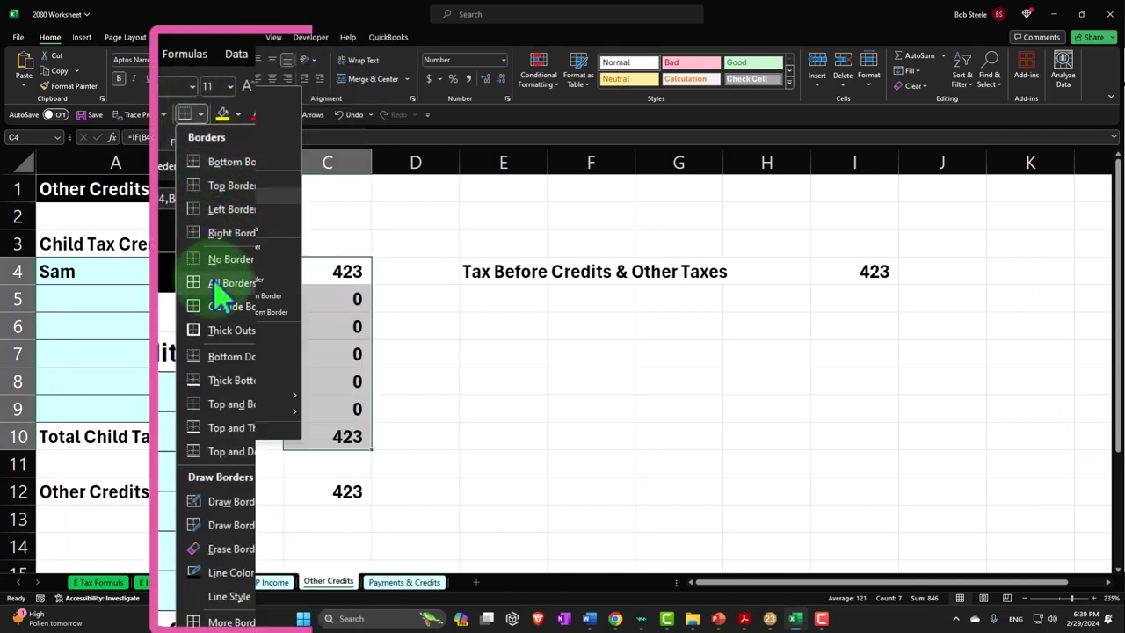
Apply All Borders to cells C4:C10 on the Other Credits sheet
click(222, 283)
click(322, 329)
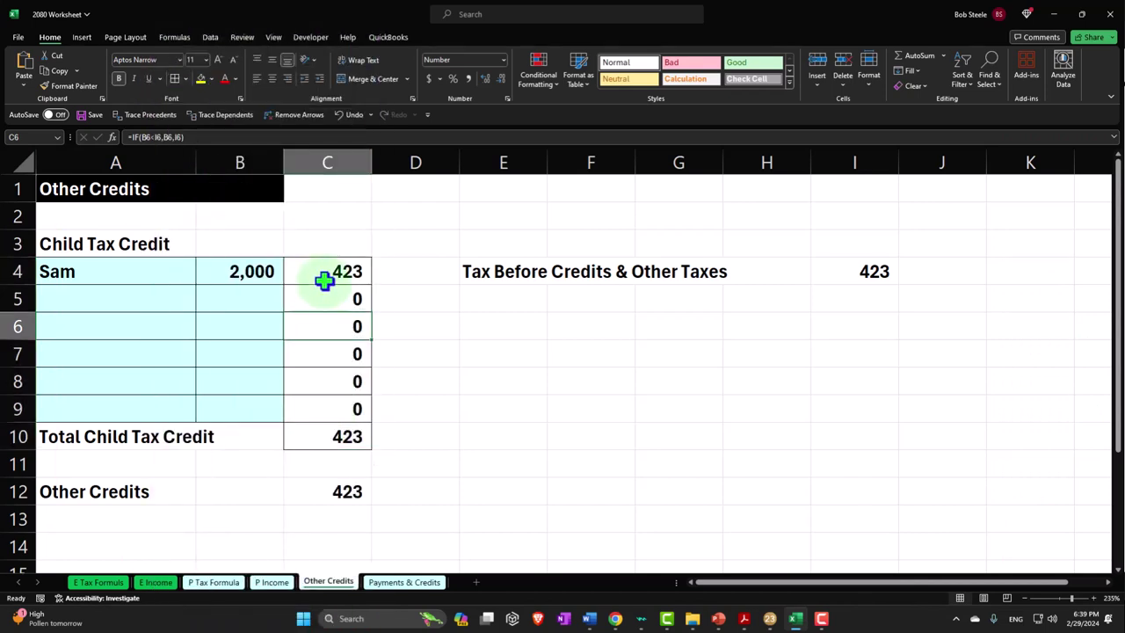
click(251, 279)
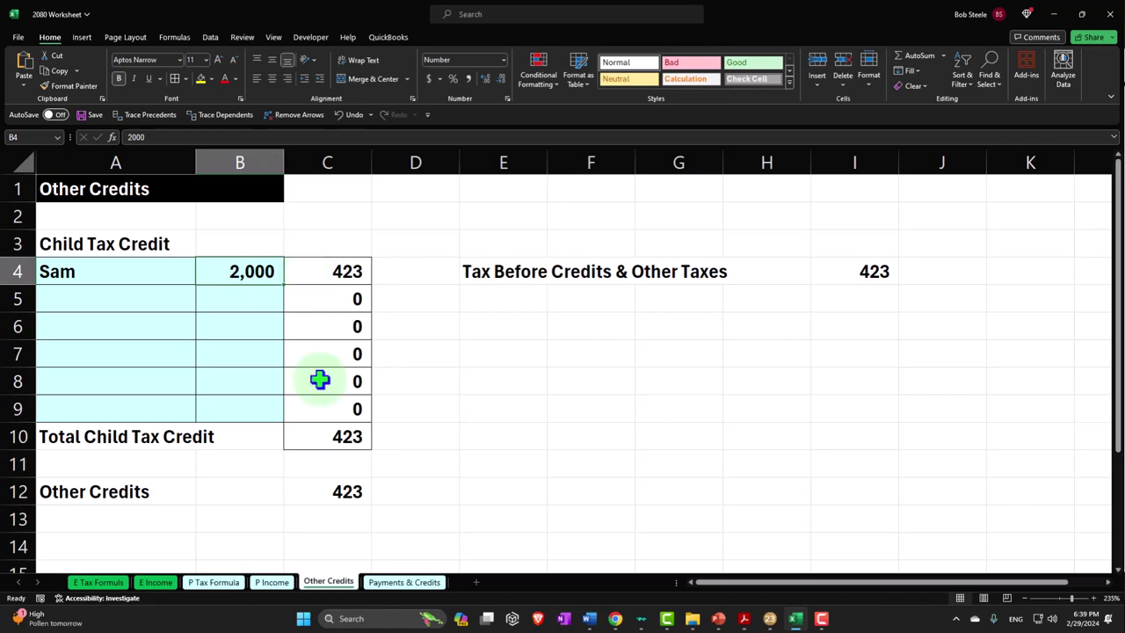
Check P Tax Formula's Other Credits of 423 and Total Tax of 0, then return to Lacerte
click(226, 584)
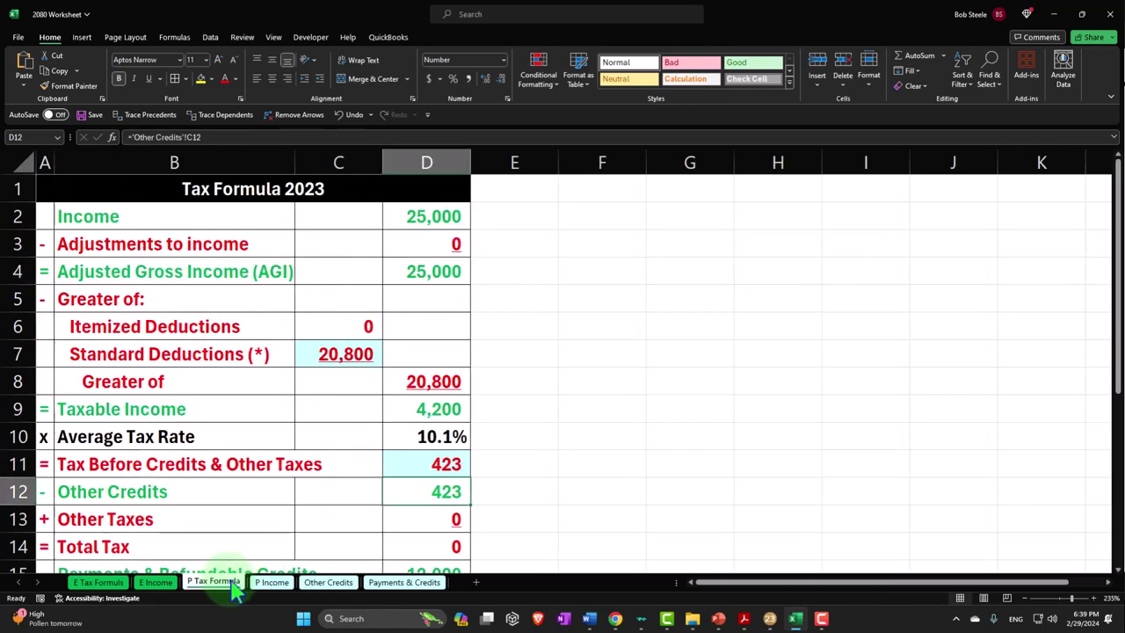
click(404, 497)
scroll(416, 493, down, 1)
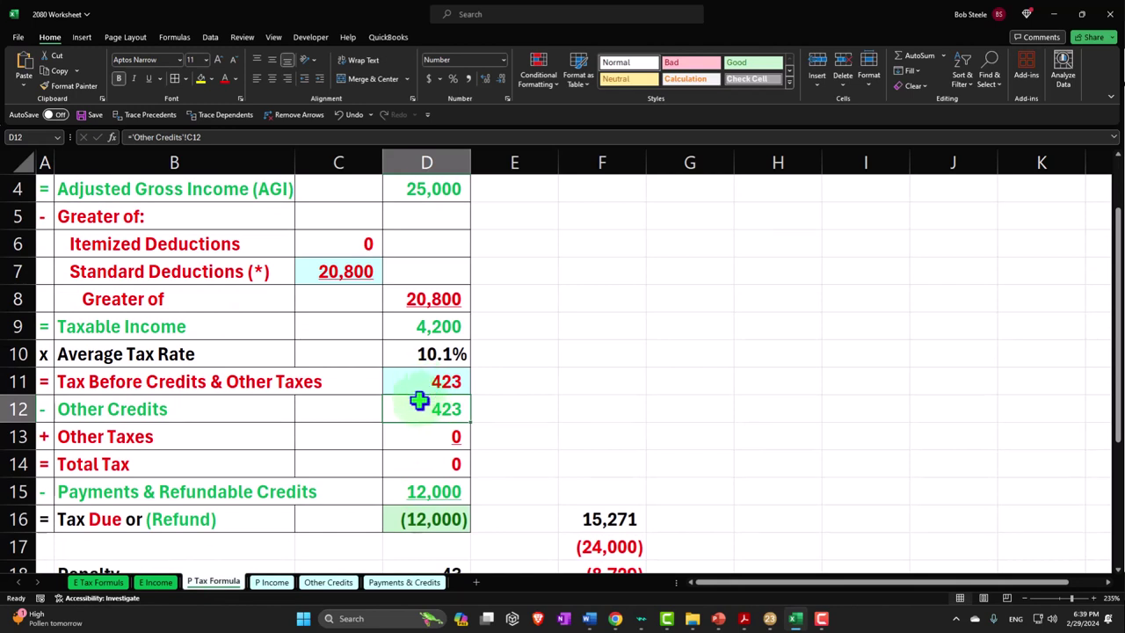
click(796, 620)
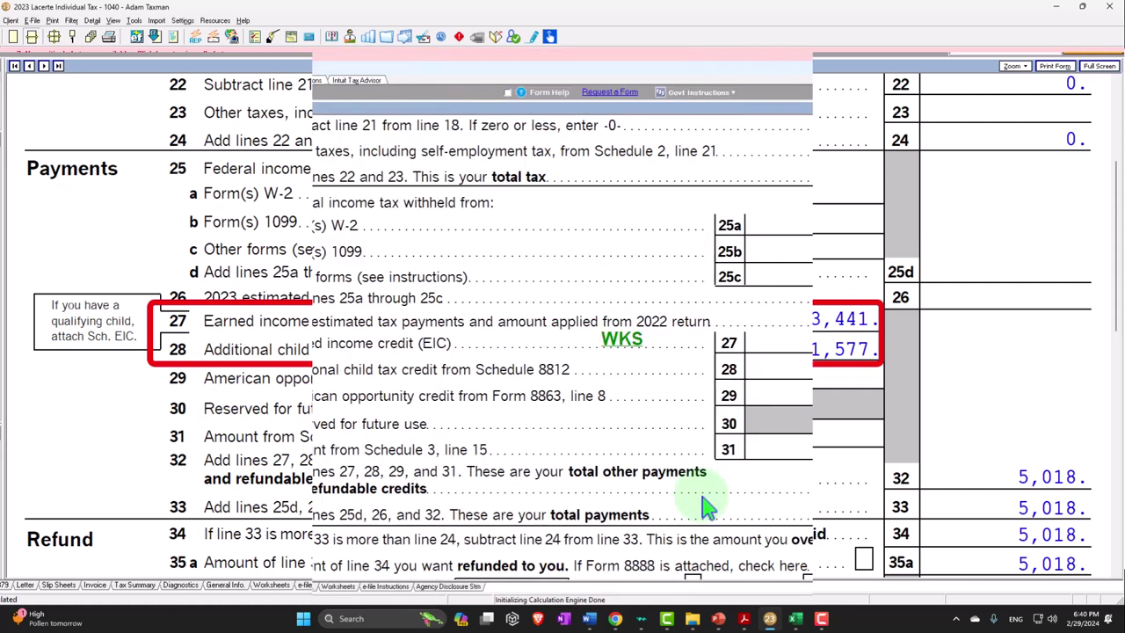
On Payments & Credits, enter 1,577 additional child tax credit in B14, matching Lacerte's 1040
click(795, 619)
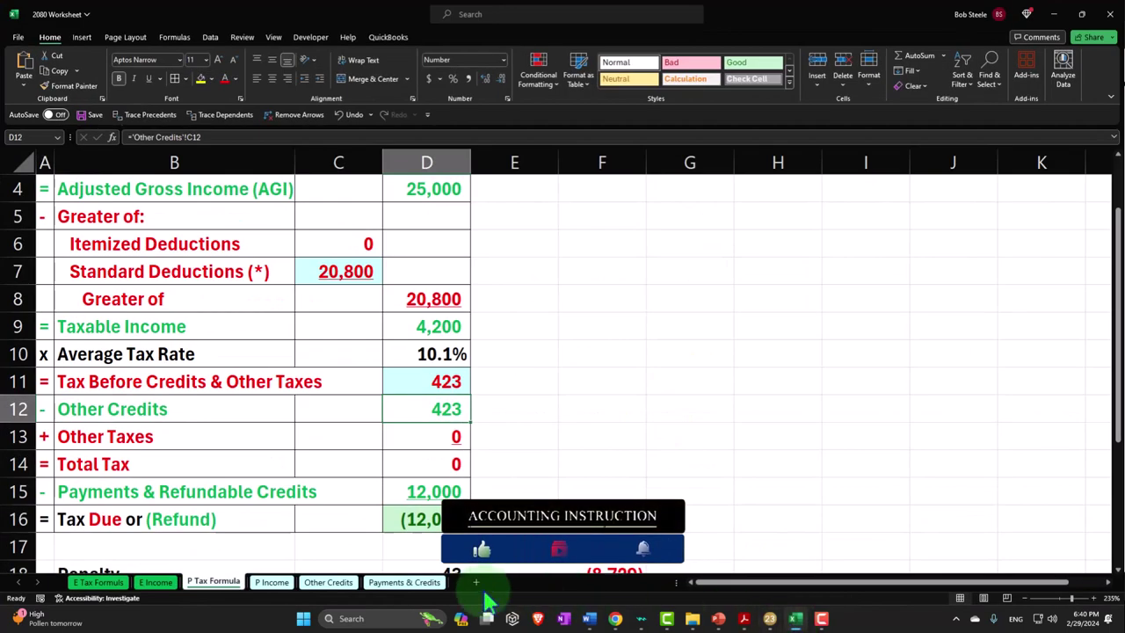
click(327, 582)
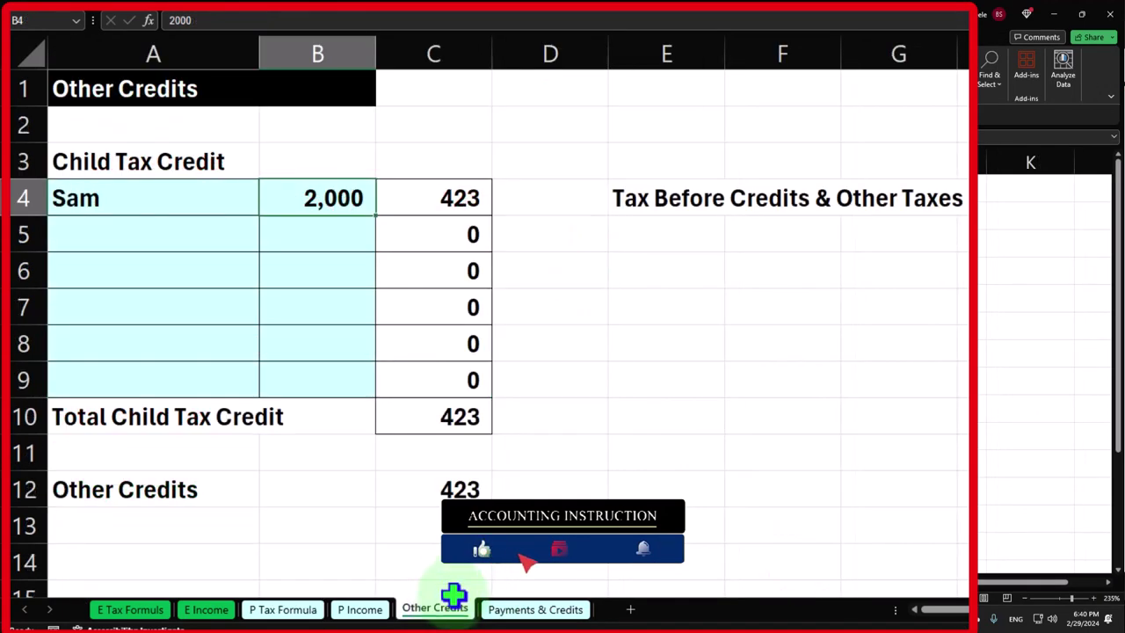
click(509, 609)
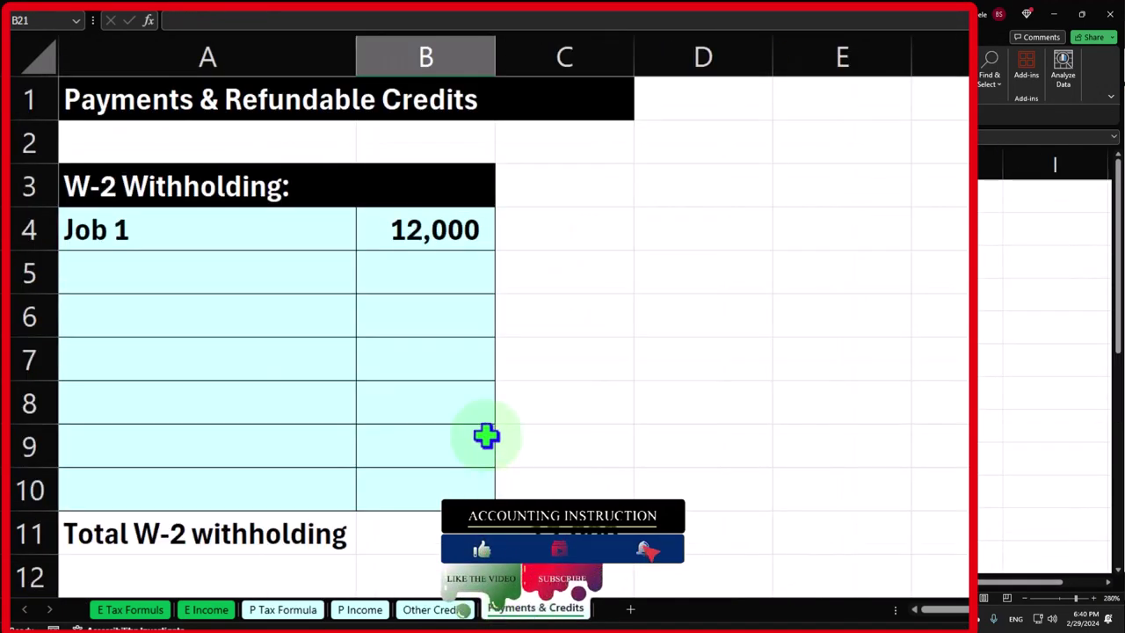
scroll(407, 389, down, 4)
scroll(406, 389, up, 2)
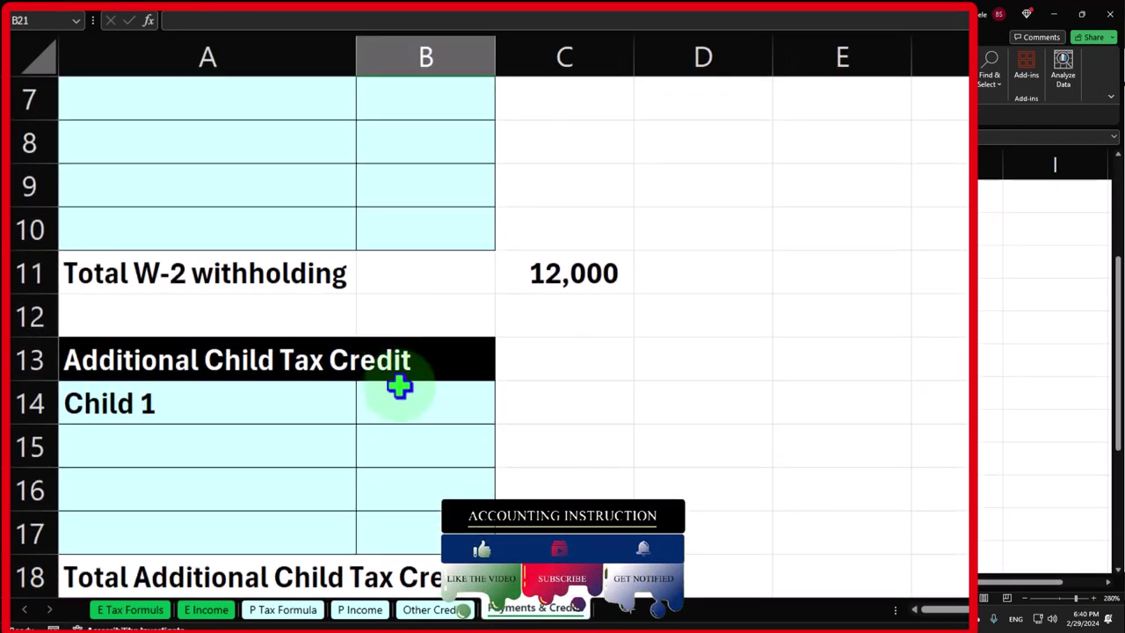
click(396, 384)
click(769, 618)
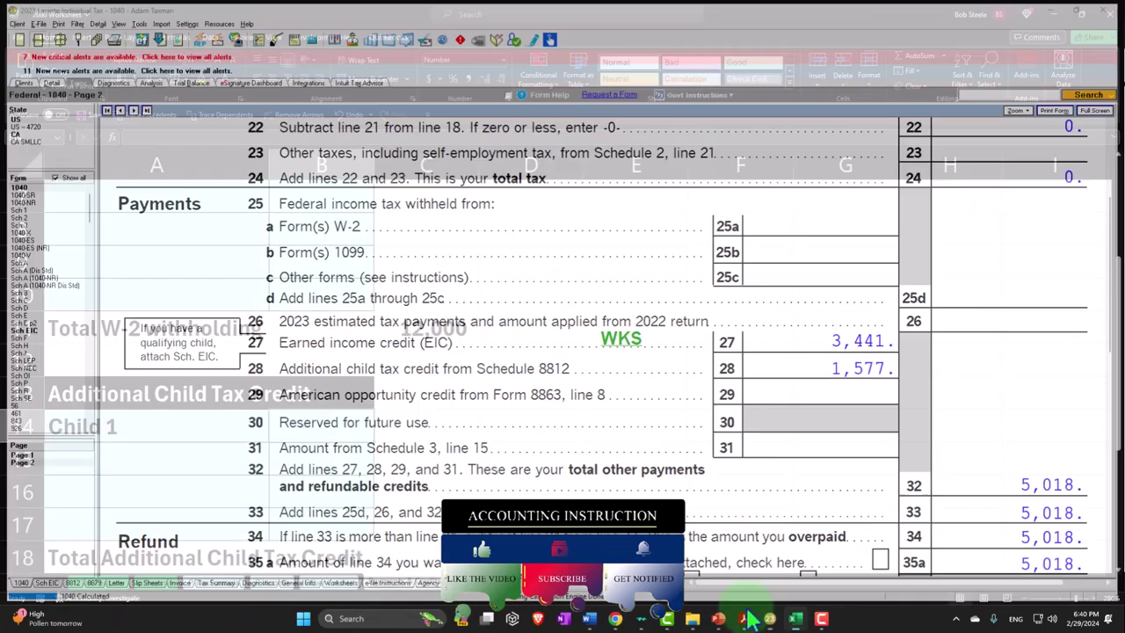
text(1577)
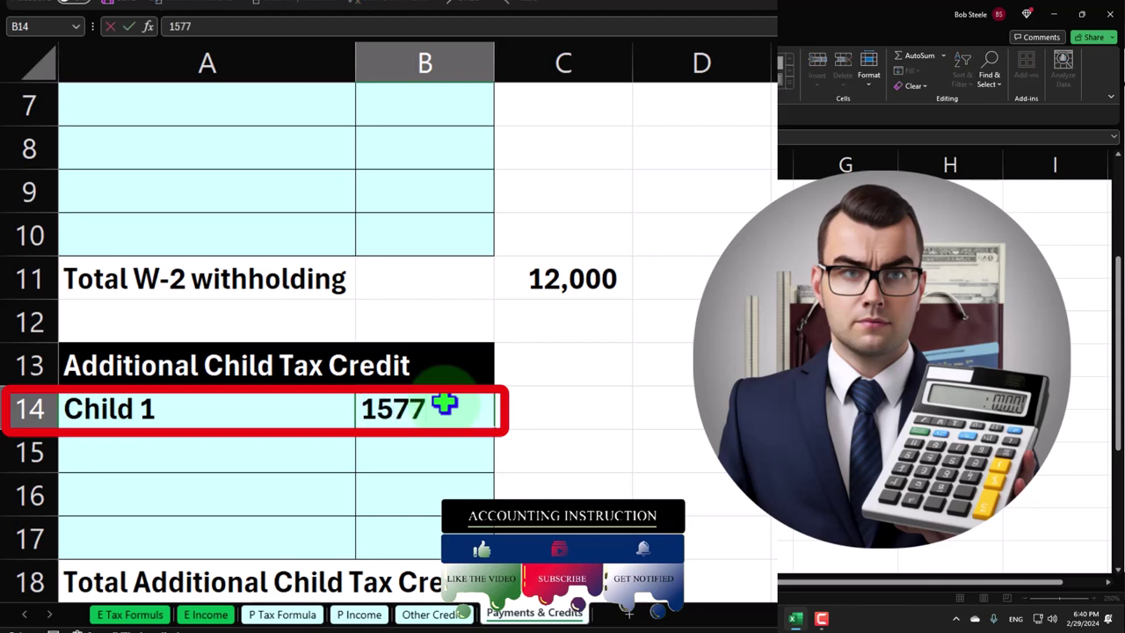
key(Return)
Enter 3,441 earned income credit in B21, bringing total payments and credits to 17,018
scroll(459, 397, down, 3)
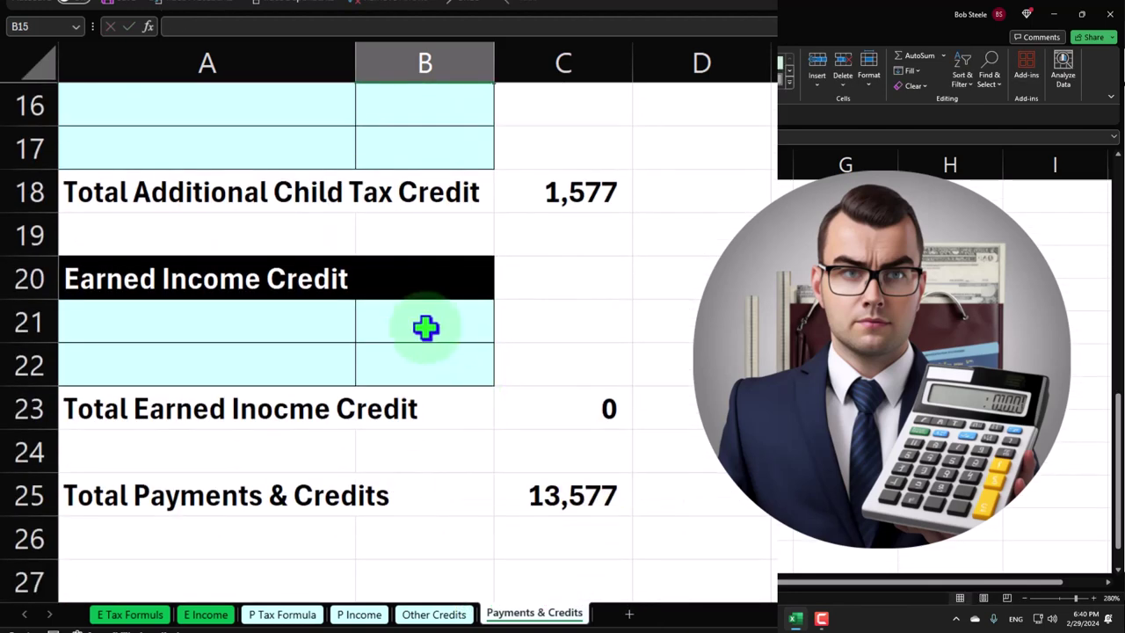
click(427, 326)
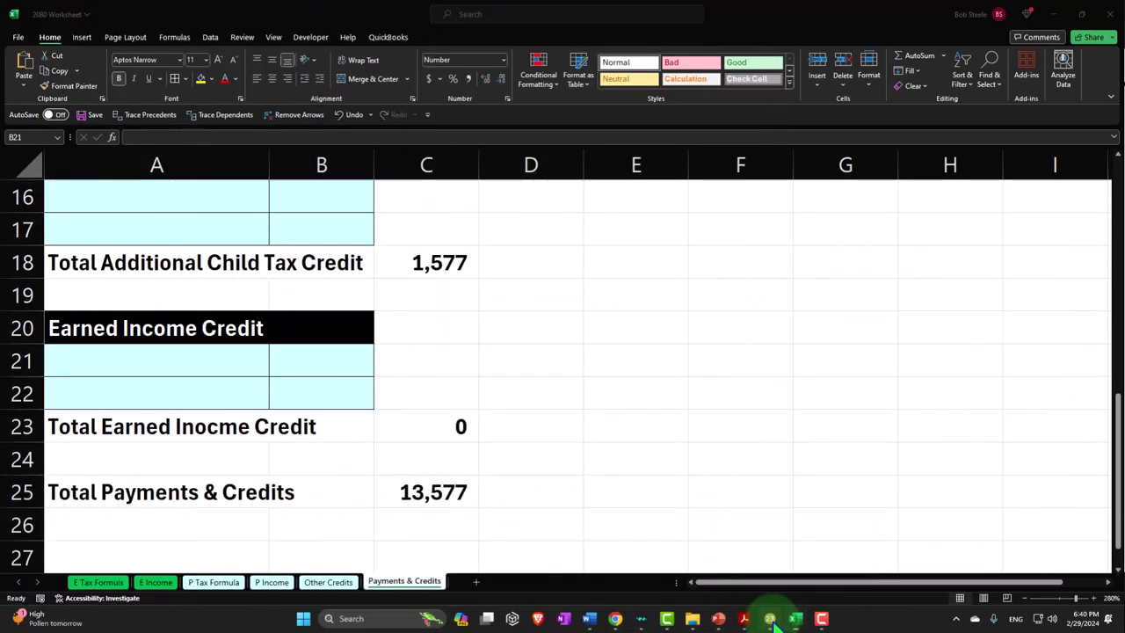
click(770, 620)
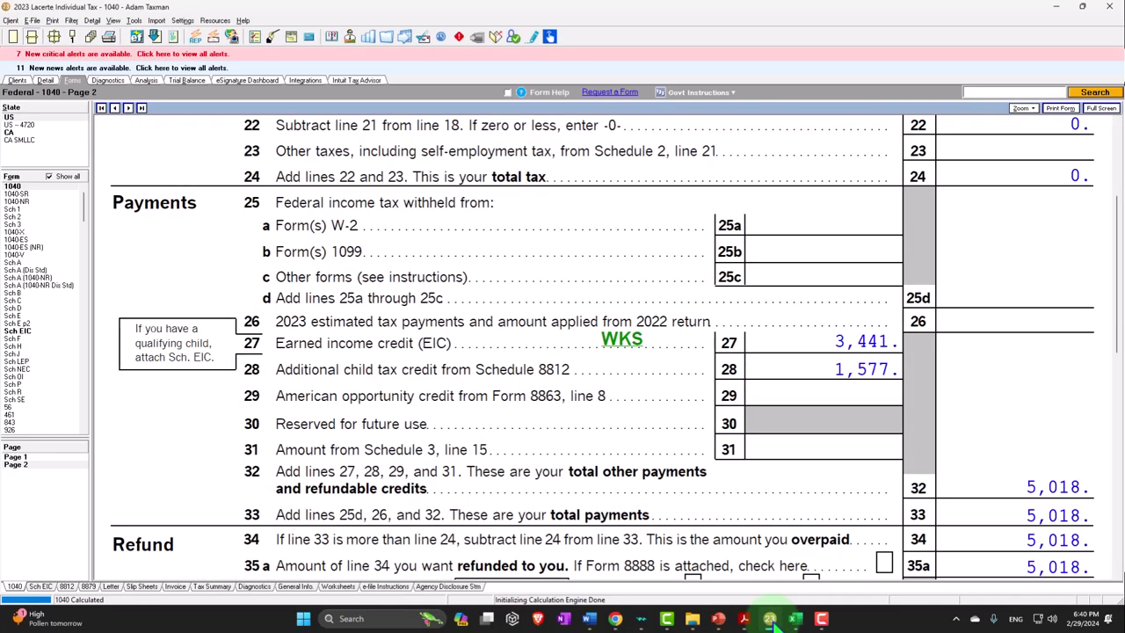
click(795, 619)
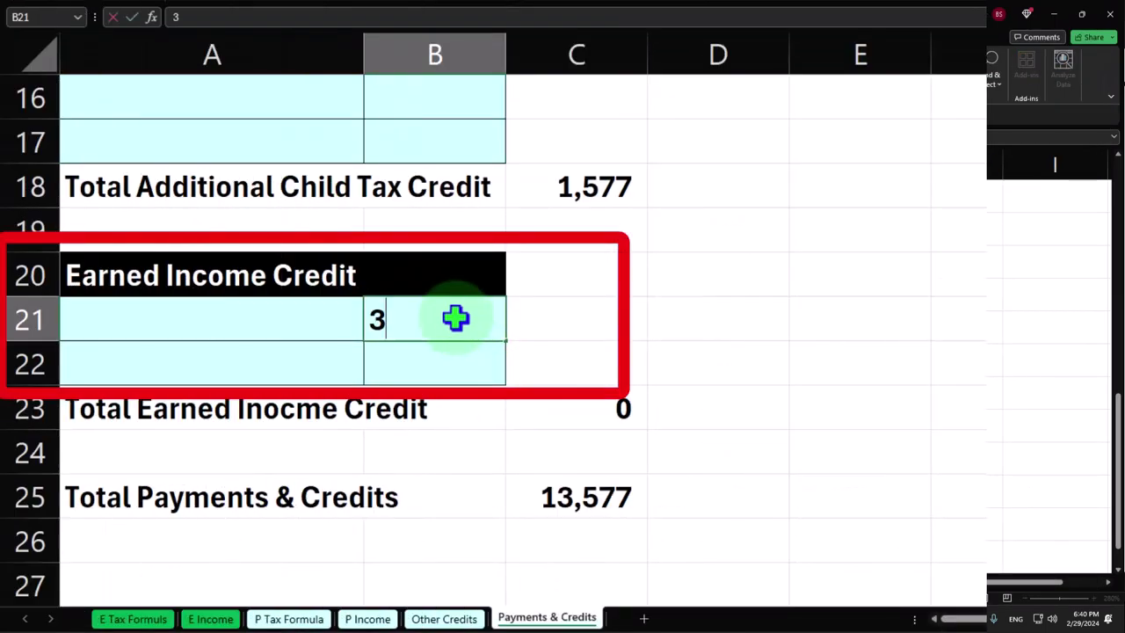
text(3441)
key(Return)
click(633, 505)
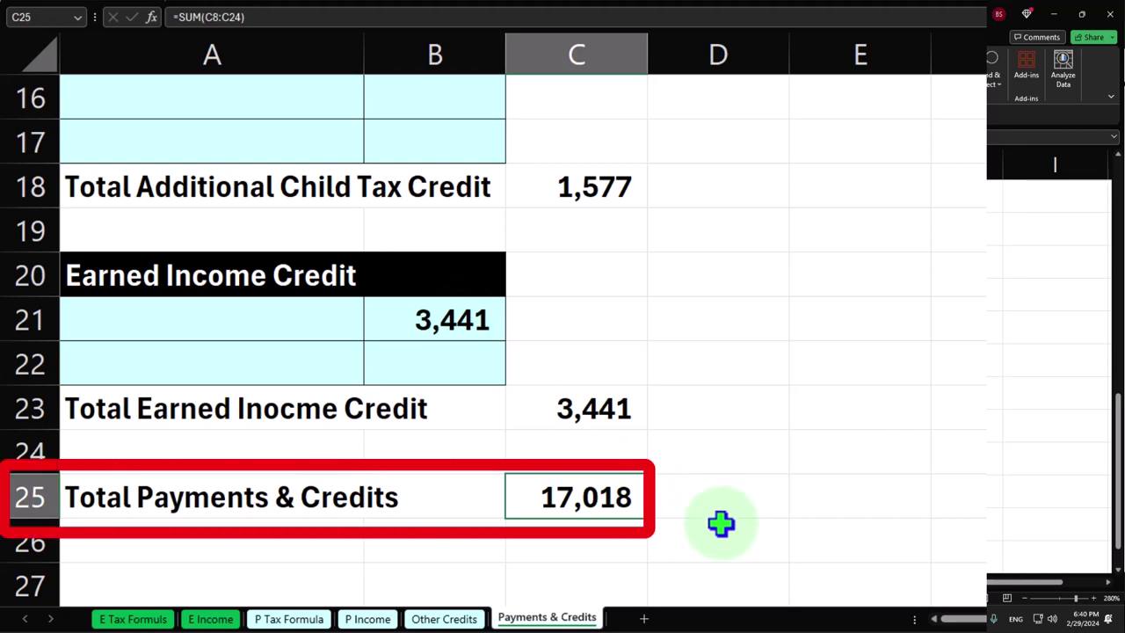
scroll(686, 474, up, 5)
click(456, 236)
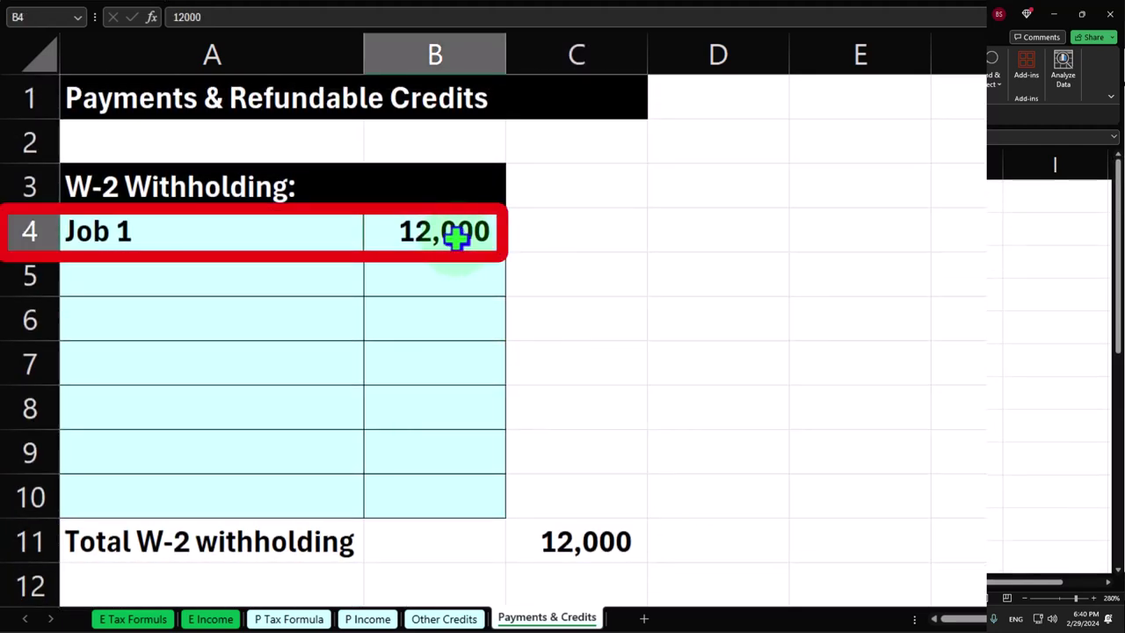
Clear the Job 1 withholding, then verify P Tax Formula shows 5,018 payments and a (5,018) refund
key(Delete)
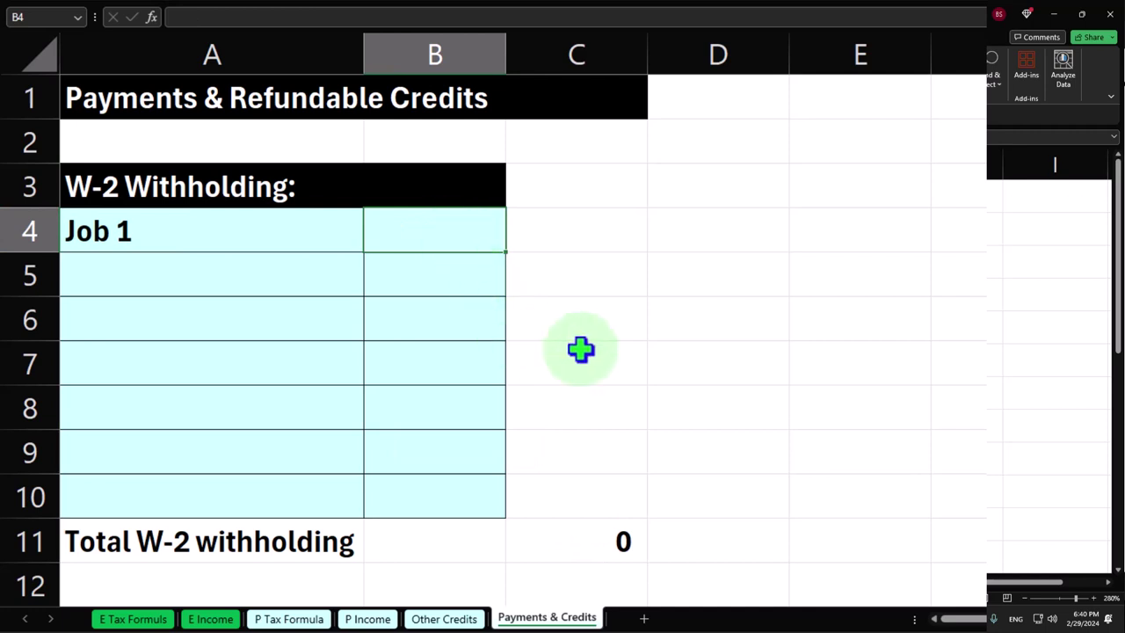
click(289, 619)
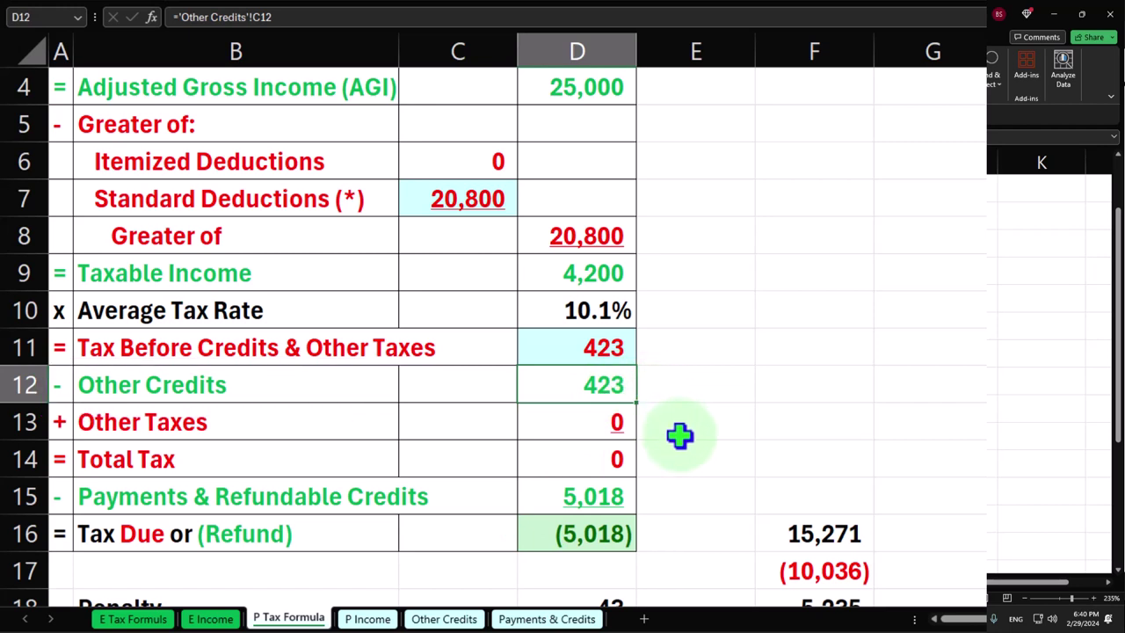
click(619, 497)
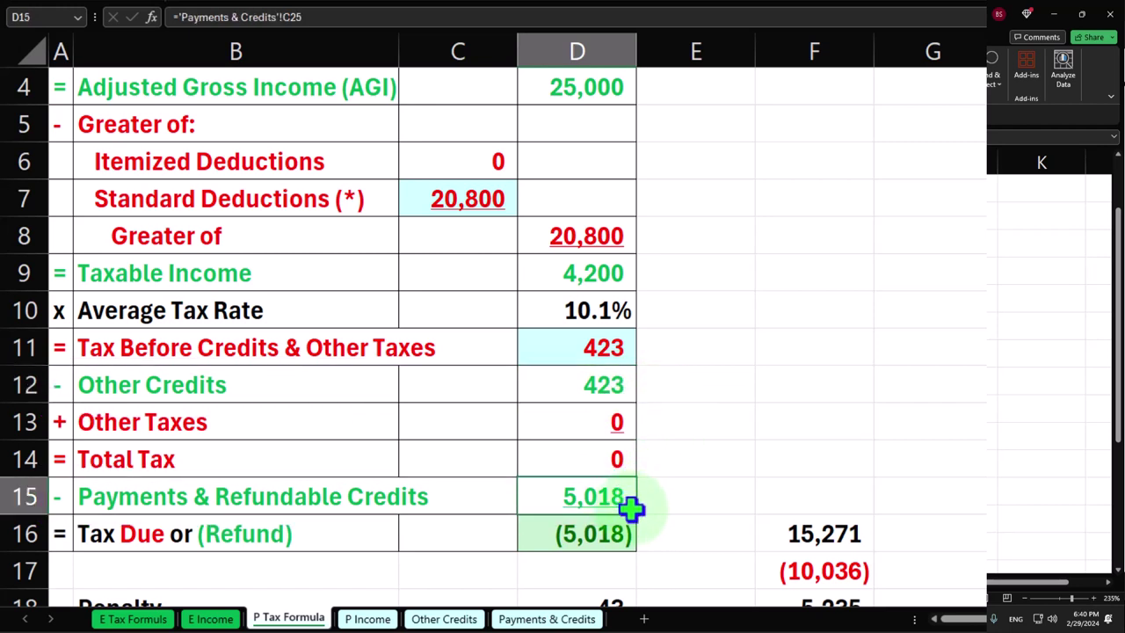
click(624, 542)
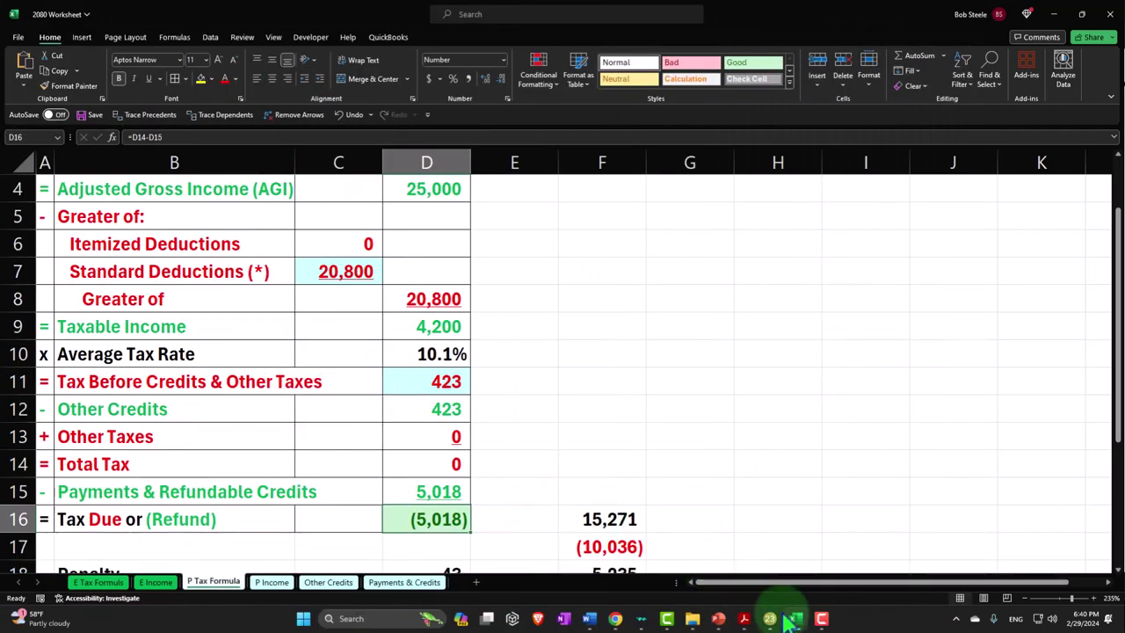
Show Lacerte's Form 1040 payments: 3,441 EIC, 1,577 additional child credit, 5,018 refund
click(794, 619)
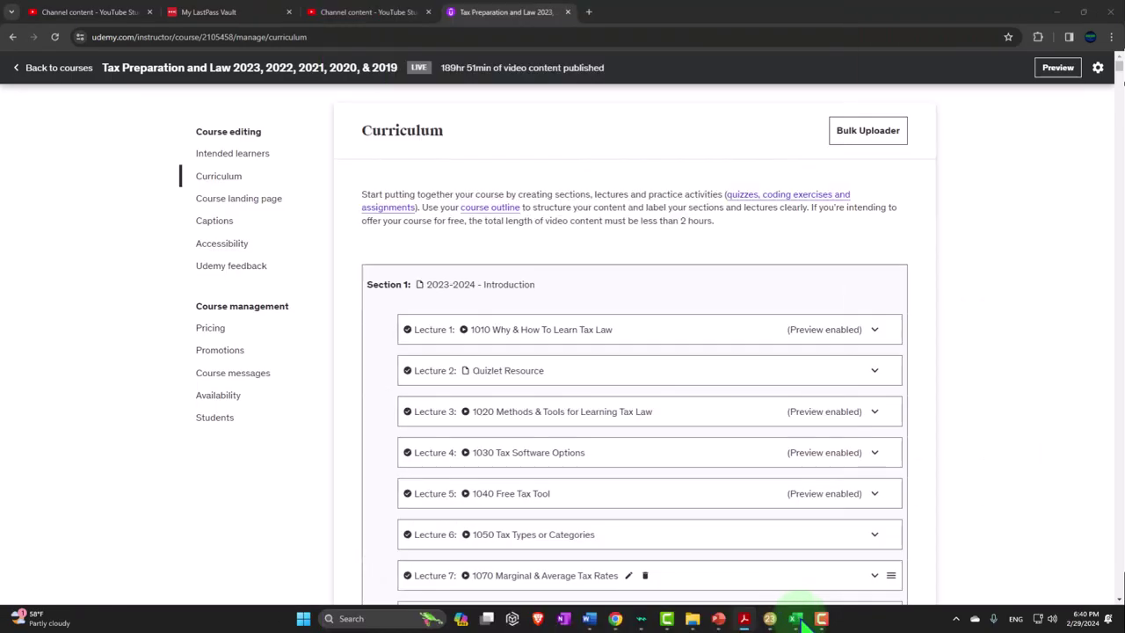
click(795, 619)
click(769, 619)
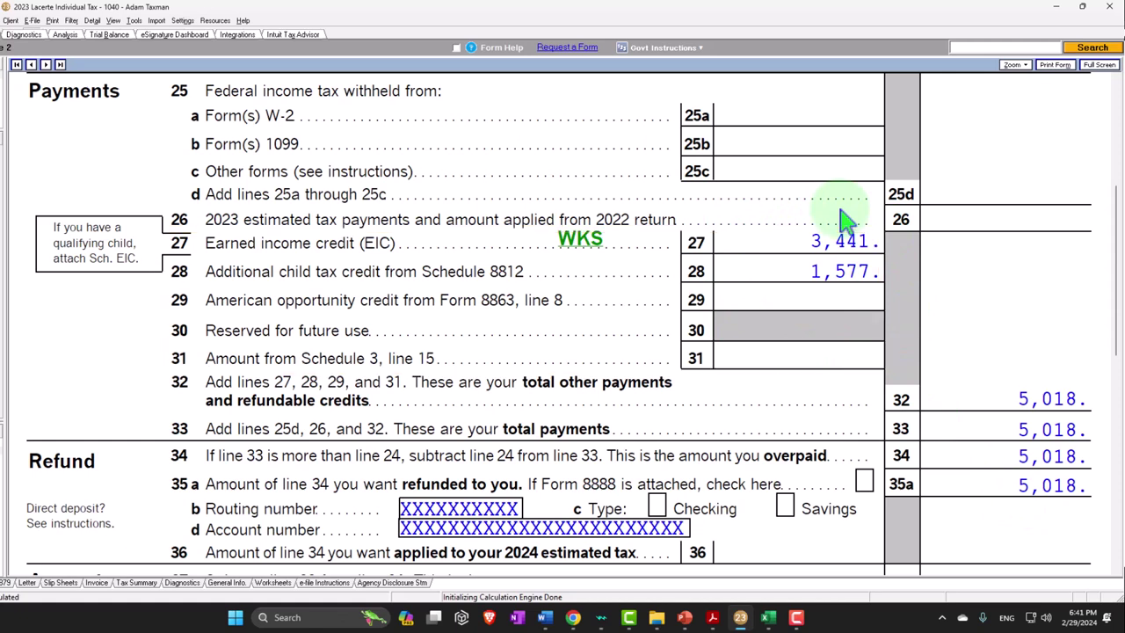
scroll(846, 220, up, 1)
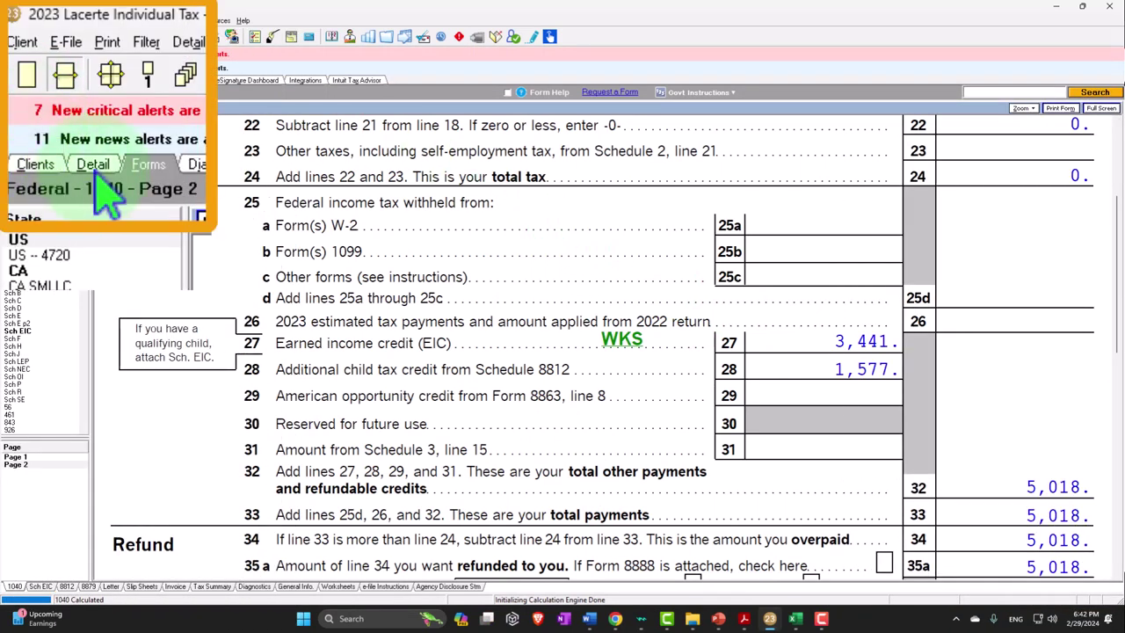
Set W-2 wages to 100,000 in Lacerte's Wages input screen
click(45, 80)
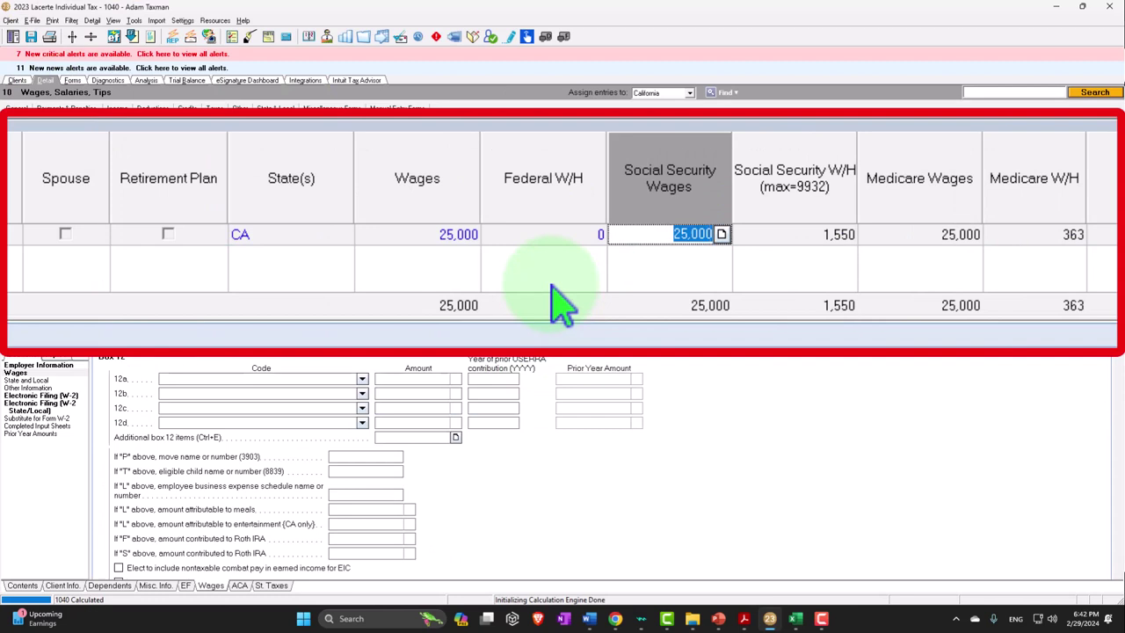
click(442, 242)
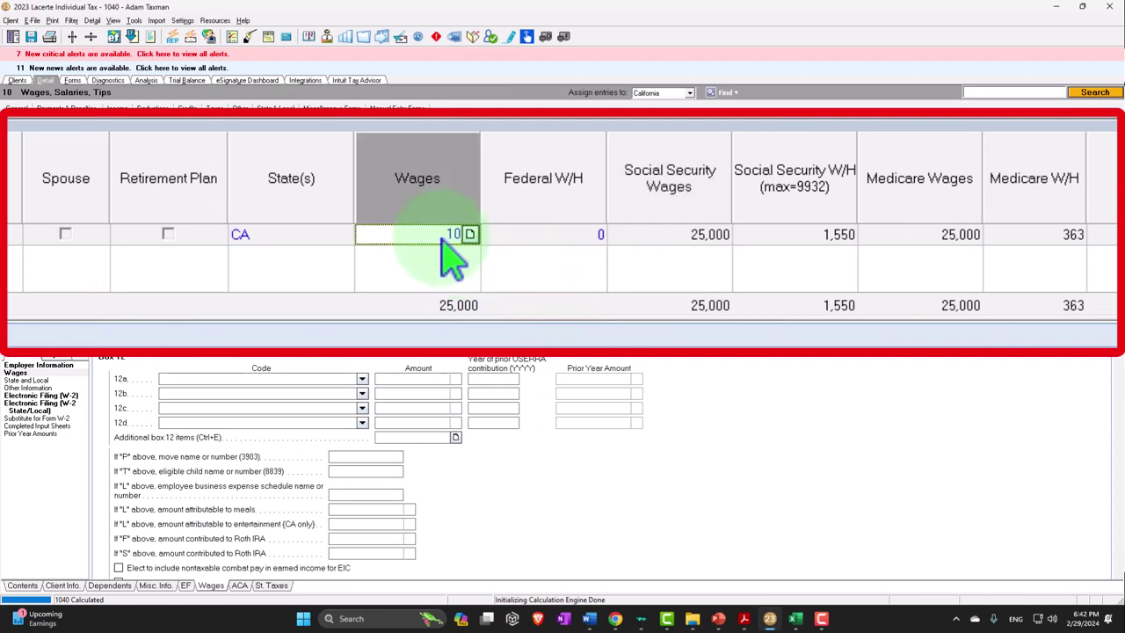
key(Tab)
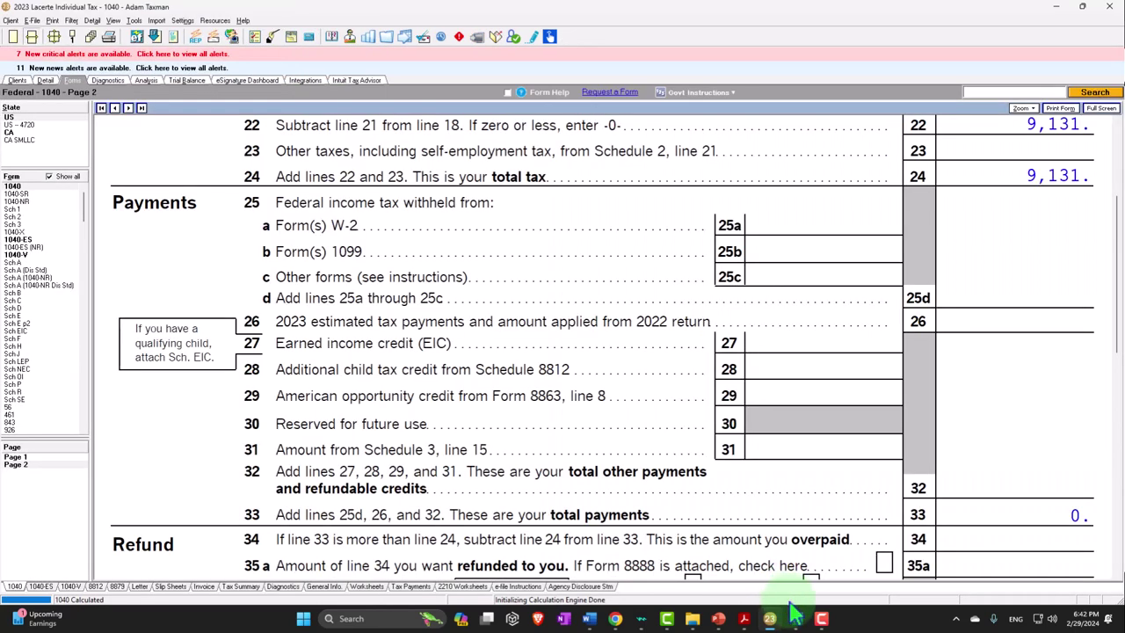
click(795, 618)
scroll(615, 445, up, 1)
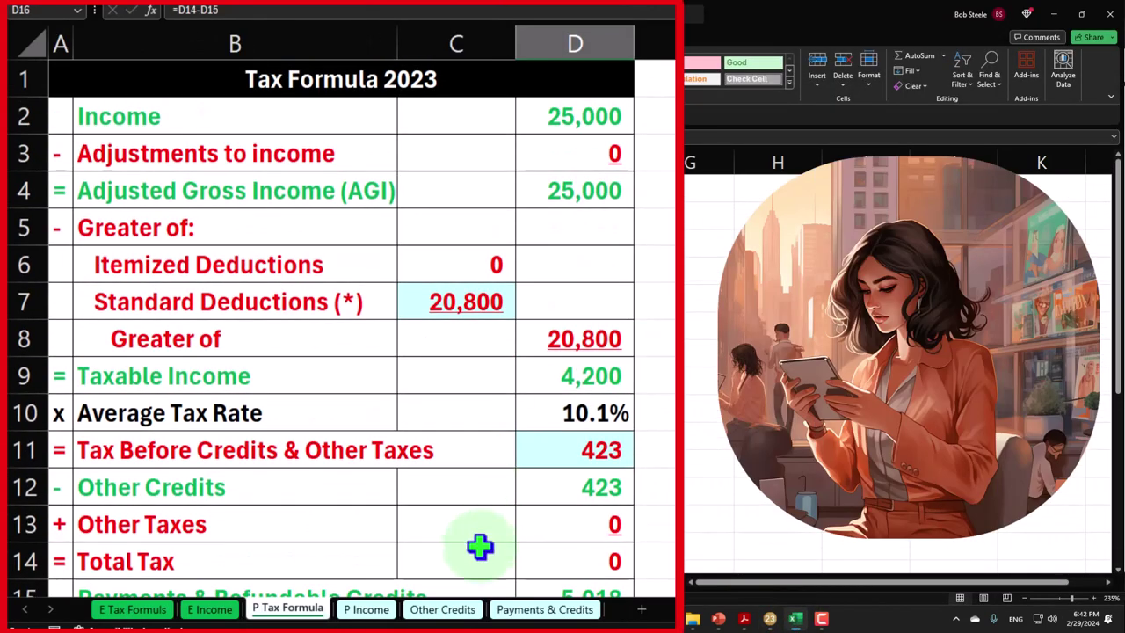
Enter 100,000 Job 1 wages in Excel's P Income B2 and check the 79,200 taxable income
click(272, 581)
click(409, 132)
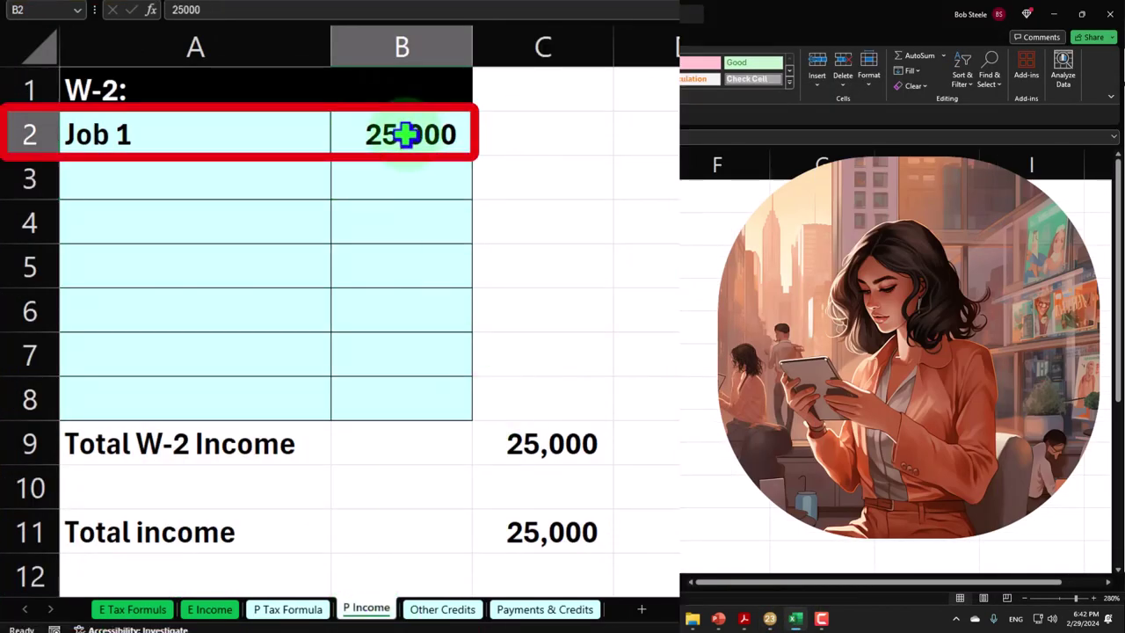
text(100,000)
key(Return)
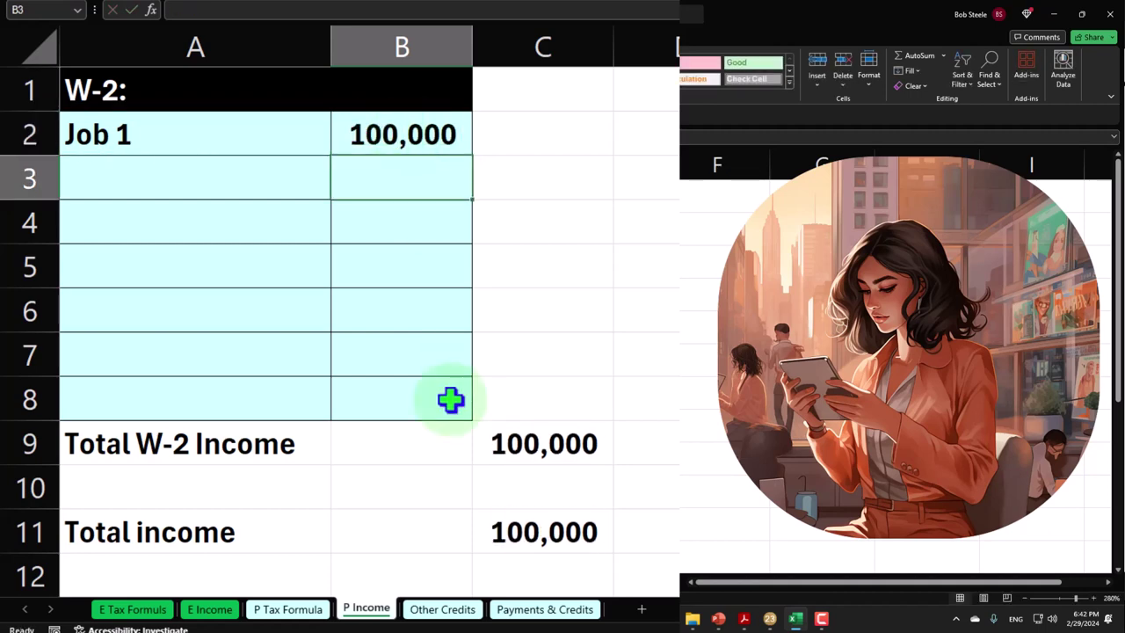
click(299, 609)
click(466, 300)
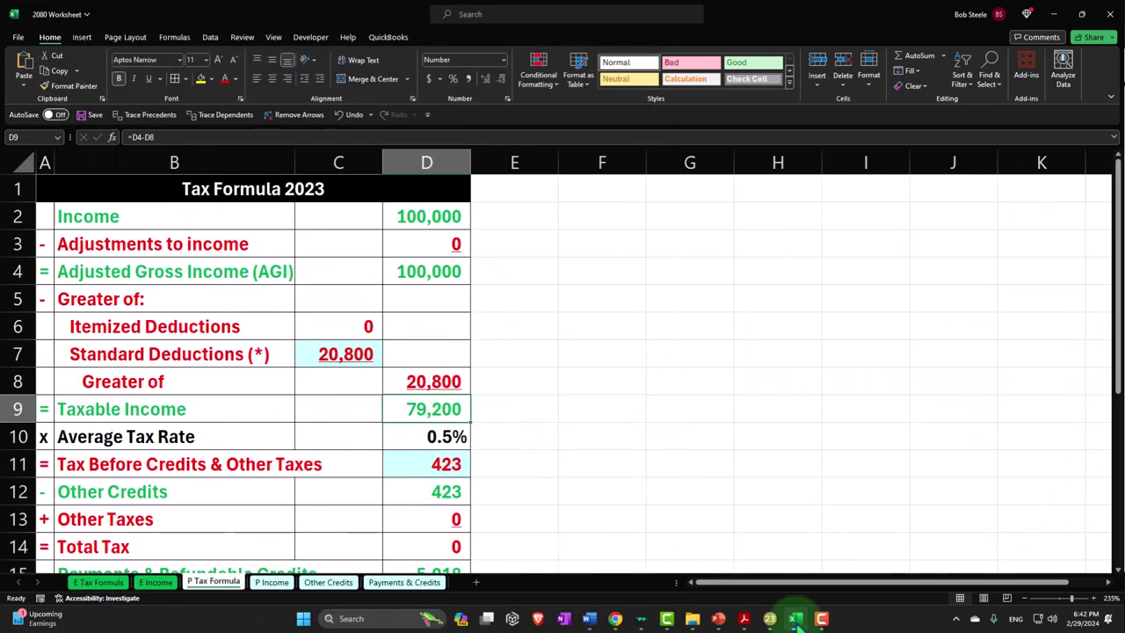
click(796, 619)
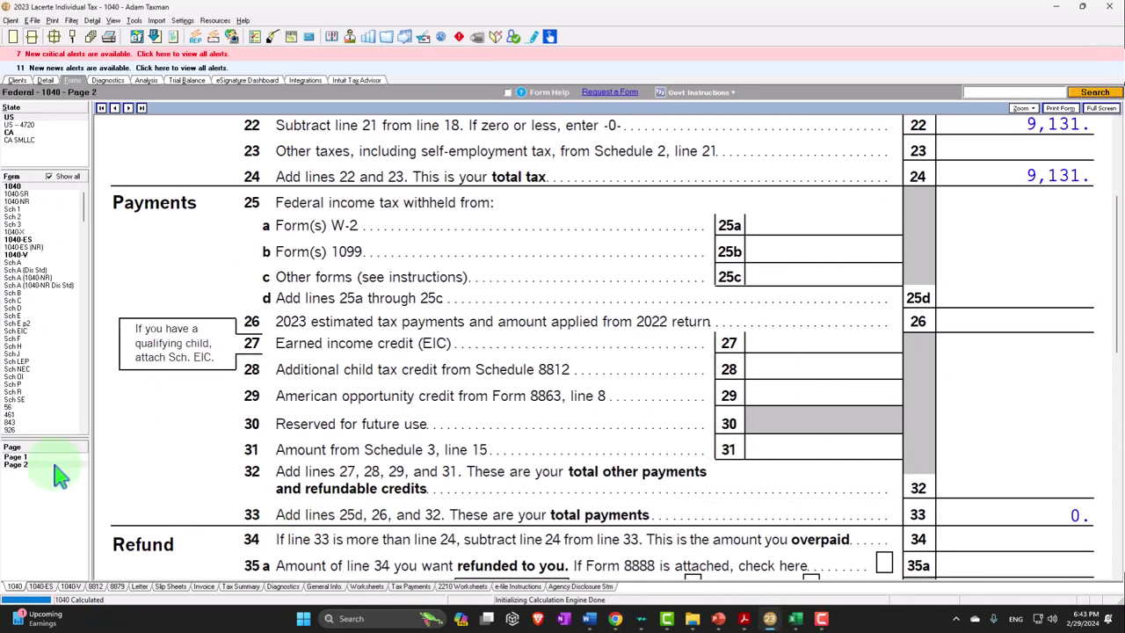
click(18, 457)
scroll(639, 404, down, 10)
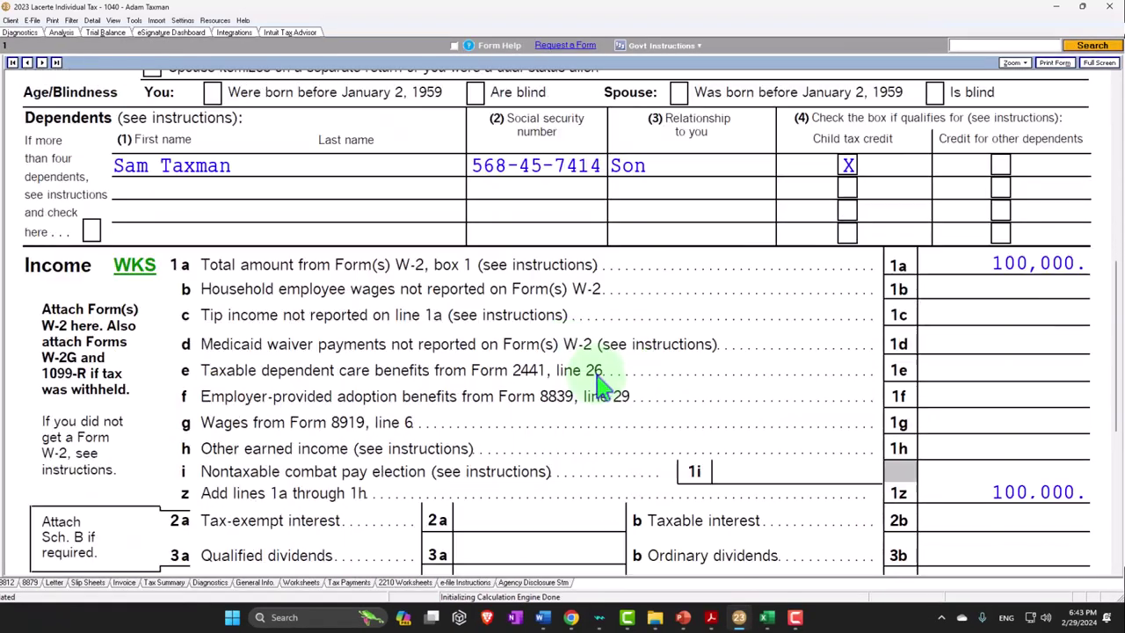
scroll(600, 369, down, 2)
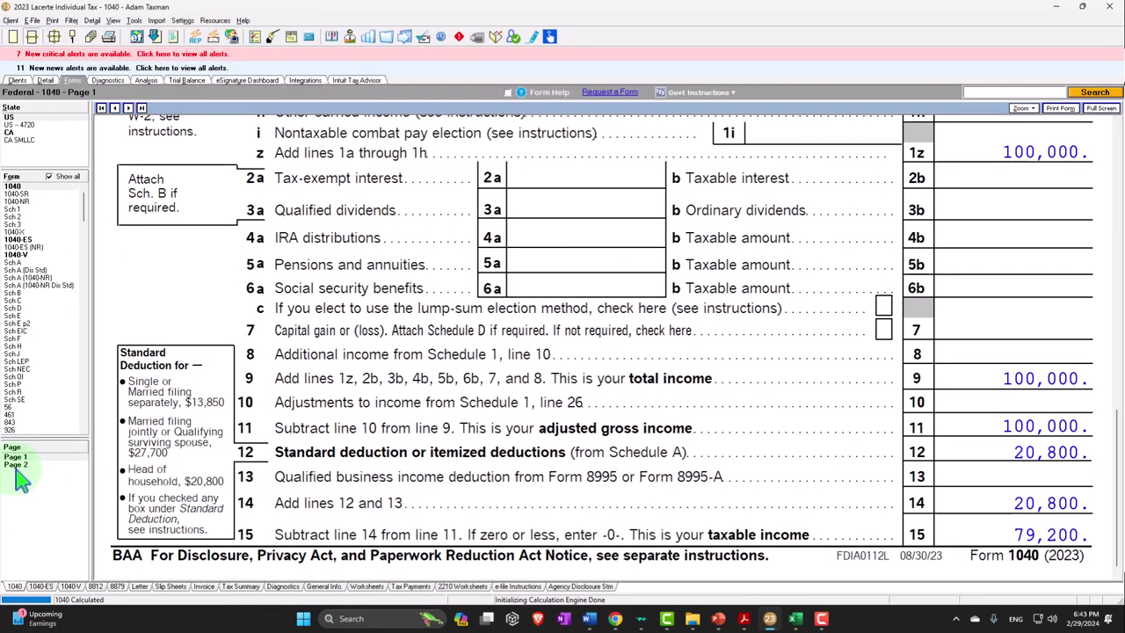
click(18, 465)
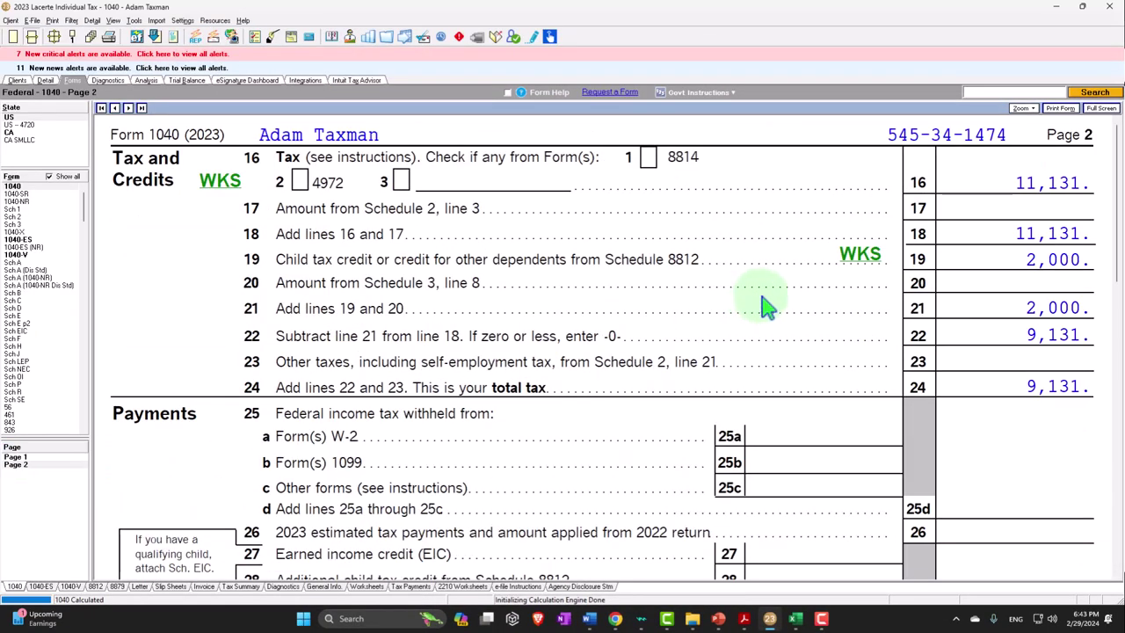
click(795, 618)
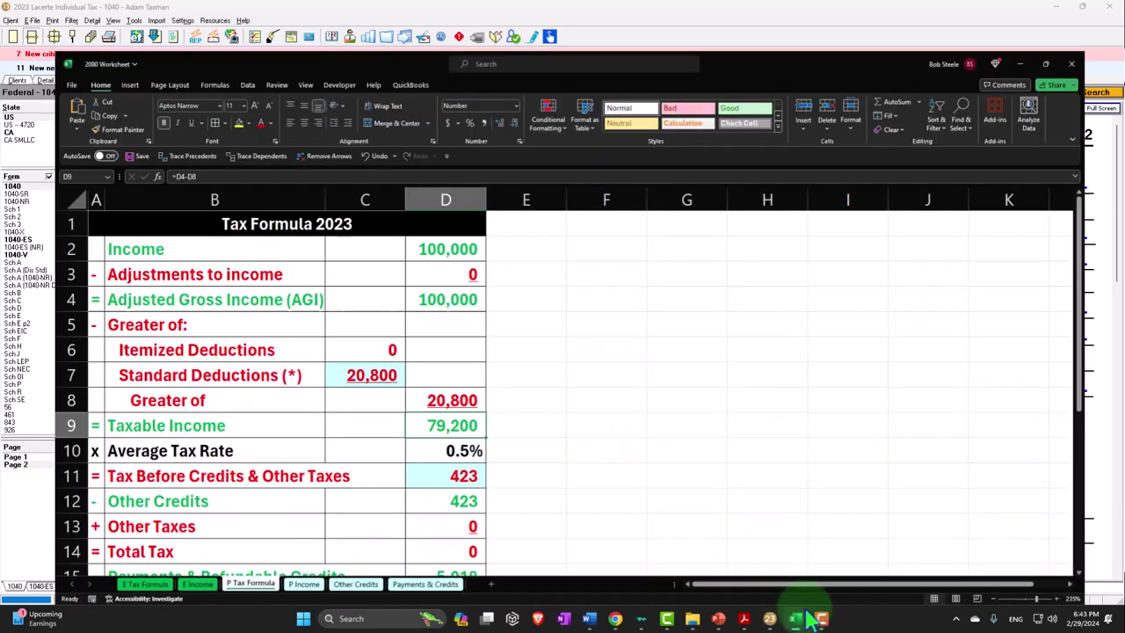
Enter 11,131 as tax before credits in D11 on P Tax Formula
click(557, 427)
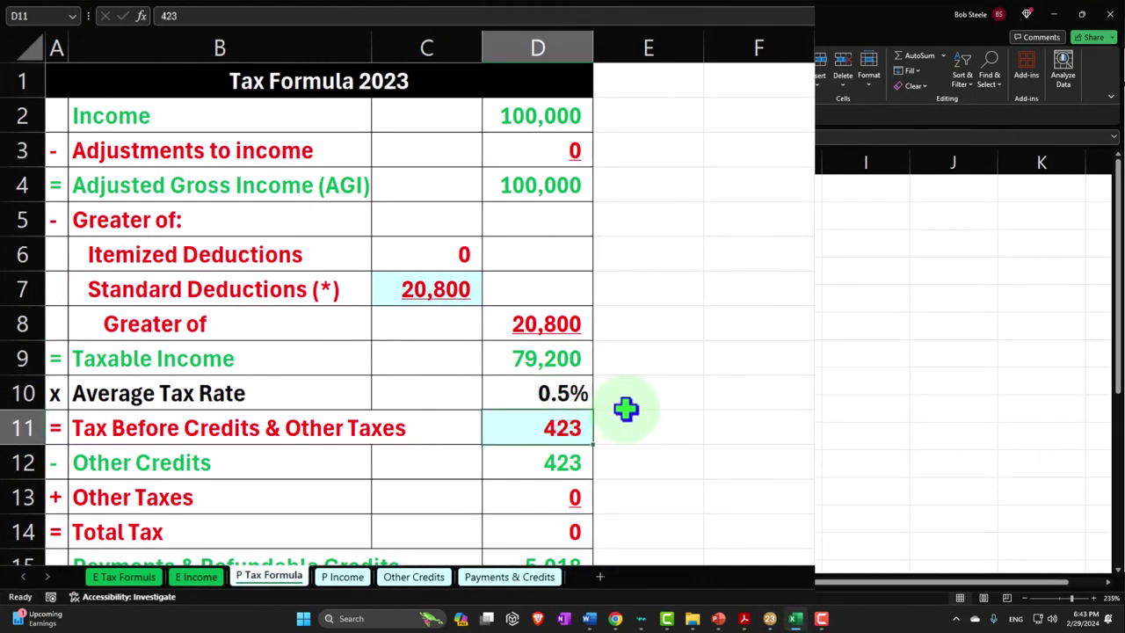
text(11,131)
key(Return)
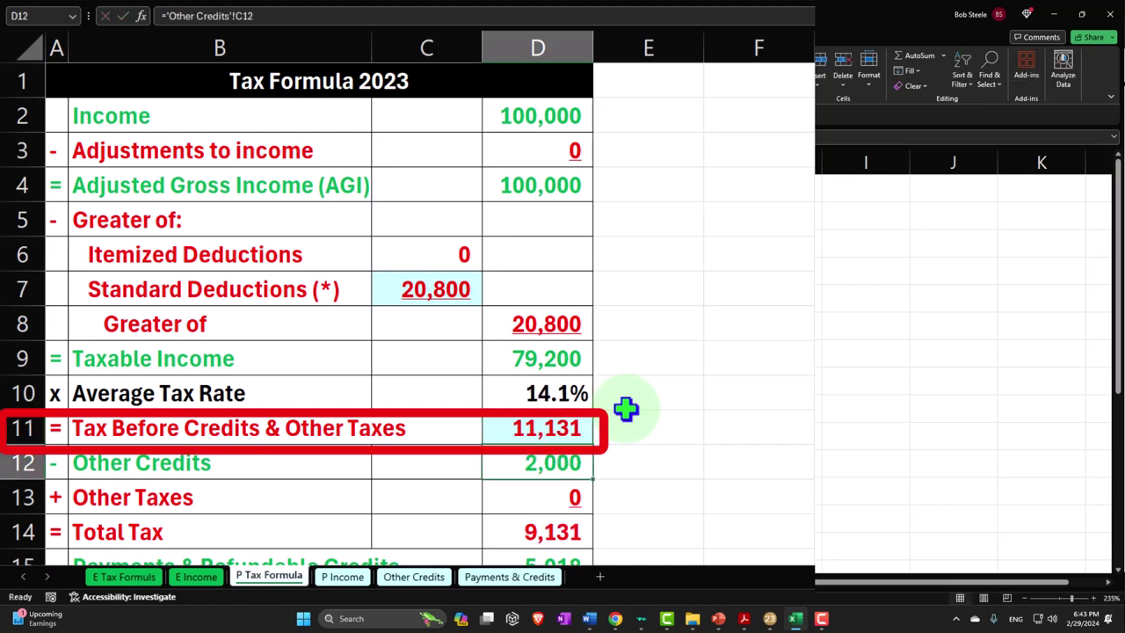
scroll(625, 408, down, 1)
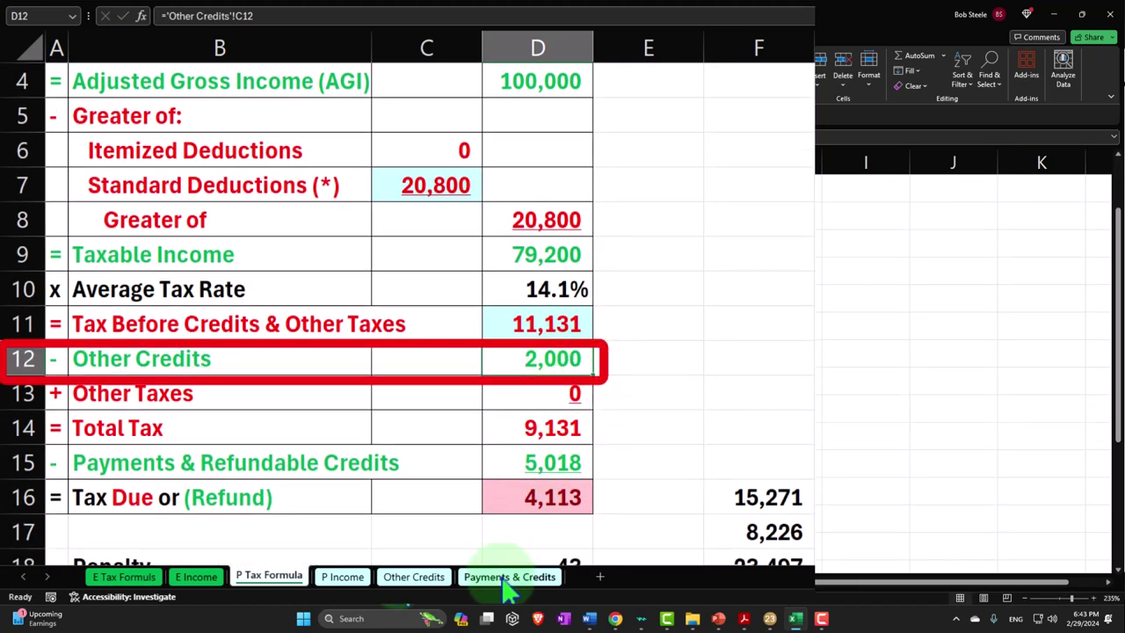
Re-confirm the 2,000 child tax credit in Other Credits cell B4
click(328, 581)
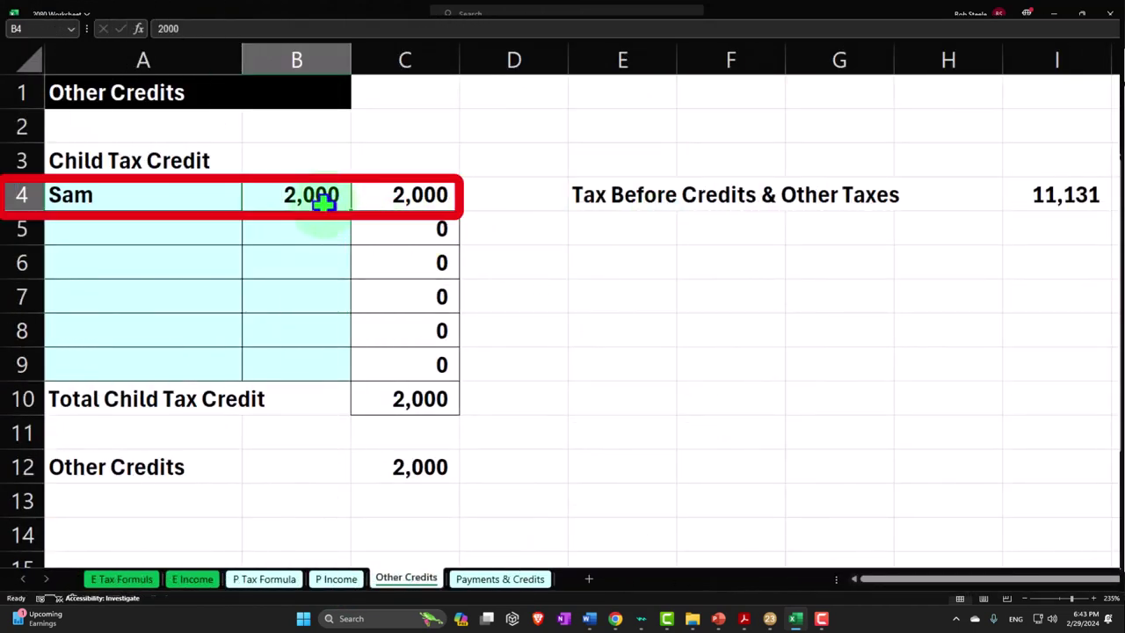
double_click(316, 195)
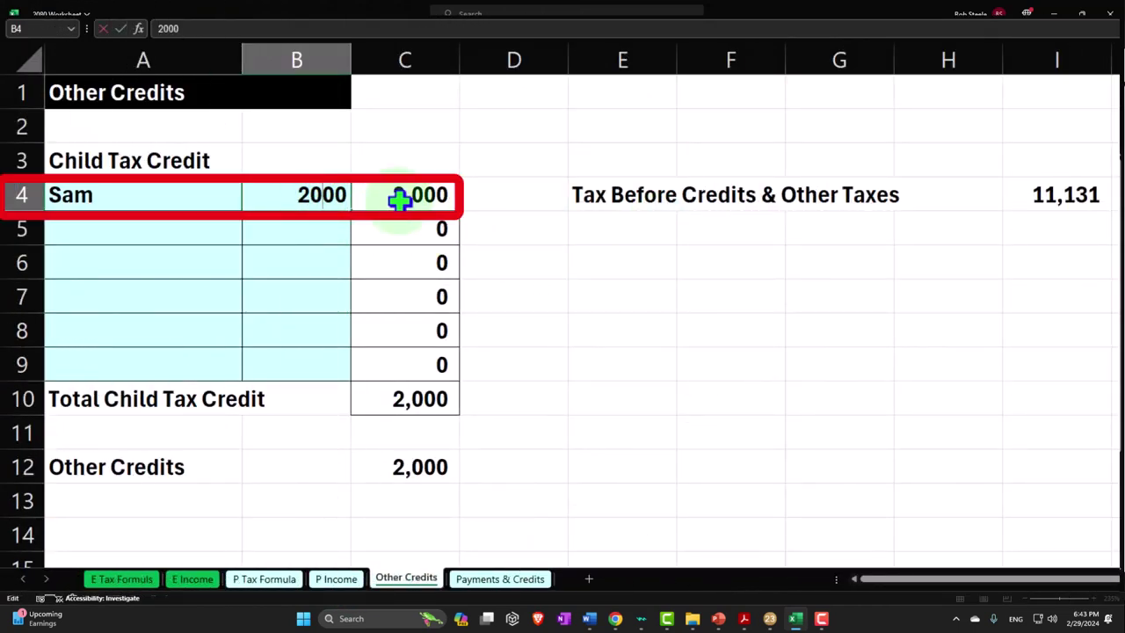
key(Return)
click(420, 197)
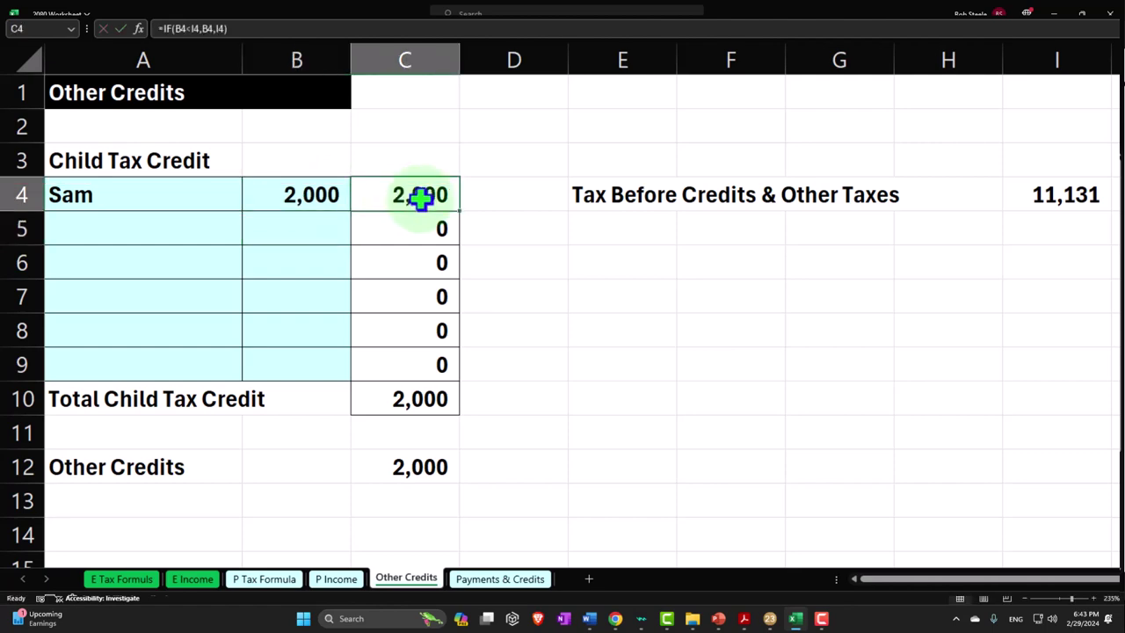
Clear the 1,577 and 3,441 credits on Payments & Credits, leaving 9,131 total tax
click(483, 579)
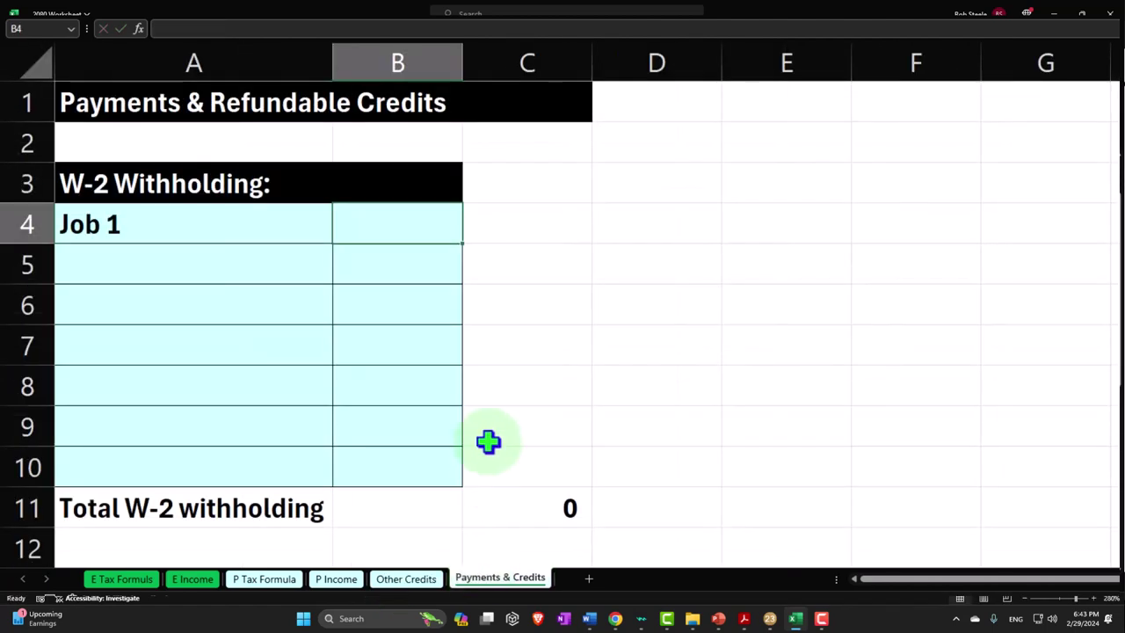
scroll(489, 441, down, 4)
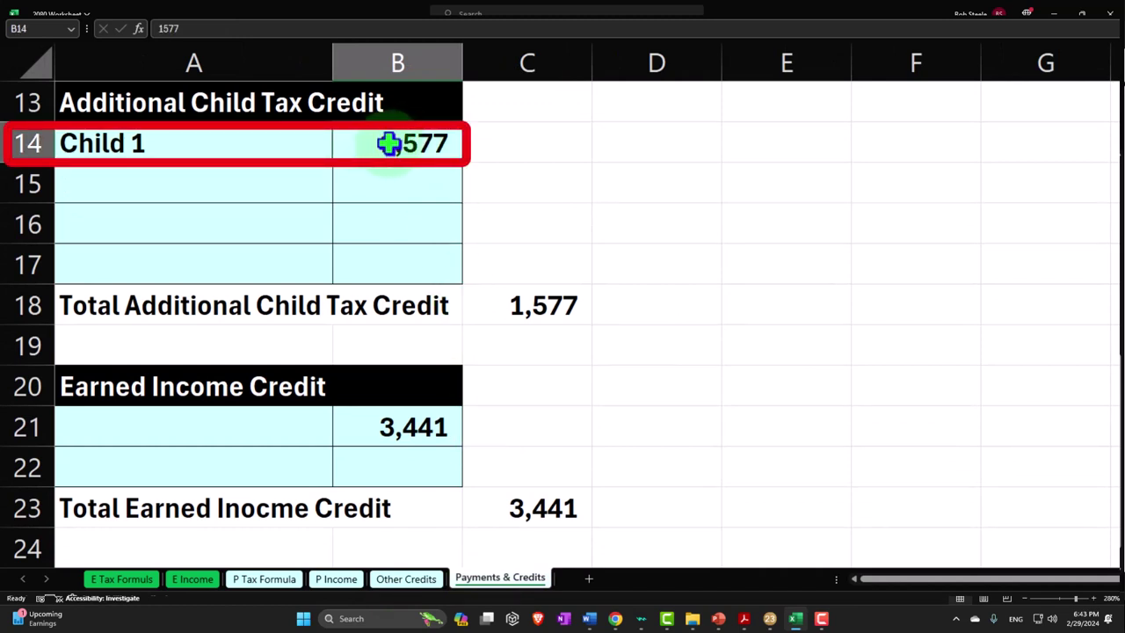
key(Delete)
click(413, 423)
key(Delete)
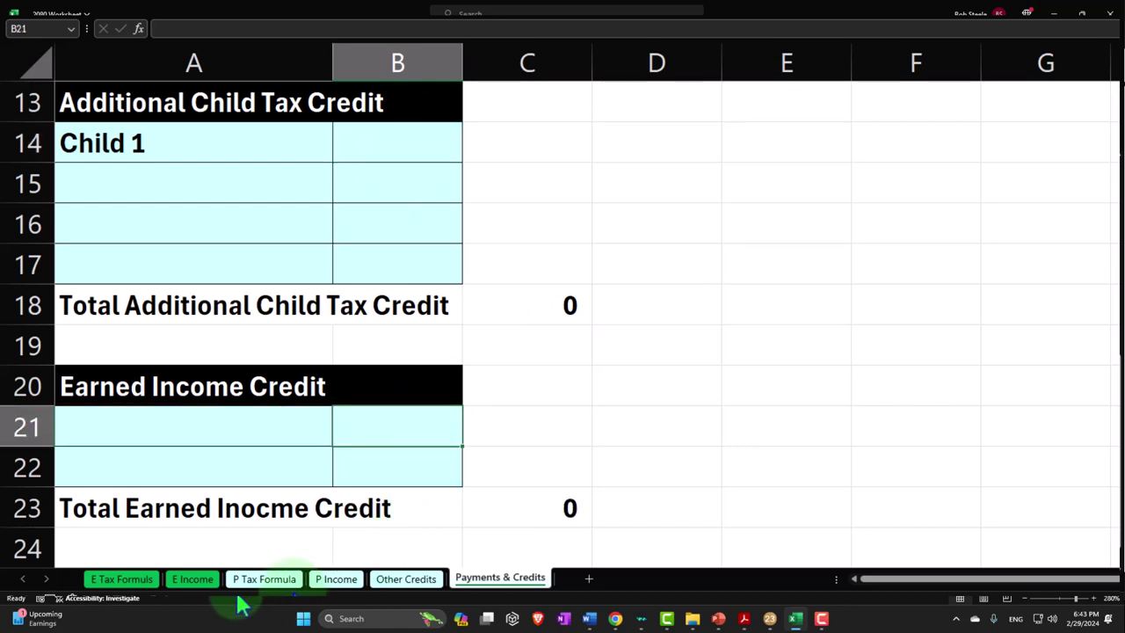
click(283, 582)
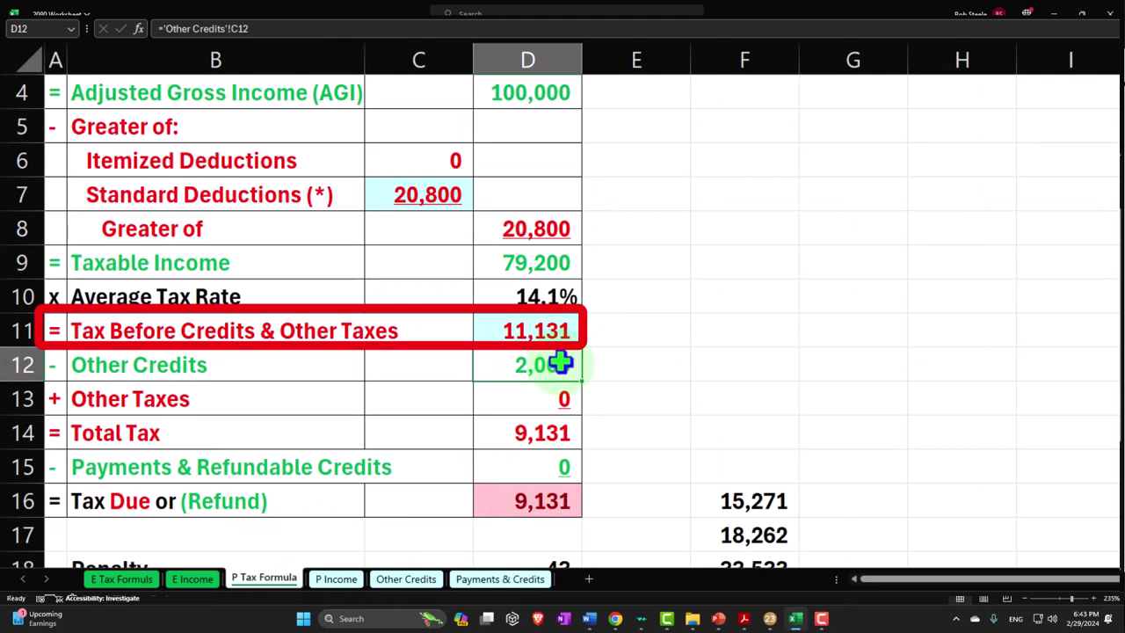
click(572, 432)
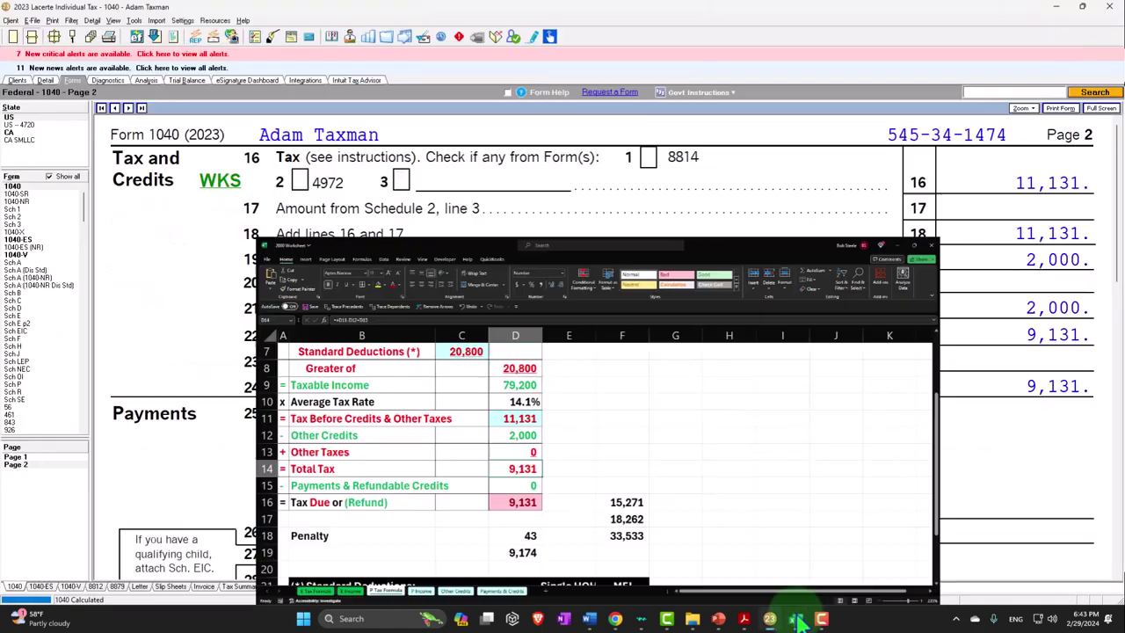
Review Lacerte's 1040 page 2: 9,553 owed on line 37 with a 422 penalty on line 38
click(795, 618)
scroll(879, 470, down, 5)
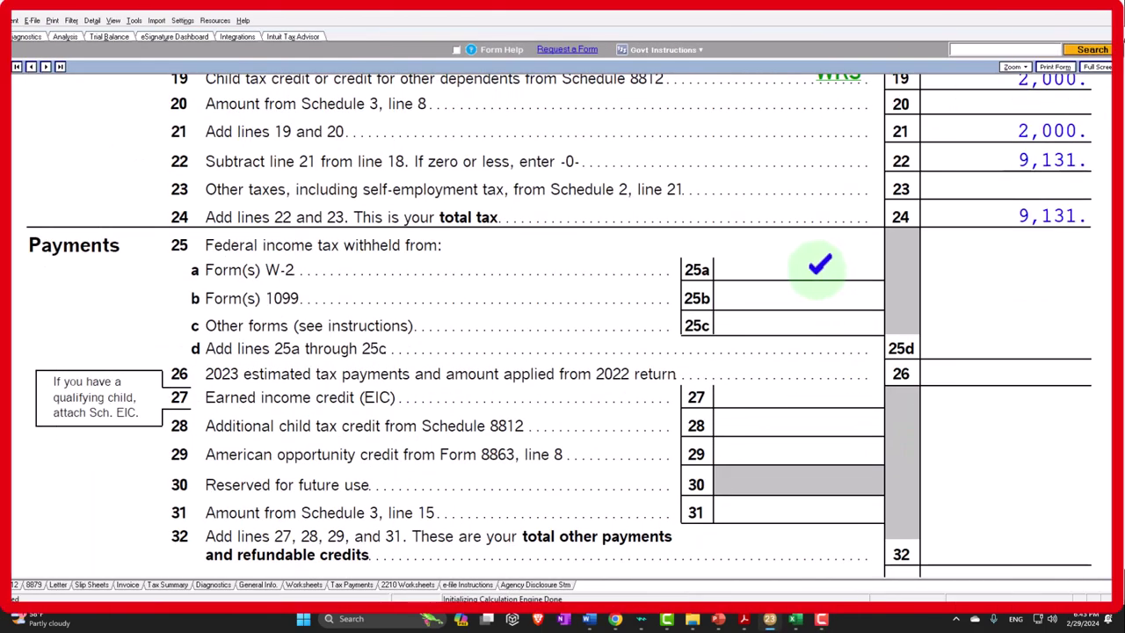
scroll(819, 264, down, 5)
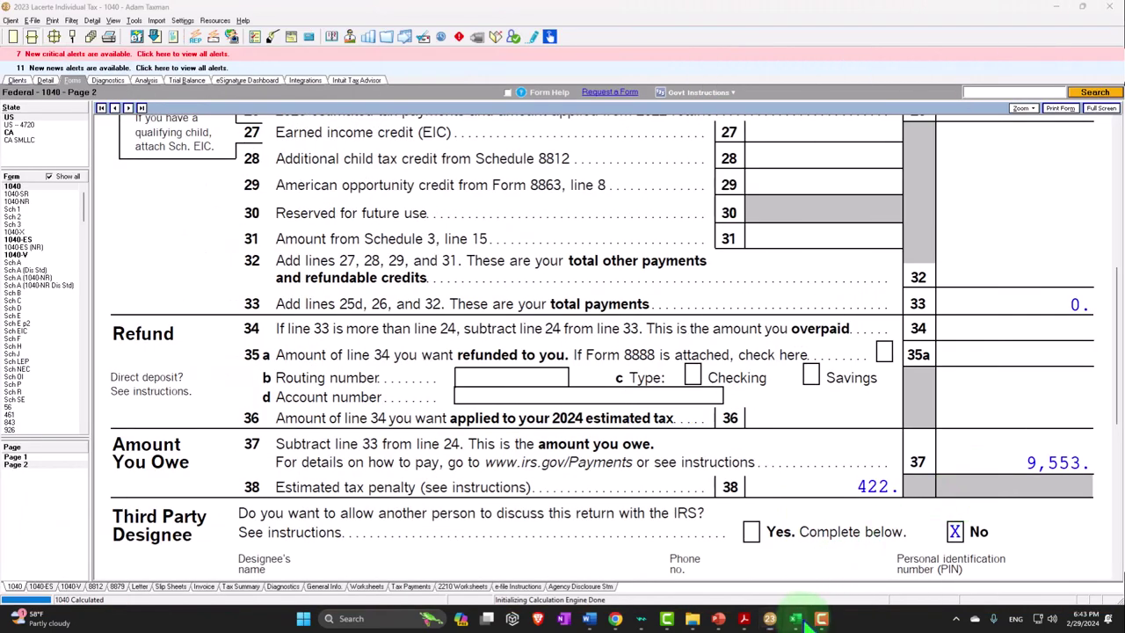
click(794, 617)
Change the Penalty in D18 to 422 so the total owed becomes 9,553
click(458, 483)
text(422)
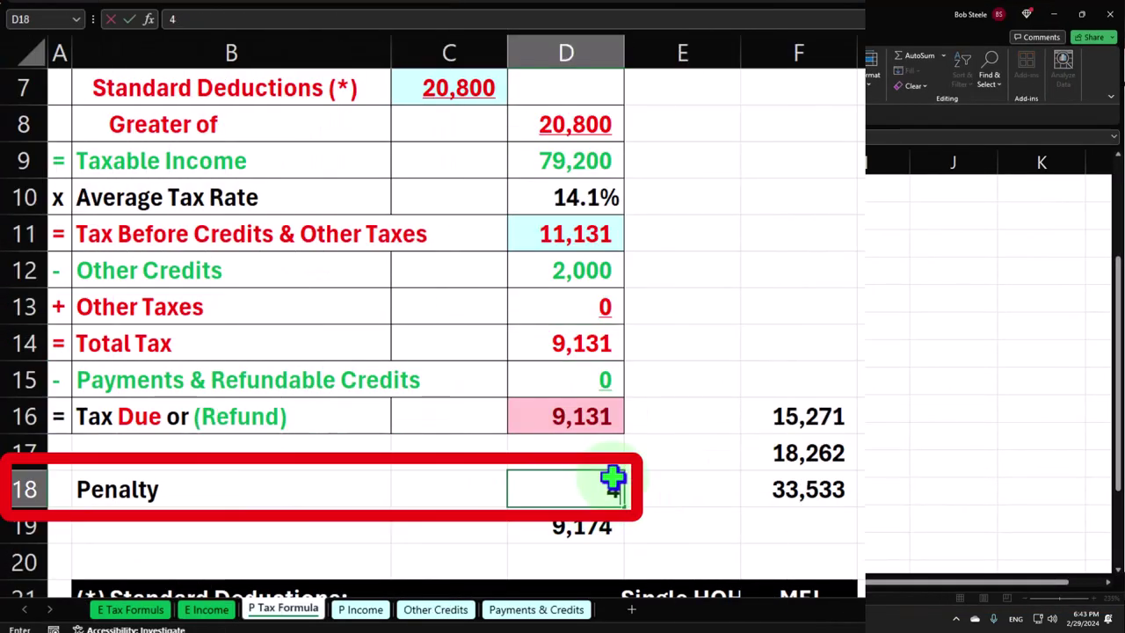
key(Return)
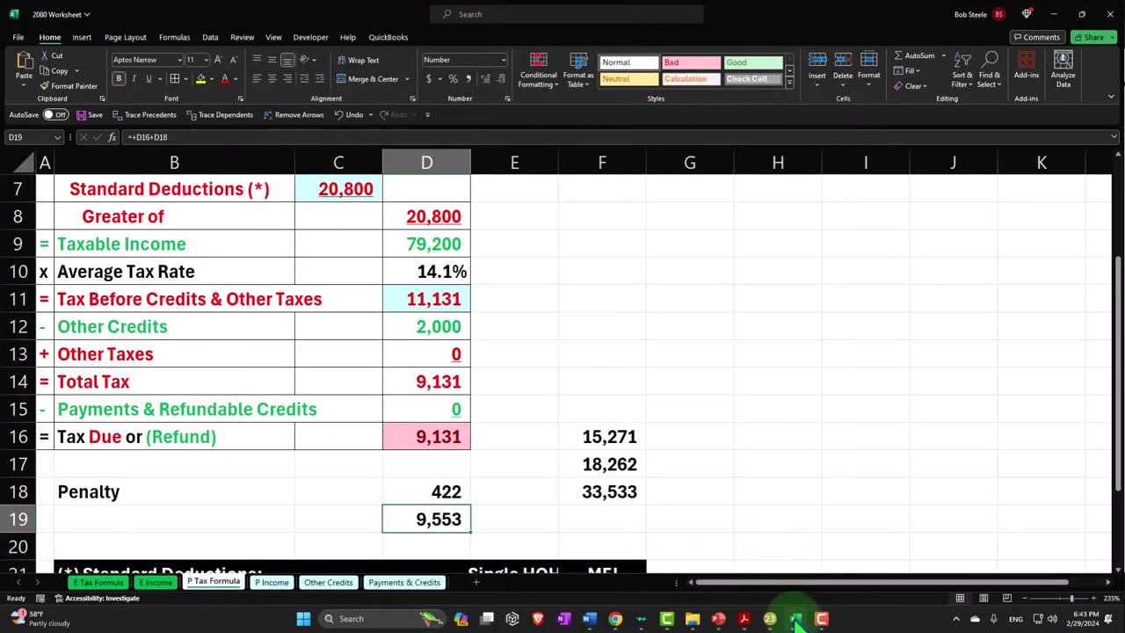
click(794, 615)
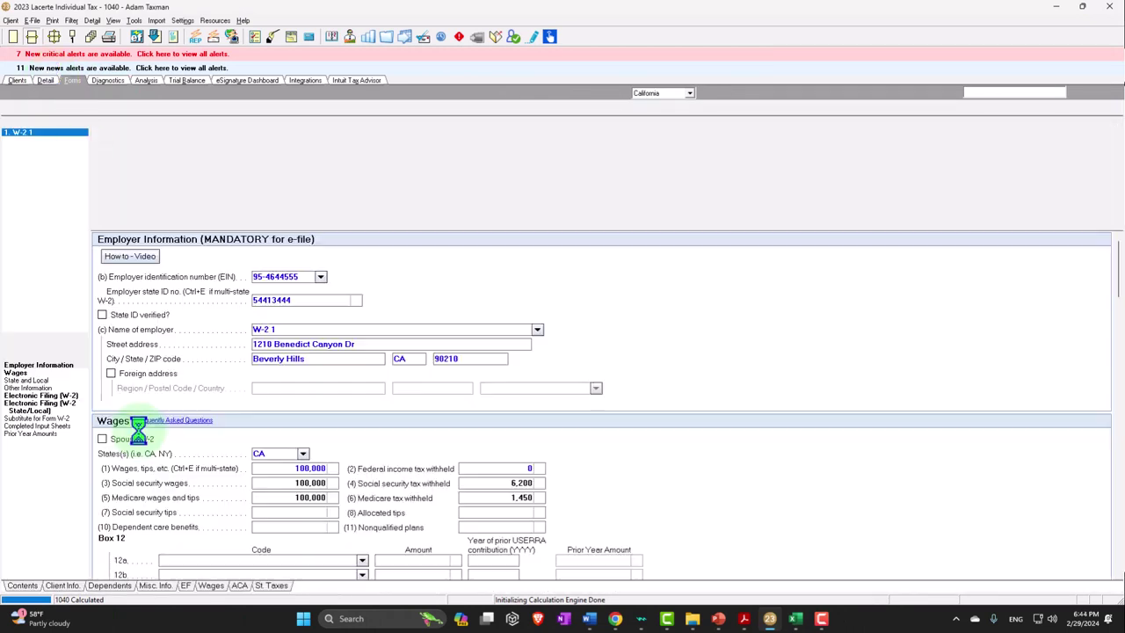
Review the filing status on the Client Information screen
click(61, 570)
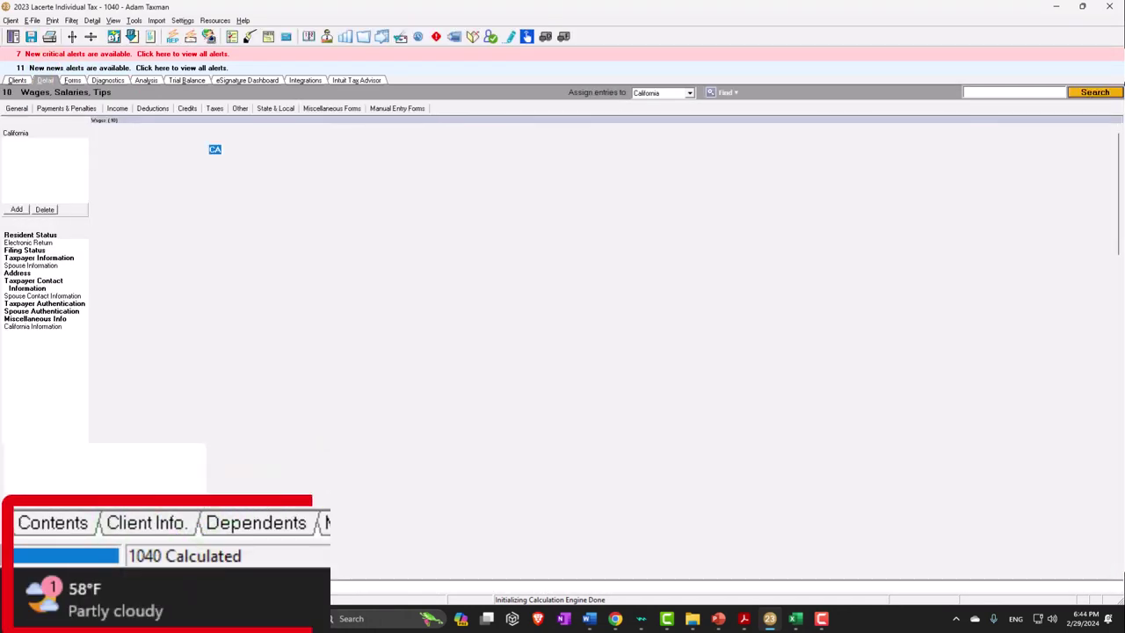
click(386, 335)
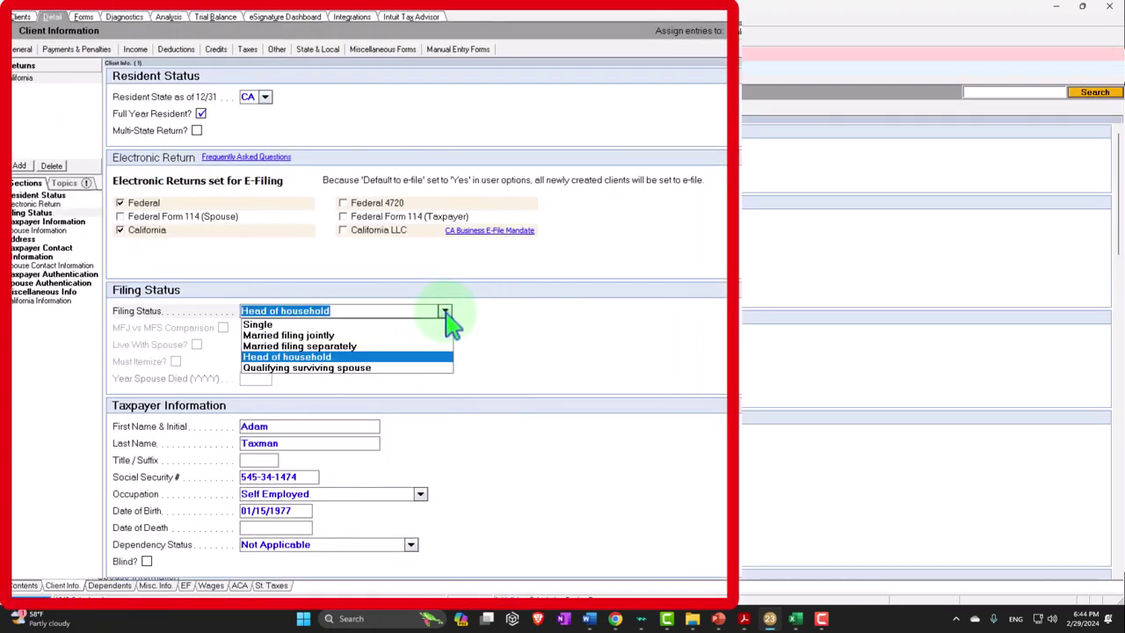
click(534, 345)
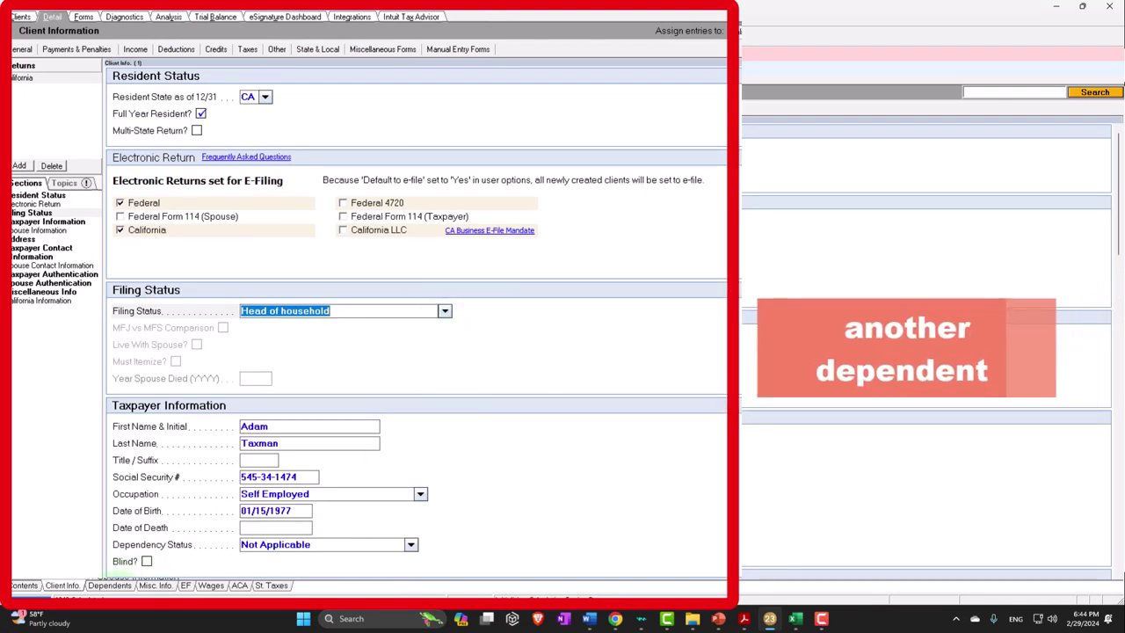
click(106, 586)
click(20, 316)
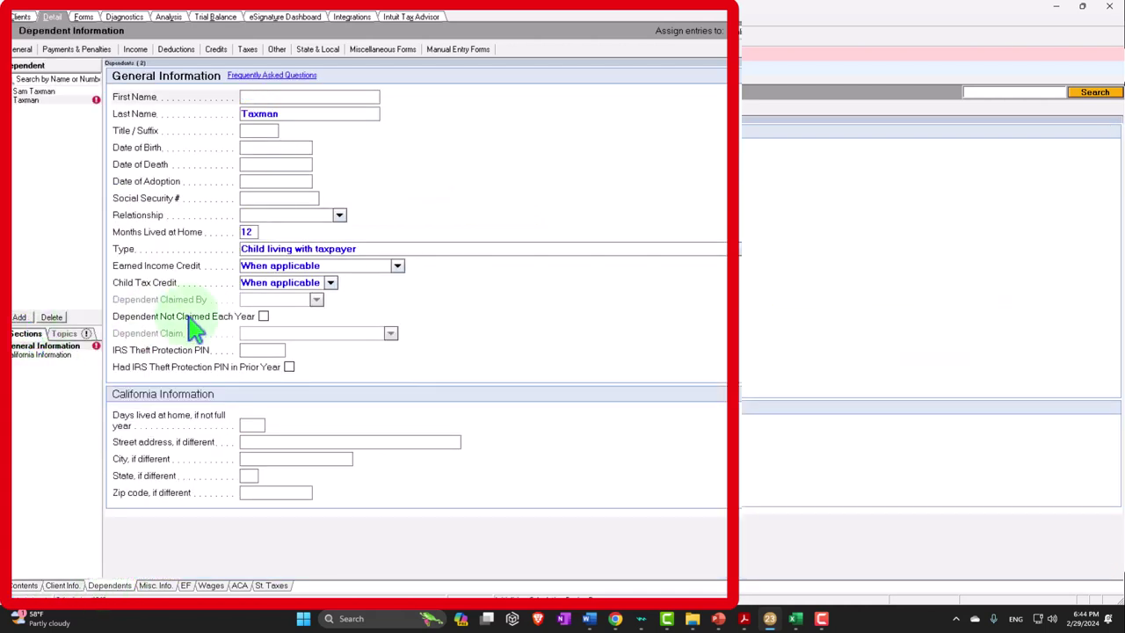
text(Child 2)
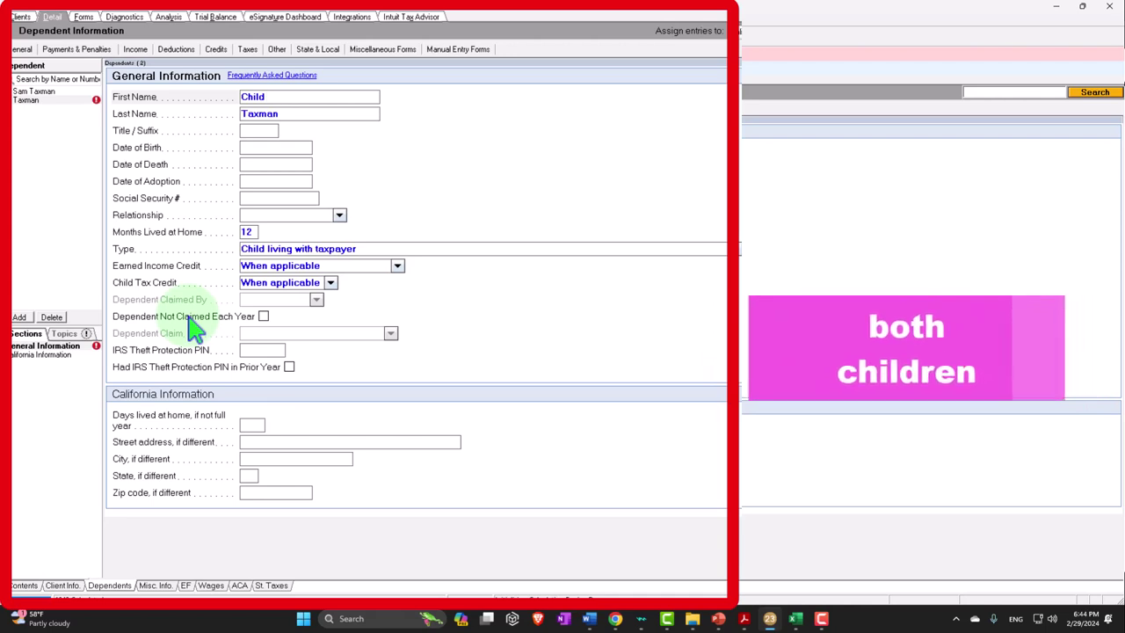
key(Tab)
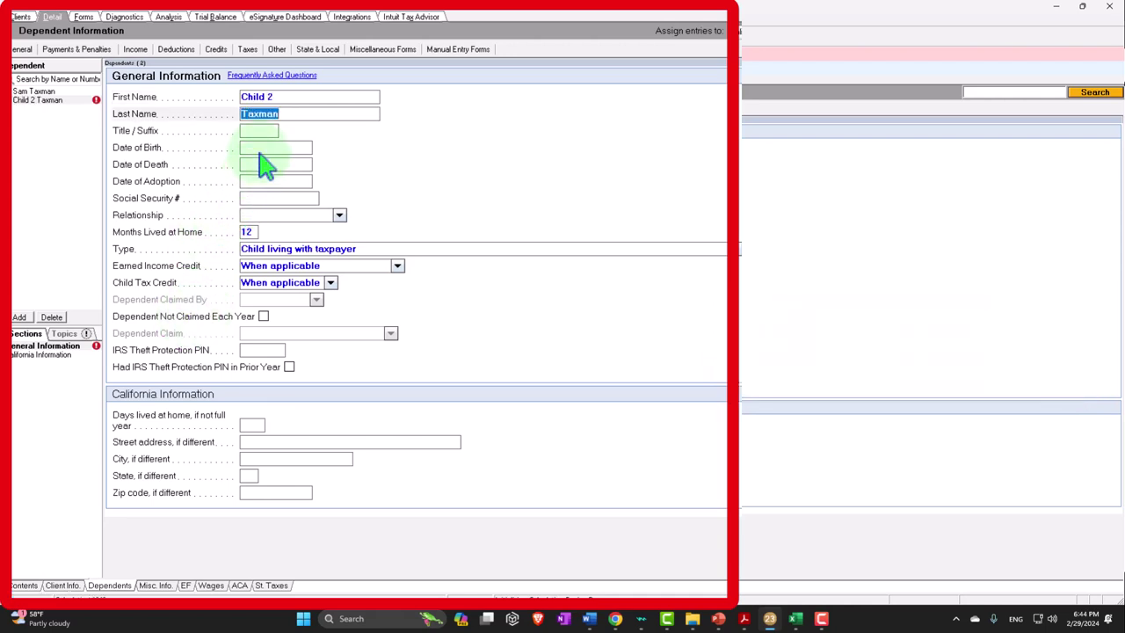
key(Tab)
key(Tab)
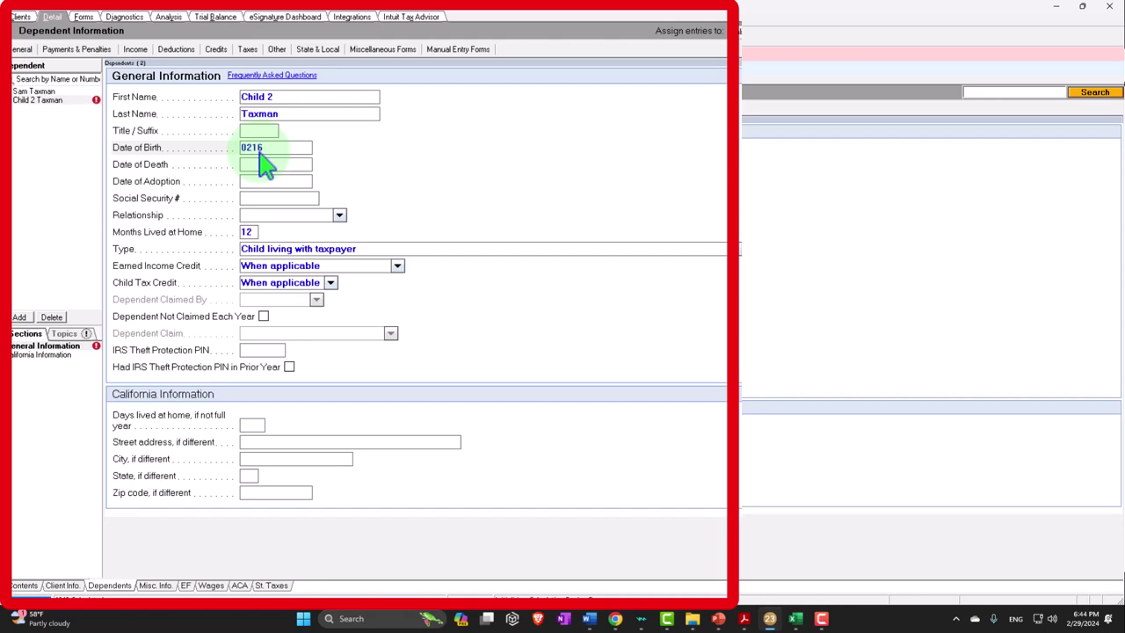
text(02162)
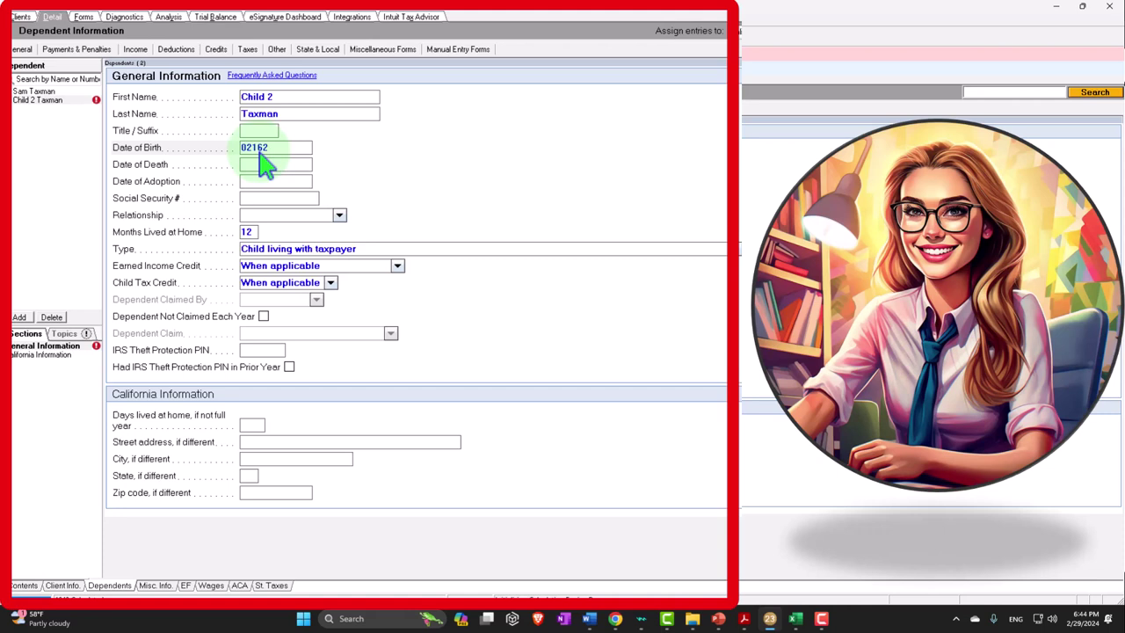
text(1)
key(Tab)
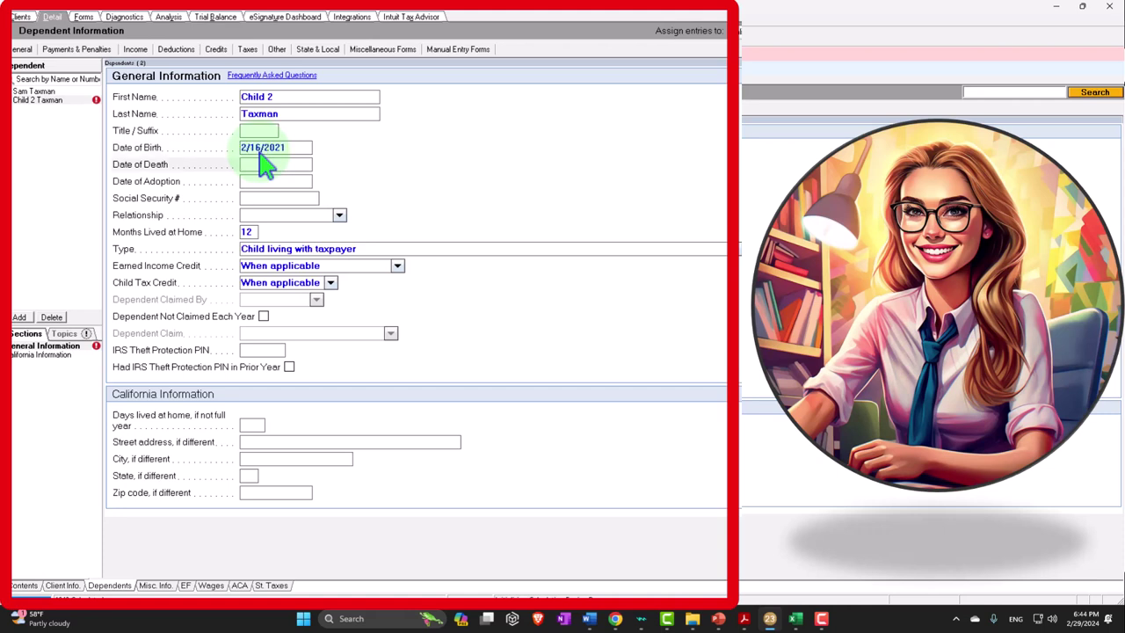
Enter Child 2's social security number, Daughter relationship, 12 months at home, default credit settings
key(Tab)
key(Tab)
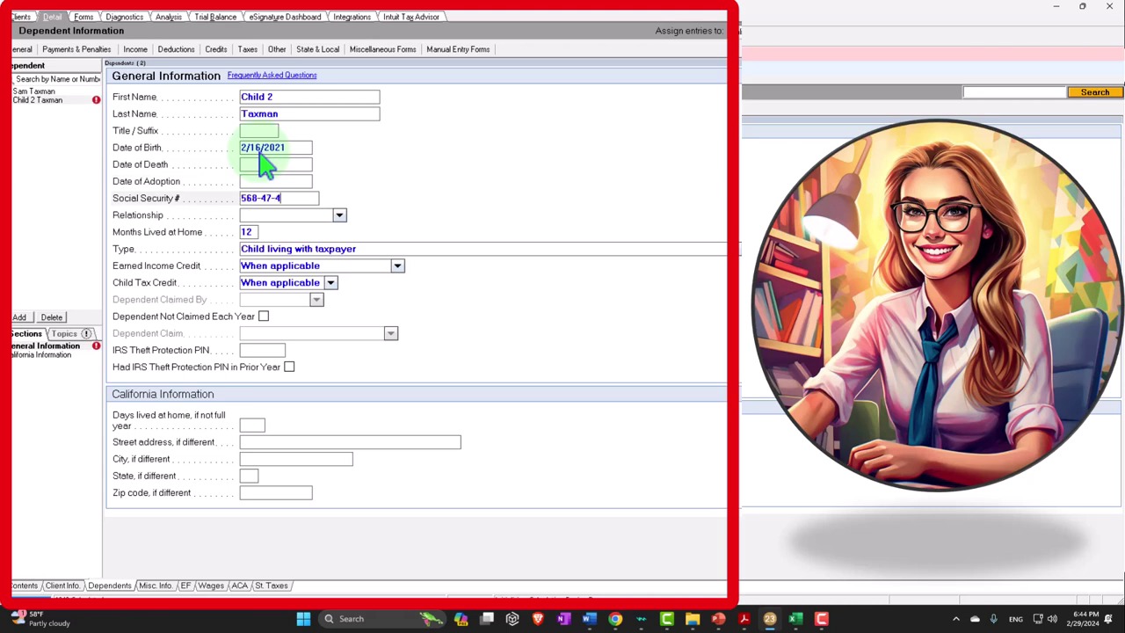
key(Tab)
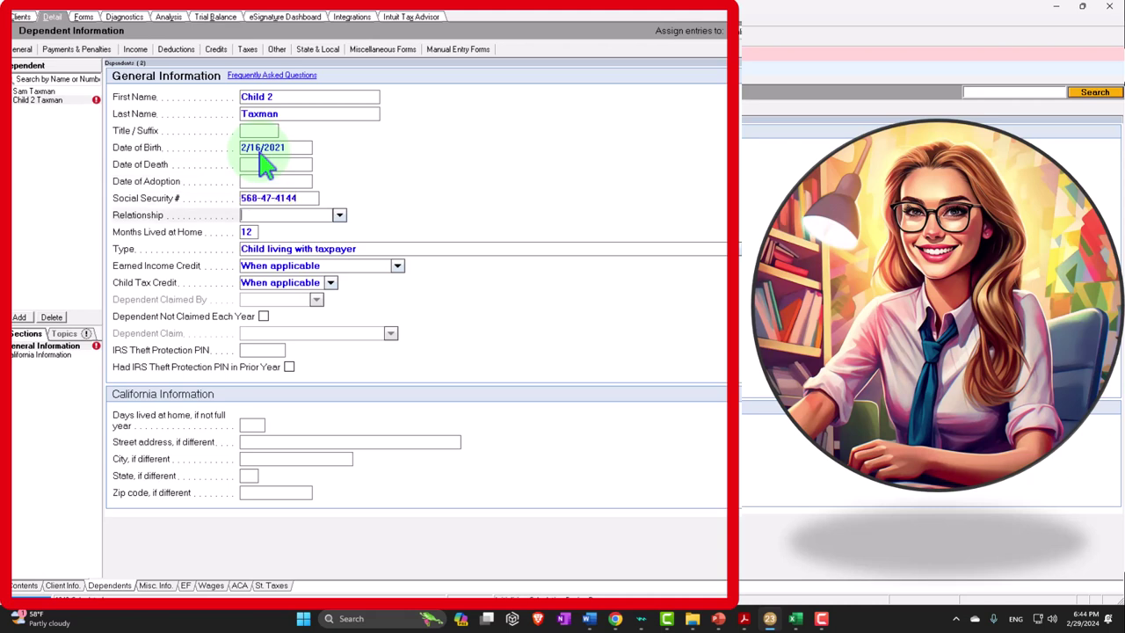
text(Daughter)
key(Tab)
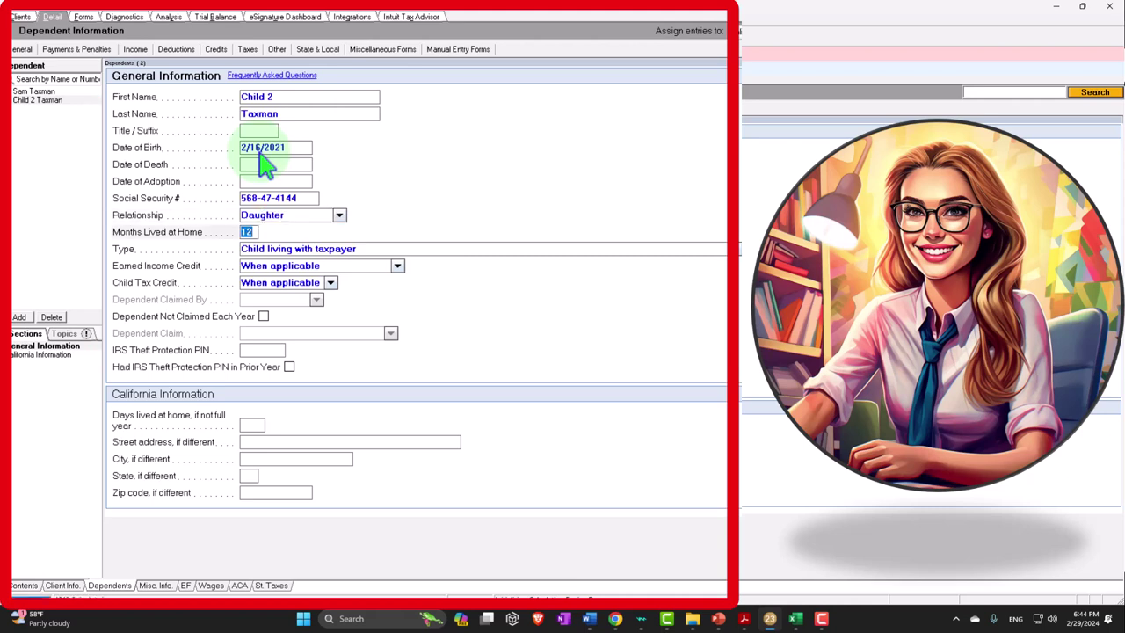
key(Tab)
key(Tab)
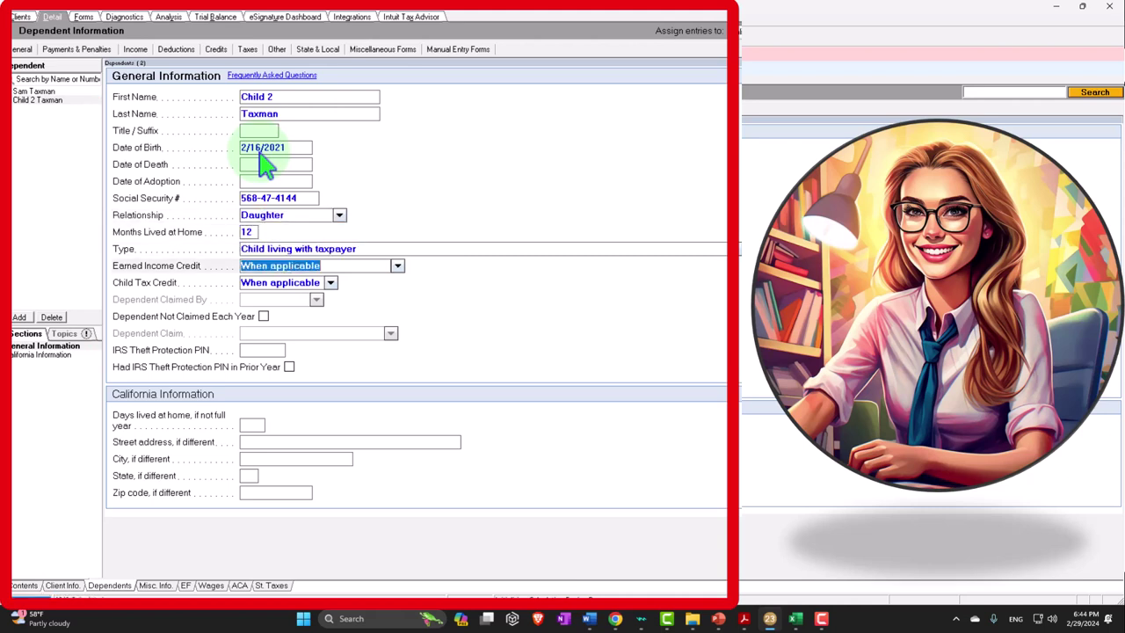
key(Tab)
key(Tab)
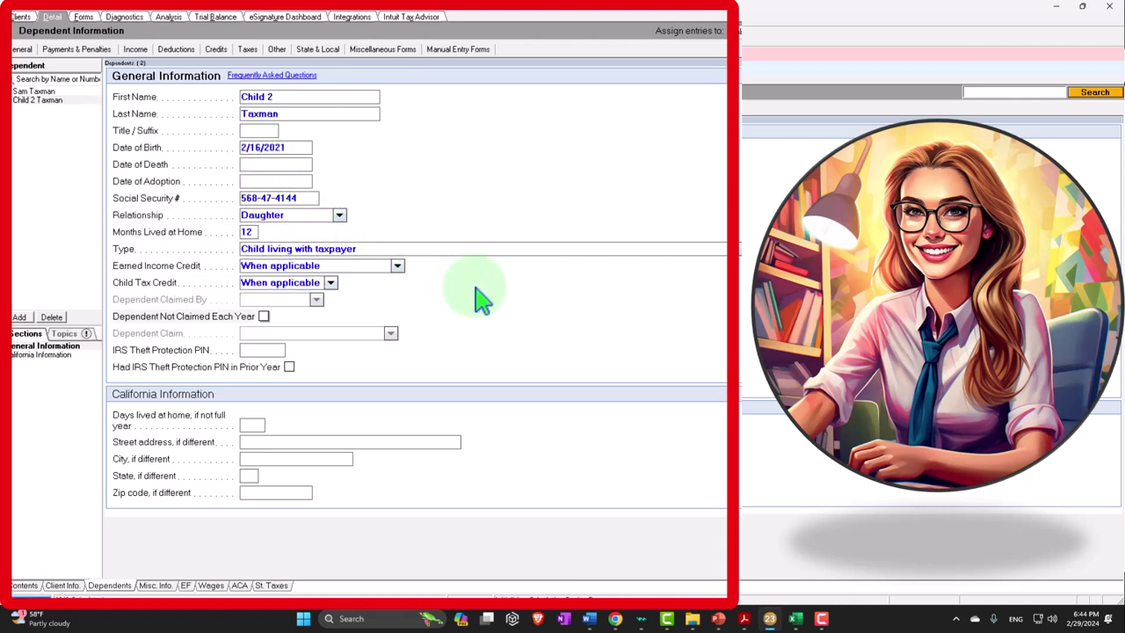
key(Tab)
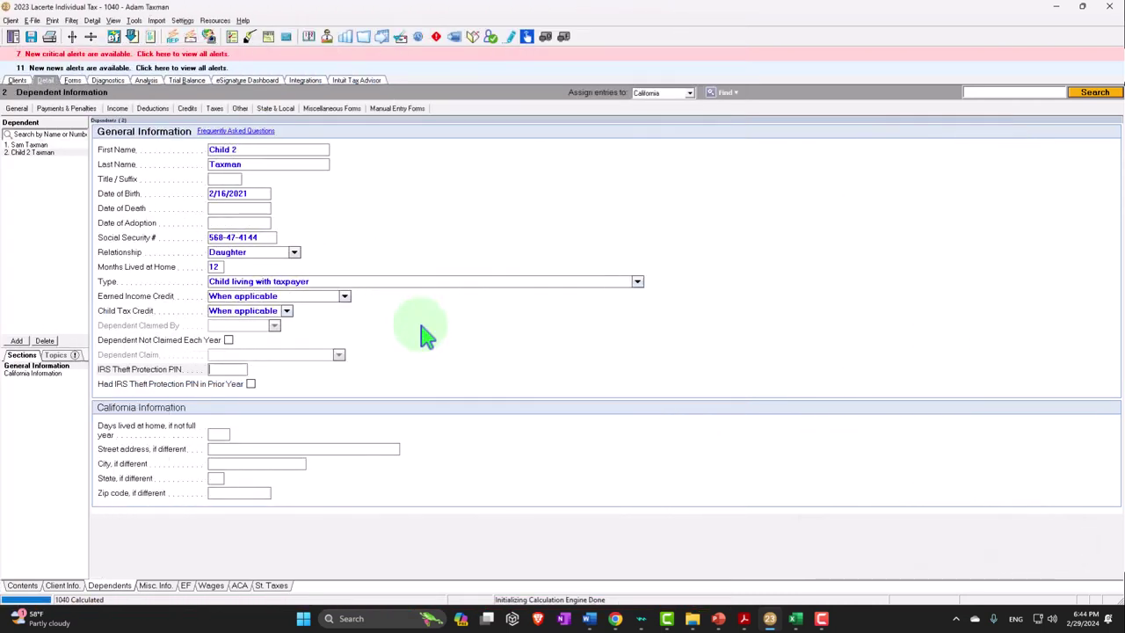
click(74, 80)
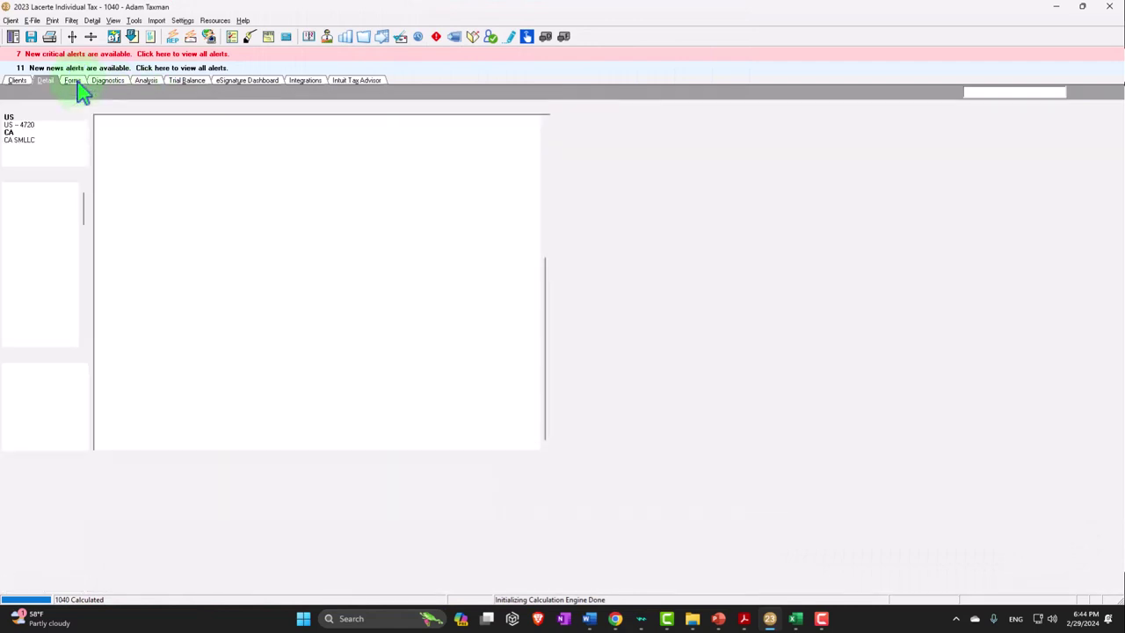
Review Form 1040 pages 1-2: both children listed, 4,000 credit on line 19, 7,131 total tax
click(15, 457)
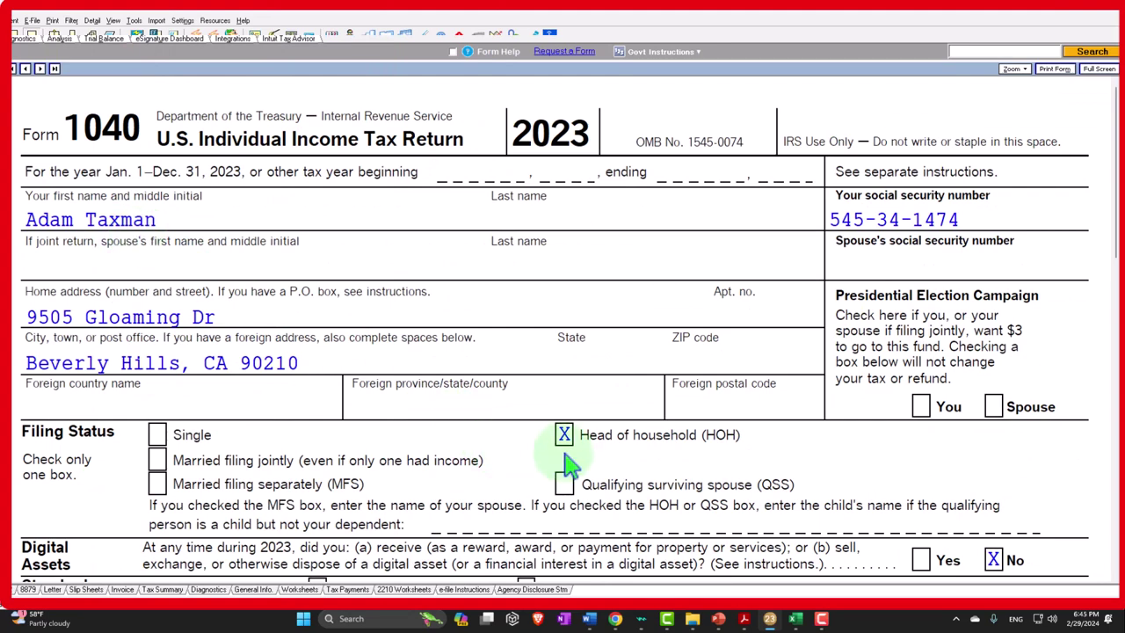
scroll(567, 466, down, 3)
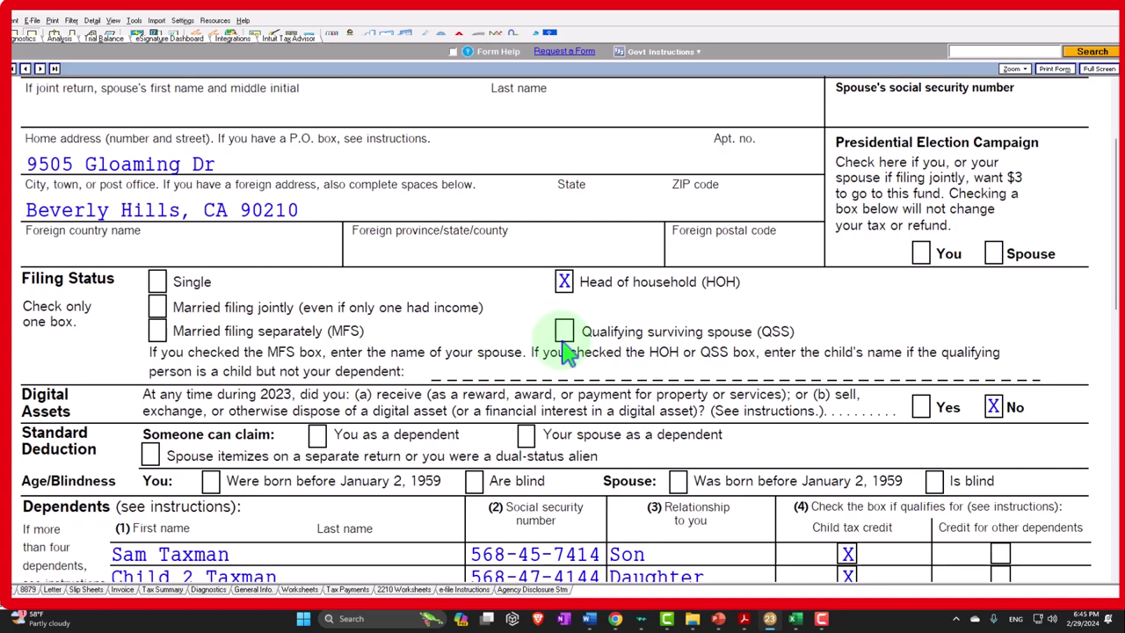
scroll(567, 351, down, 3)
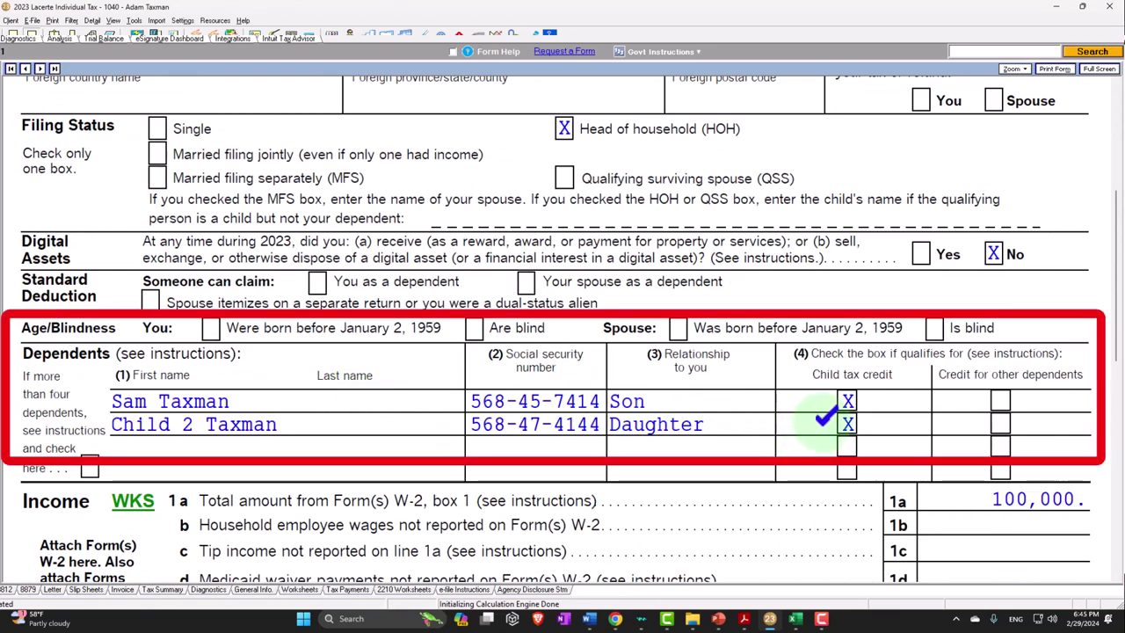
scroll(826, 422, down, 3)
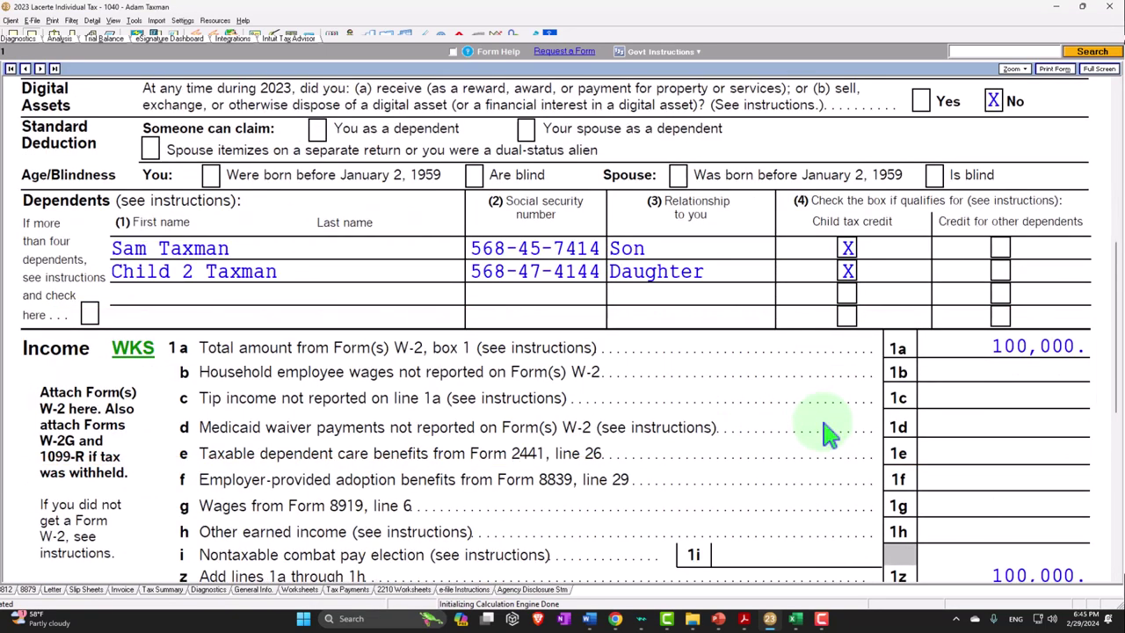
scroll(826, 430, down, 7)
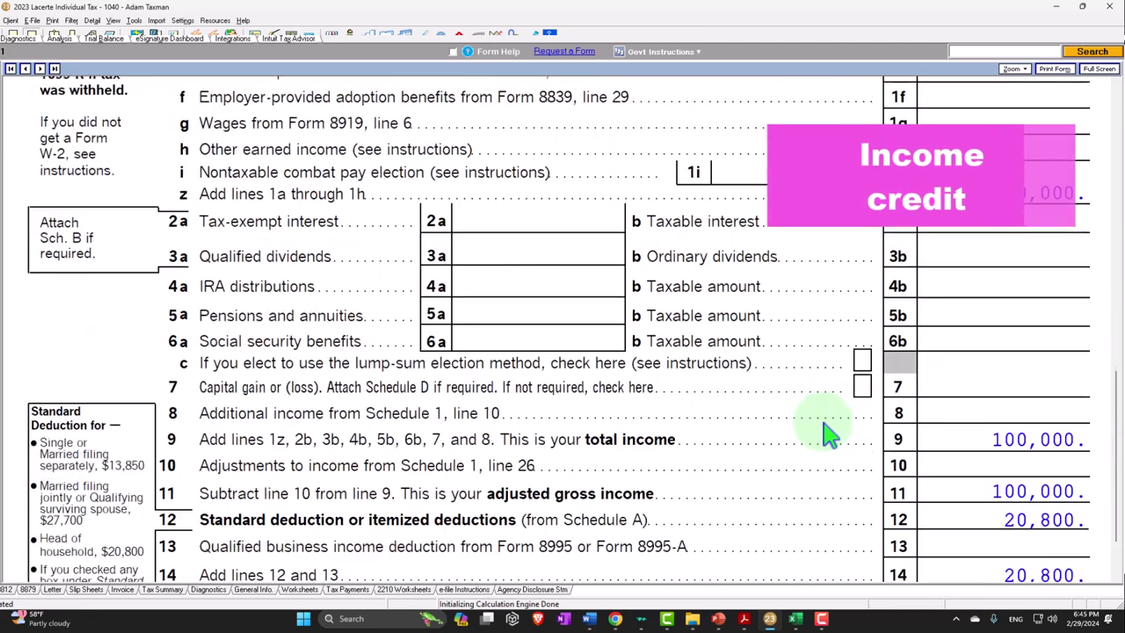
scroll(826, 430, down, 2)
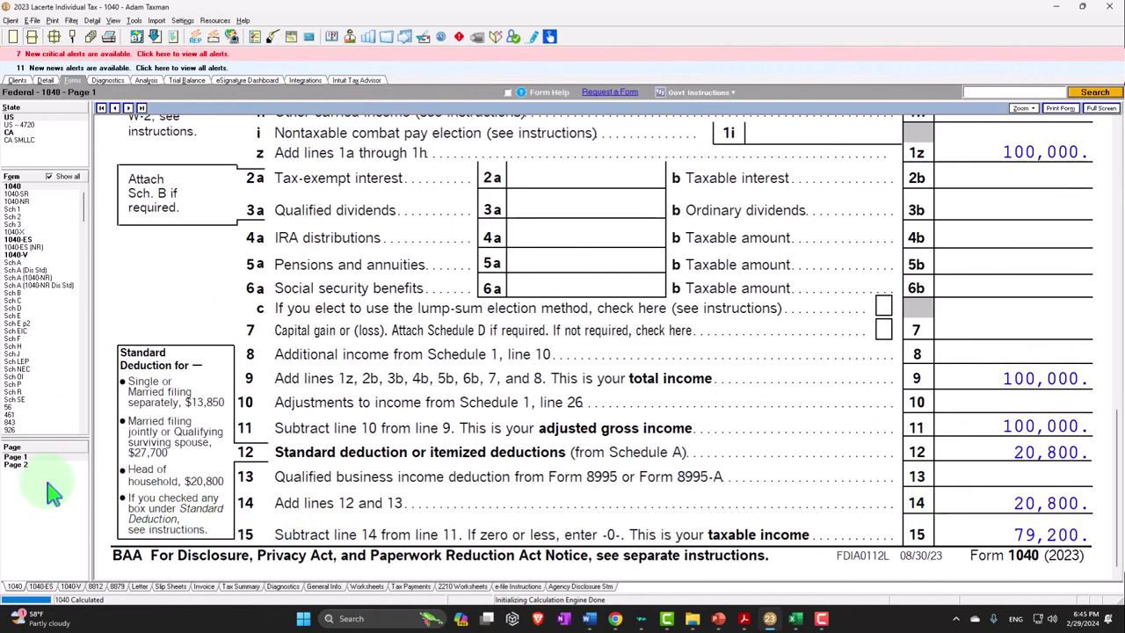
click(15, 464)
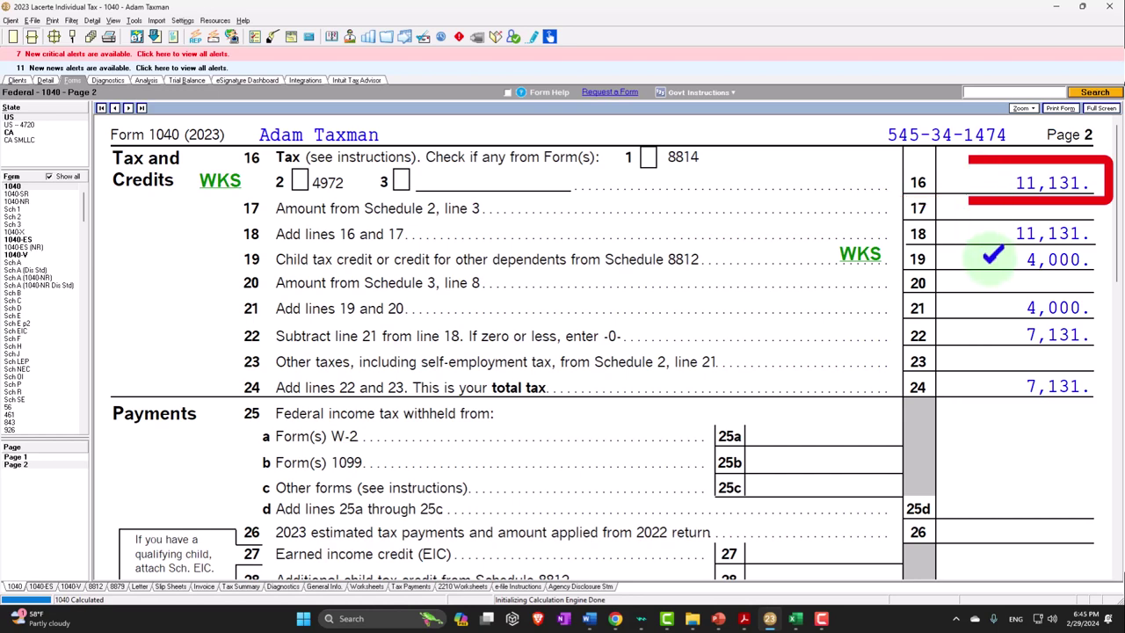
click(794, 618)
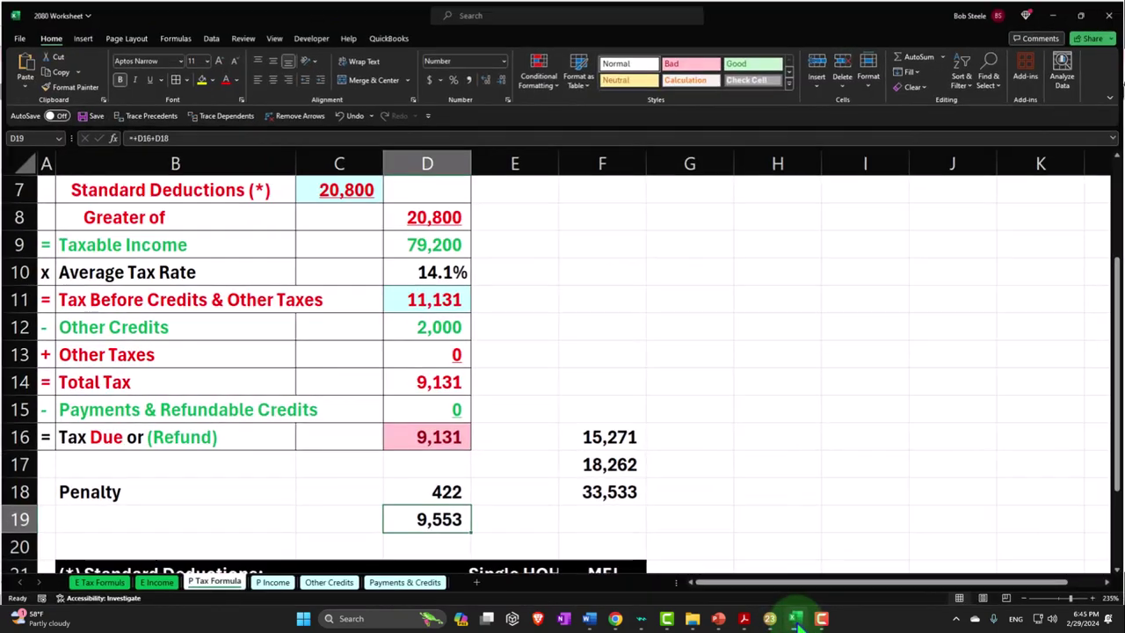
Add a Child 1 row with a 2,000 credit in A5:B5 of the Other Credits sheet
click(497, 576)
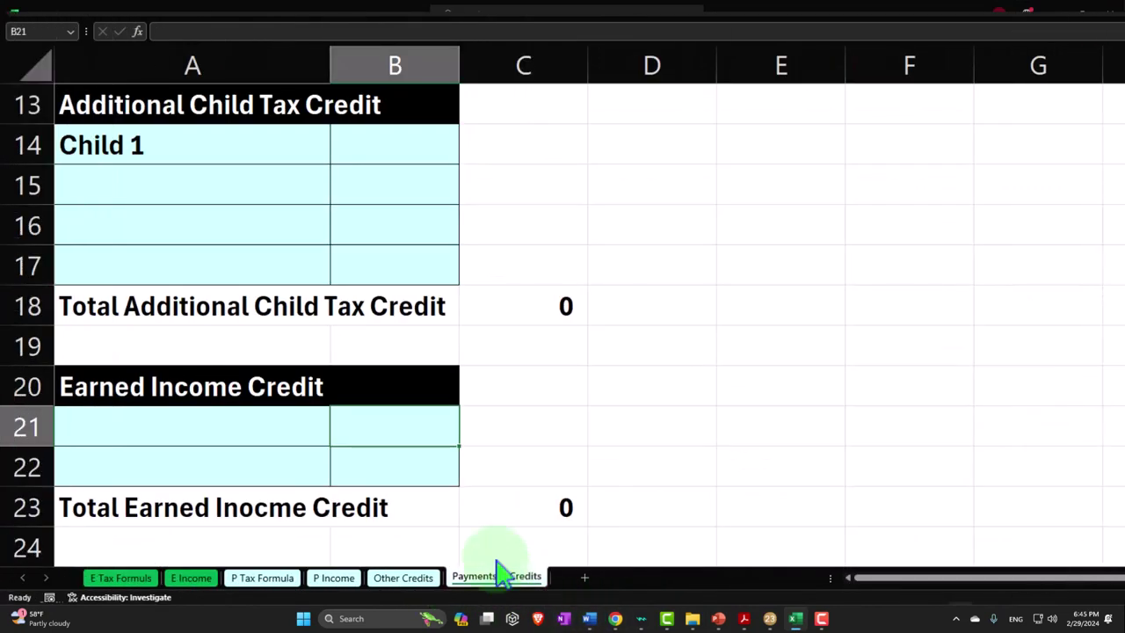
text(Child 1)
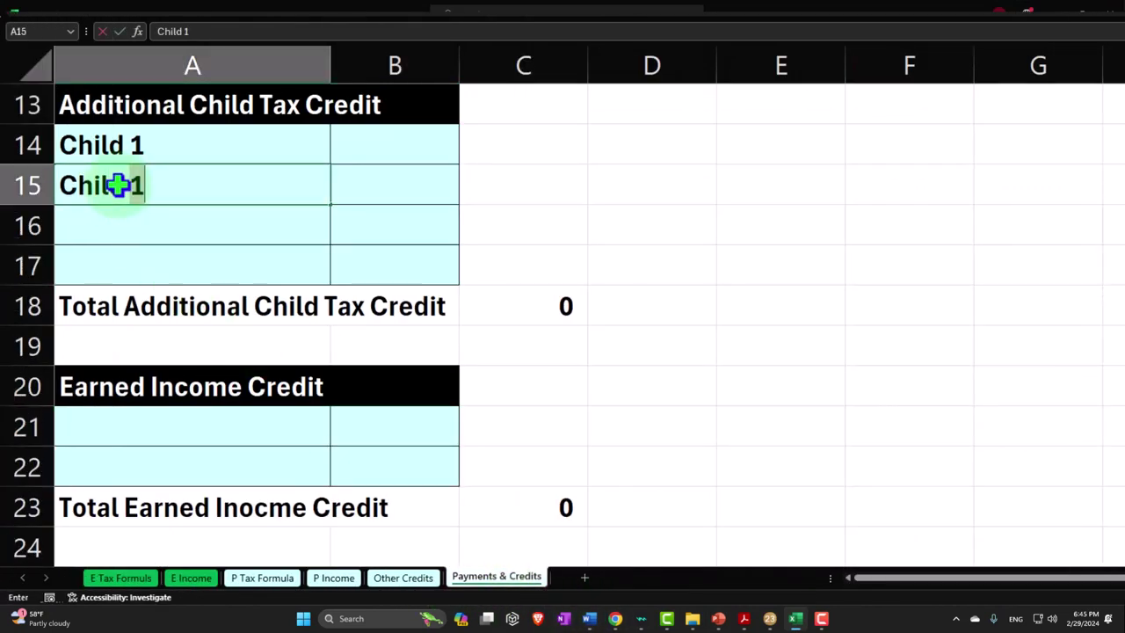
key(Tab)
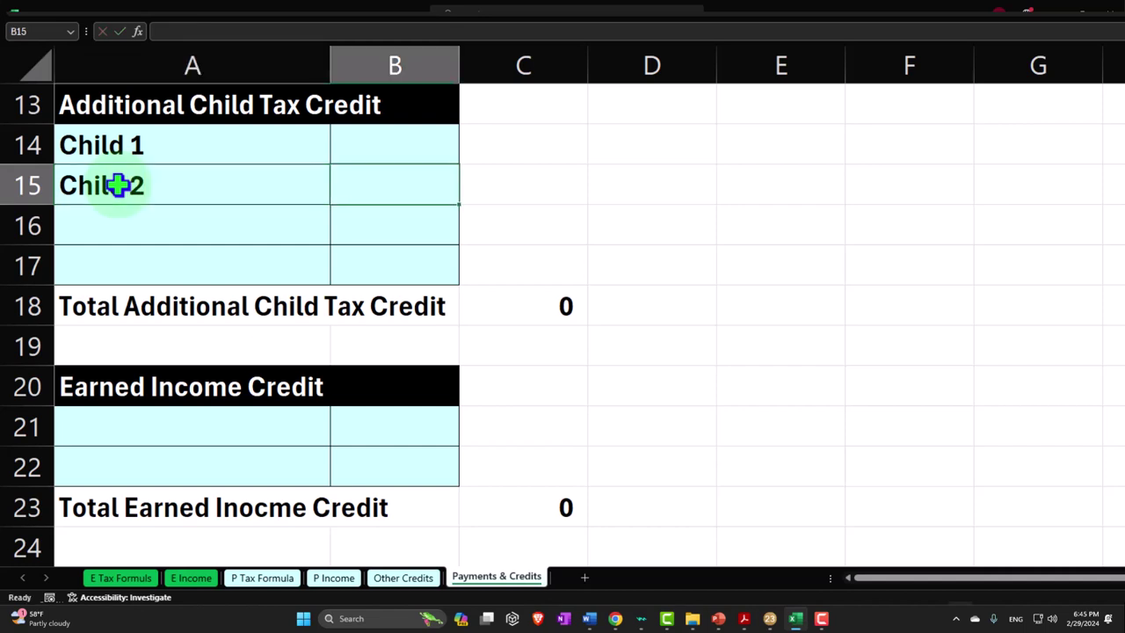
click(395, 577)
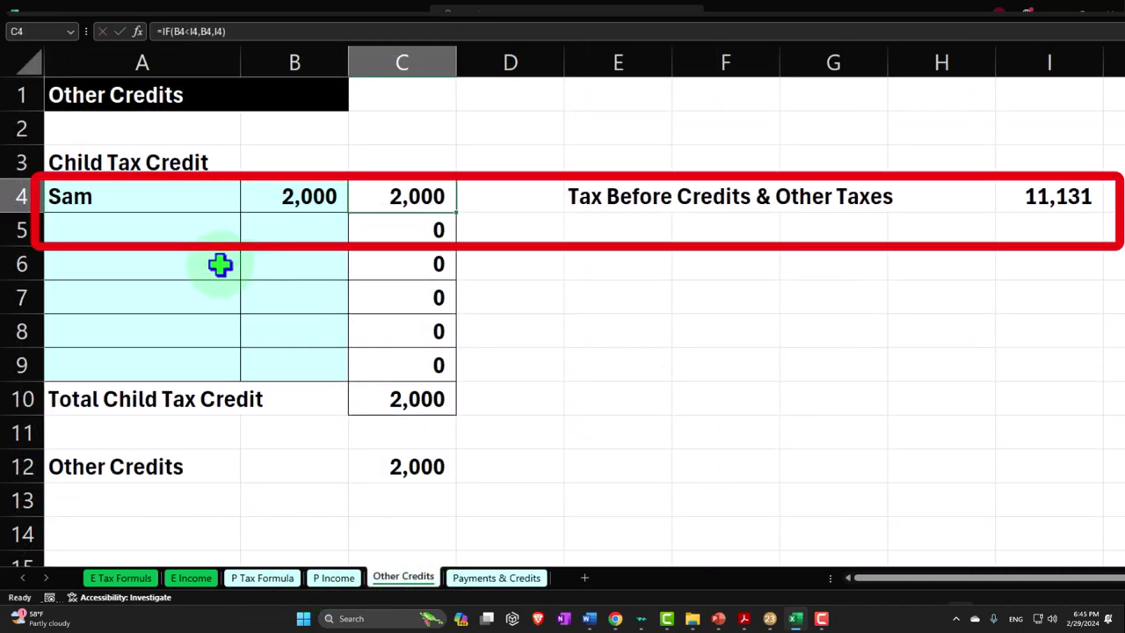
click(155, 238)
text(Child)
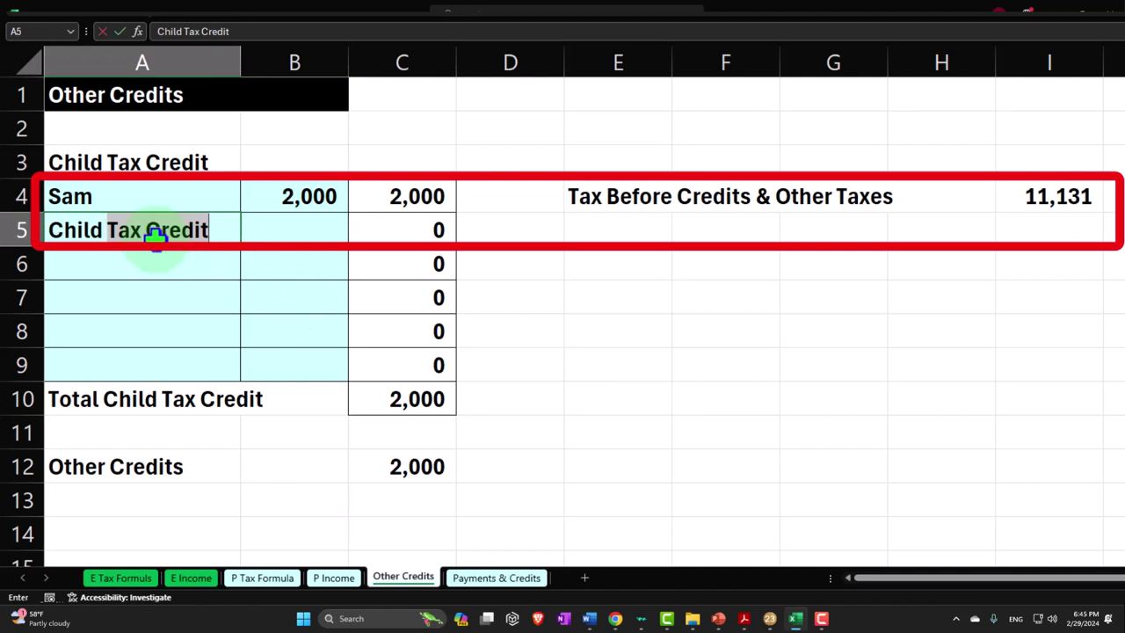
text( 1)
key(Tab)
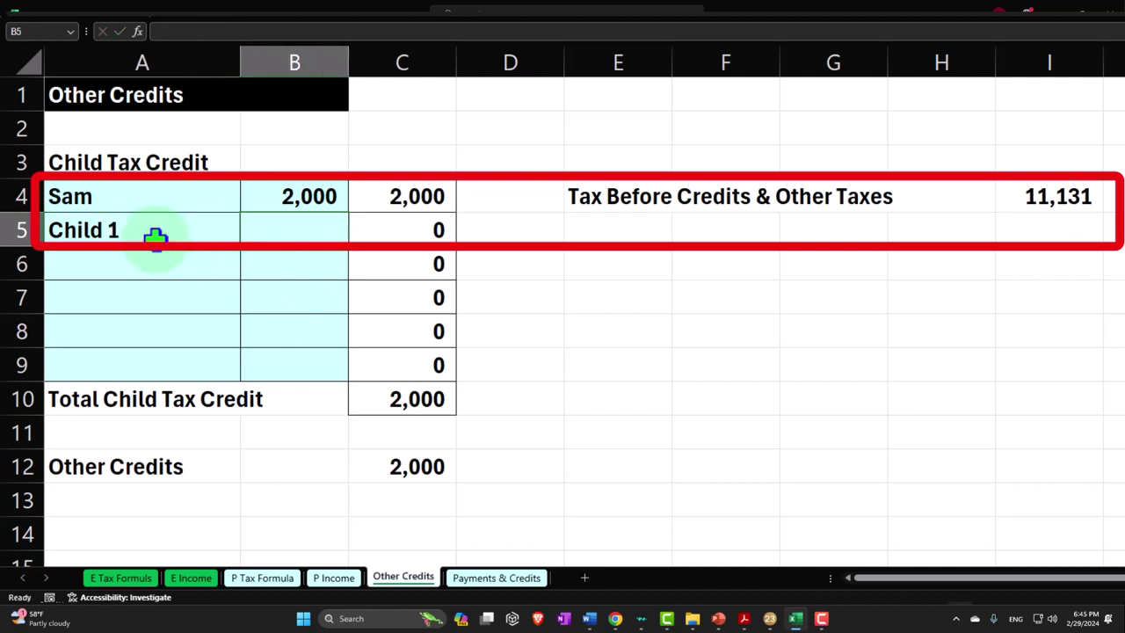
text(2,000)
key(Return)
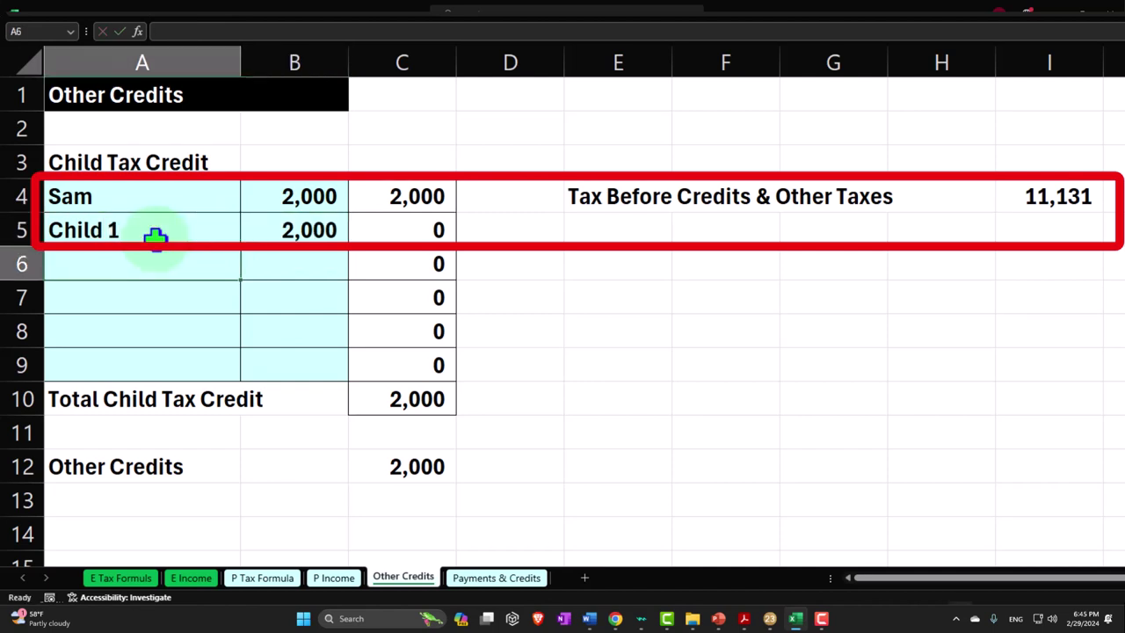
Make both I4 references in the C4 credit formula absolute with F4
key(Right)
key(Right)
key(Right)
key(Up)
key(Up)
key(Left)
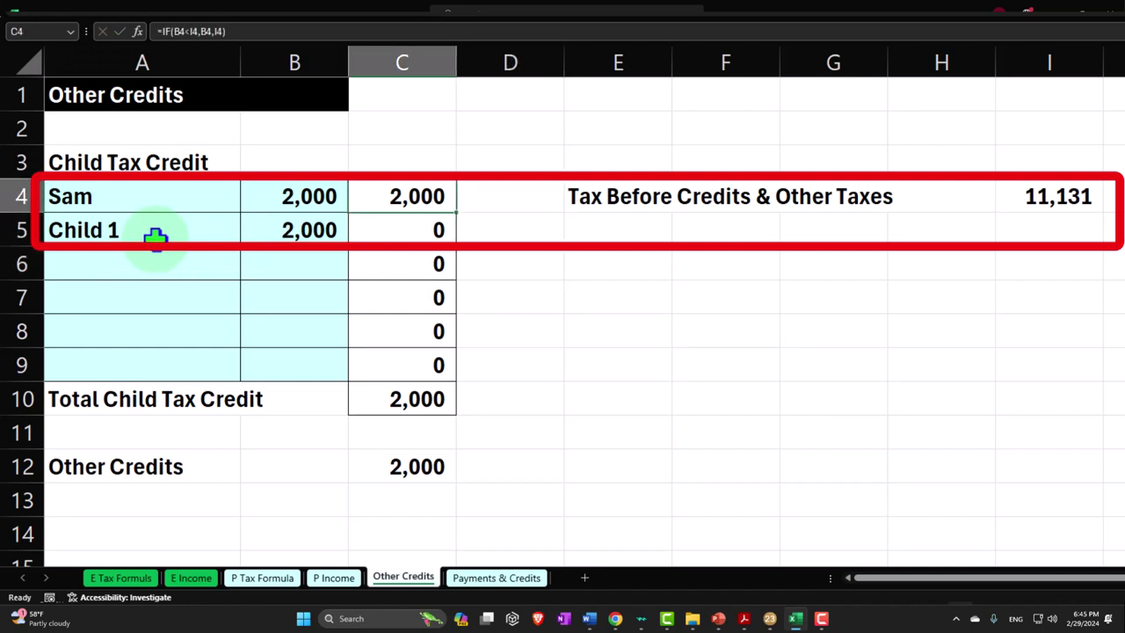
double_click(405, 190)
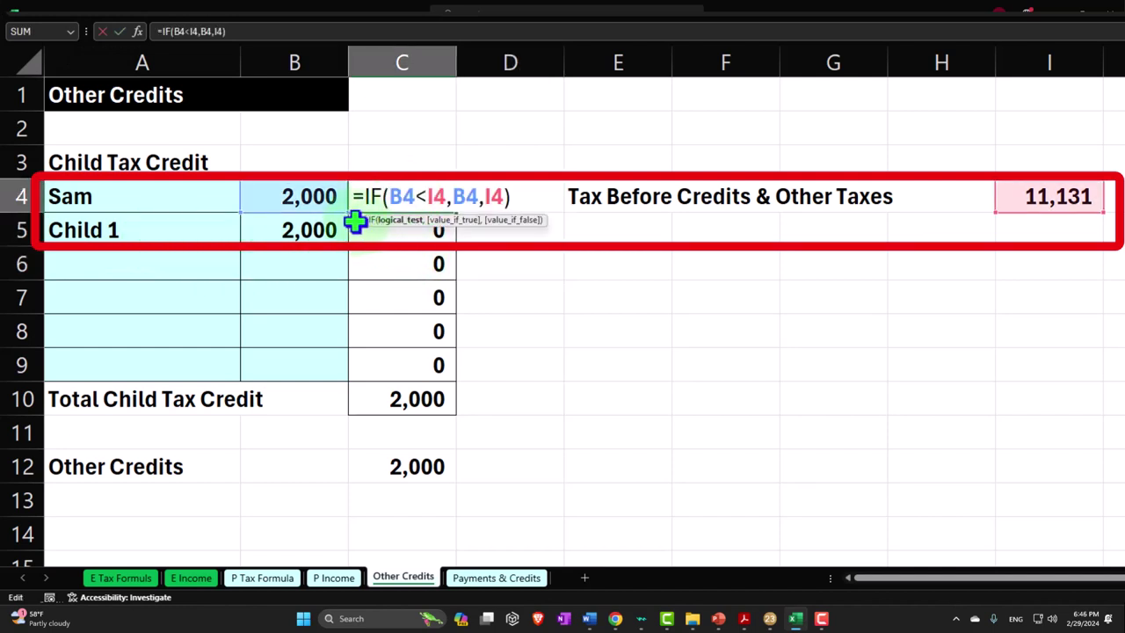
click(432, 195)
key(F4)
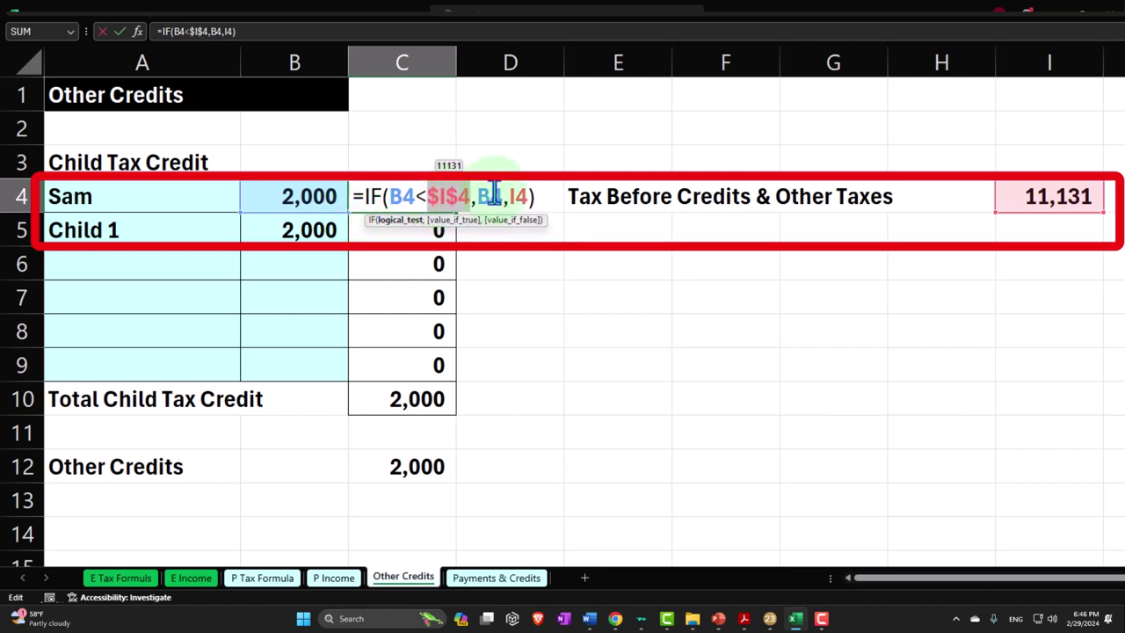
click(521, 198)
key(F4)
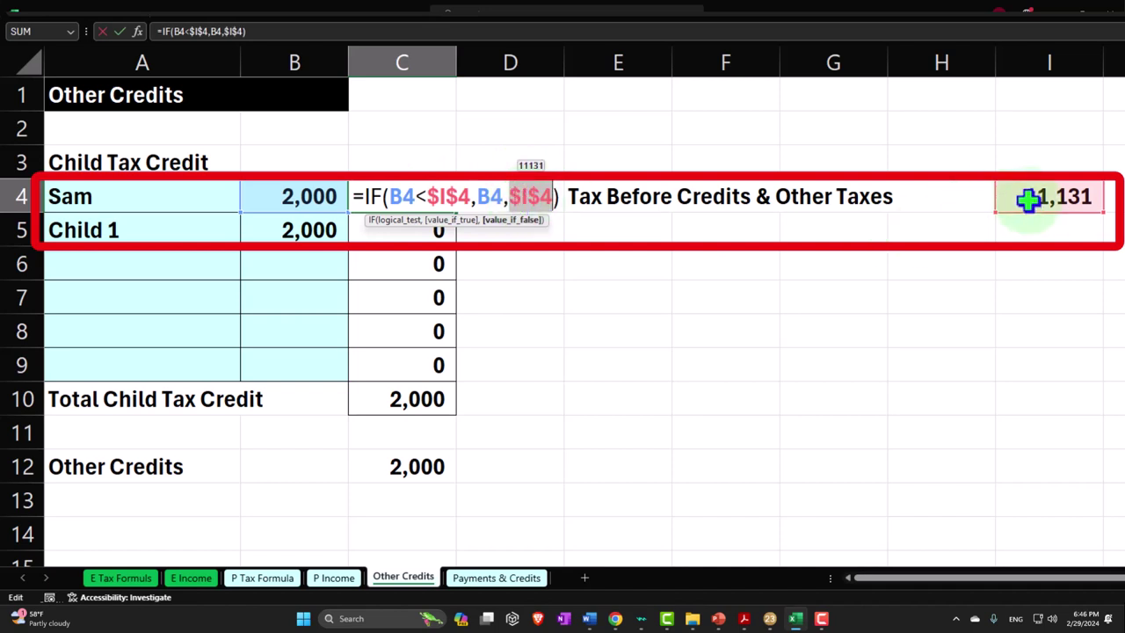
key(Return)
Fill C4 down to C9 for a 4,000 total credit, then check Total Tax 7,131 on P Tax Formula
click(452, 198)
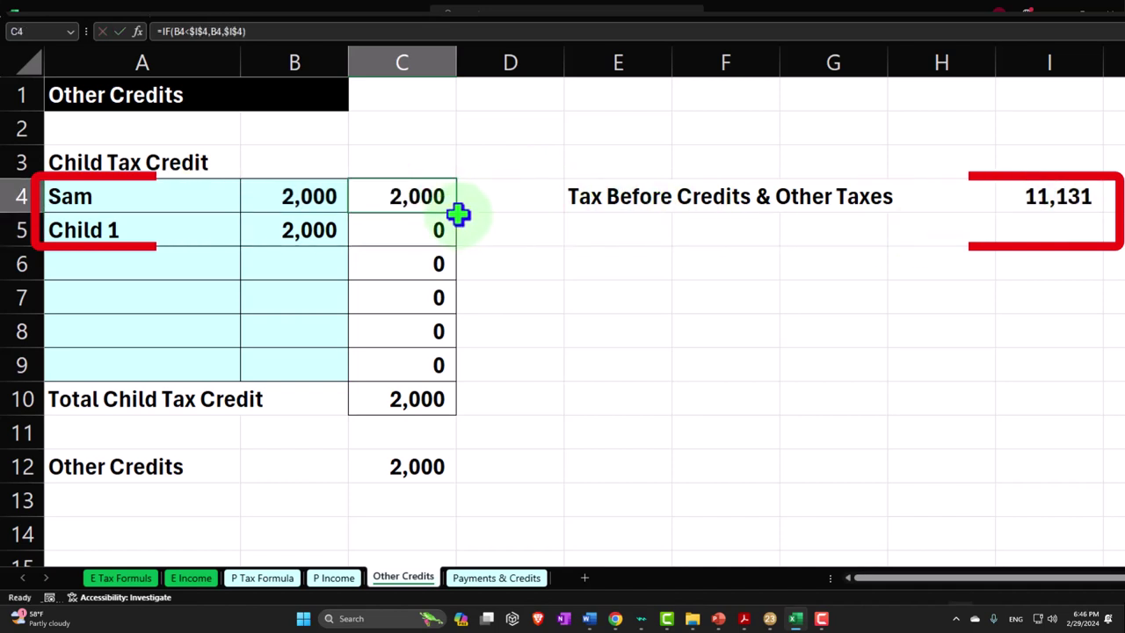
drag(458, 214, 463, 375)
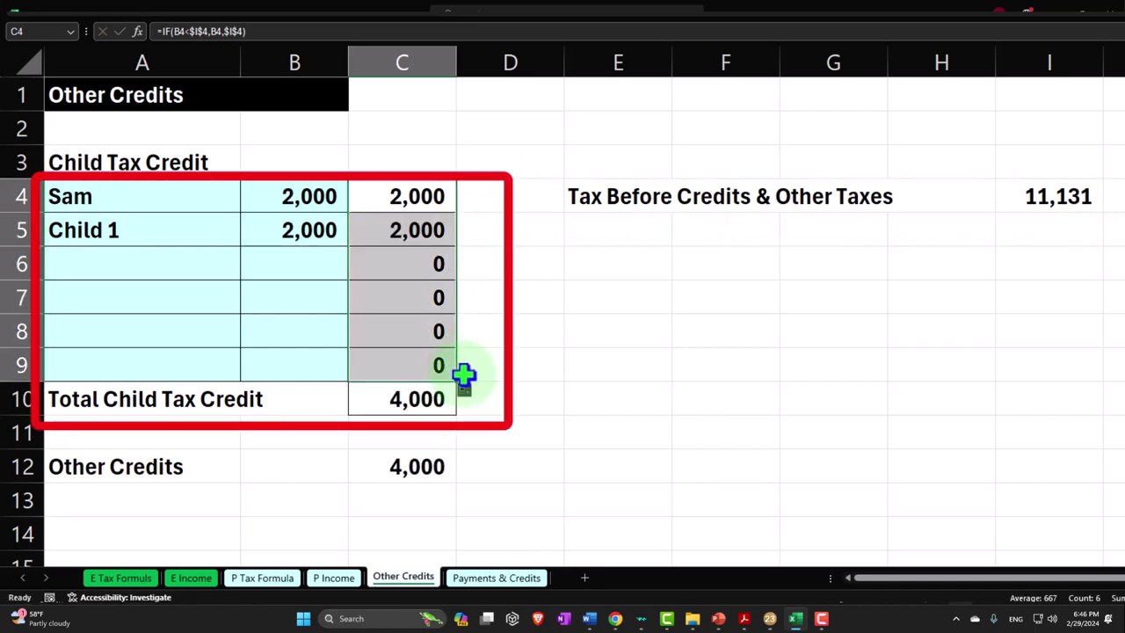
click(425, 399)
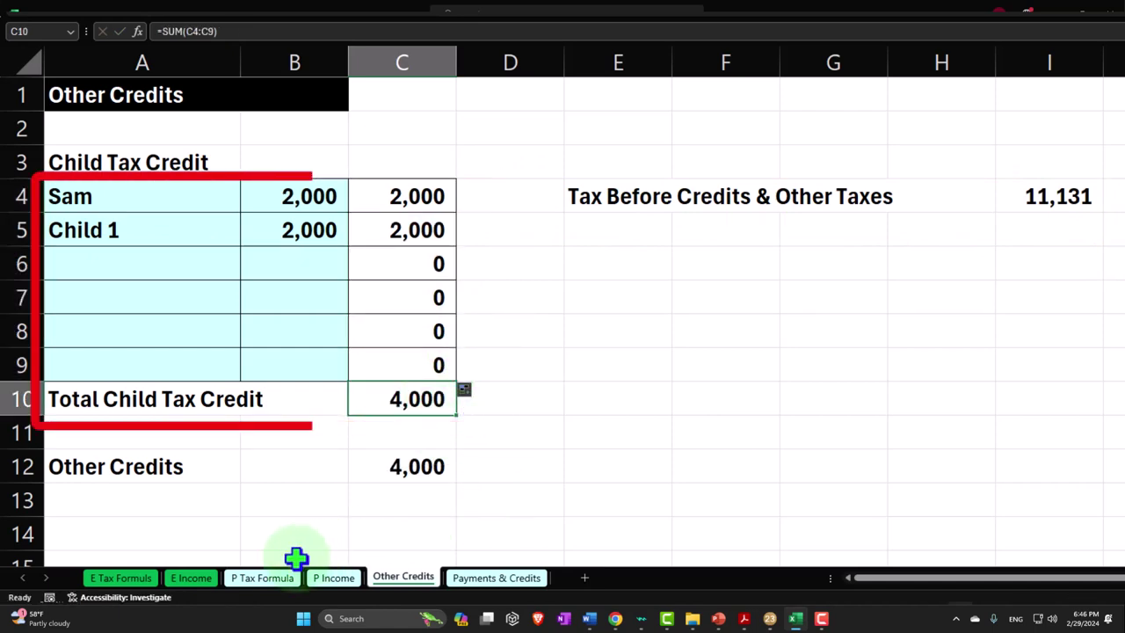
click(268, 578)
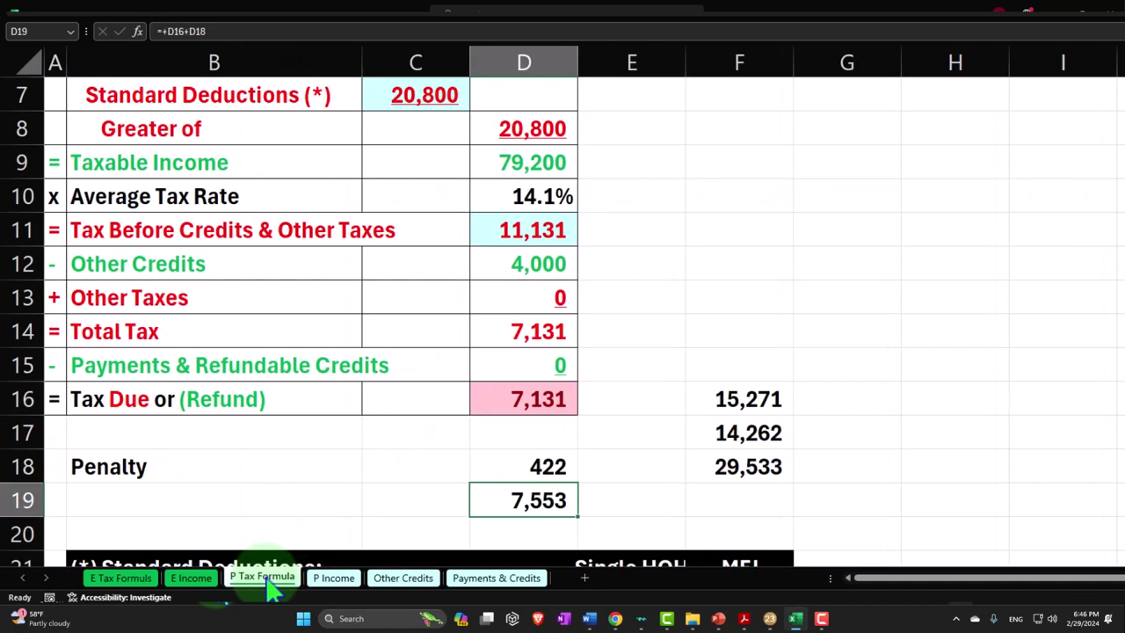
click(502, 266)
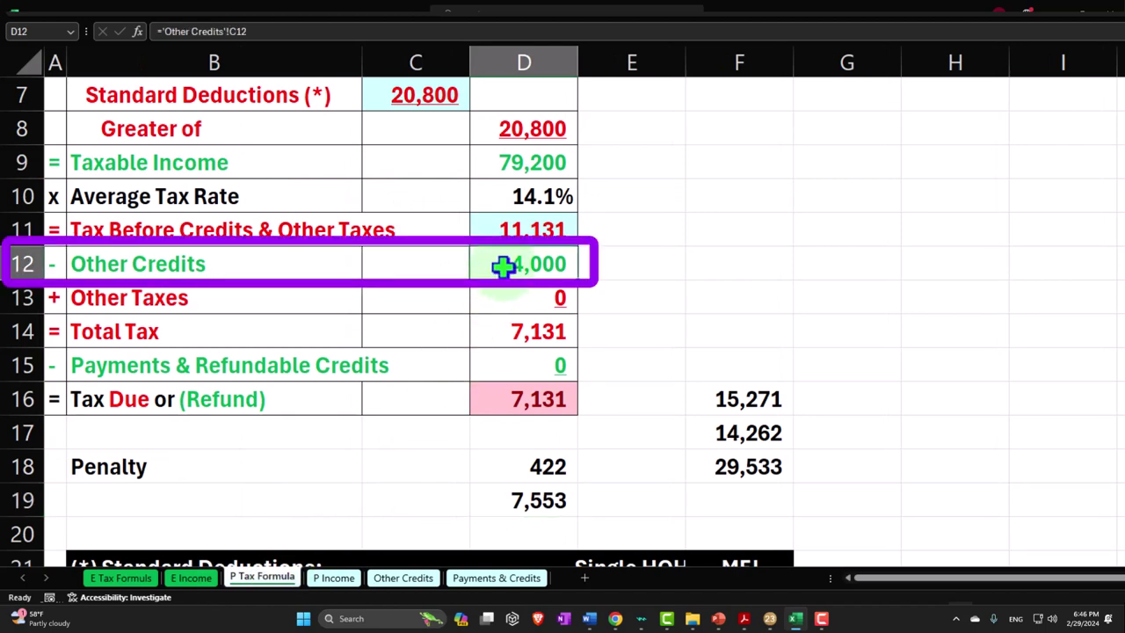
click(502, 333)
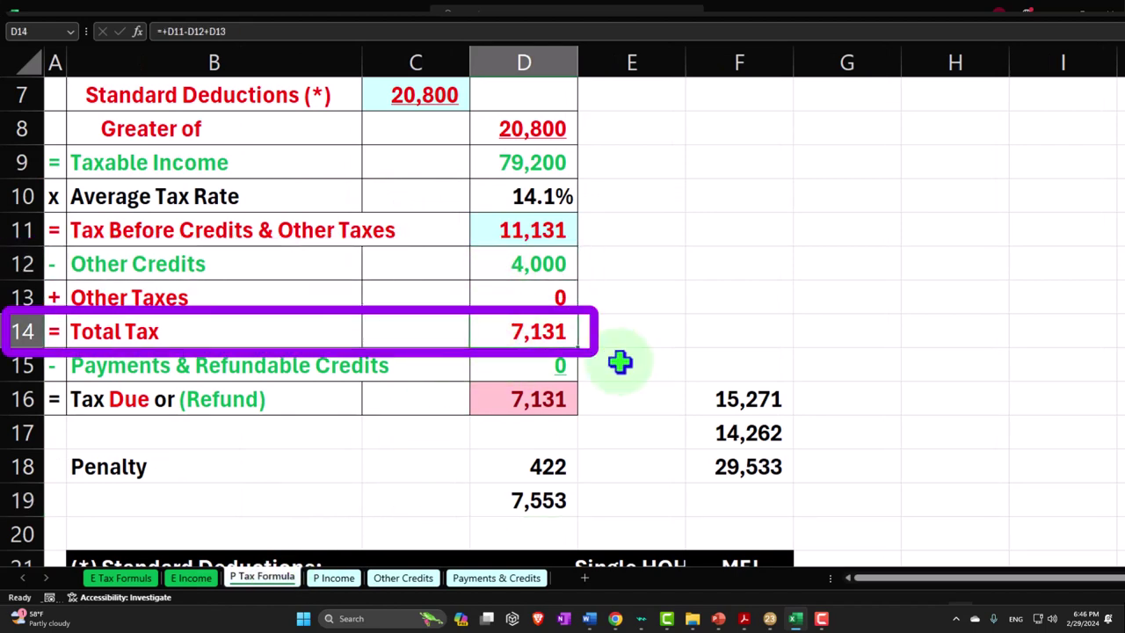
Compare the worksheet's Tax Due with the totals on Lacerte's Form 1040
key(Down)
key(Down)
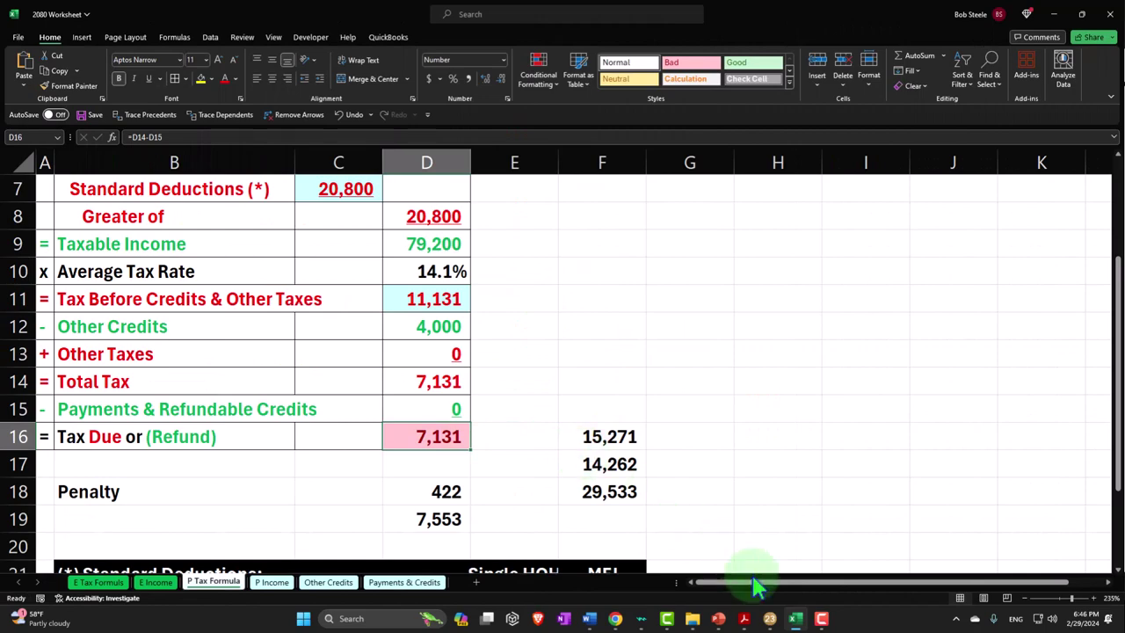
click(770, 618)
scroll(866, 512, down, 3)
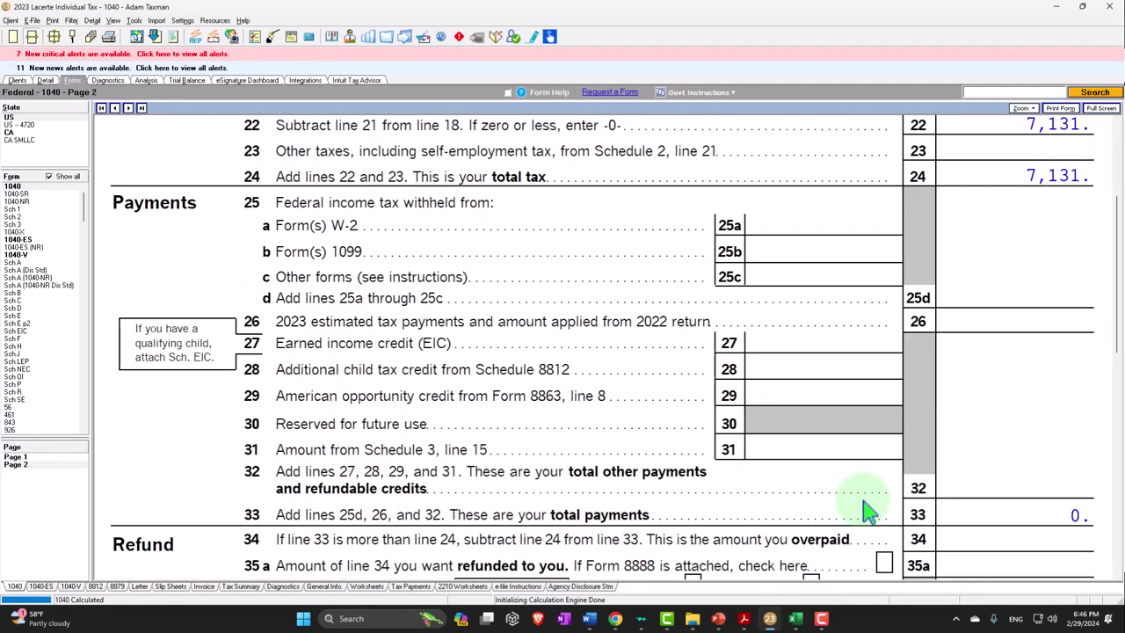
scroll(867, 512, down, 5)
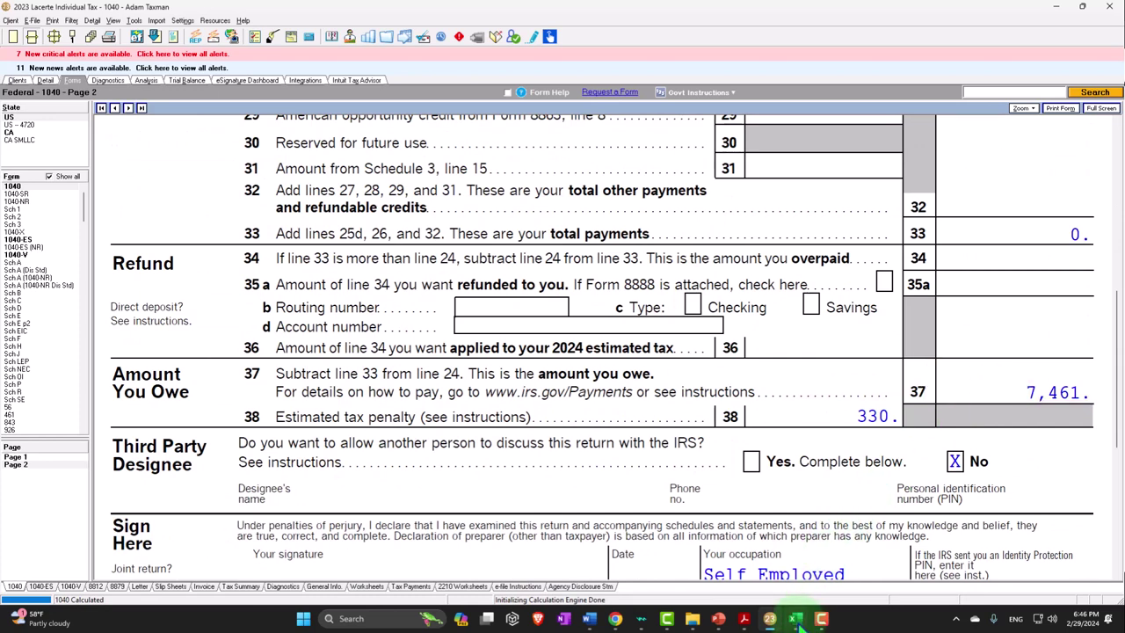
Enter a 330 penalty in D18 for a 7,461 total, then show Lacerte's Form 1040 page 1
mouse_move(794, 618)
click(631, 530)
click(447, 492)
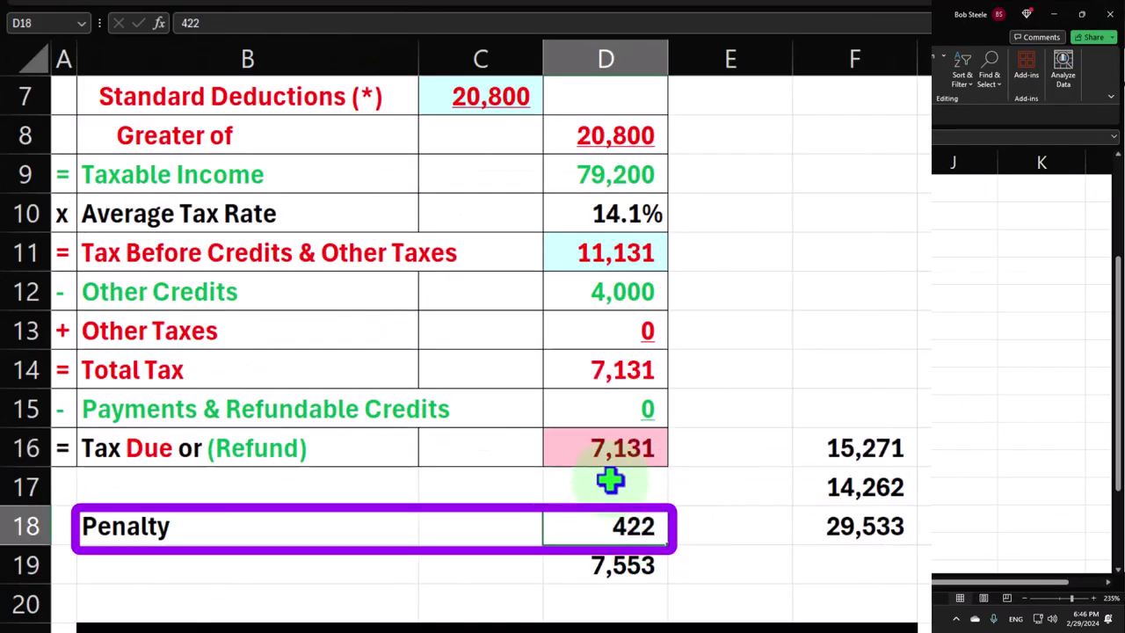
text(330)
key(Return)
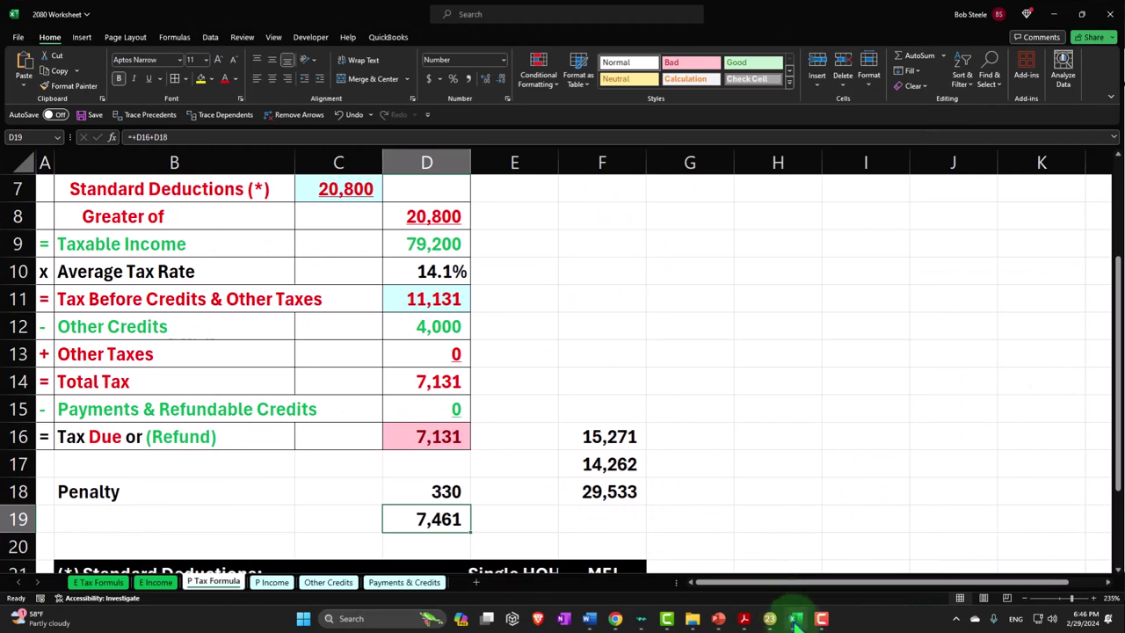
click(794, 618)
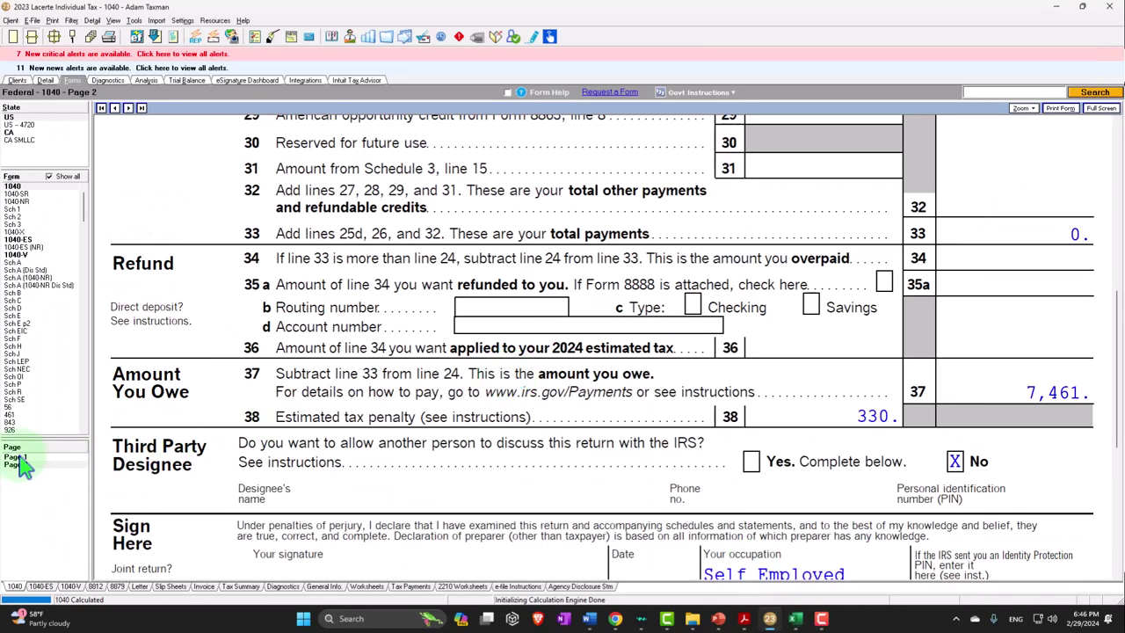
click(15, 457)
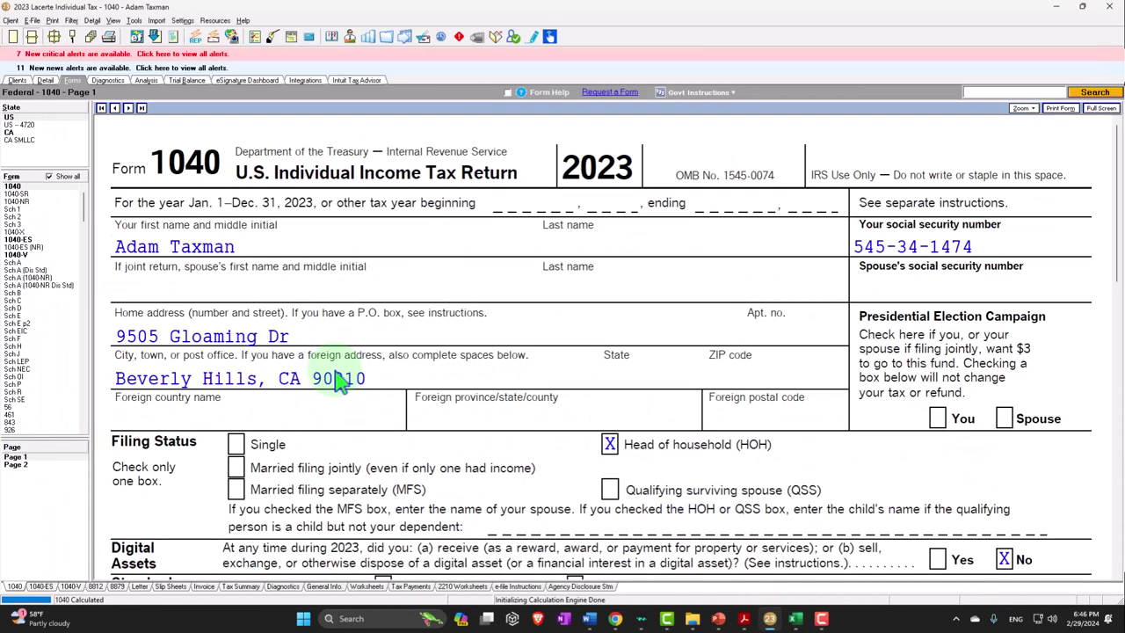
Set filing status to Married filing jointly in Client Information and return to the form
scroll(343, 379, down, 2)
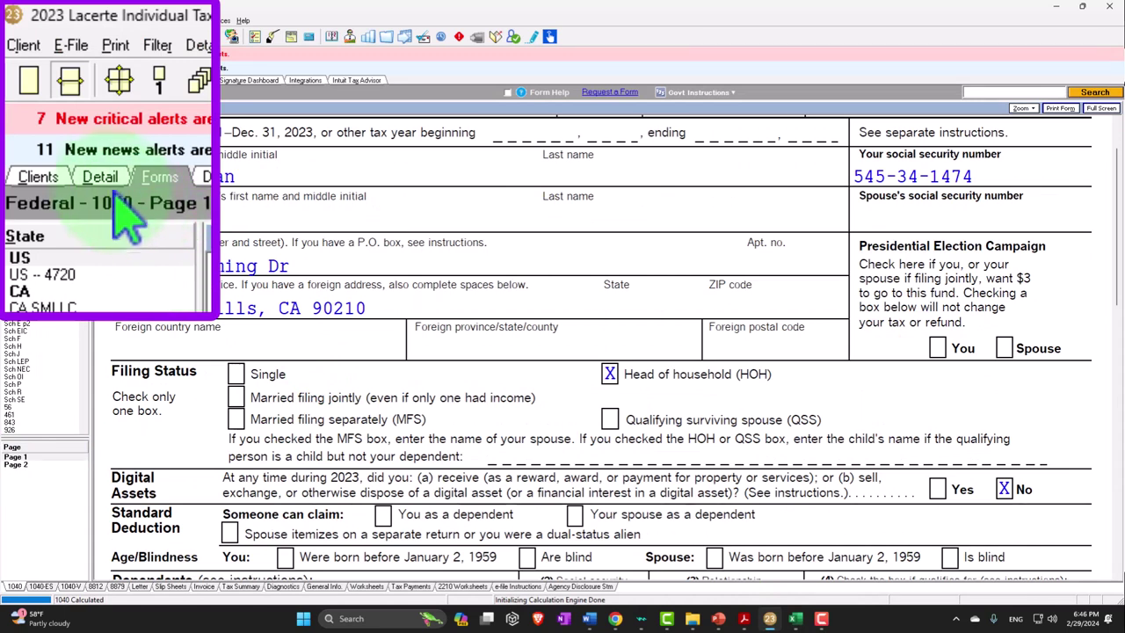
click(44, 80)
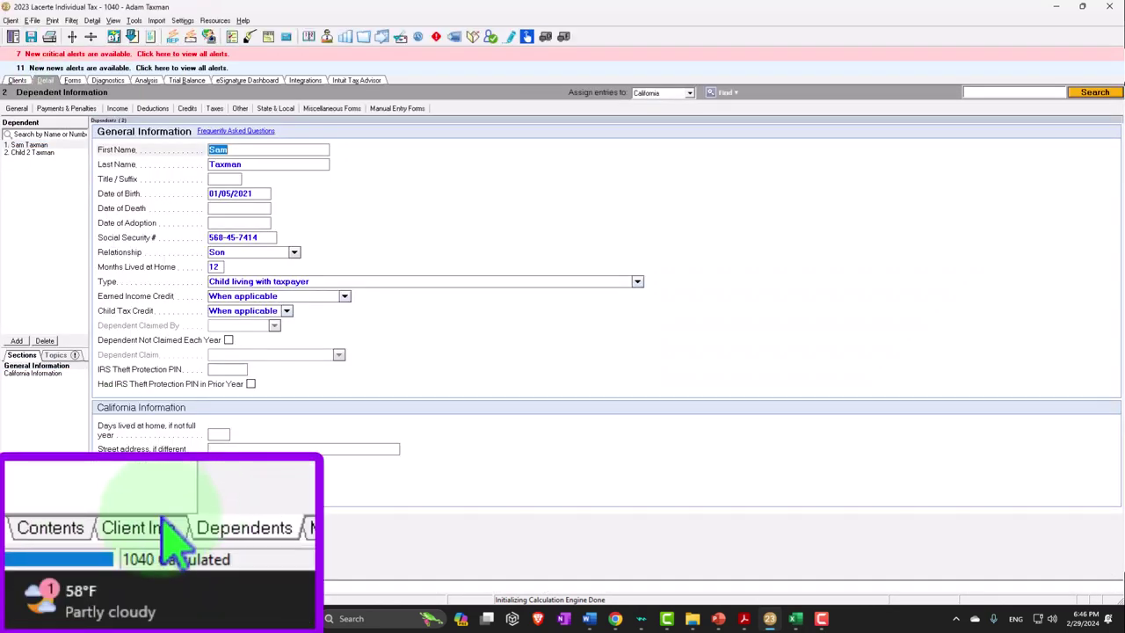
click(70, 585)
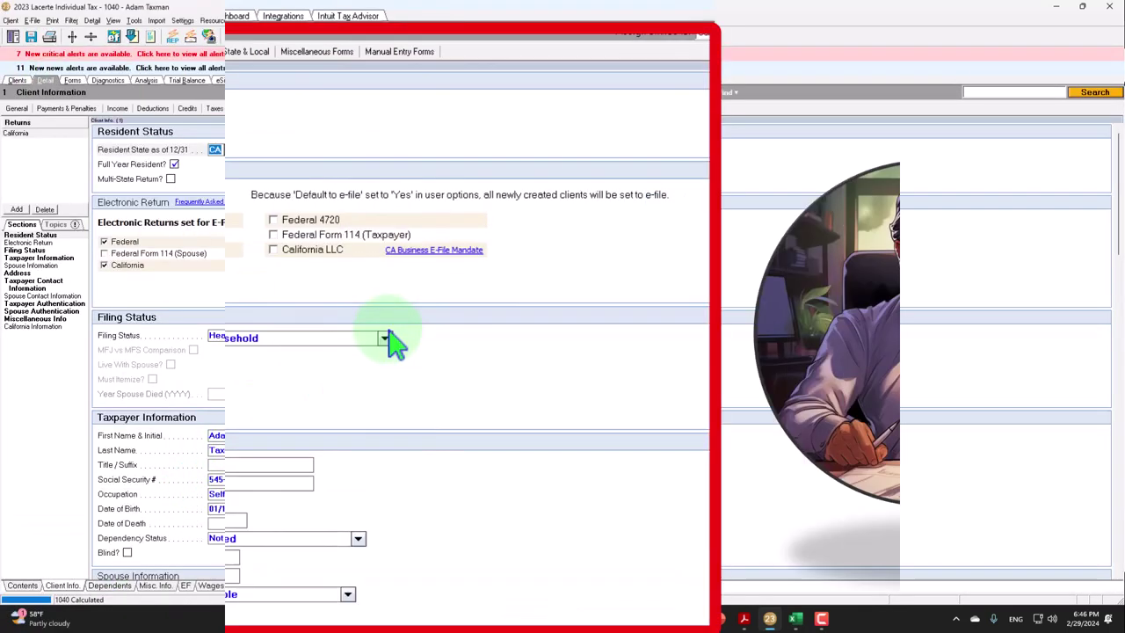
click(384, 339)
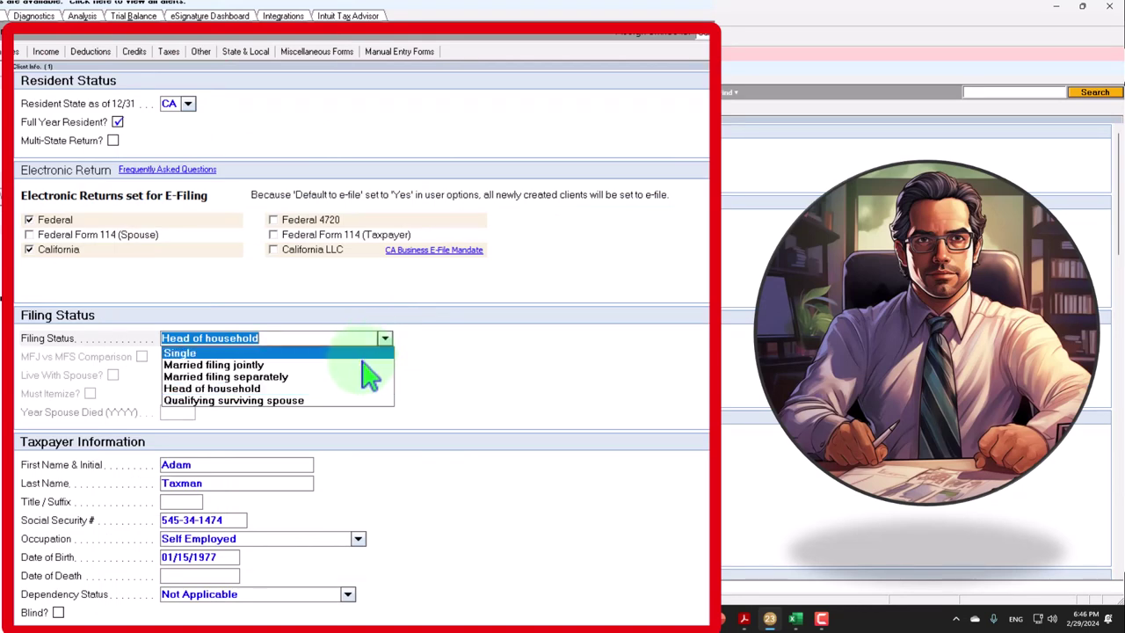
click(362, 363)
scroll(382, 443, down, 5)
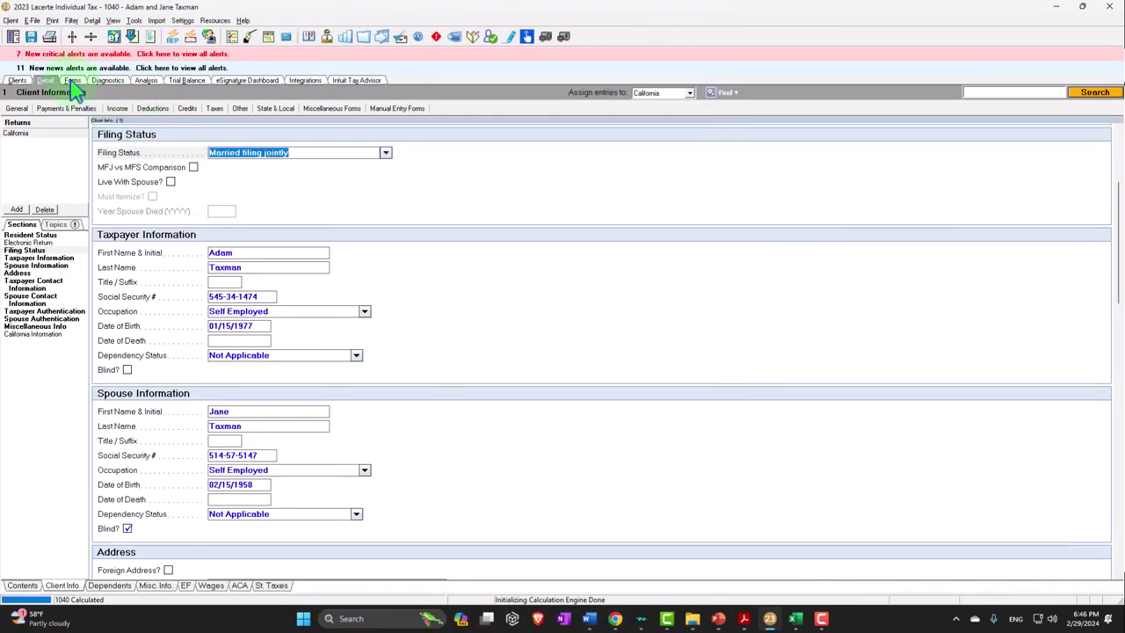
click(73, 82)
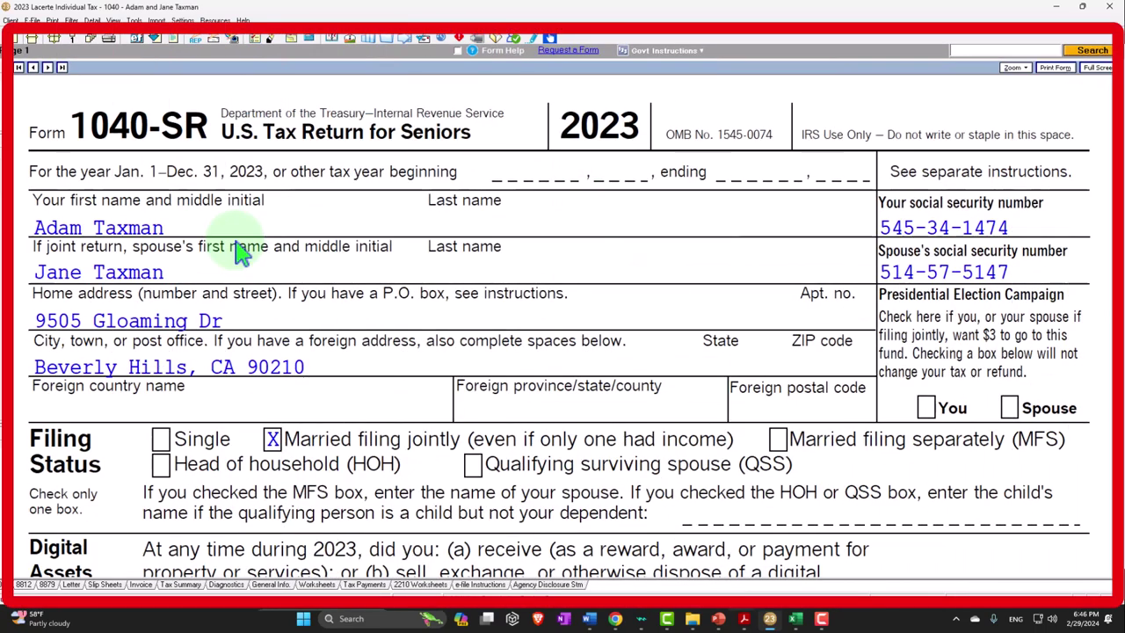
scroll(237, 248, down, 3)
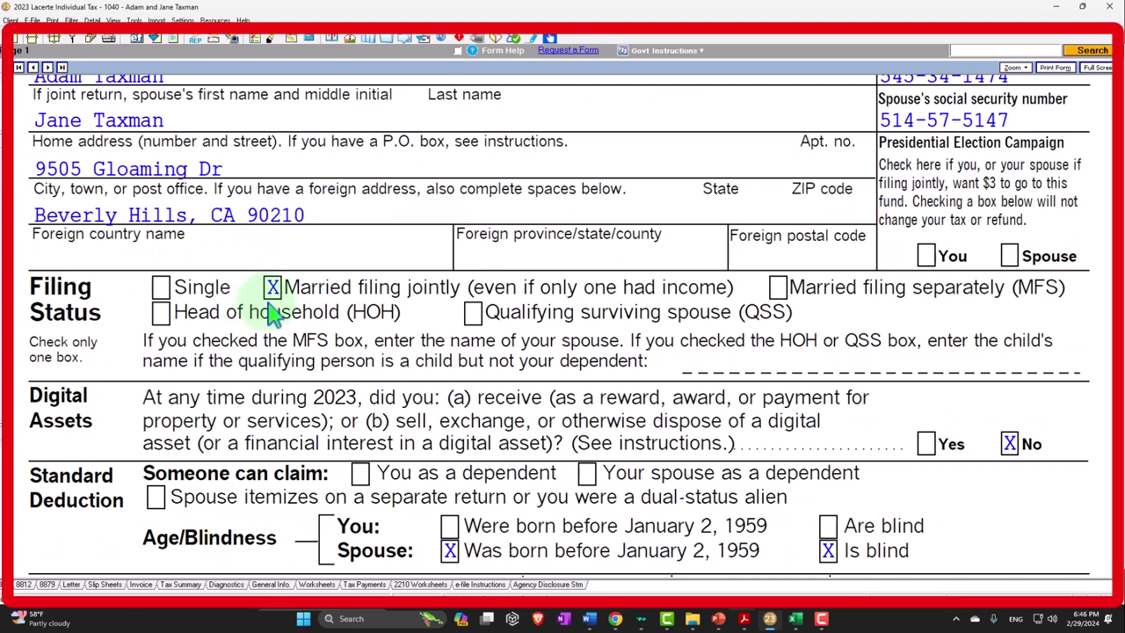
scroll(272, 312, down, 3)
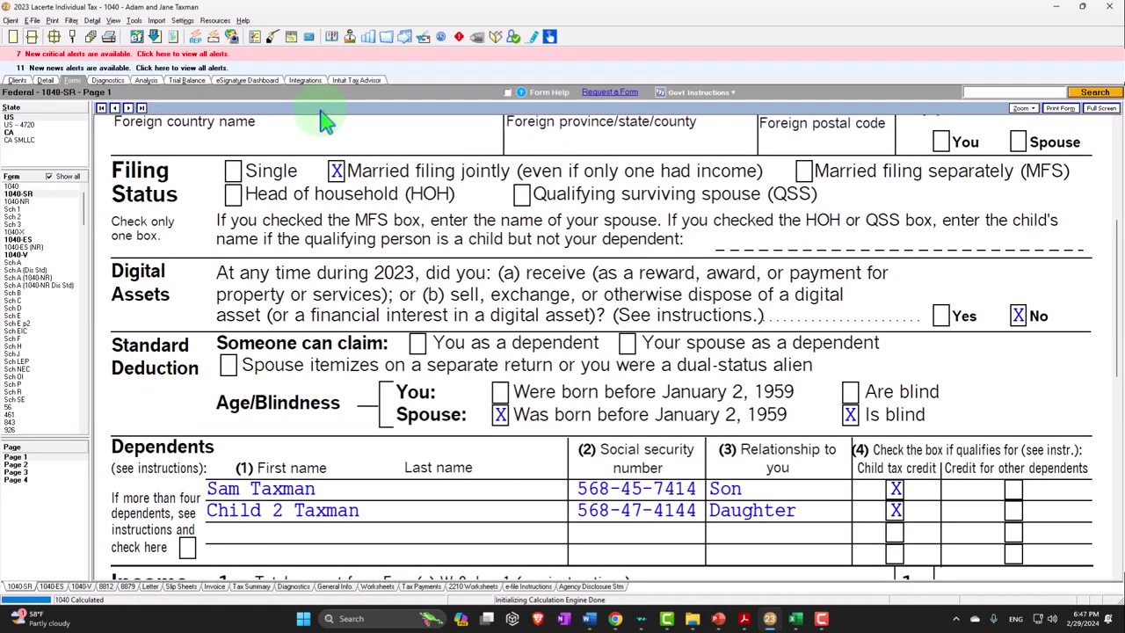
click(45, 82)
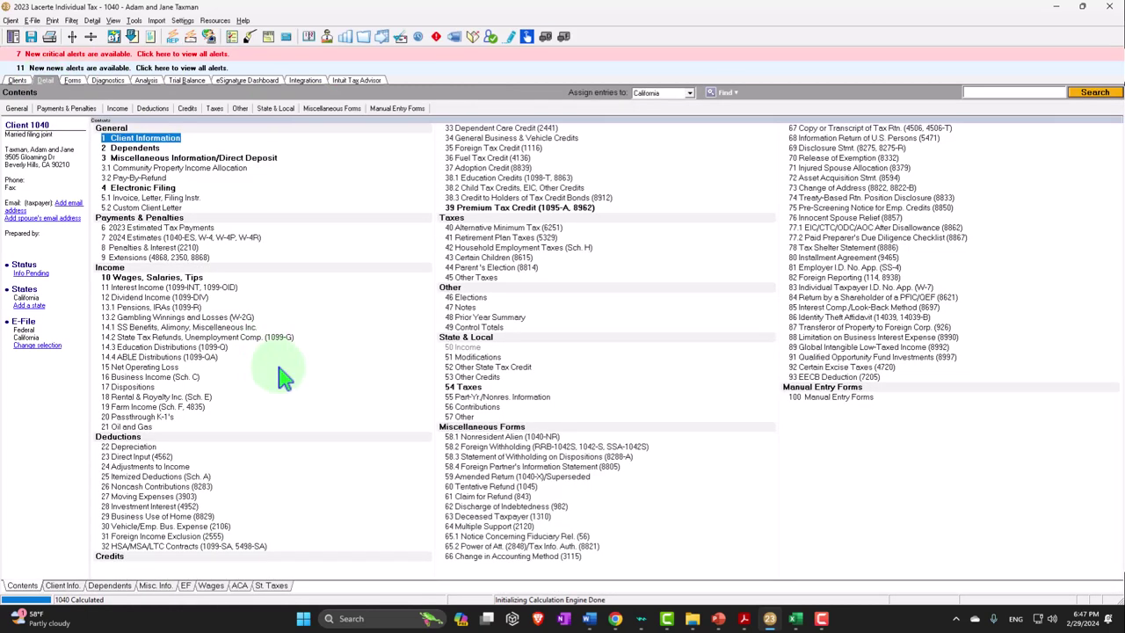
click(76, 587)
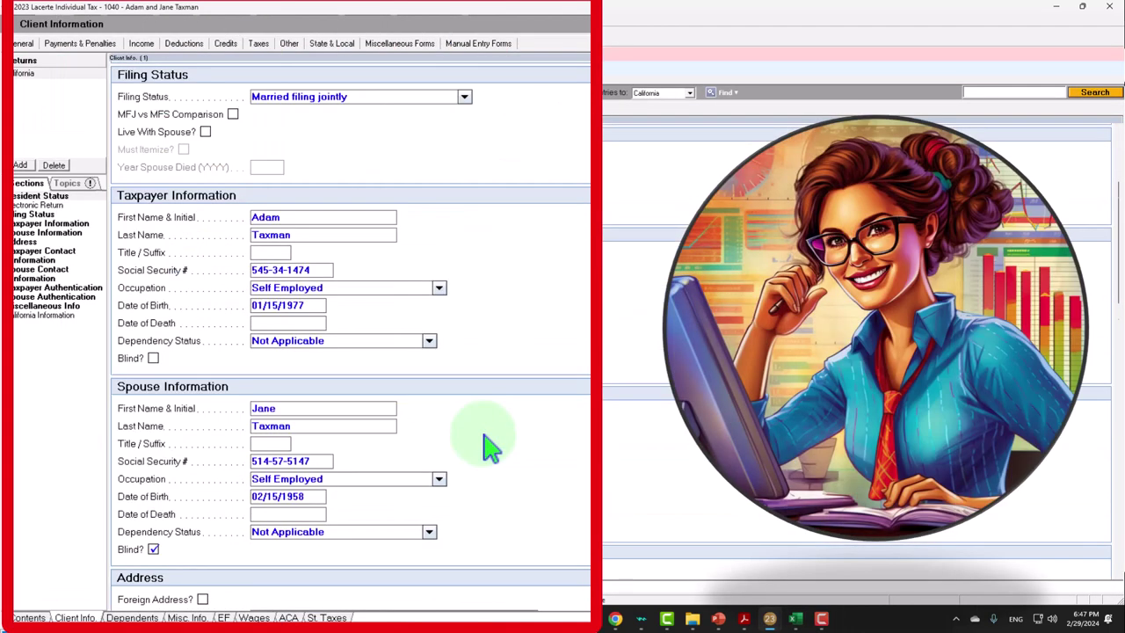
scroll(489, 446, down, 2)
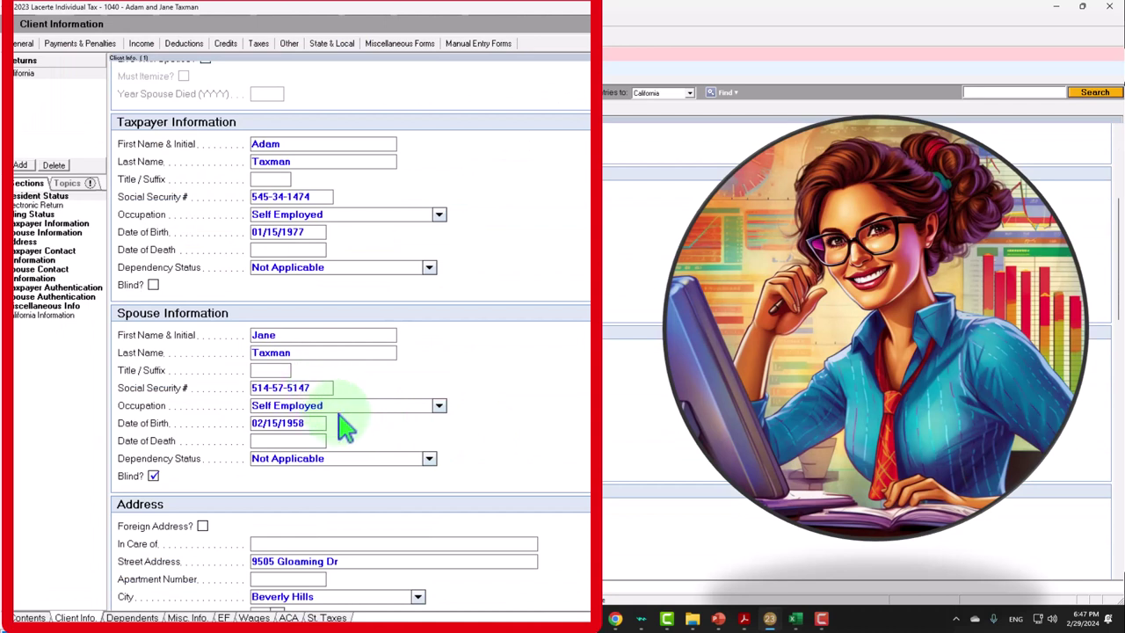
click(309, 424)
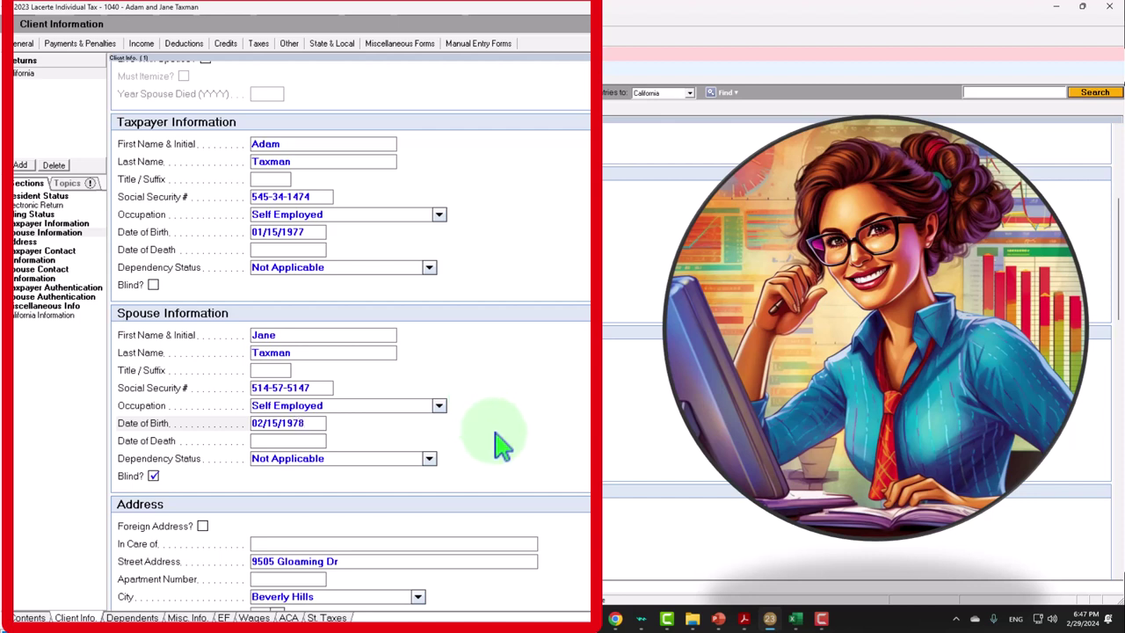
key(Tab)
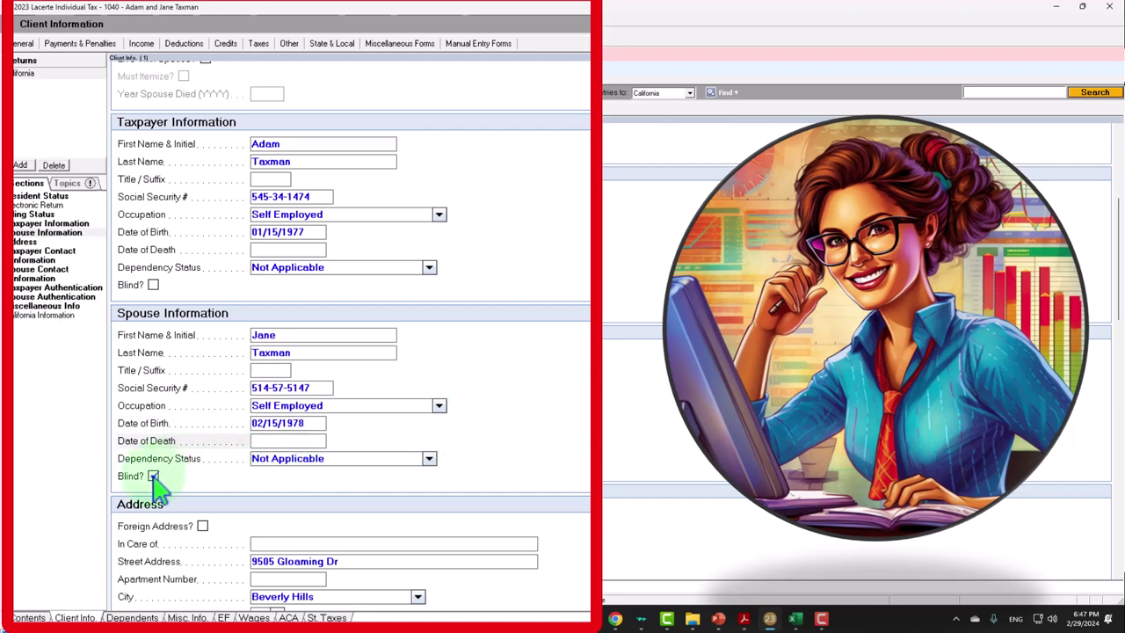
click(153, 475)
key(shift+Tab)
key(shift+Tab)
key(shift+Tab)
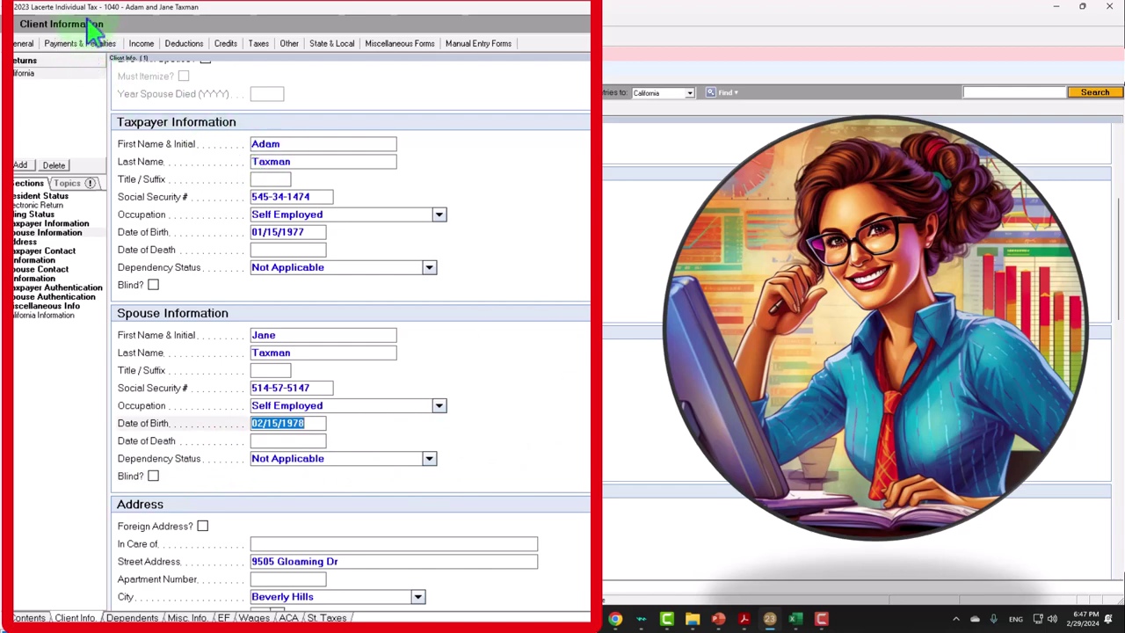
click(91, 25)
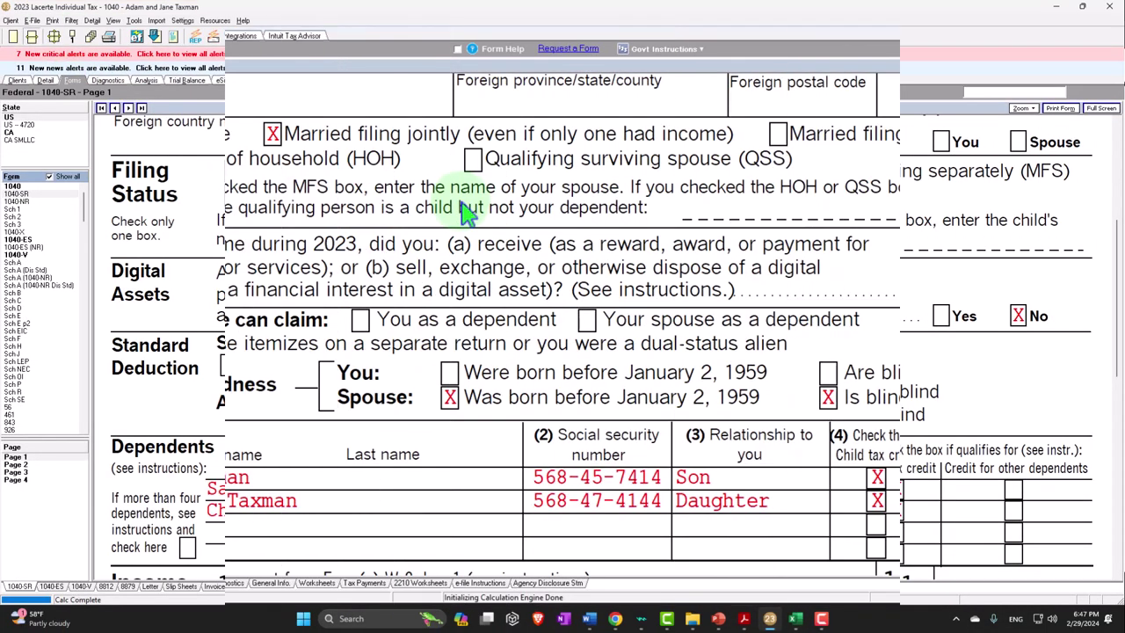
Switch to Form 1040, confirm line 12's 27,700 standard deduction, and bring Excel forward
scroll(465, 220, up, 3)
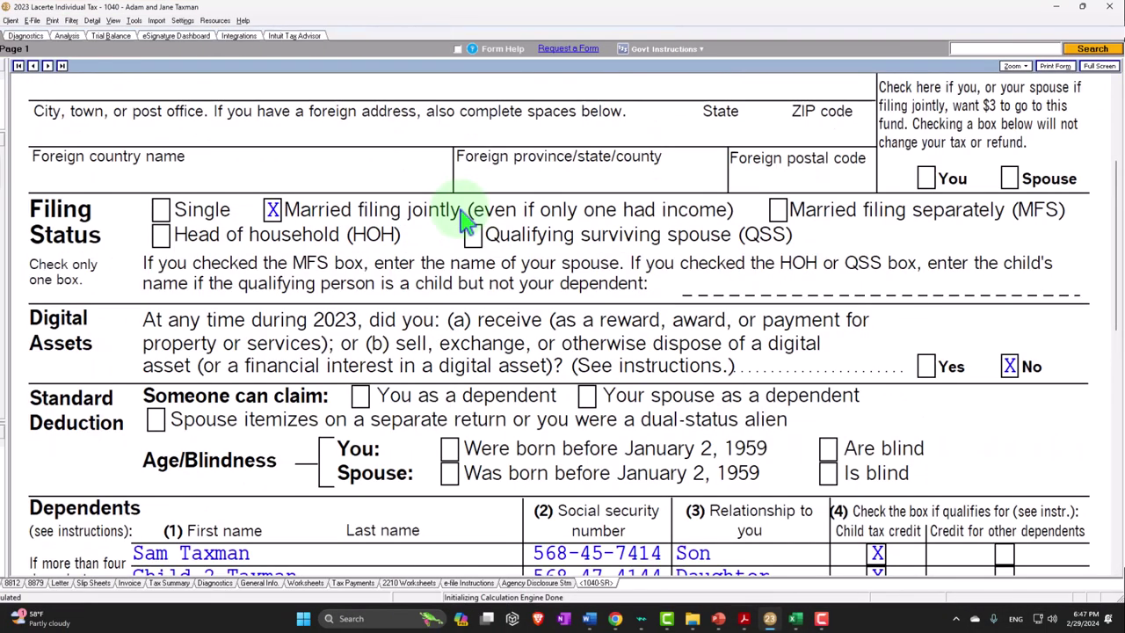
scroll(466, 220, down, 3)
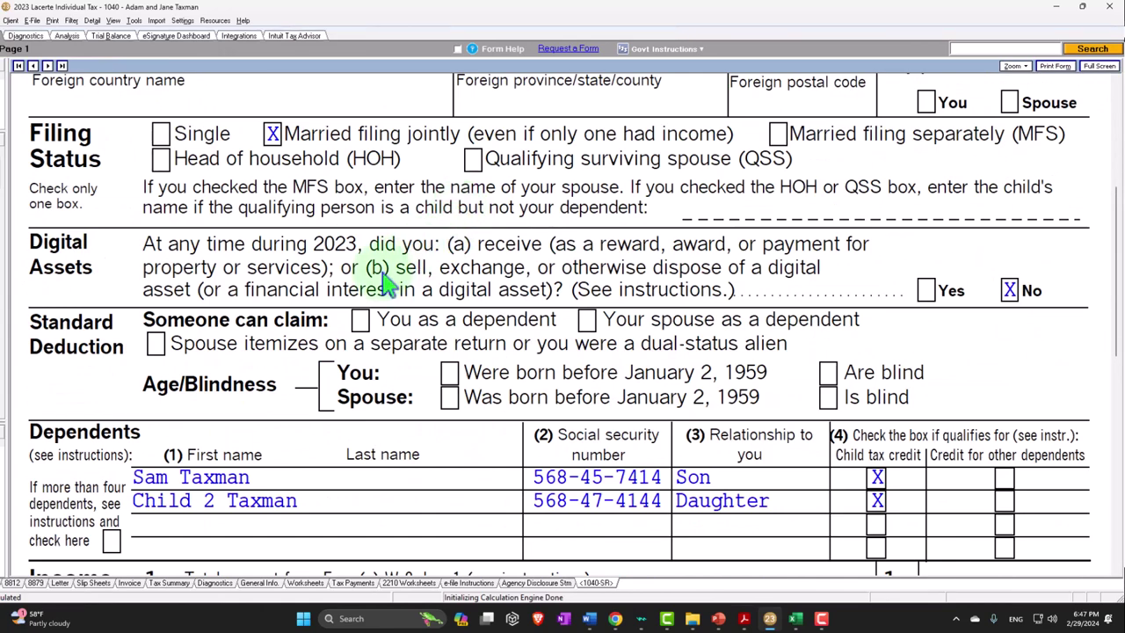
scroll(329, 339, down, 3)
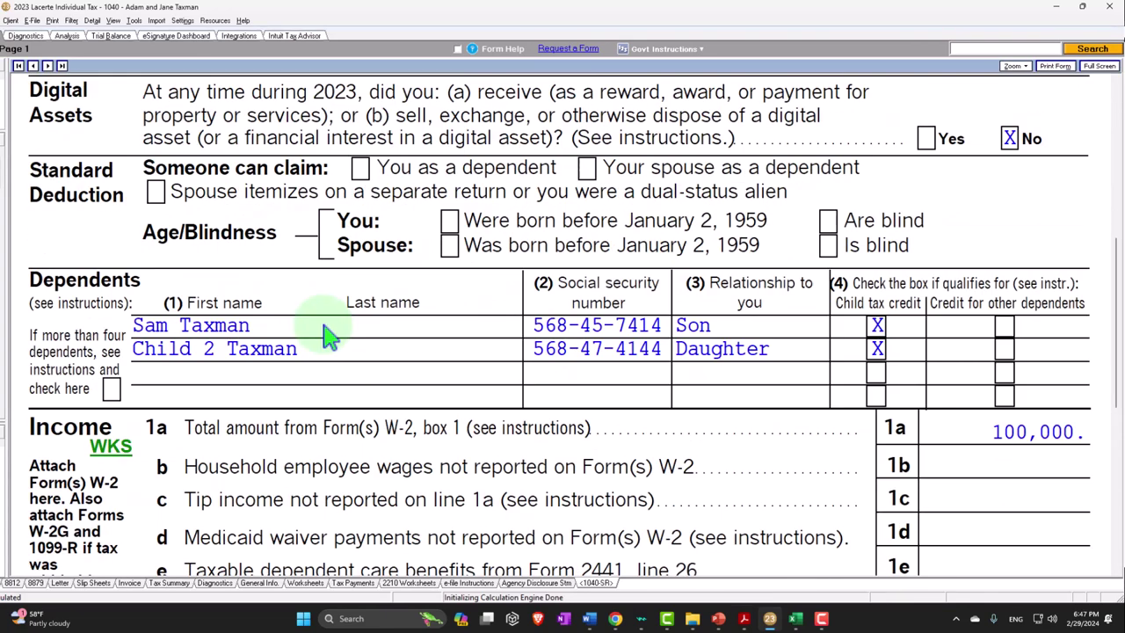
scroll(317, 323, down, 3)
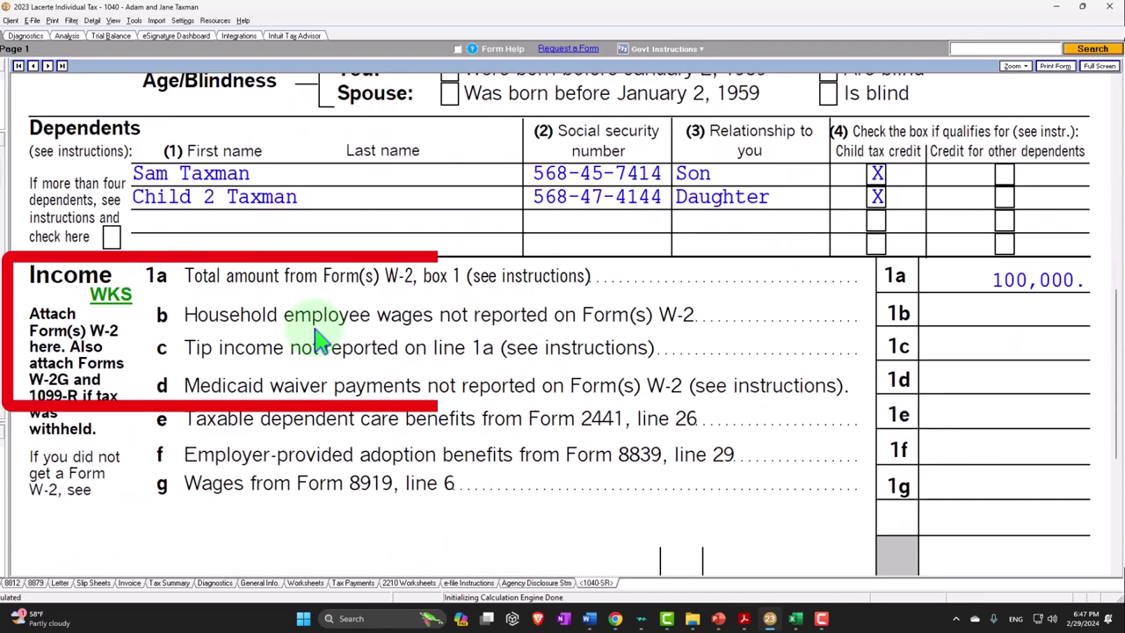
scroll(974, 303, down, 3)
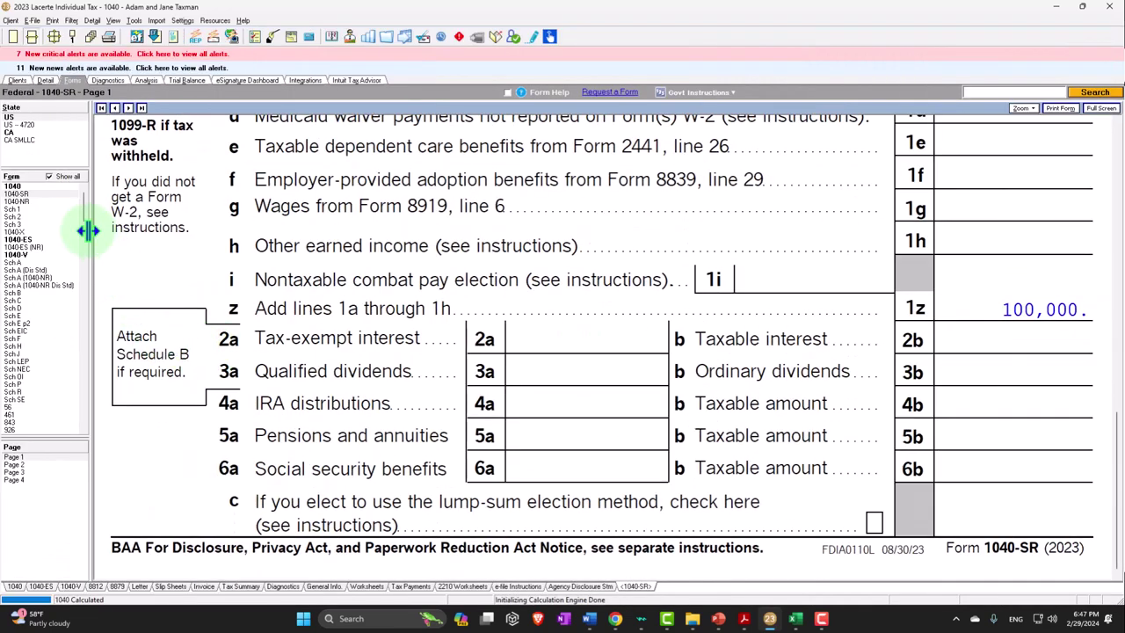
click(14, 186)
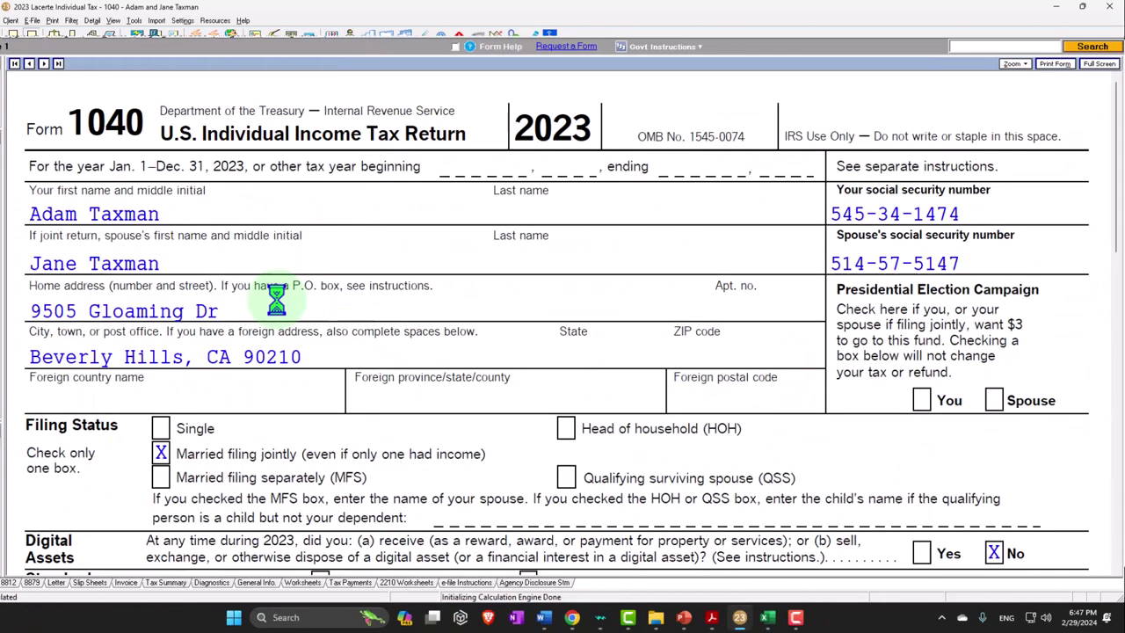
scroll(343, 326, down, 5)
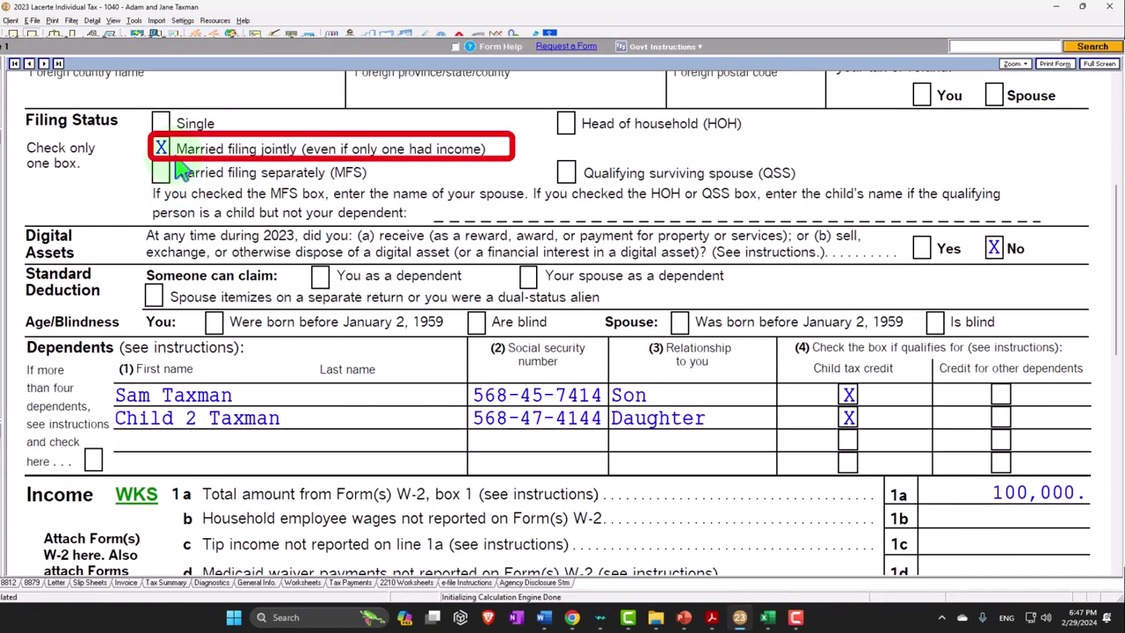
scroll(296, 308, down, 1)
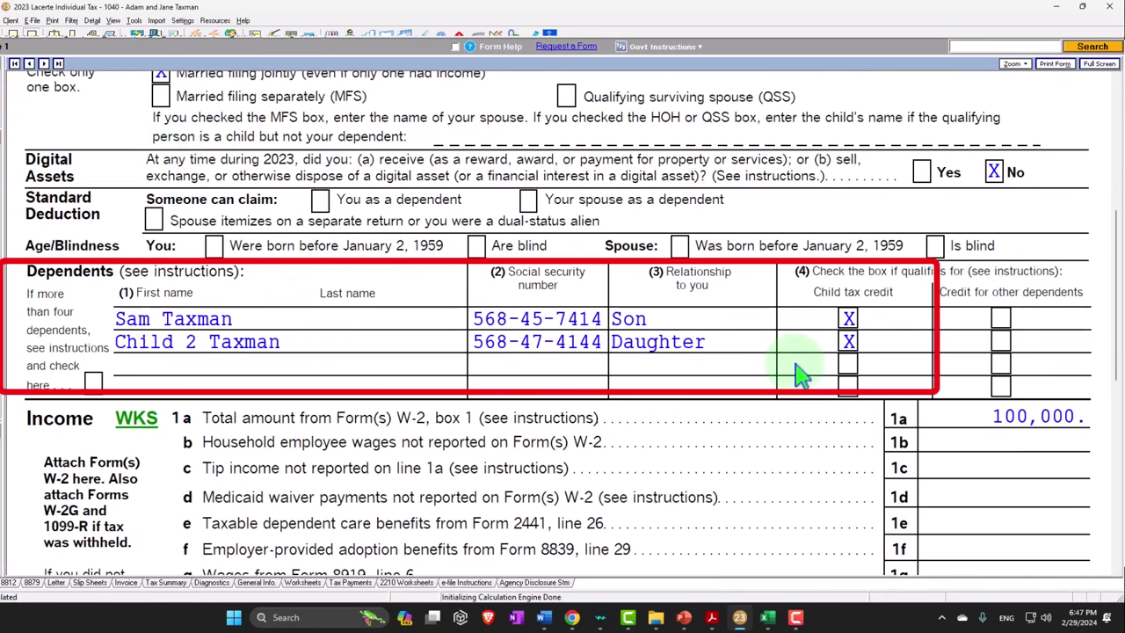
scroll(823, 339, down, 3)
scroll(826, 341, down, 4)
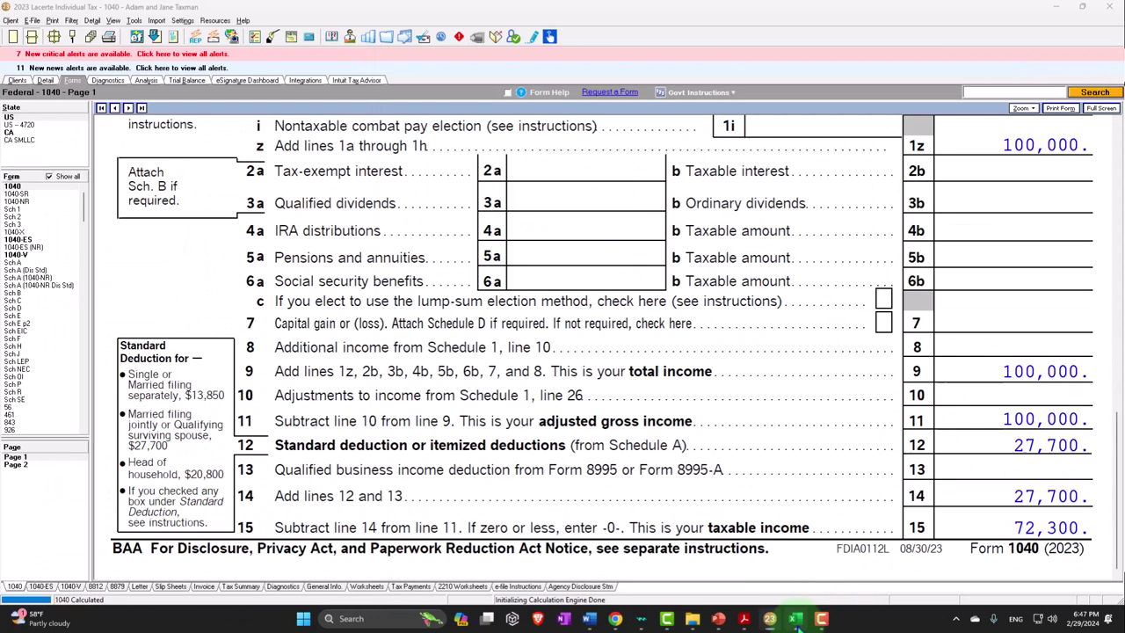
click(766, 616)
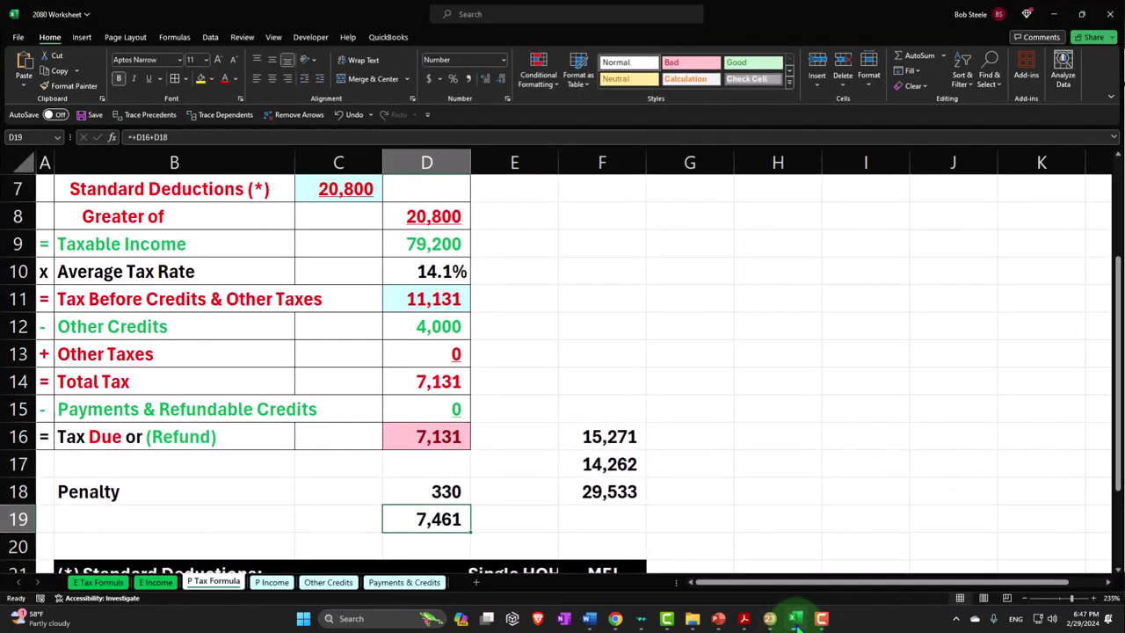
Set C7 to =D23, the 27,700 MFJ deduction, giving 72,300 taxable income
click(497, 353)
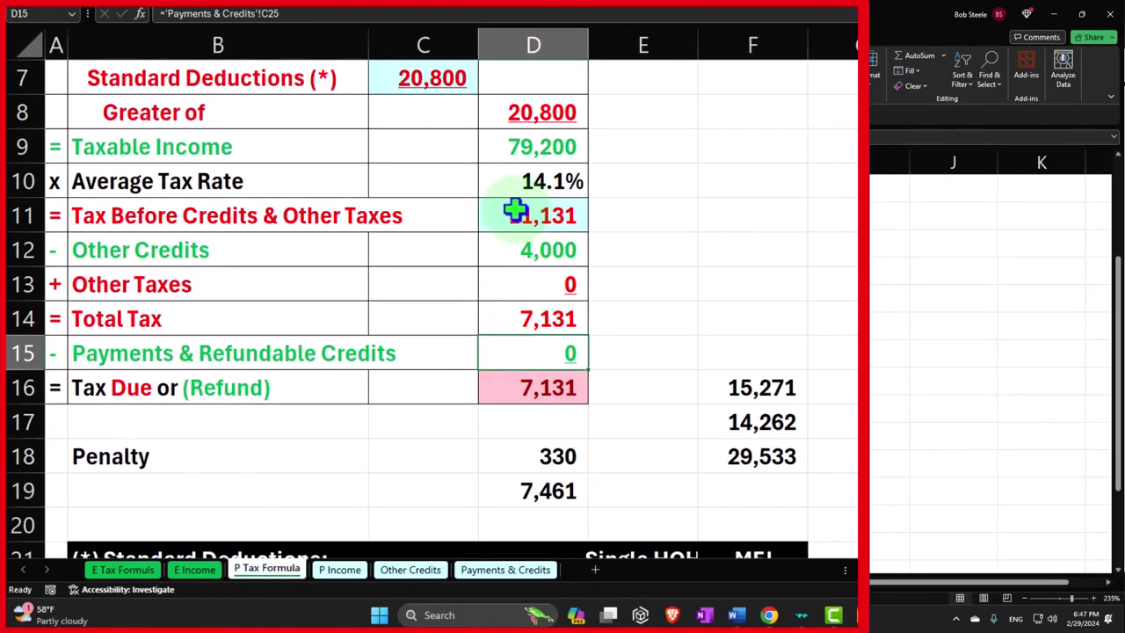
scroll(515, 198, up, 1)
click(469, 181)
scroll(492, 184, up, 1)
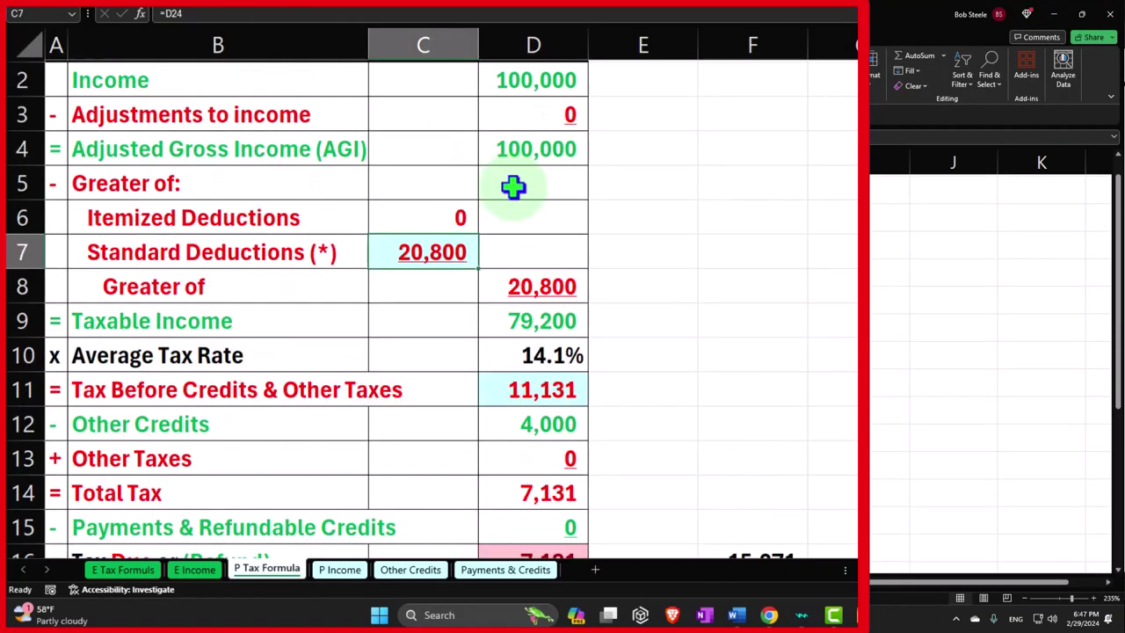
text(=)
key(Down)
key(Down)
key(Down)
key(Down)
key(Down)
key(Down)
key(Down)
key(Down)
key(Down)
key(Down)
key(Down)
key(Down)
key(Down)
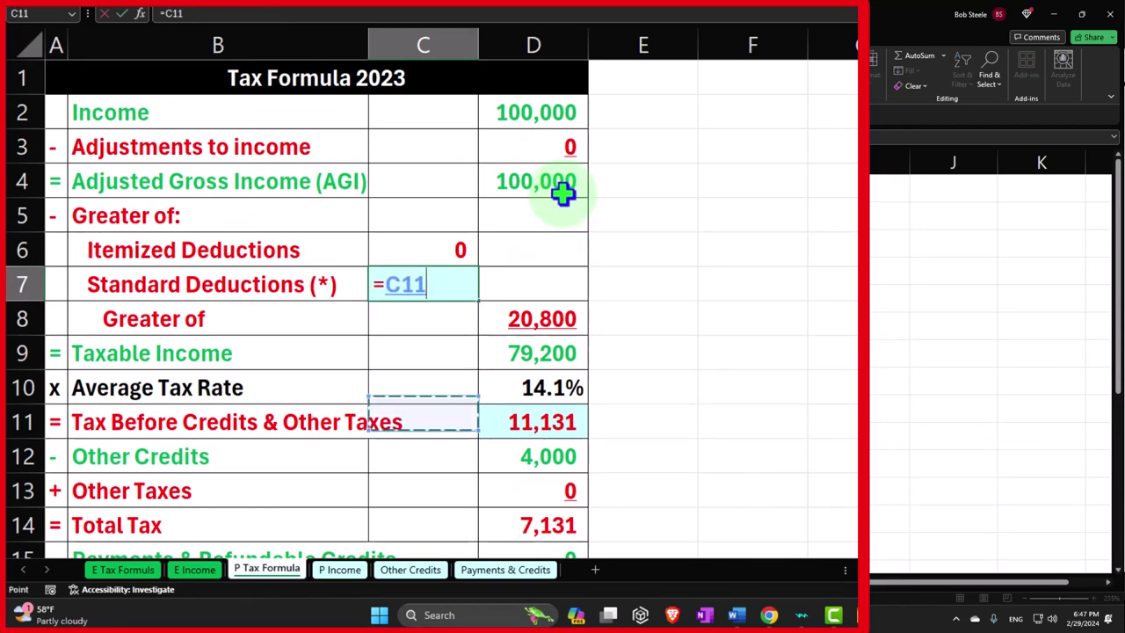
key(Down)
key(Down)
key(Down)
key(Down)
key(Up)
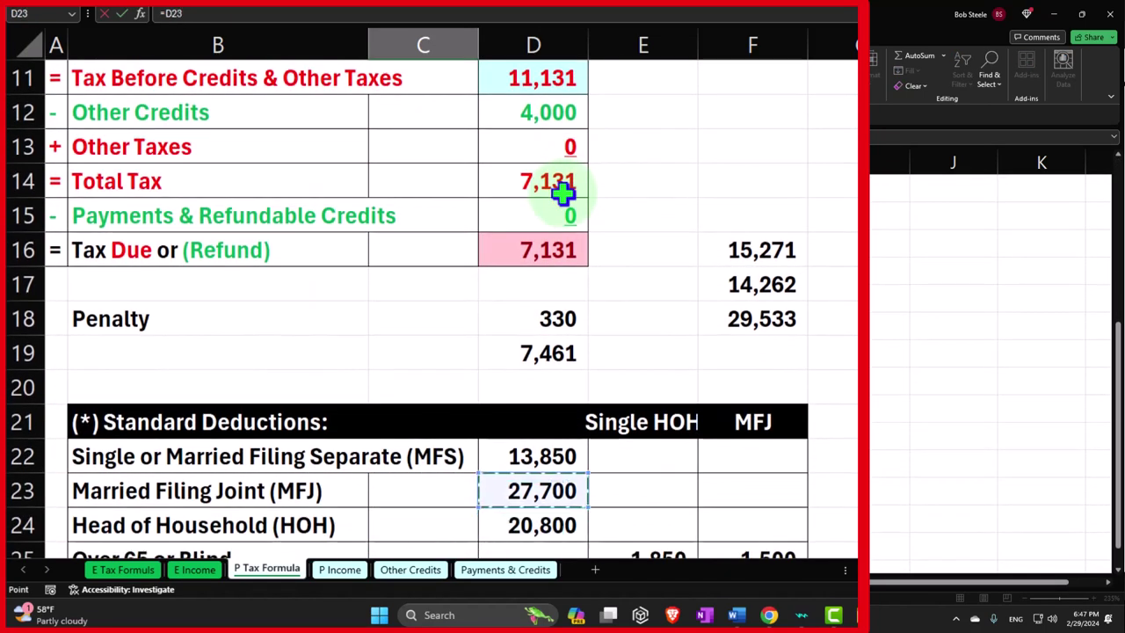
key(Return)
scroll(562, 193, up, 3)
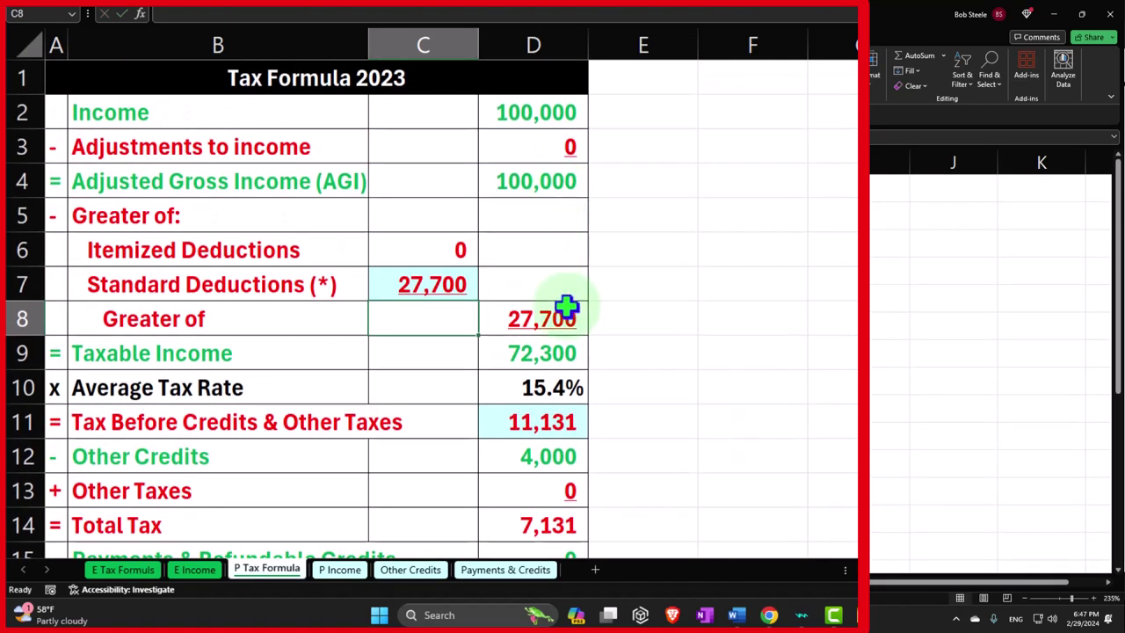
click(533, 352)
Enter 8,239 as tax before credits in D11 from Lacerte's page 2 and compare totals
click(770, 618)
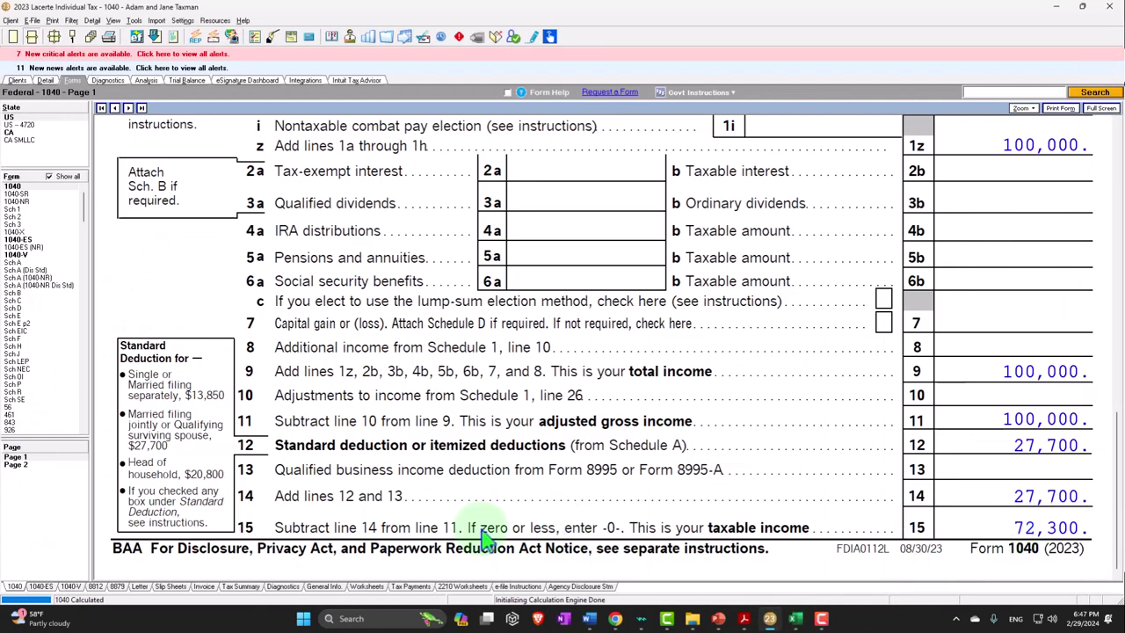
click(28, 465)
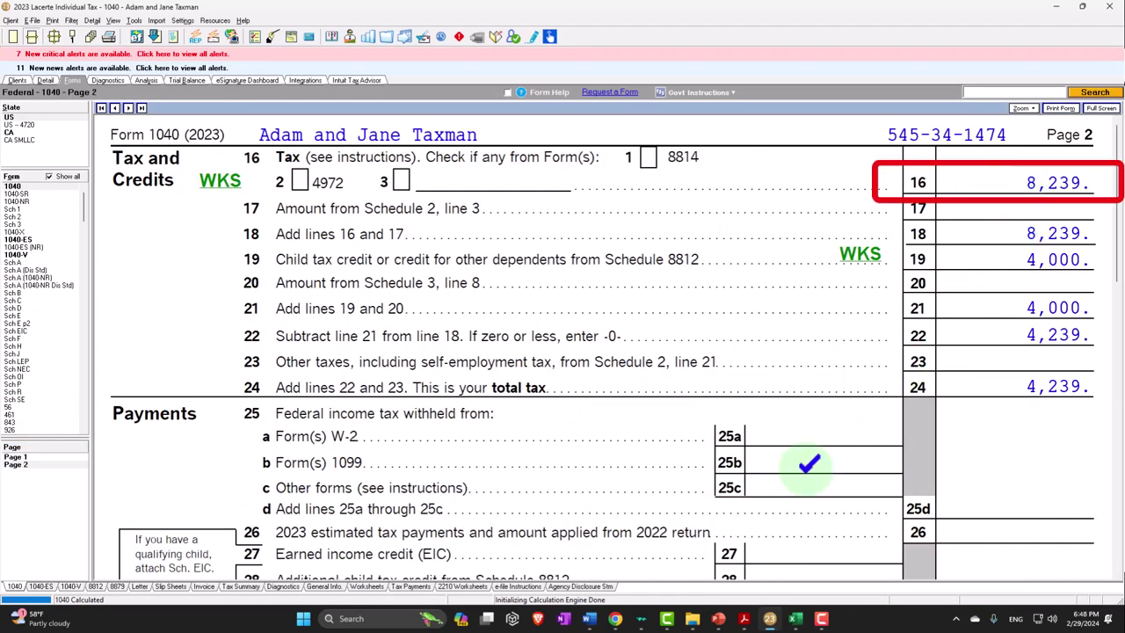
click(794, 618)
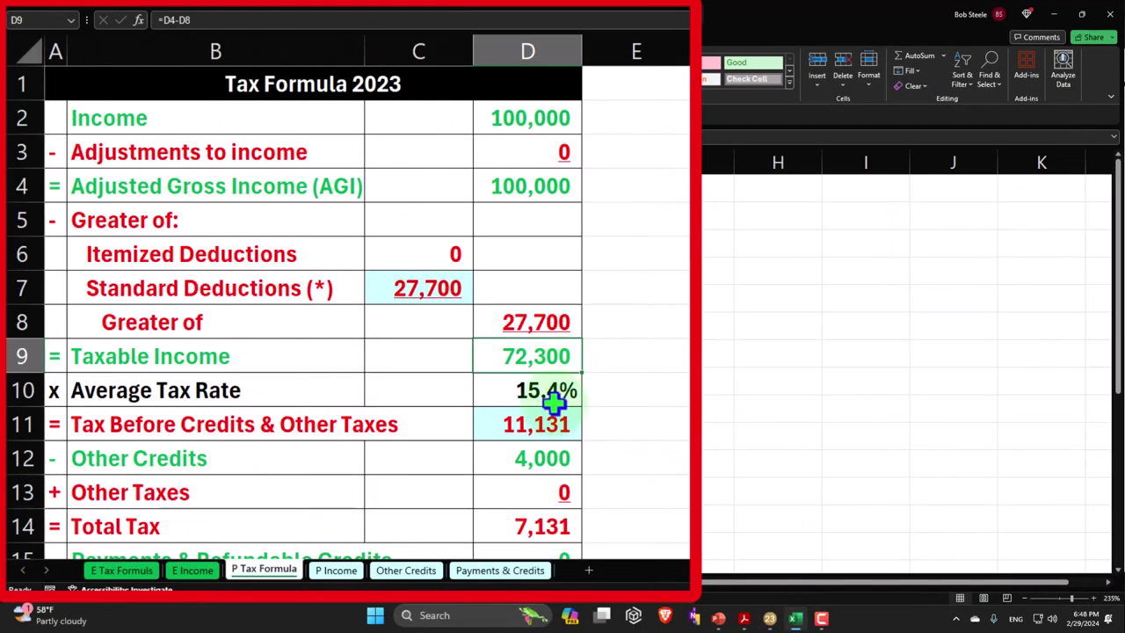
click(443, 461)
text(8,23)
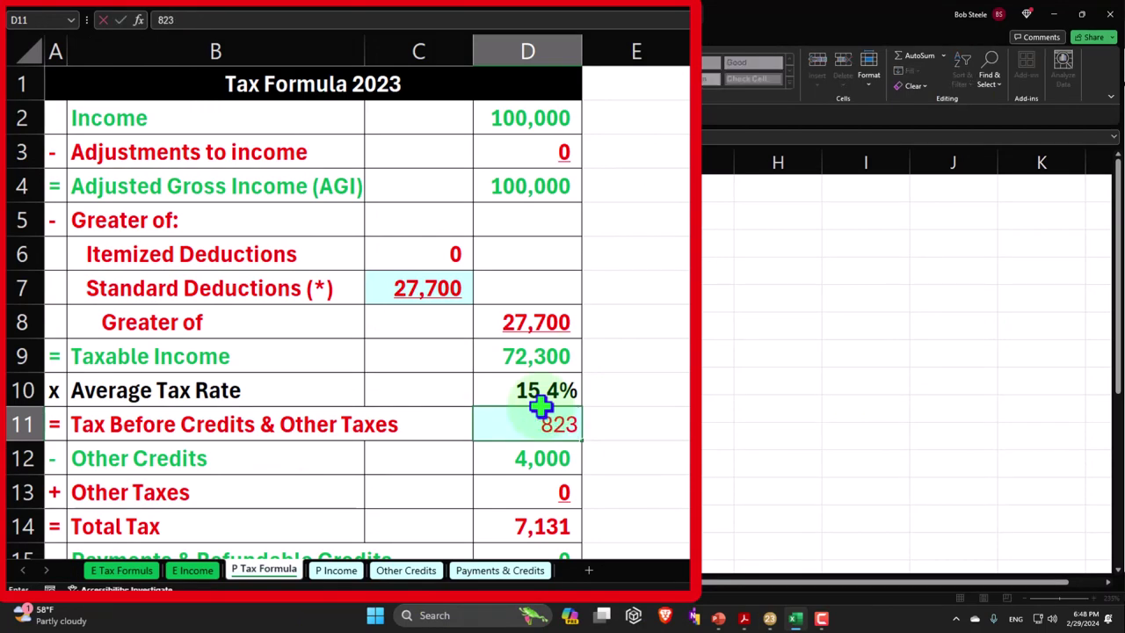
text(9)
key(Return)
scroll(440, 452, down, 1)
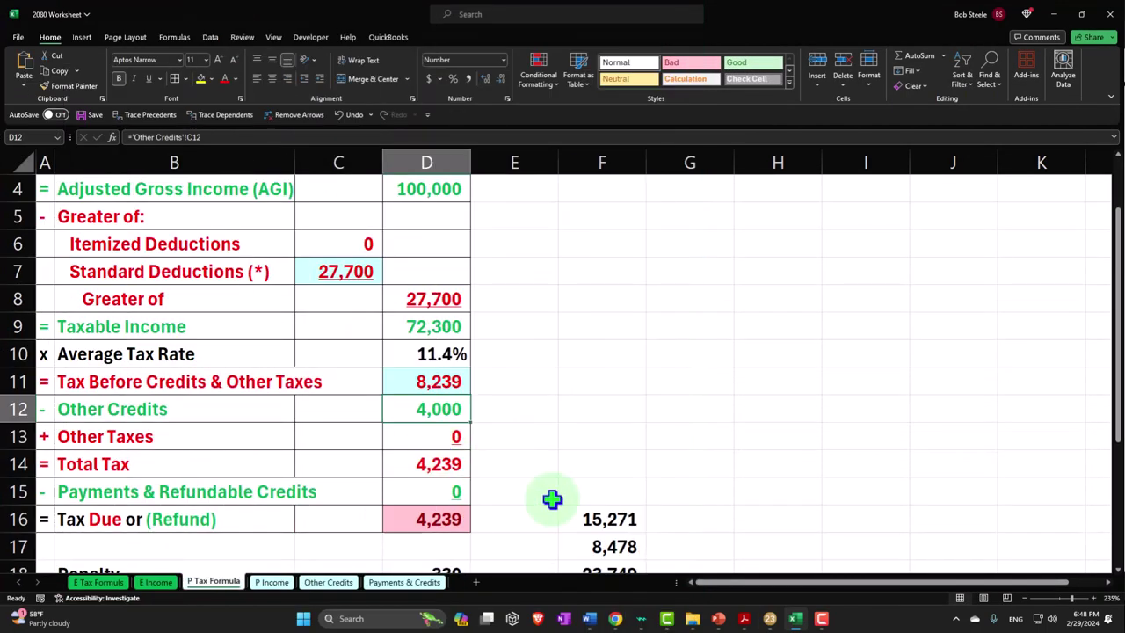
click(769, 618)
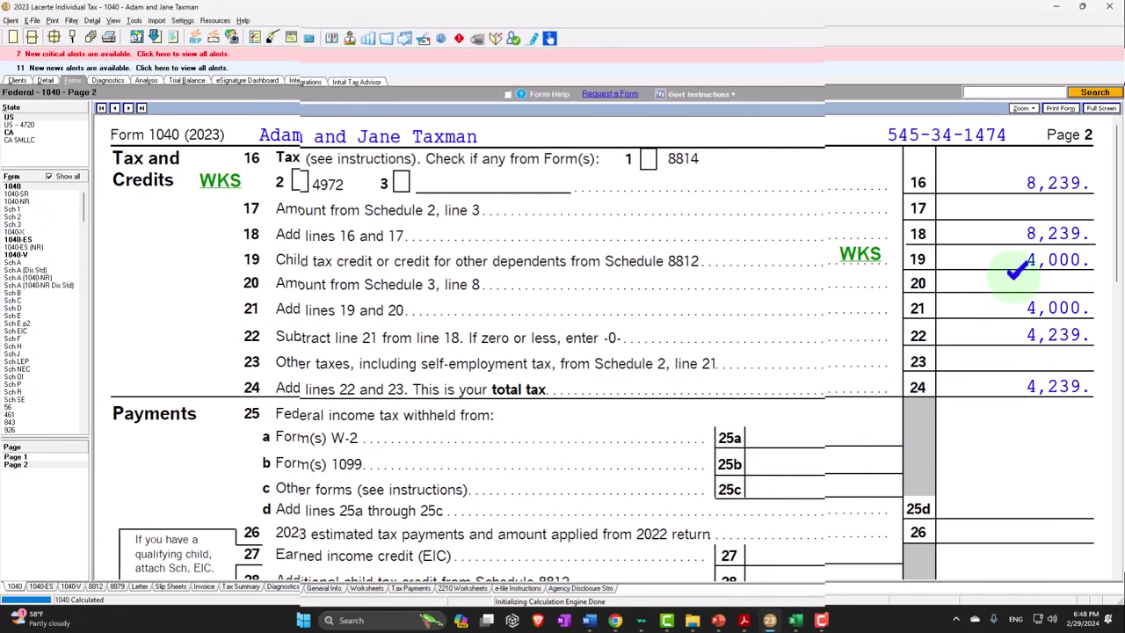
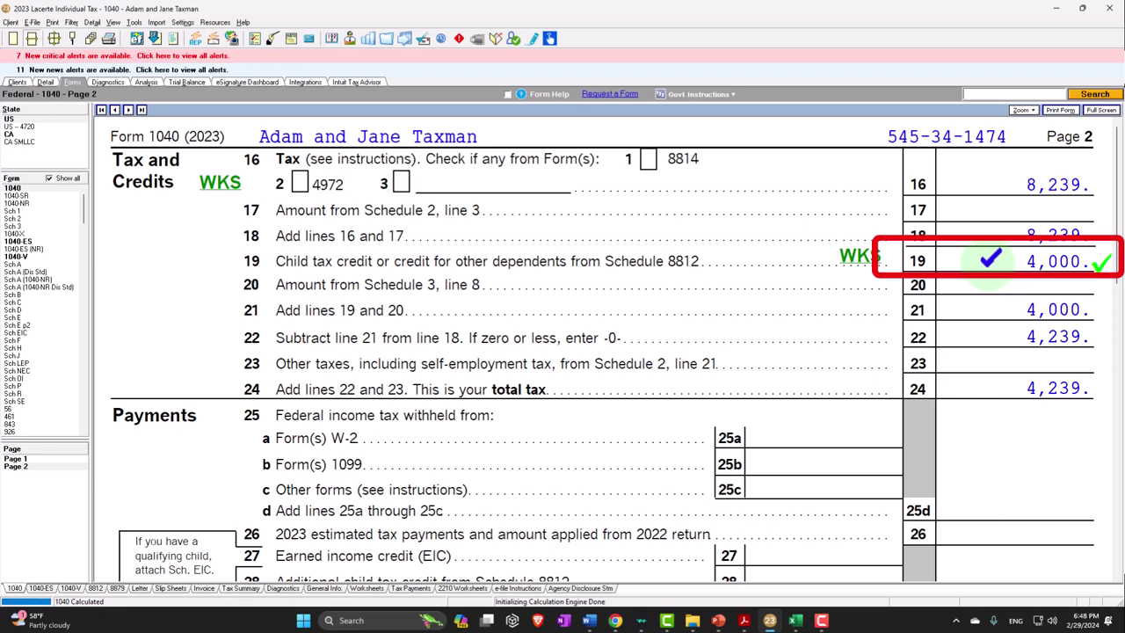
Compare Form 1040 line 19's 4,000 credit with the Excel worksheet's Tax Due formula in D16
scroll(990, 257, down, 3)
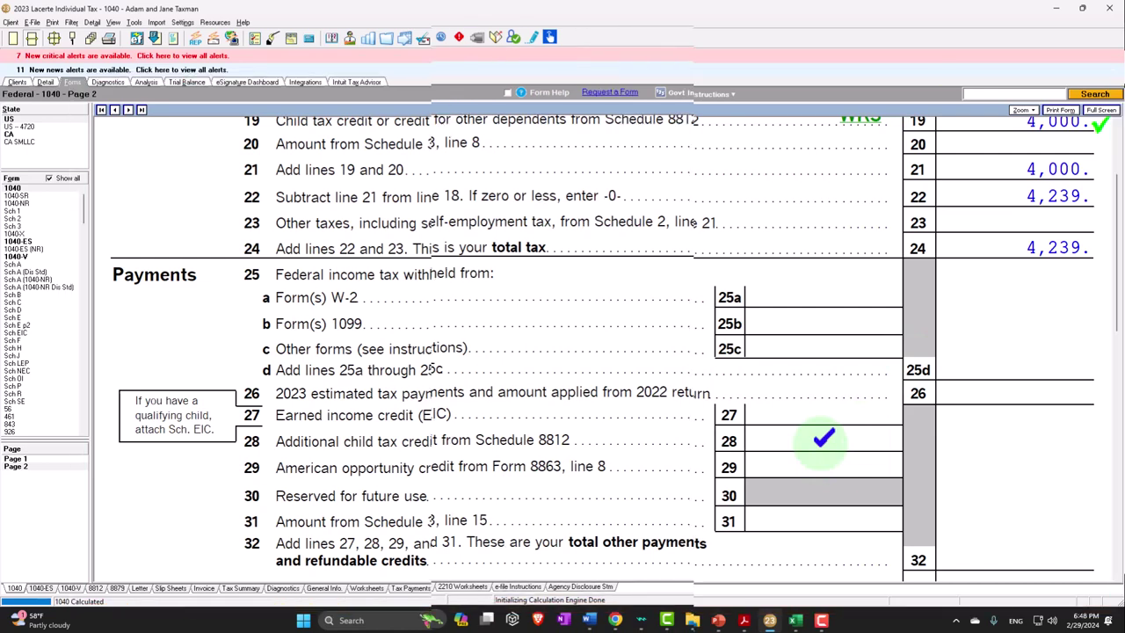
click(796, 619)
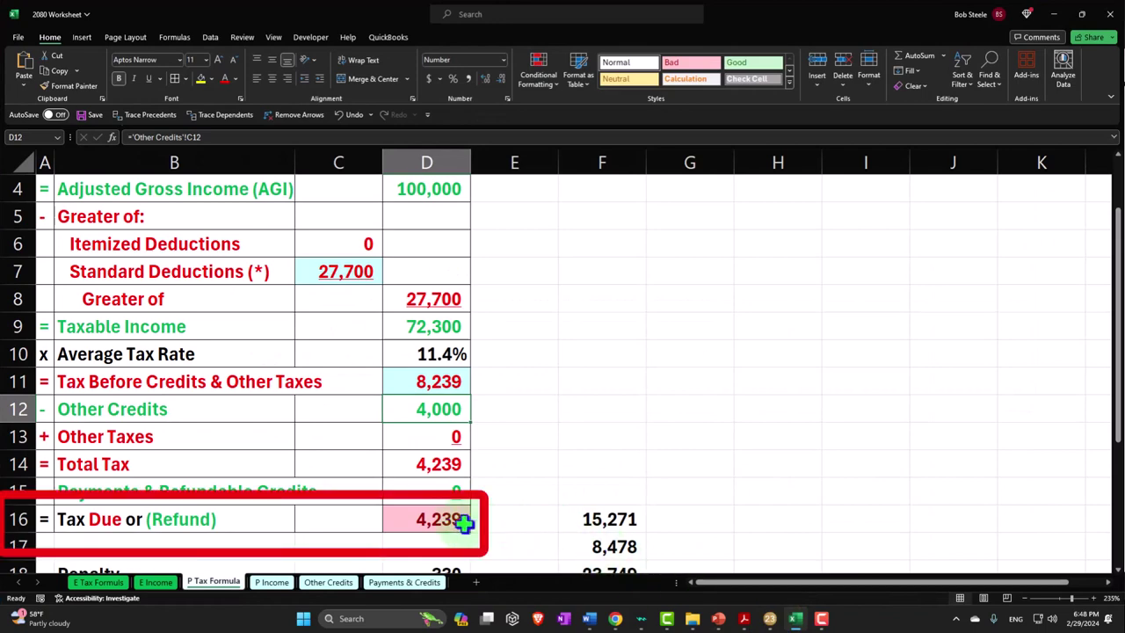
click(451, 522)
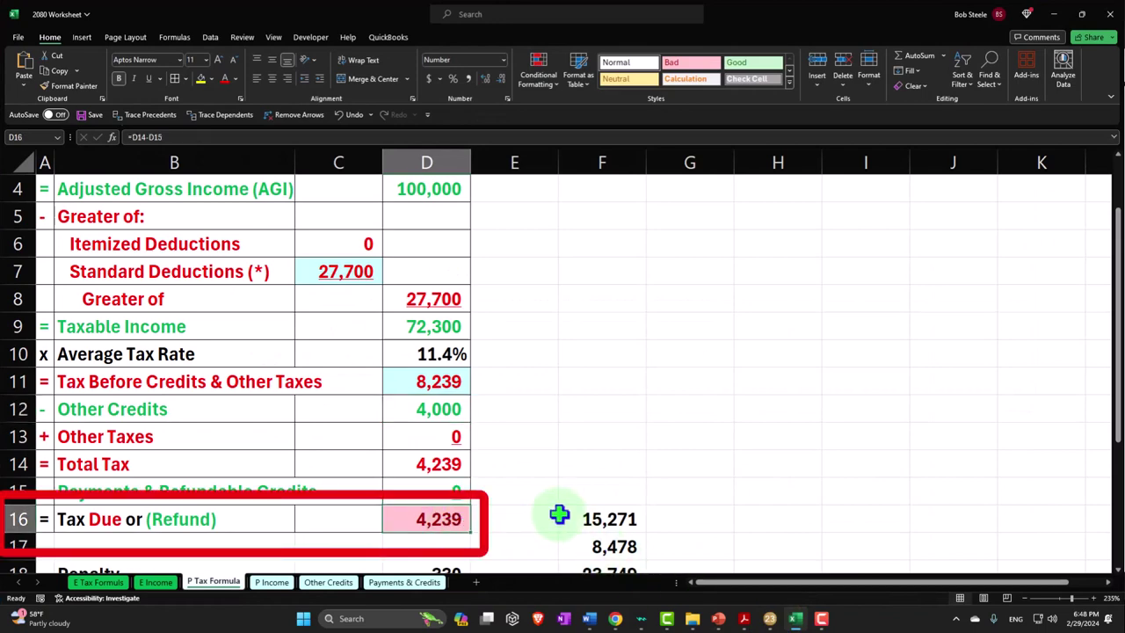
click(796, 618)
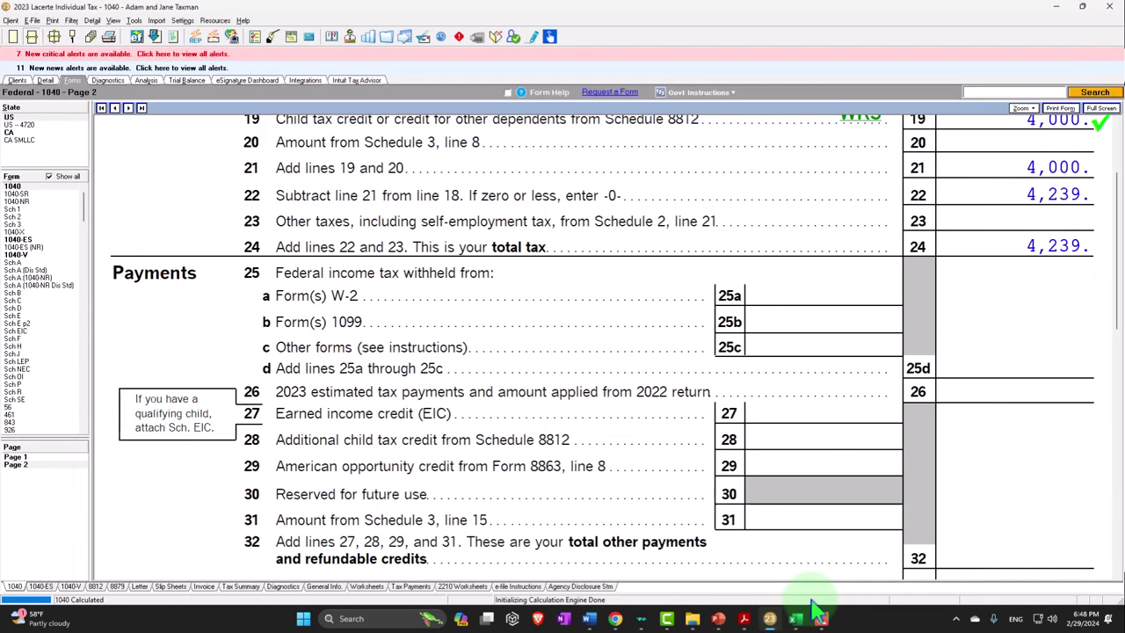
Go to Form 1040 page 1, then the Client Info input screen
scroll(1006, 208, down, 5)
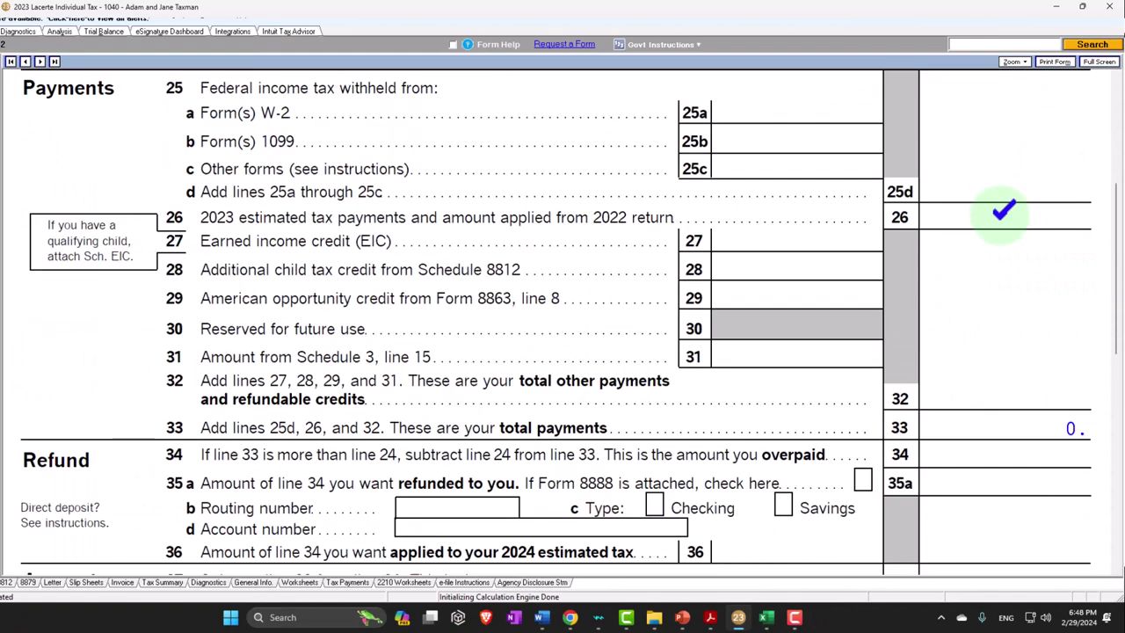
scroll(914, 373, up, 6)
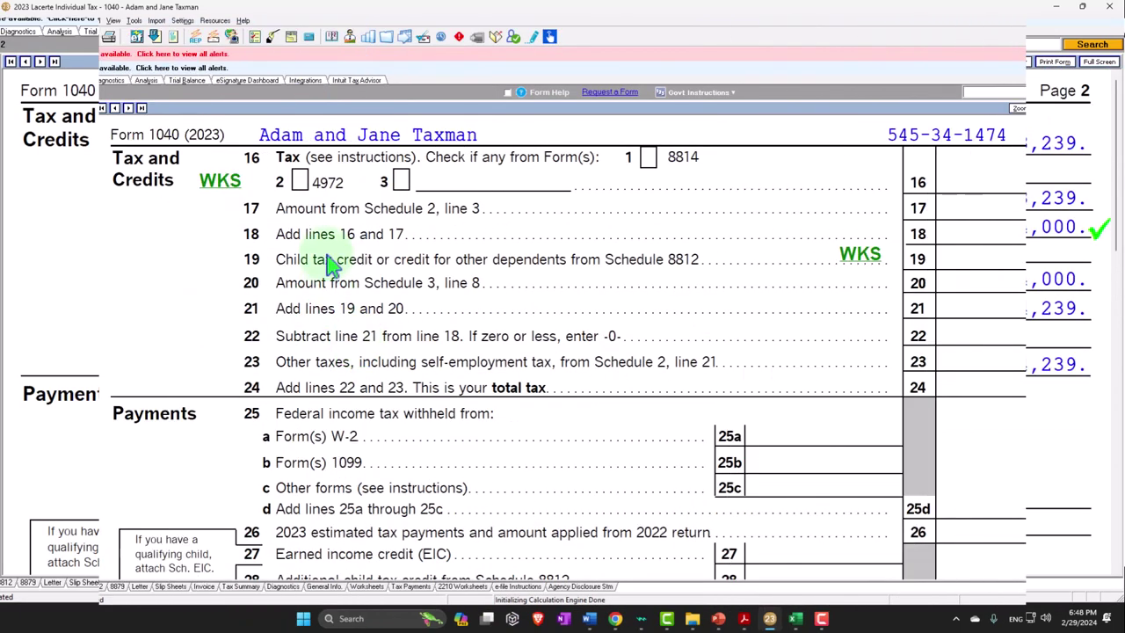
click(40, 458)
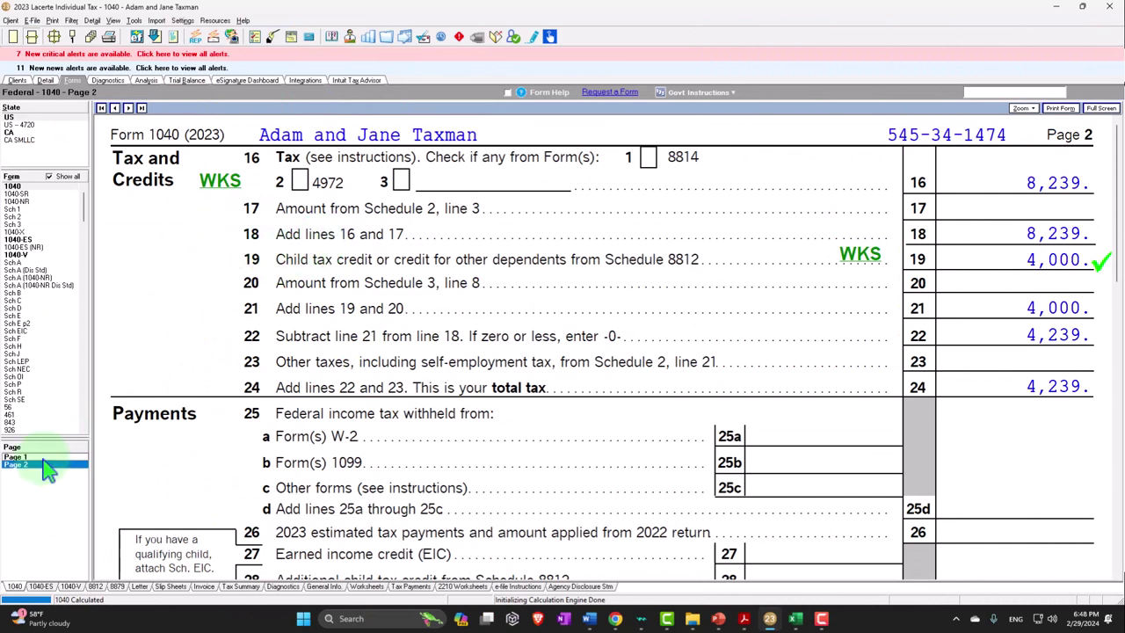
click(52, 82)
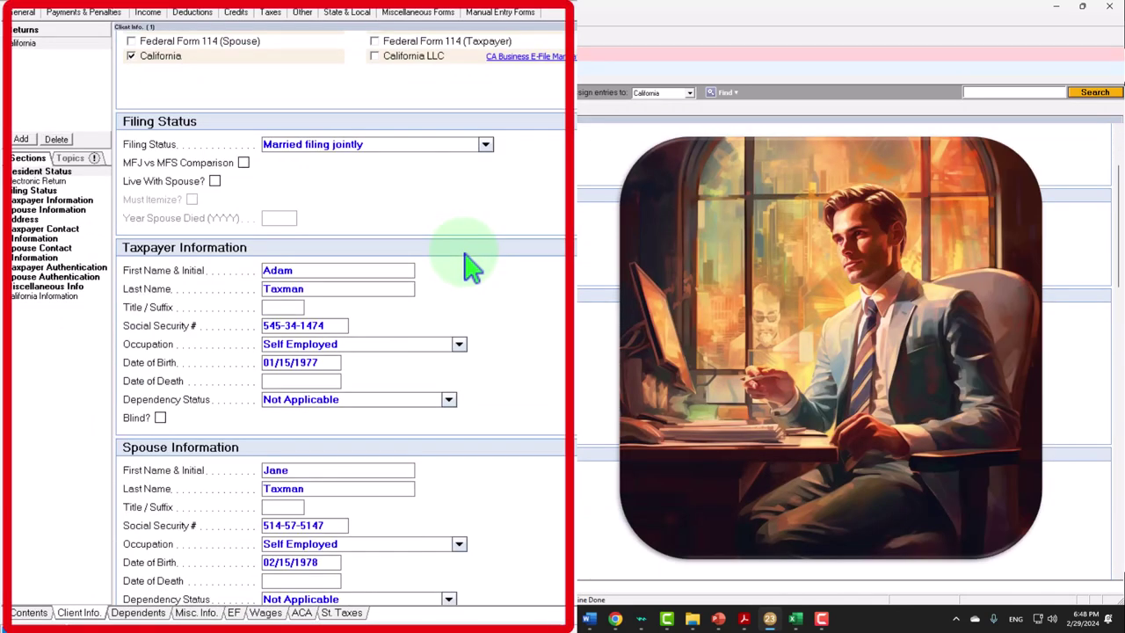
View Sam Taxman's dependent details, born 01/05/2021, then open Windows search
click(138, 612)
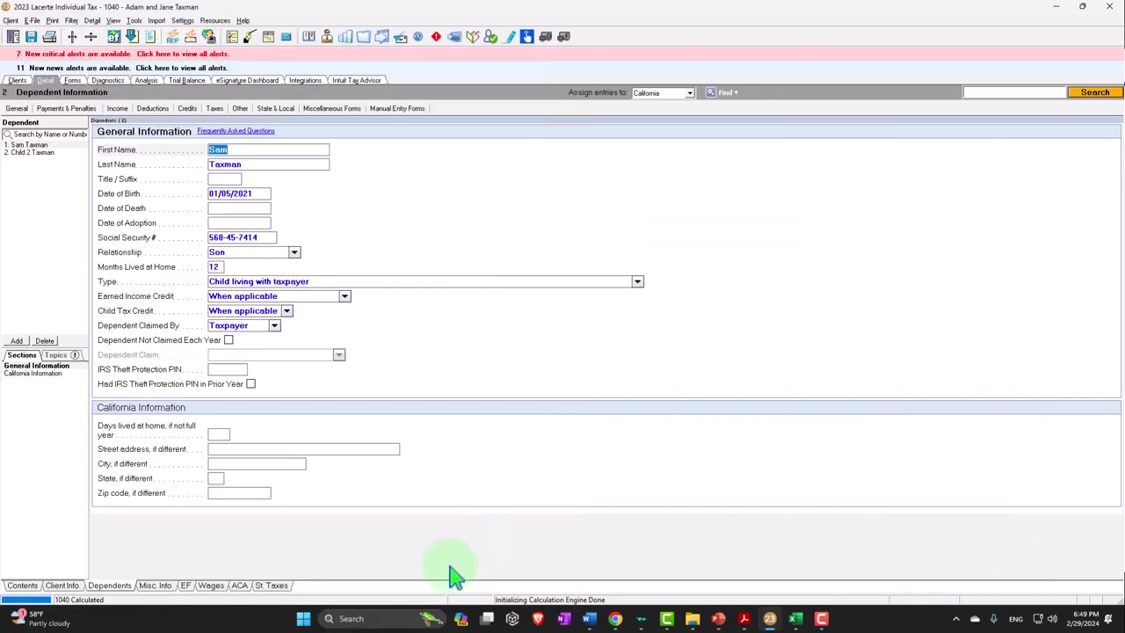
click(400, 615)
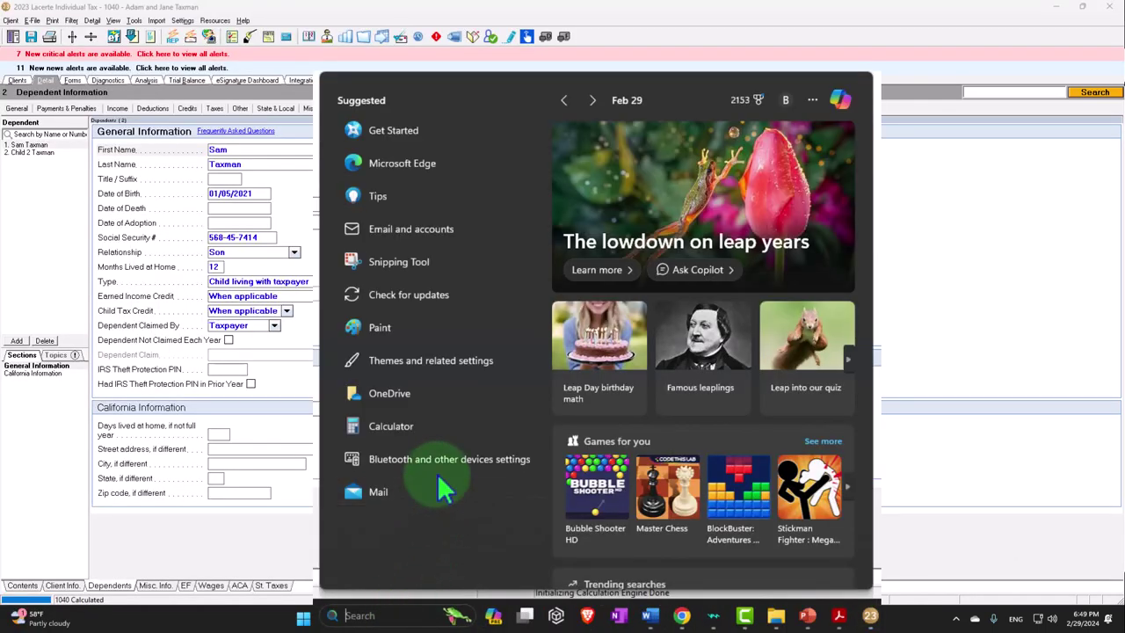
Use an always-on-top Calculator to work out Sam's birth year, 2023 − 21 = 2002
click(400, 461)
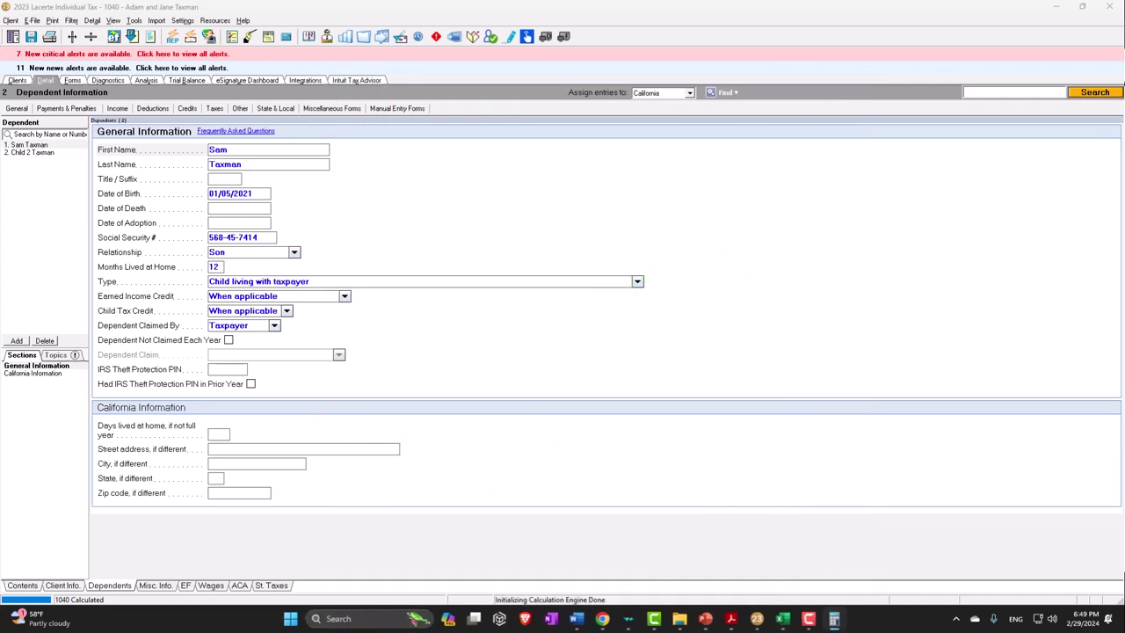
click(623, 110)
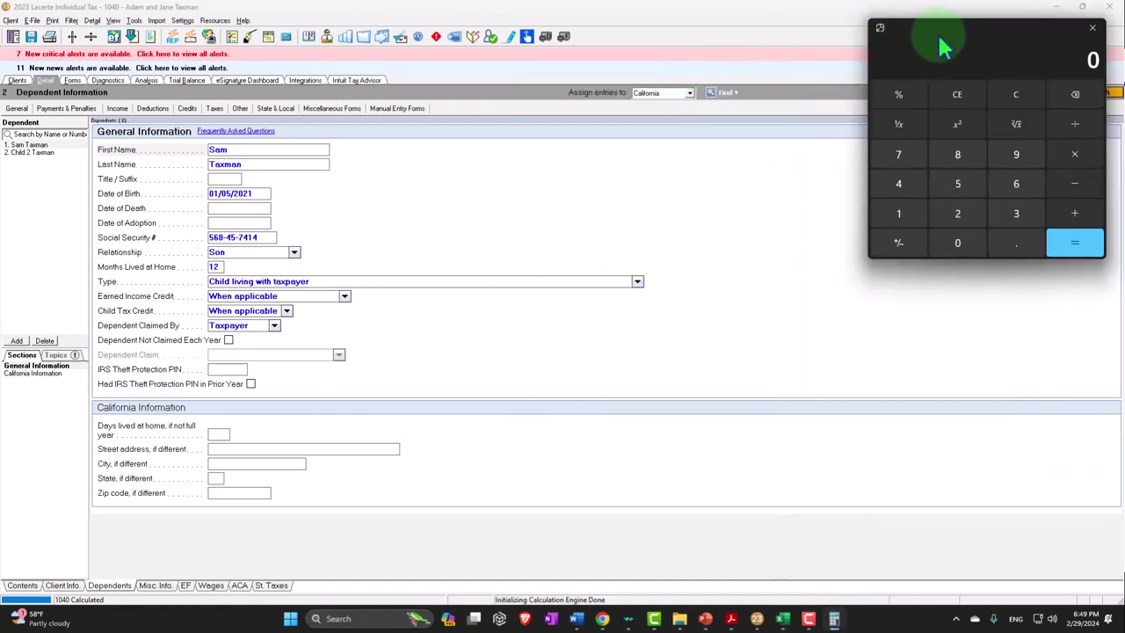
drag(942, 48, 588, 128)
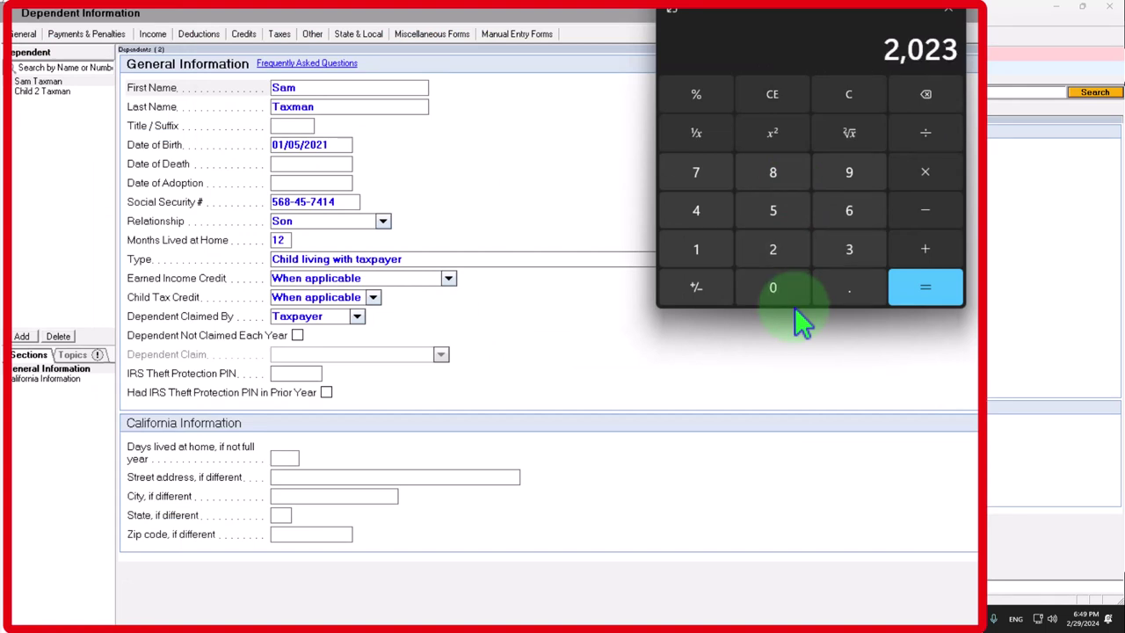
text(2002)
click(336, 144)
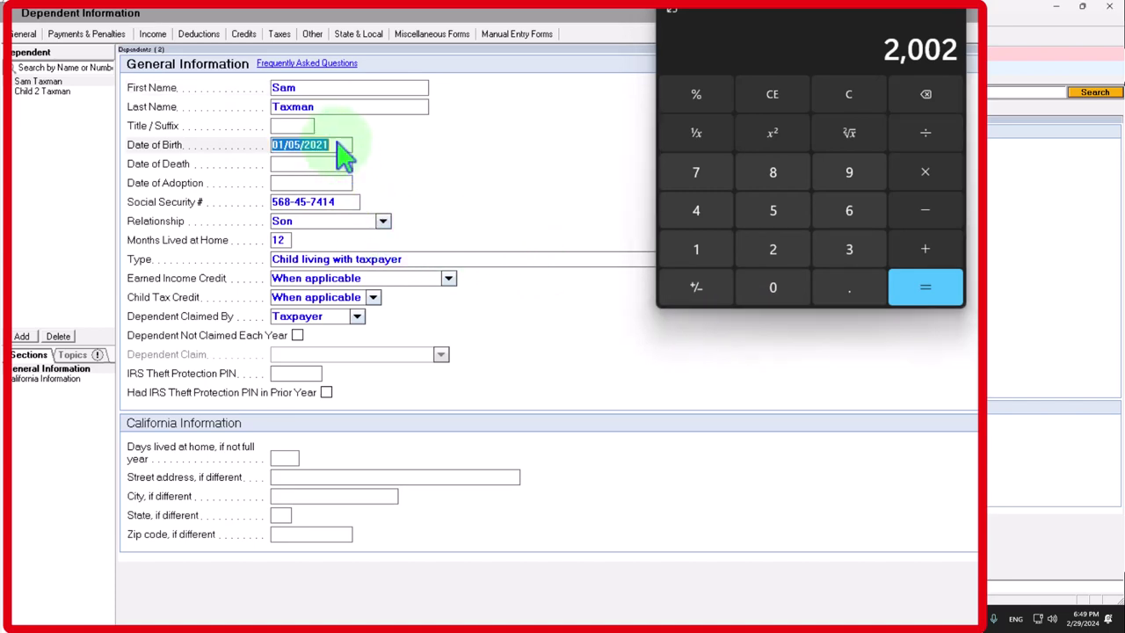
click(337, 144)
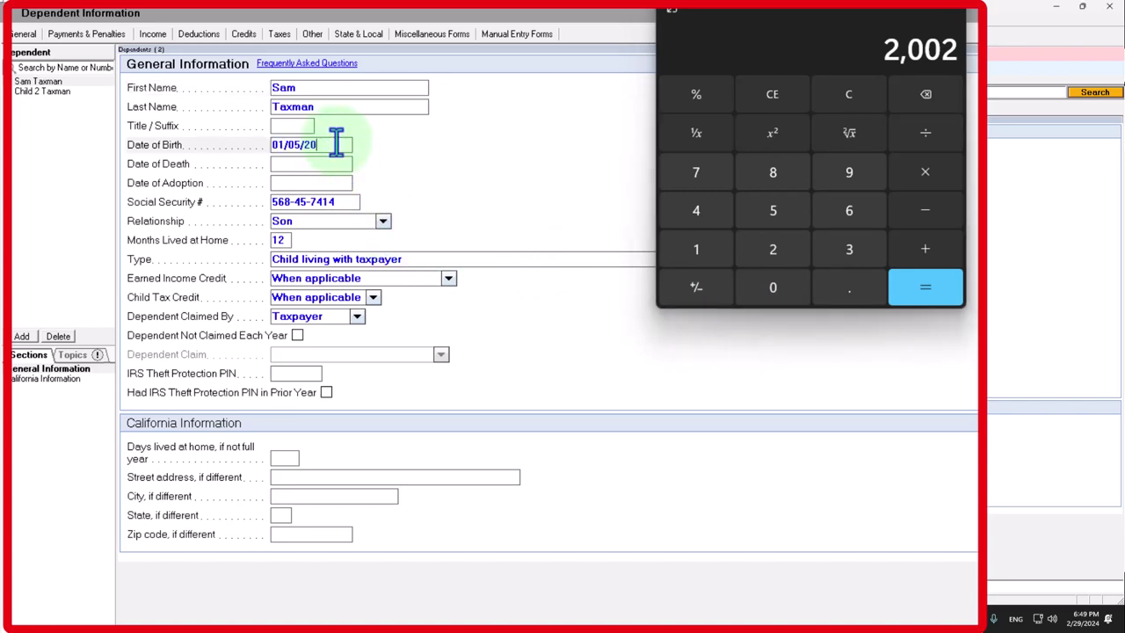
click(778, 29)
key(Tab)
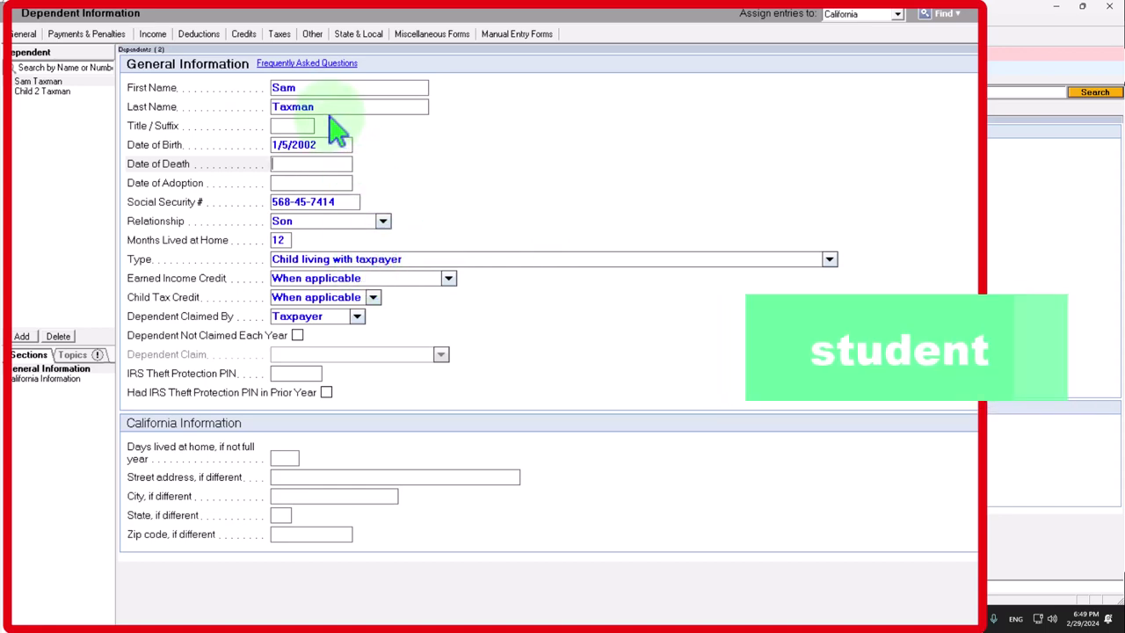
Keep Sam as Child living with taxpayer and set his EIC status to Student age 19 to 23
click(834, 262)
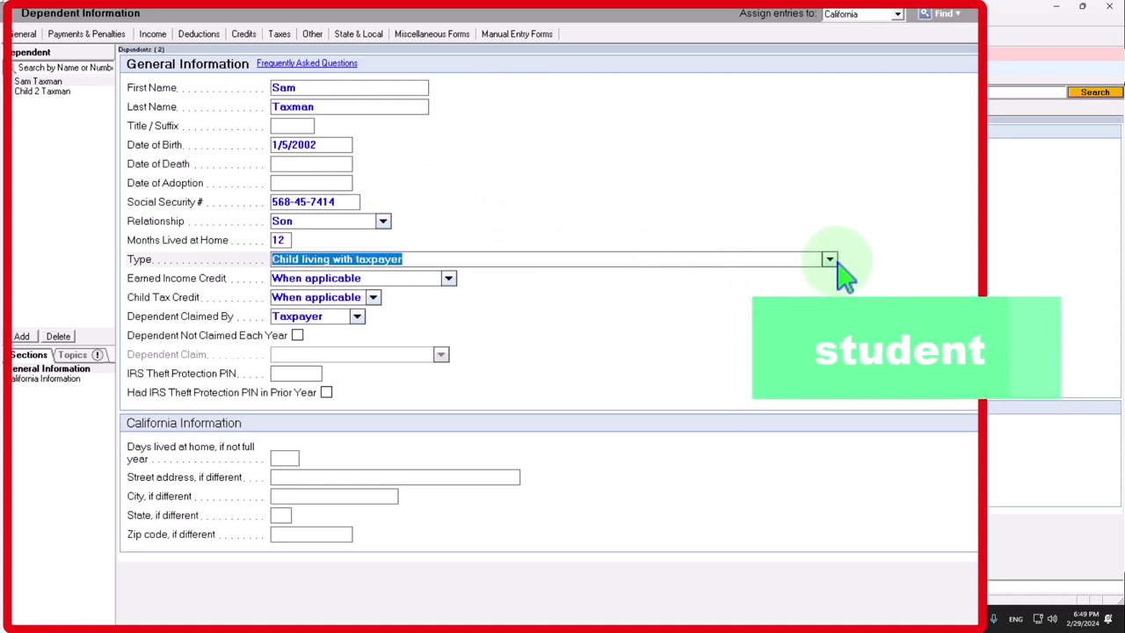
click(829, 259)
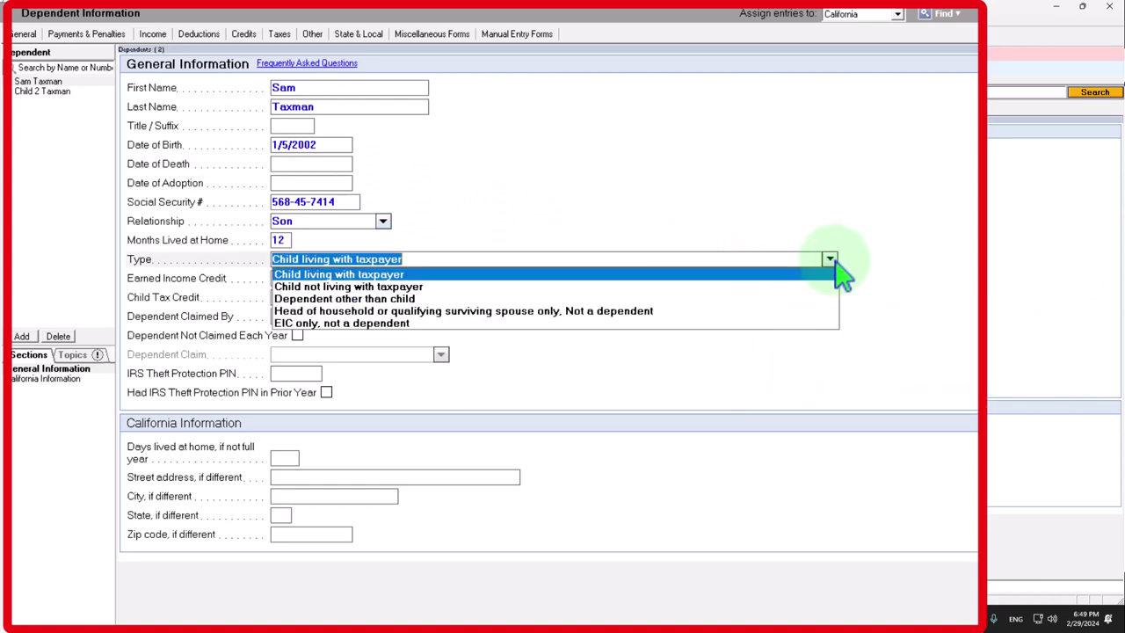
click(830, 260)
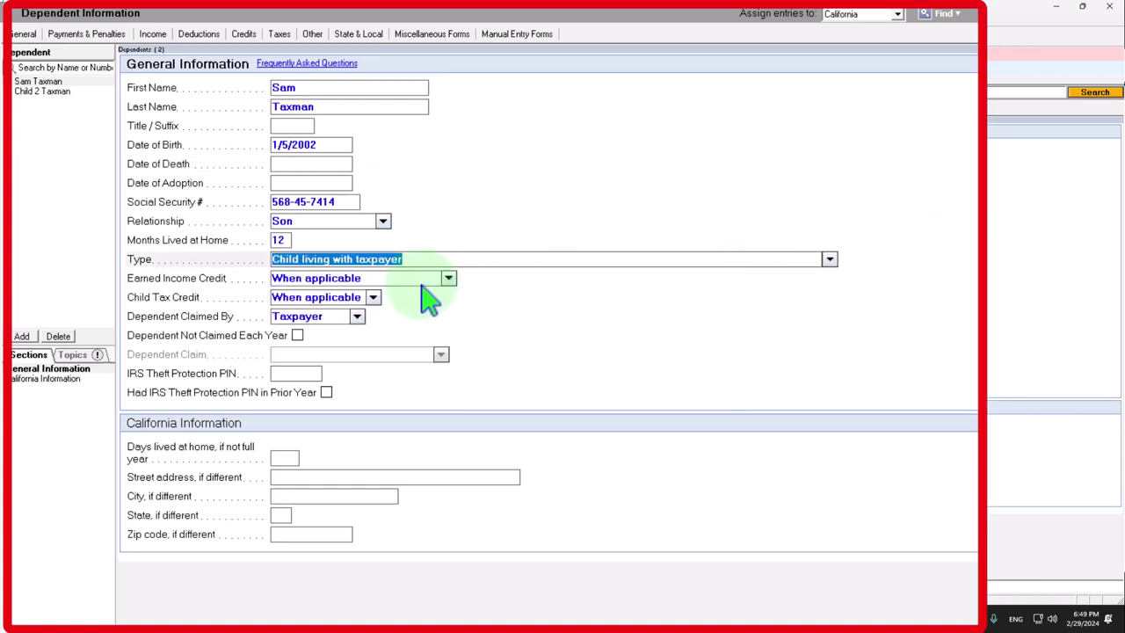
click(449, 279)
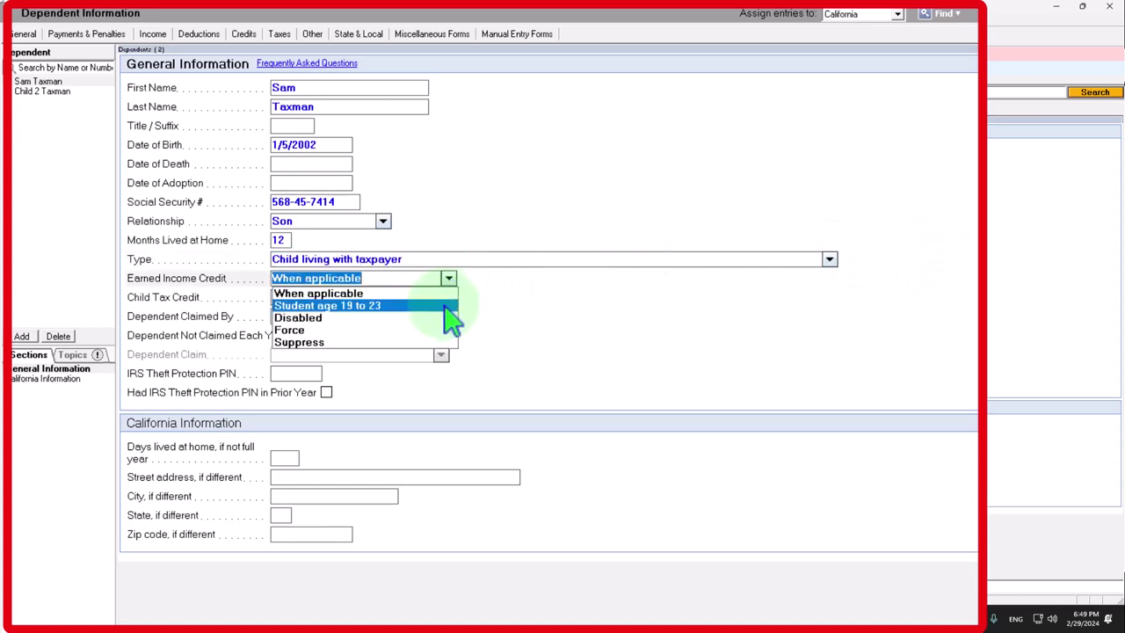
click(445, 306)
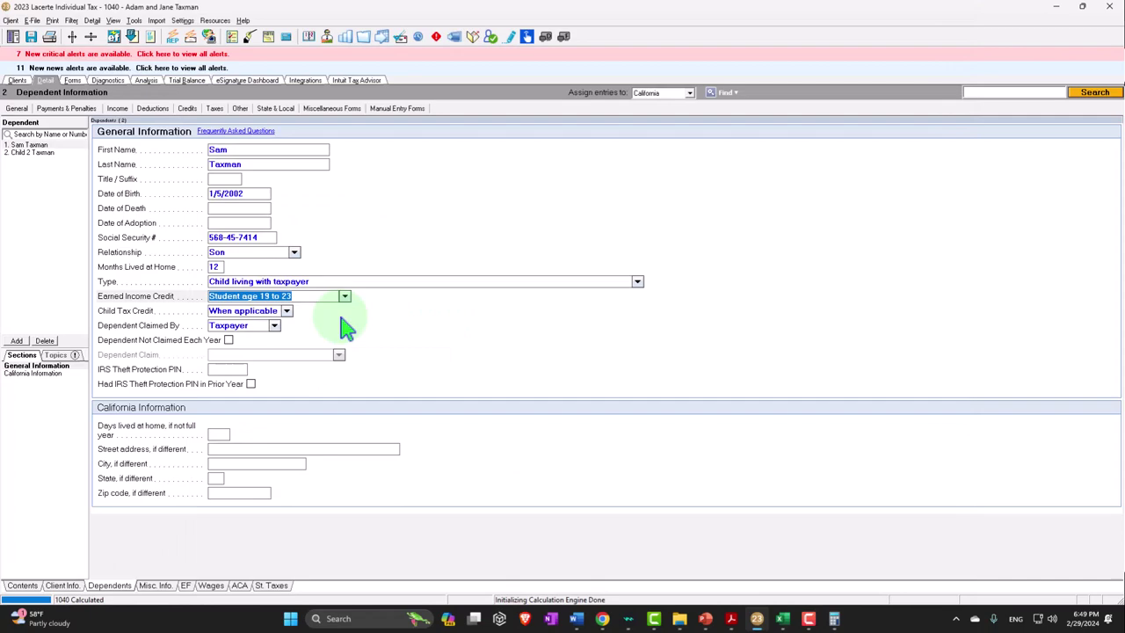
key(ctrl+f)
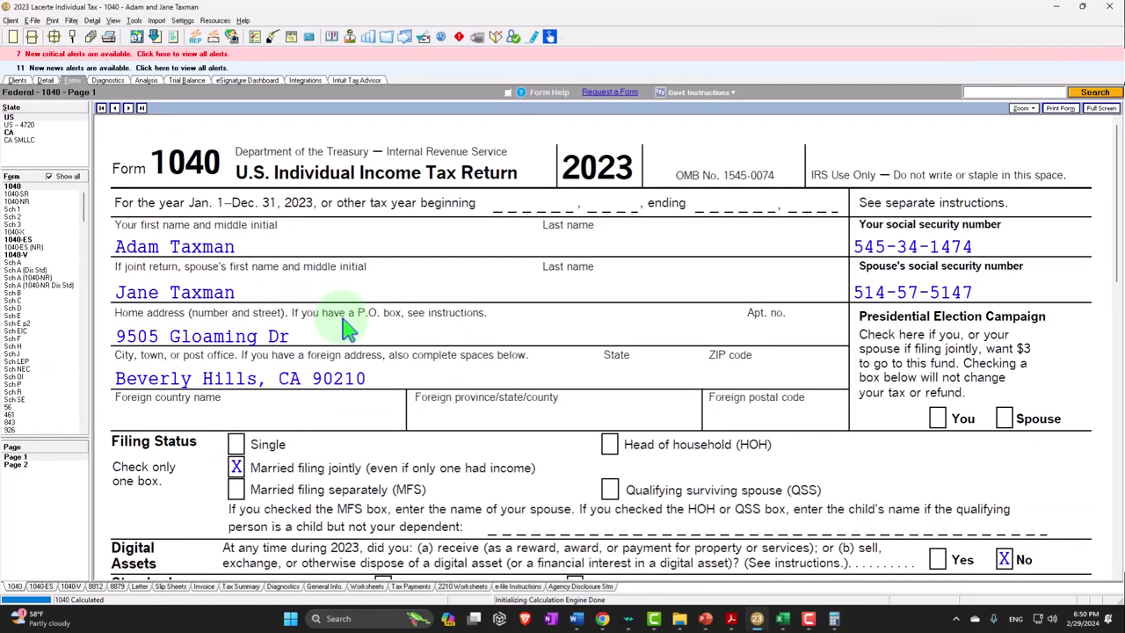
scroll(460, 290, down, 5)
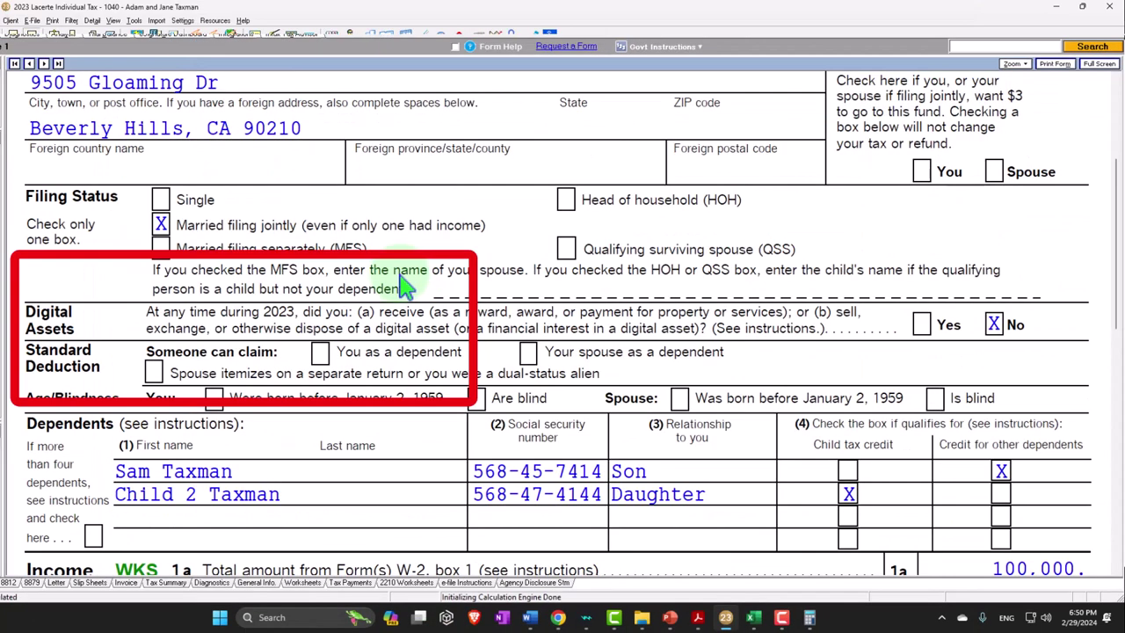
scroll(251, 270, down, 3)
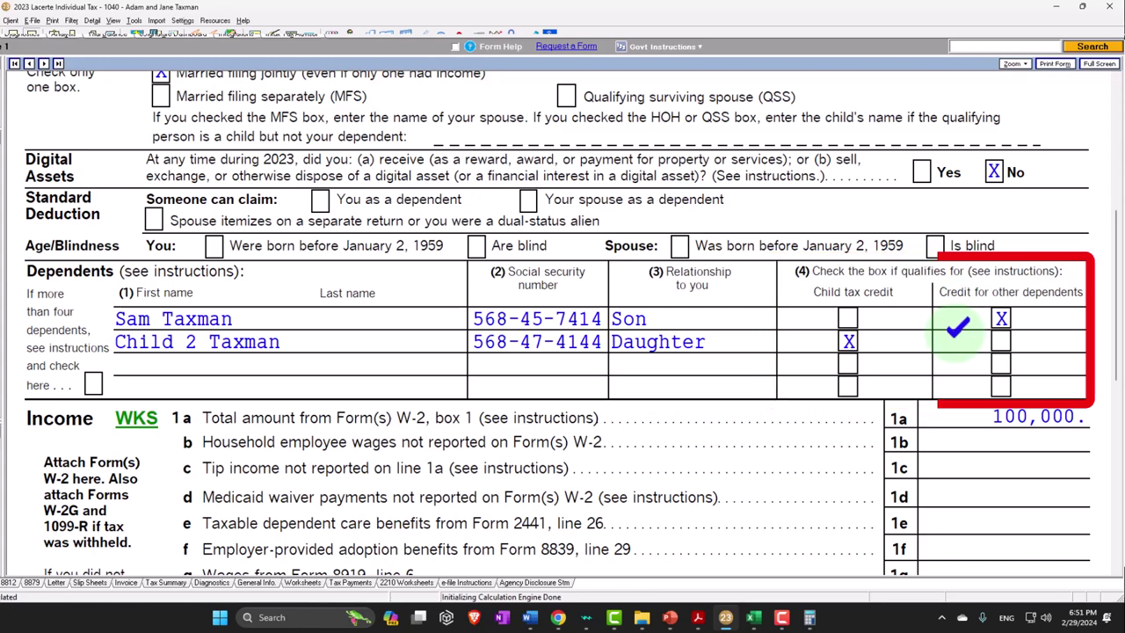
scroll(958, 327, down, 5)
scroll(957, 327, down, 7)
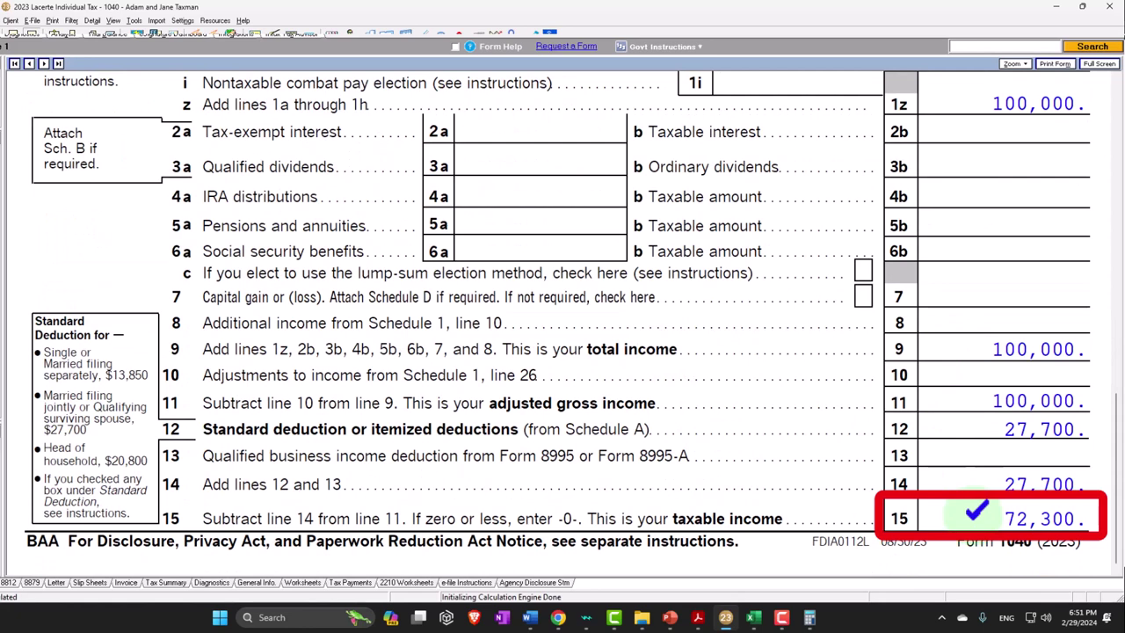
Check line 19's 2,500 credit worksheet on Form 1040 page 2, then list only used forms
click(15, 464)
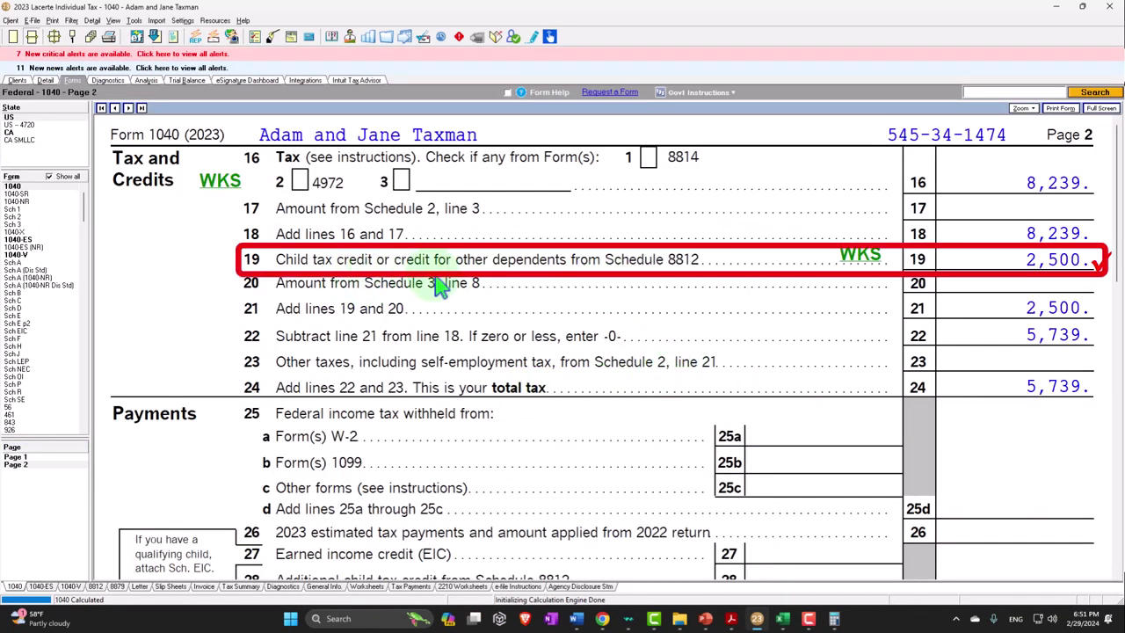
click(850, 259)
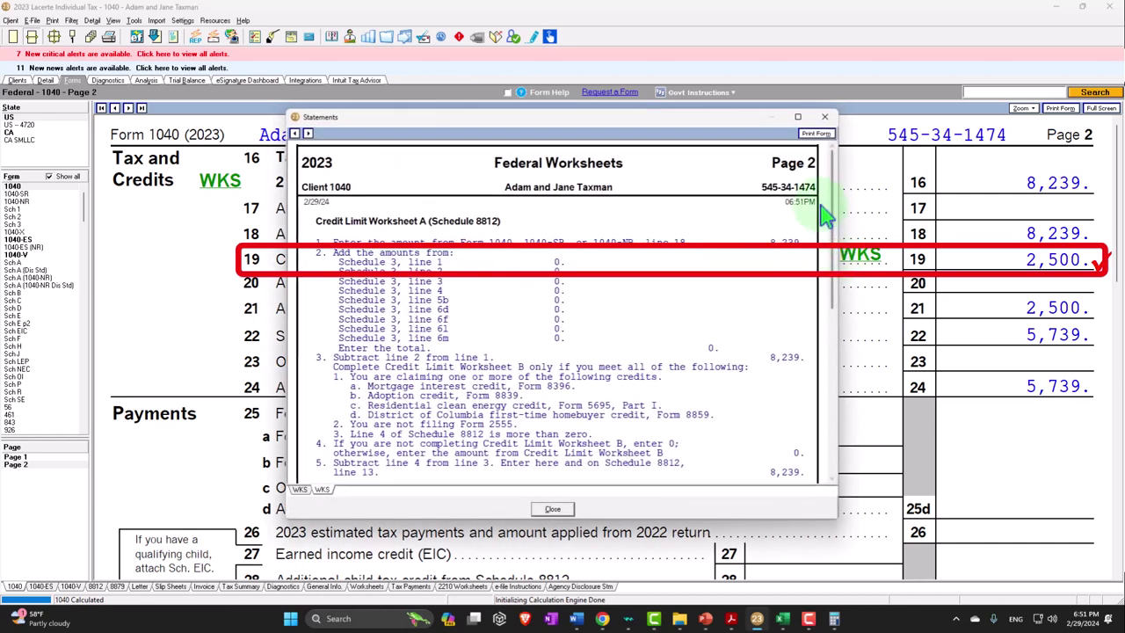
click(824, 117)
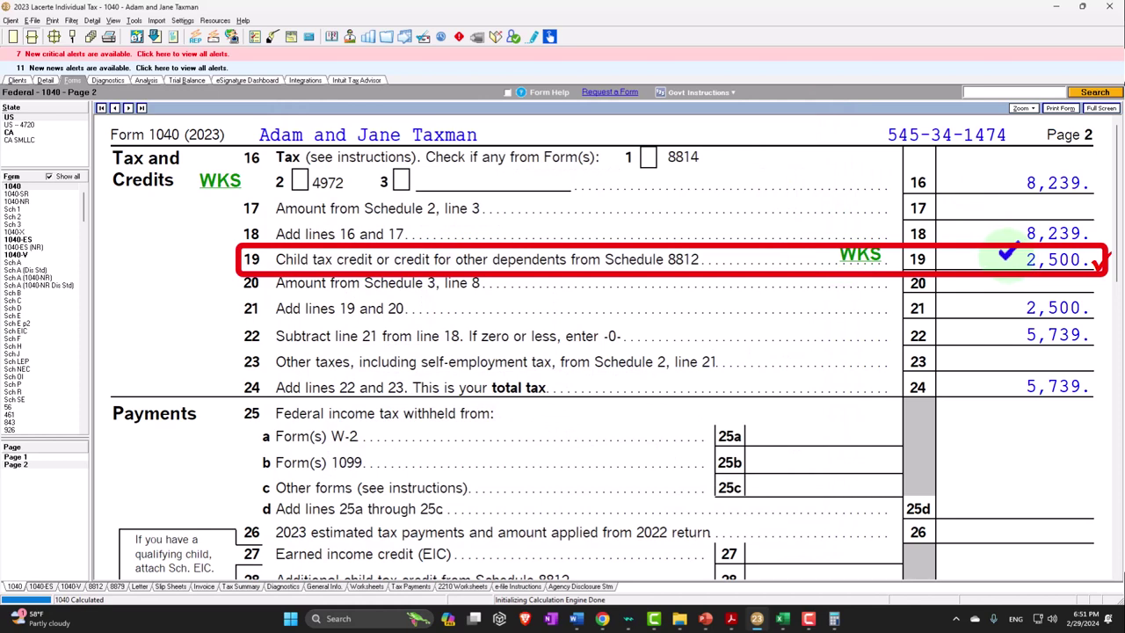
click(50, 177)
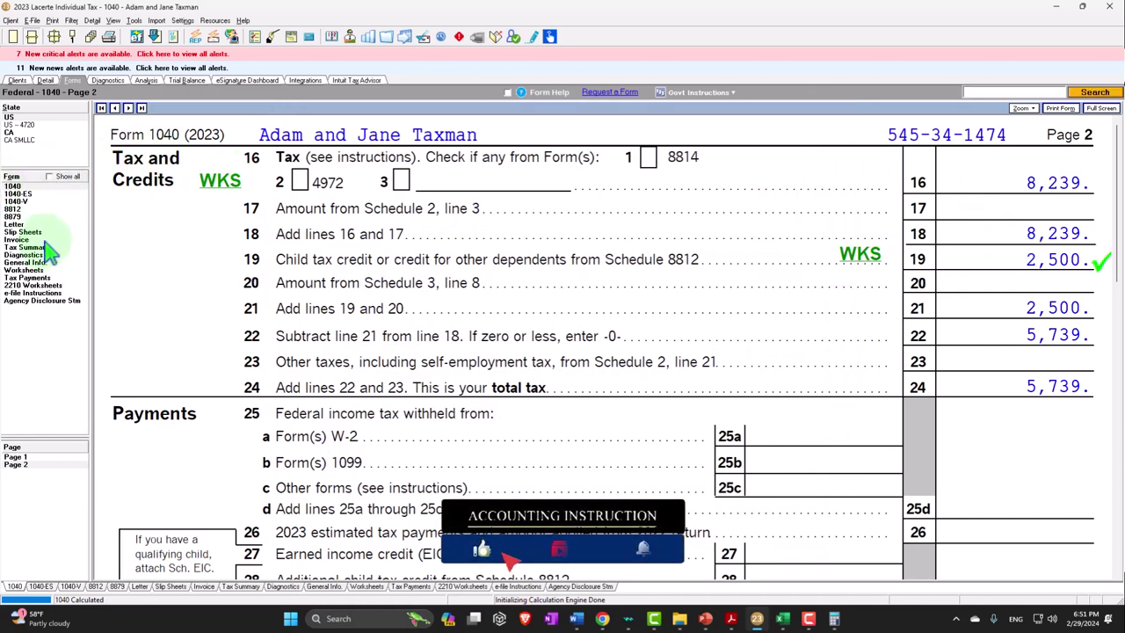
Review Schedule 8812 Part I's 2,500 credit and confirm it on Form 1040 page 2 line 19
click(14, 209)
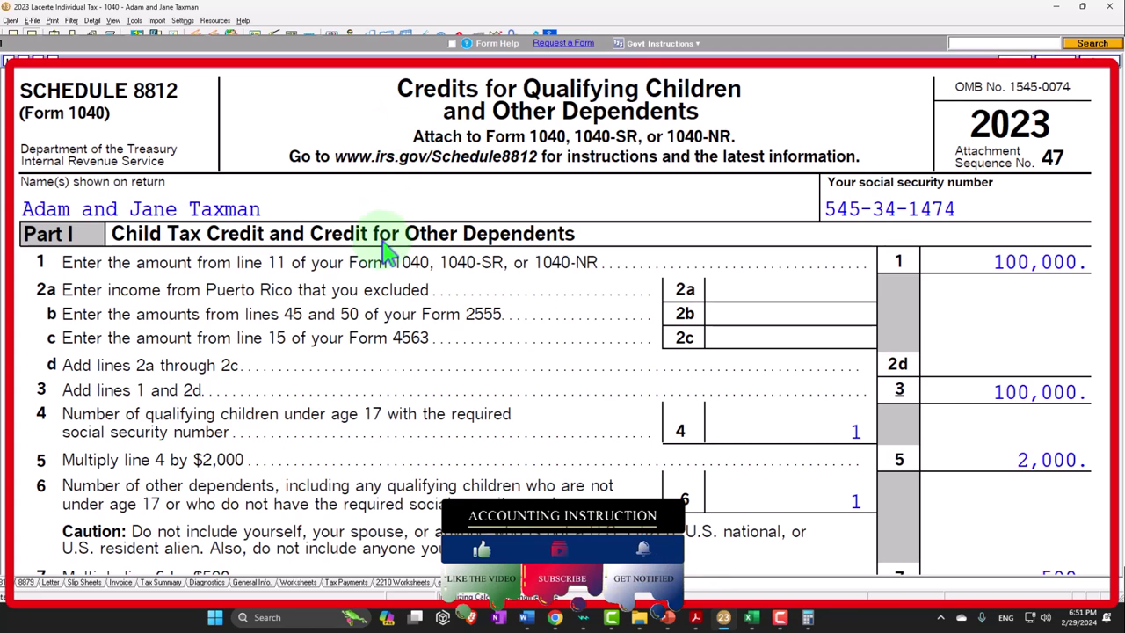
scroll(384, 251, down, 1)
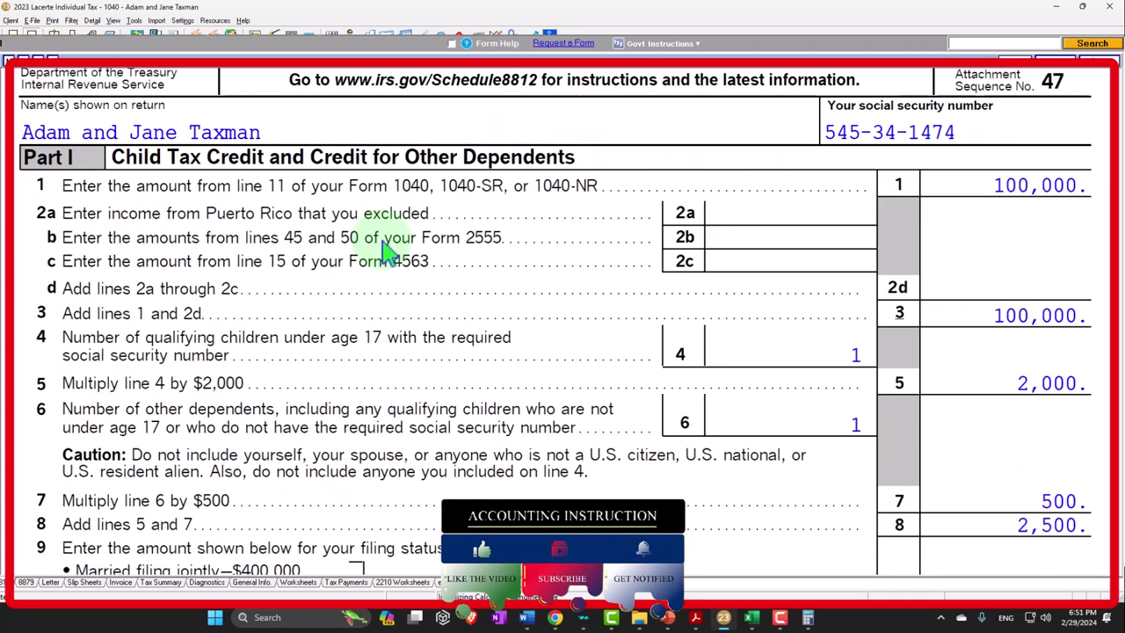
scroll(384, 251, down, 2)
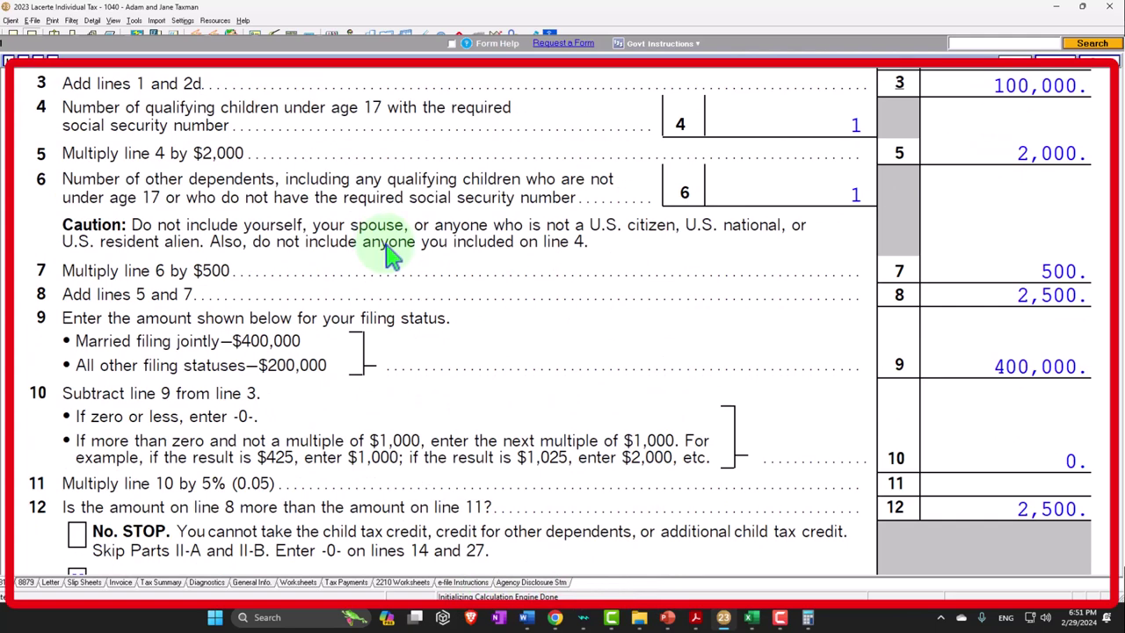
scroll(391, 254, down, 5)
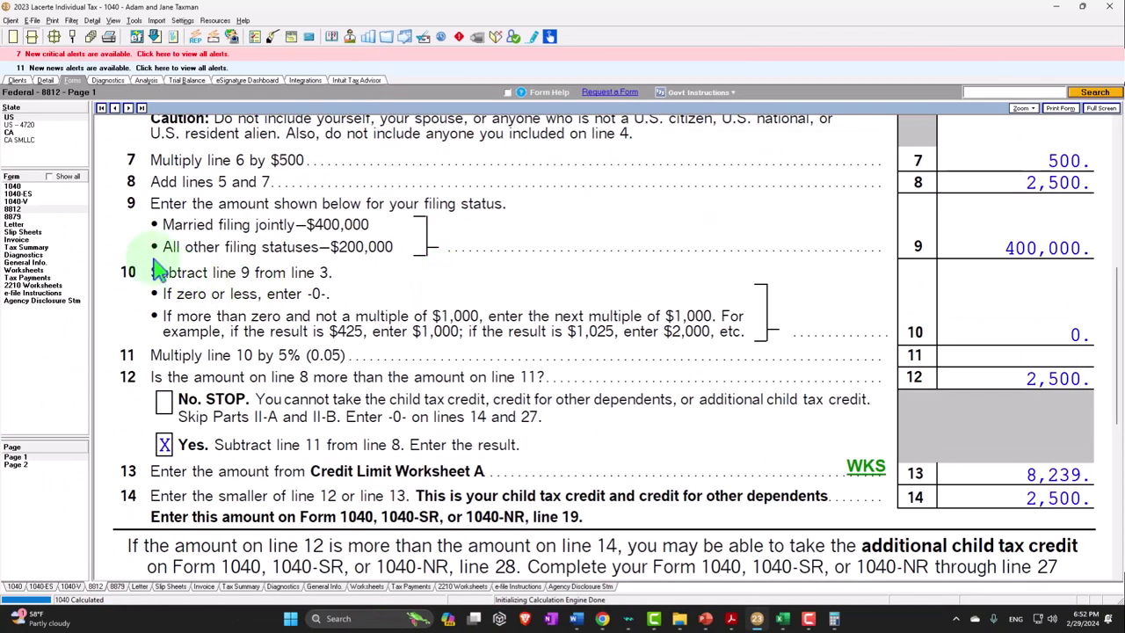
click(15, 186)
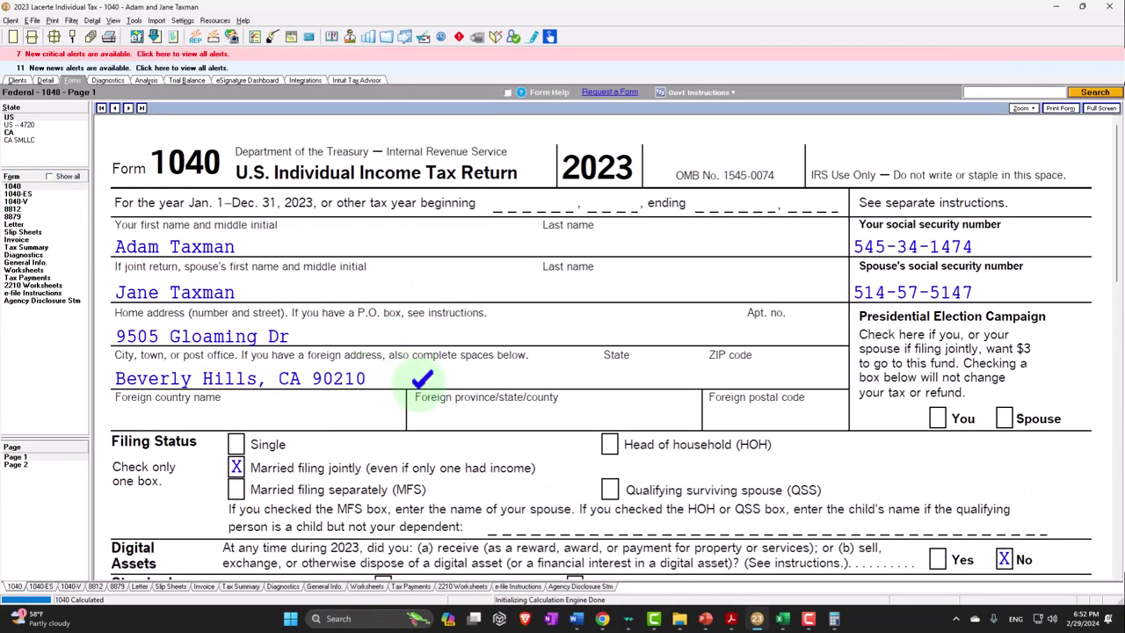
click(16, 464)
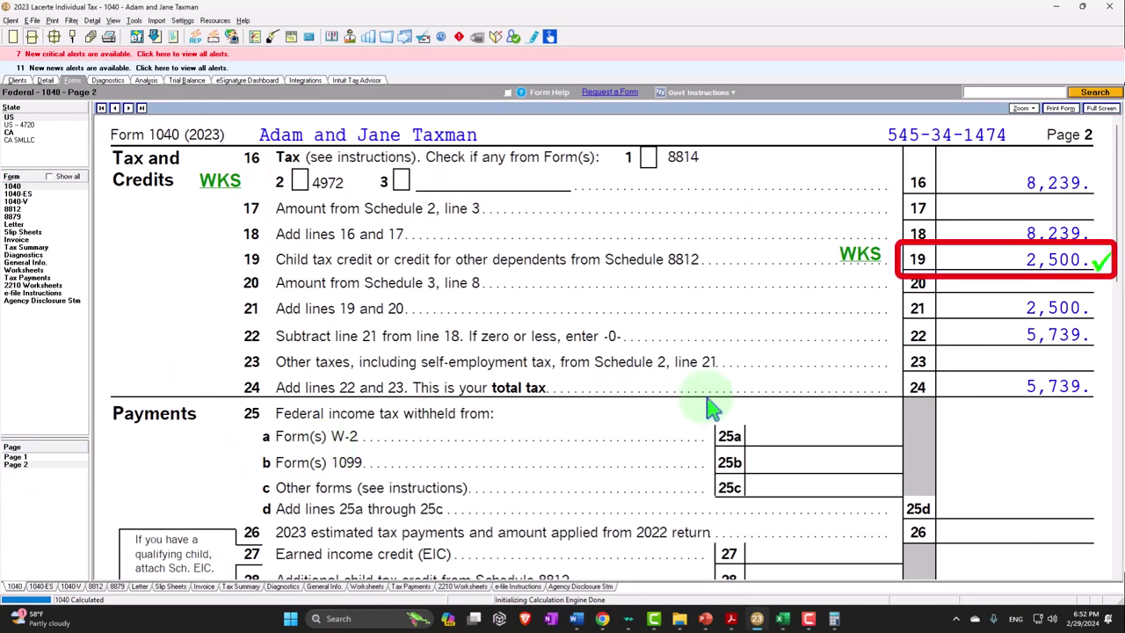
click(782, 619)
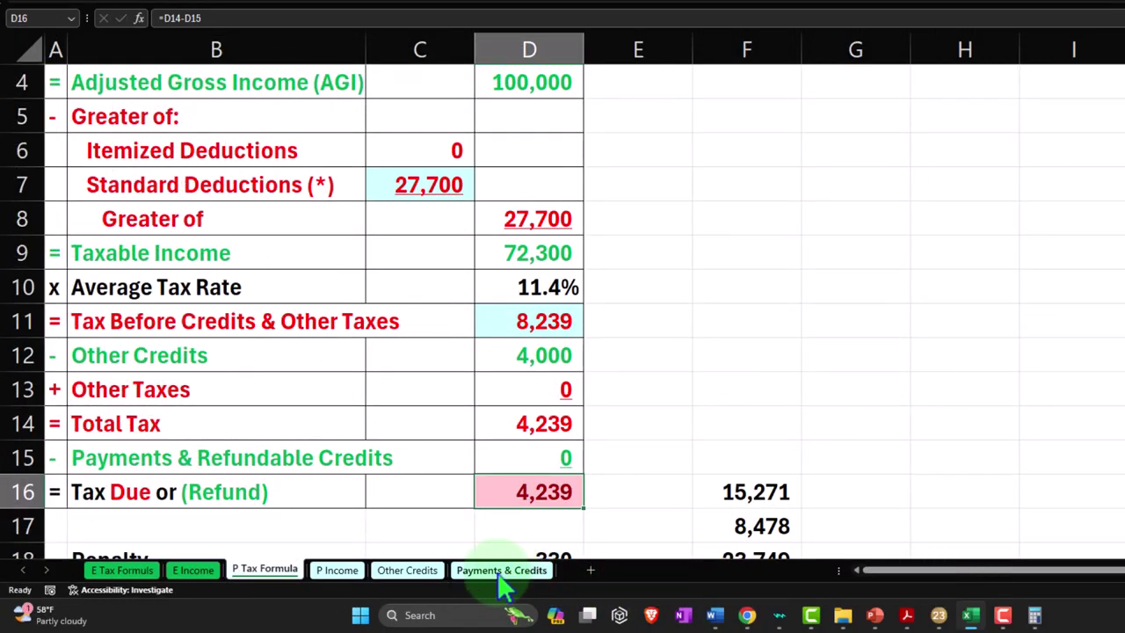
On the Other Credits sheet, move the A12:C12 total to row 20 and label A12 'Other Dependents Credit'
click(428, 572)
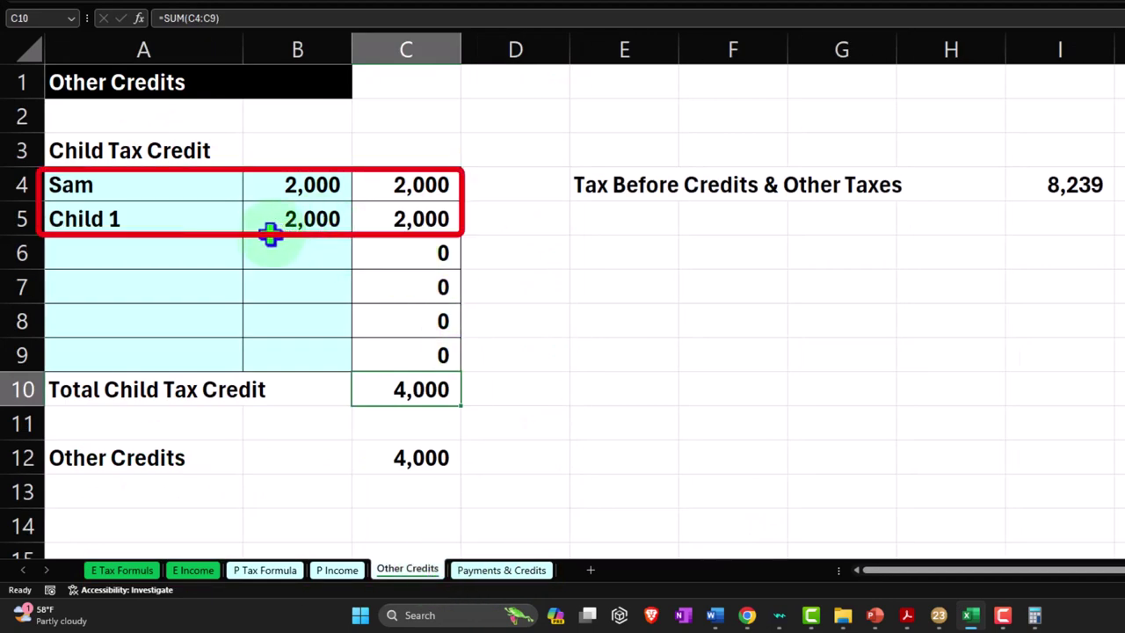
scroll(254, 467, down, 1)
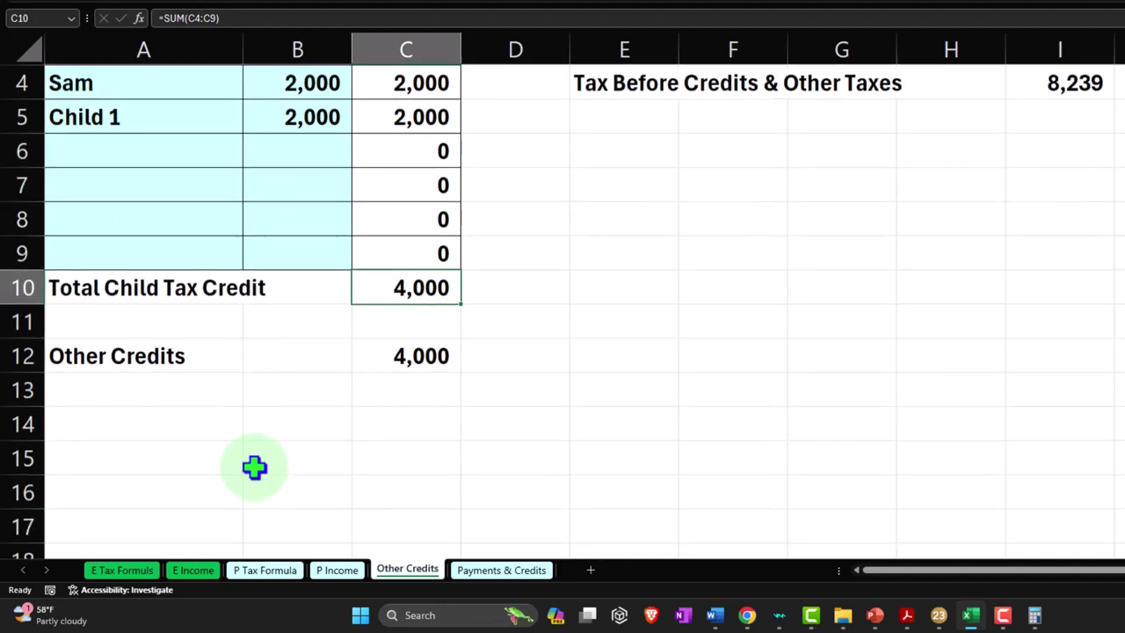
drag(166, 354, 366, 354)
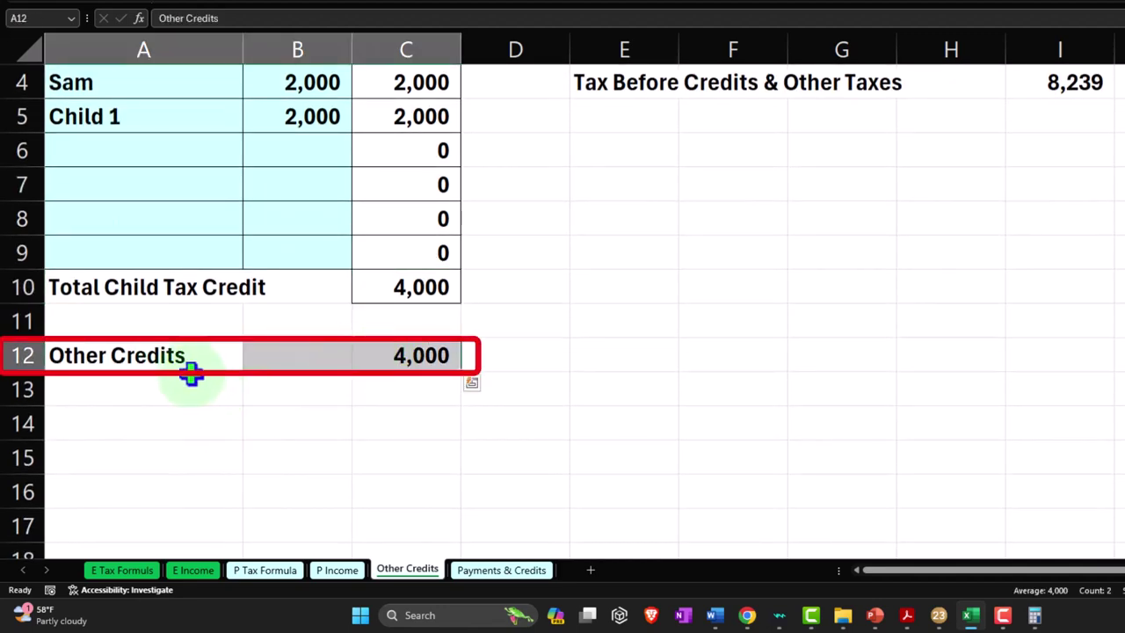
drag(189, 367, 184, 525)
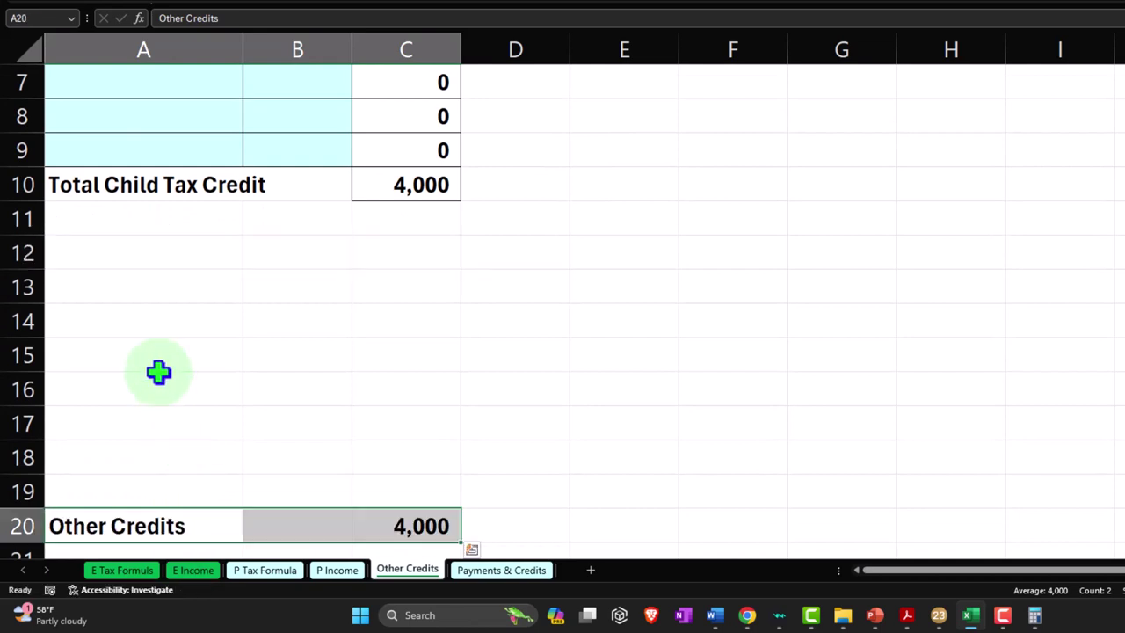
click(105, 250)
text(OP)
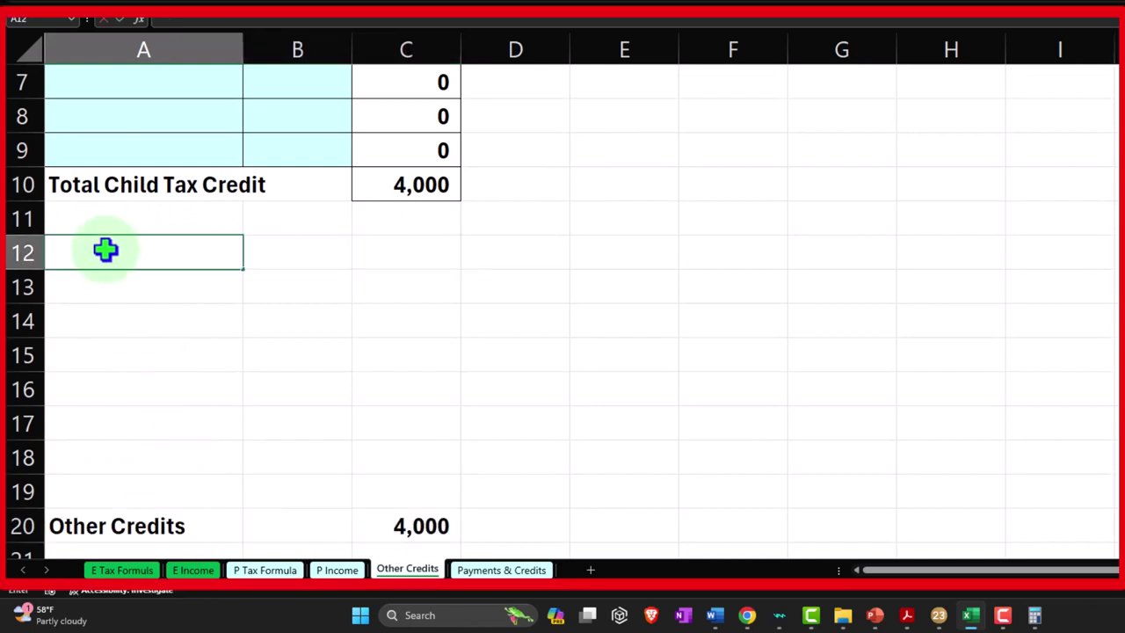
text(tjhe)
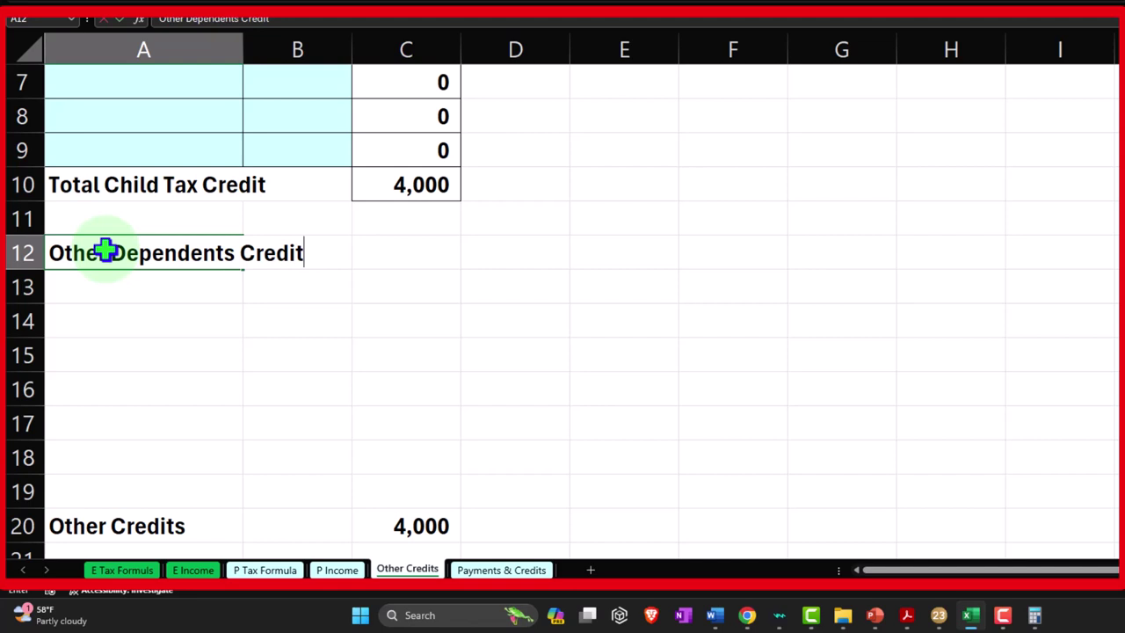
key(Return)
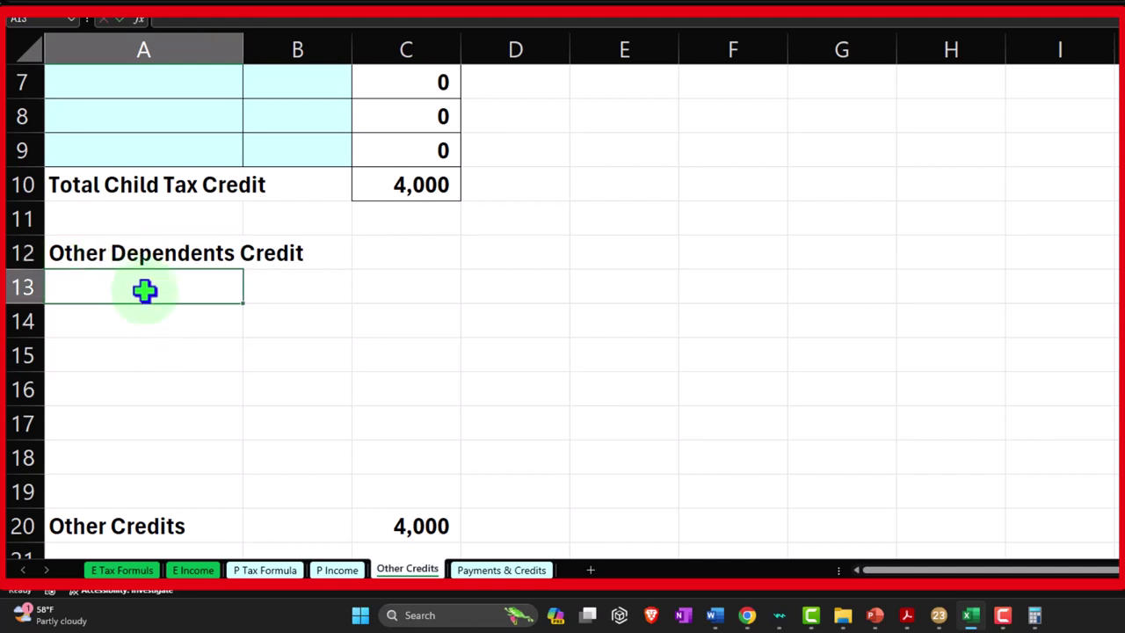
drag(145, 290, 306, 450)
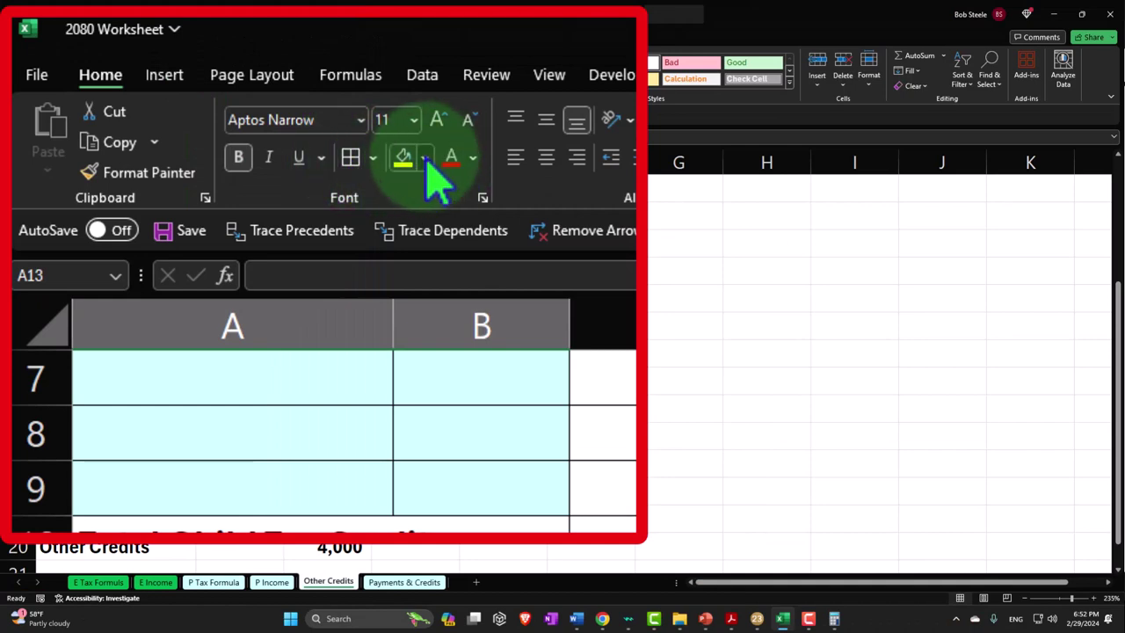
Shade A13:B18 light cyan and enter Sam with a 500 credit in A13:B13
click(425, 159)
click(400, 442)
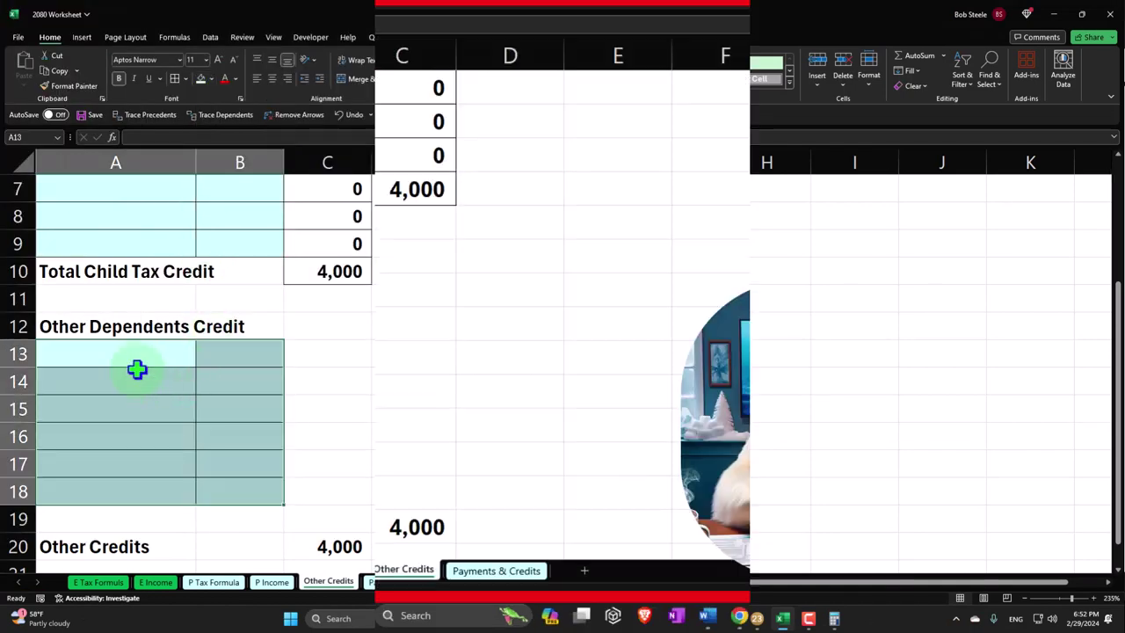
click(136, 360)
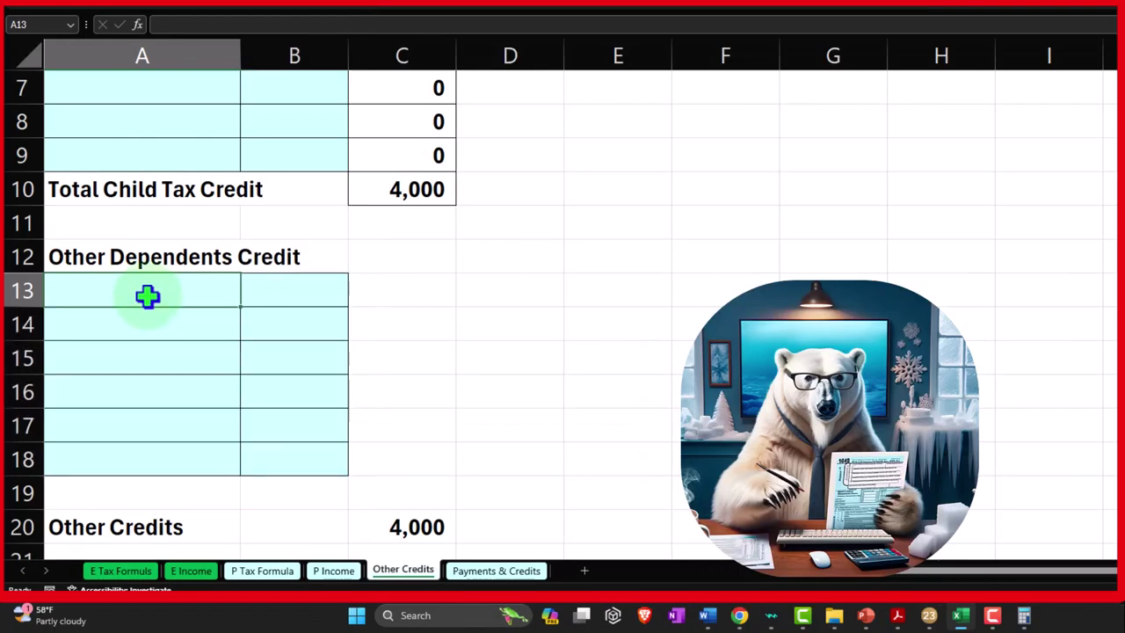
scroll(146, 296, up, 2)
scroll(149, 293, down, 1)
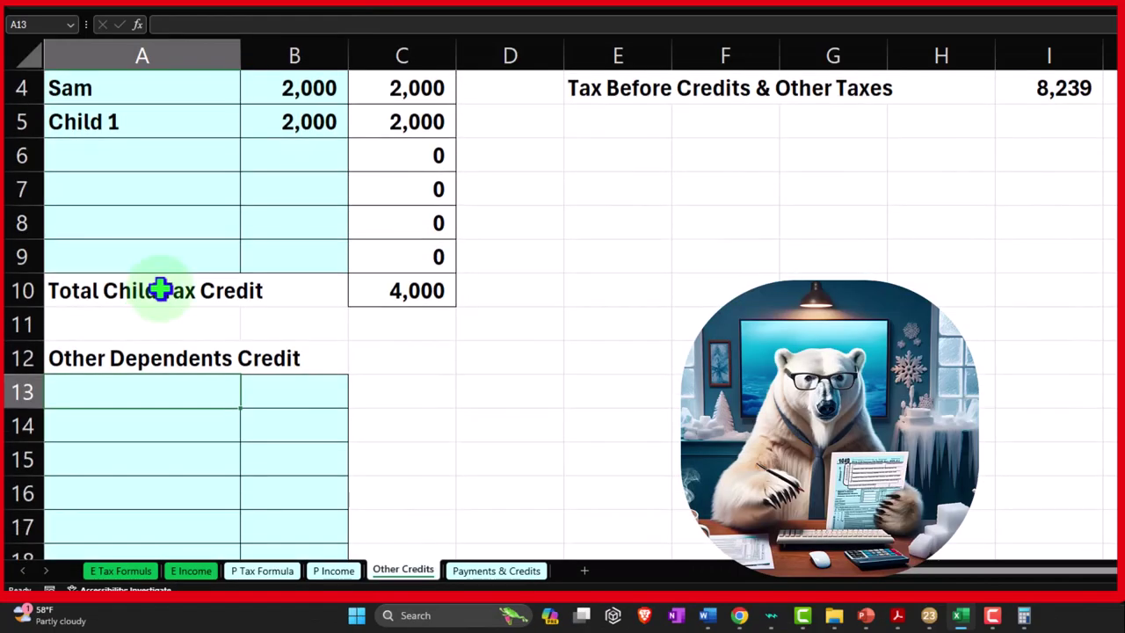
key(Tab)
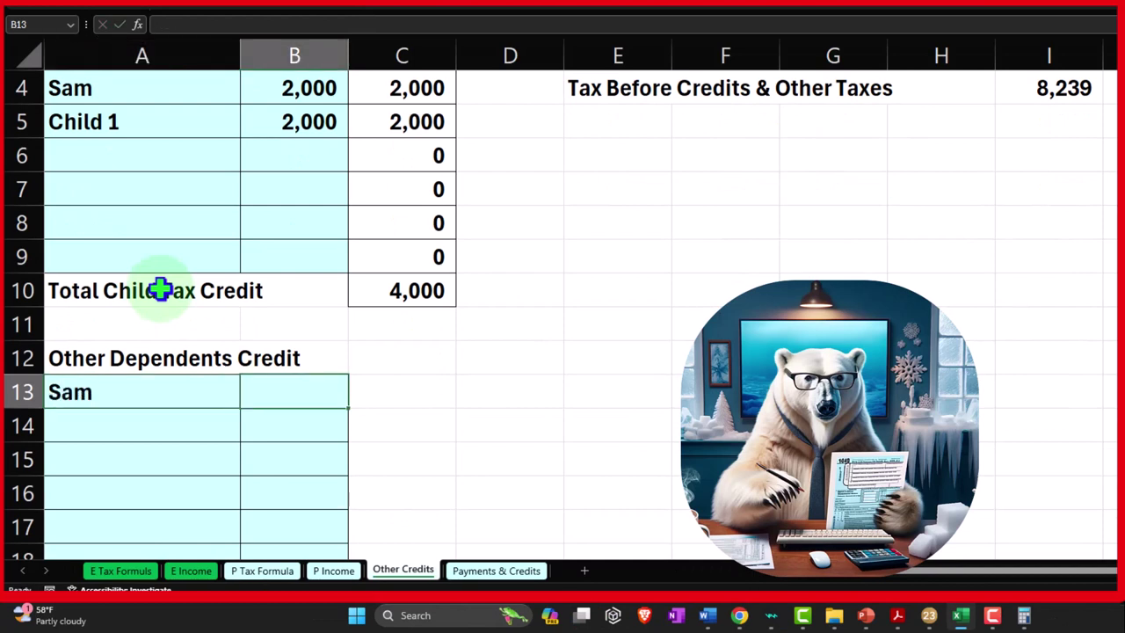
key(Return)
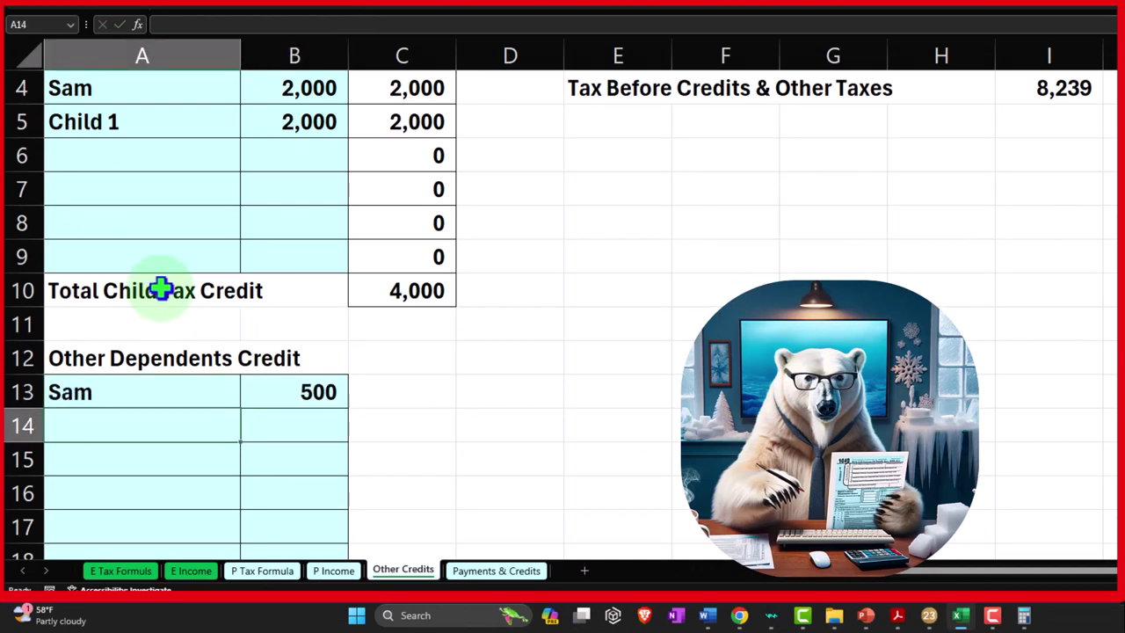
Delete Sam's 2,000 child tax credit from B4 and check the tax figure in I4
scroll(158, 284, up, 1)
click(274, 188)
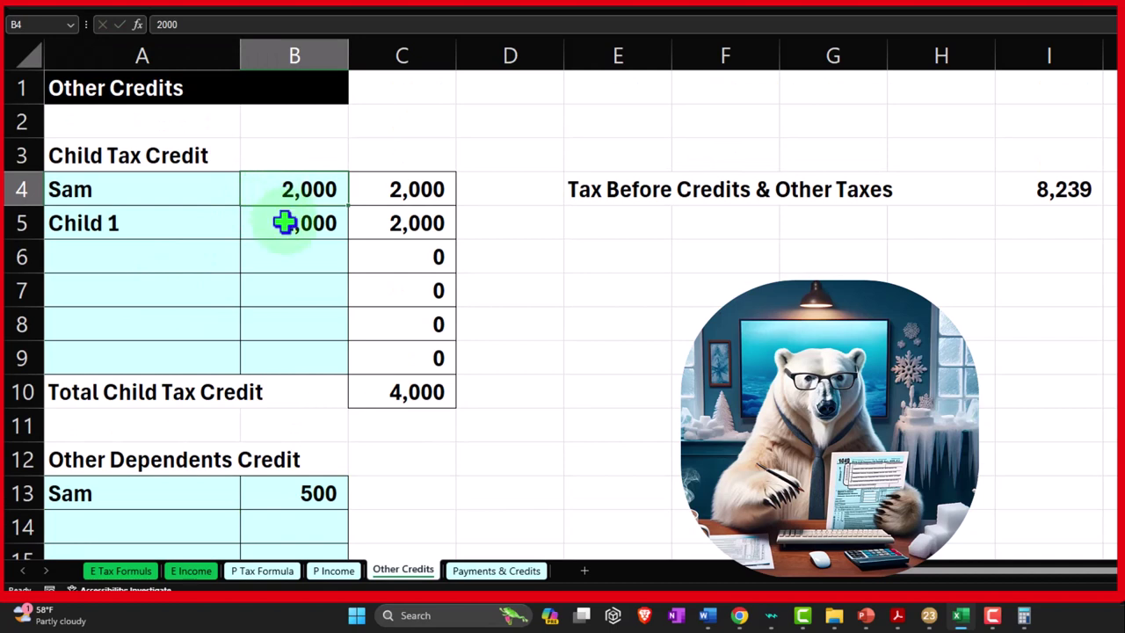
key(Delete)
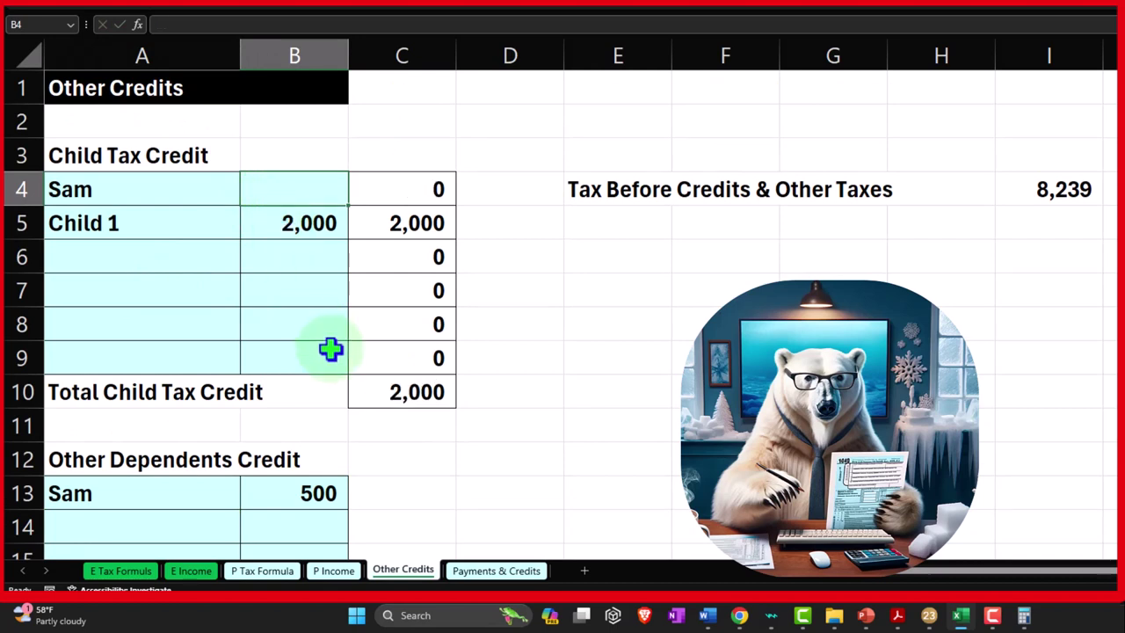
scroll(343, 369, down, 1)
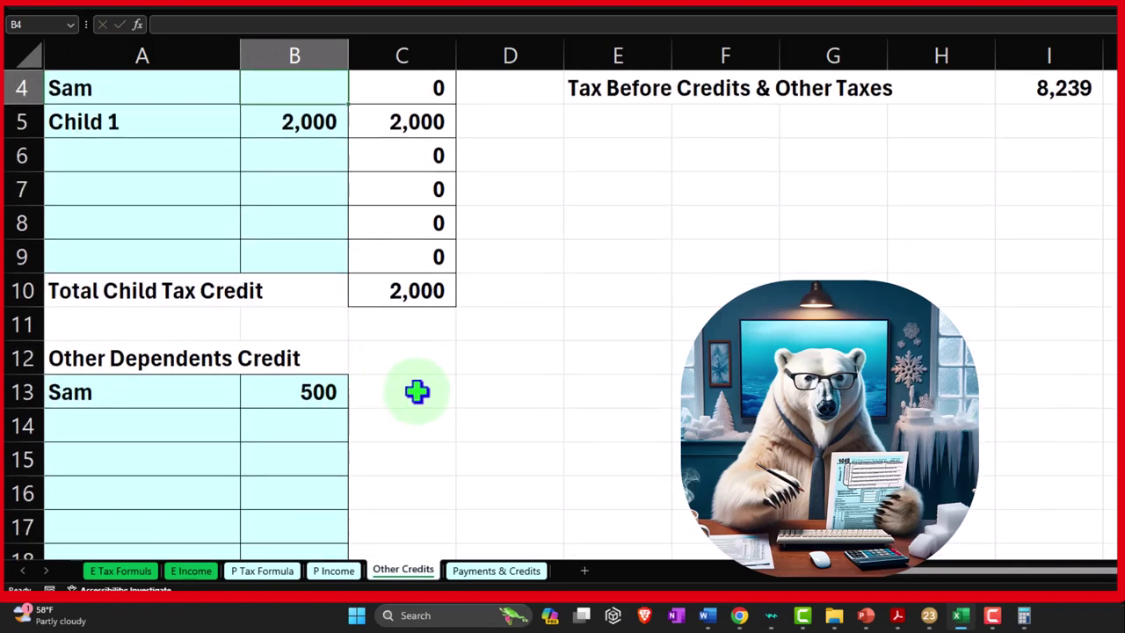
click(1065, 88)
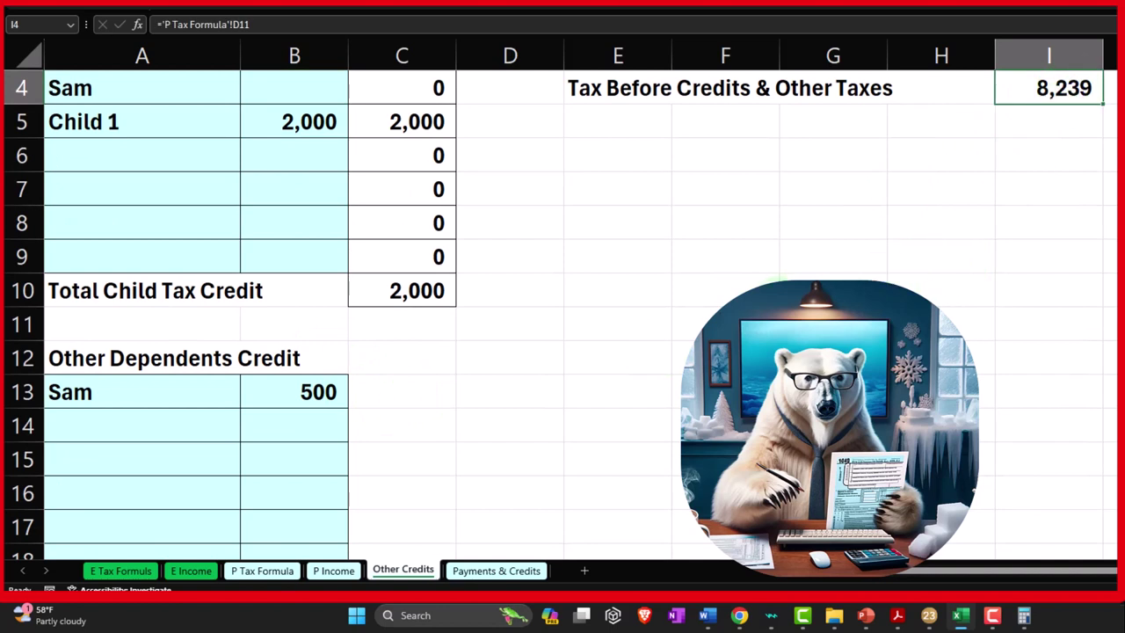
scroll(572, 319, down, 1)
drag(414, 291, 412, 457)
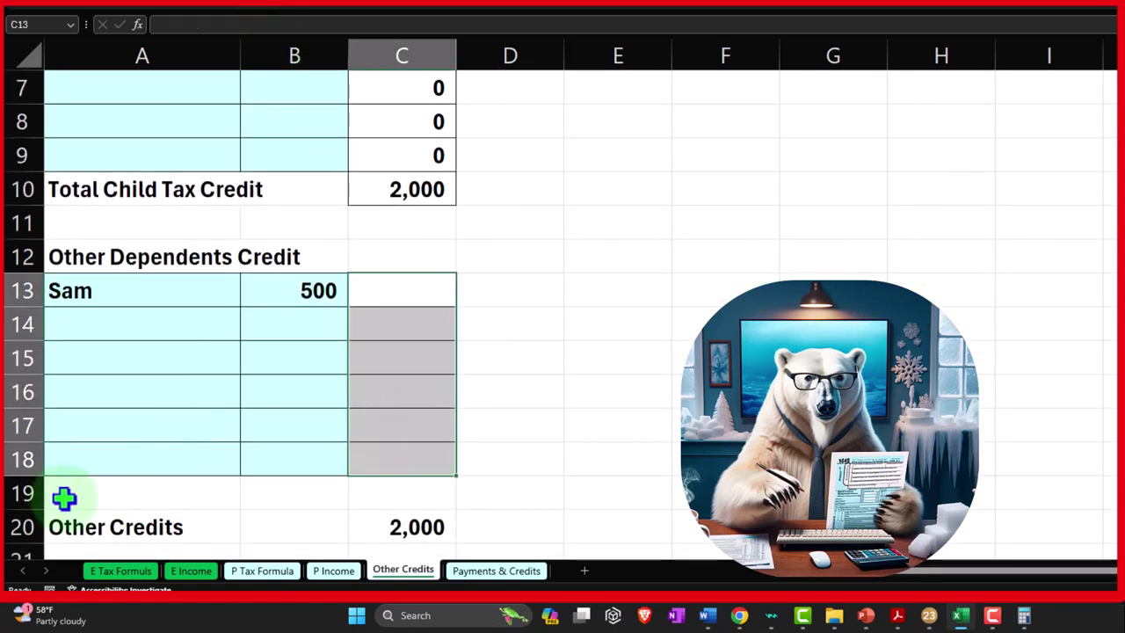
Delete the empty row 19 on the Other Credits sheet
click(24, 493)
right_click(86, 496)
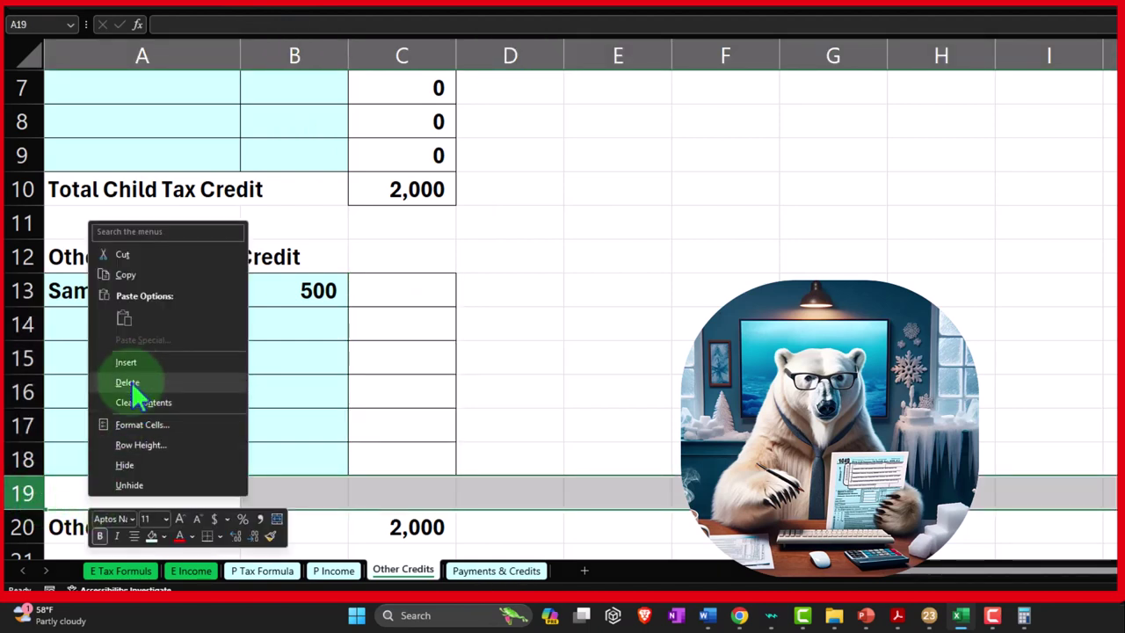
click(127, 381)
Begin C13's formula as =IF(B13<$I$4, with the I4 tax reference made absolute
click(424, 285)
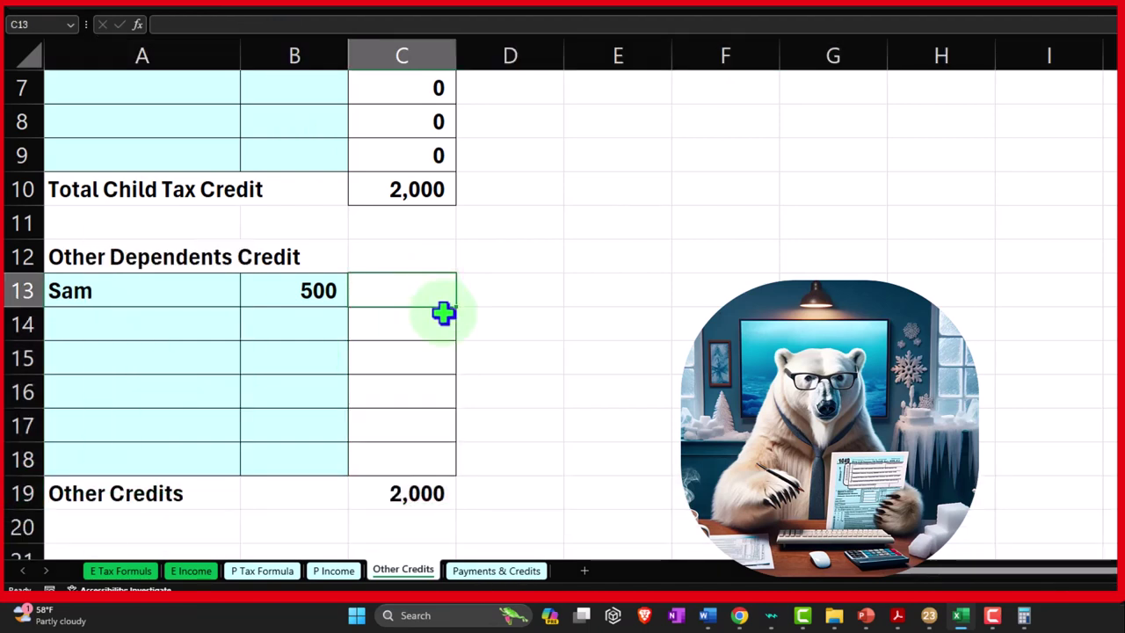
text(=if)
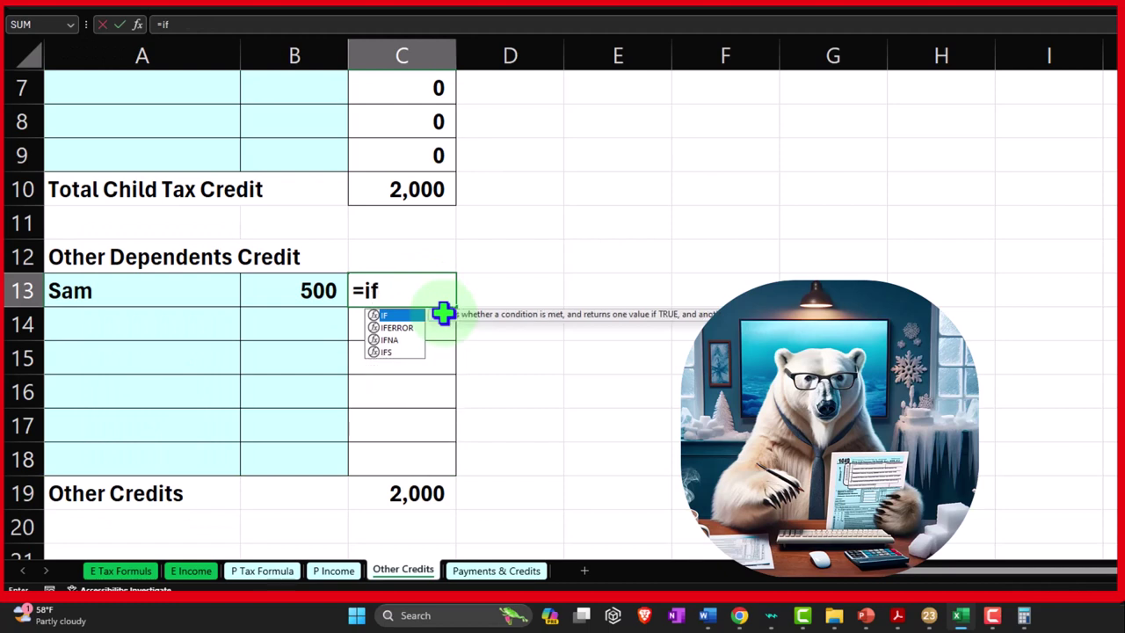
text(()
key(Left)
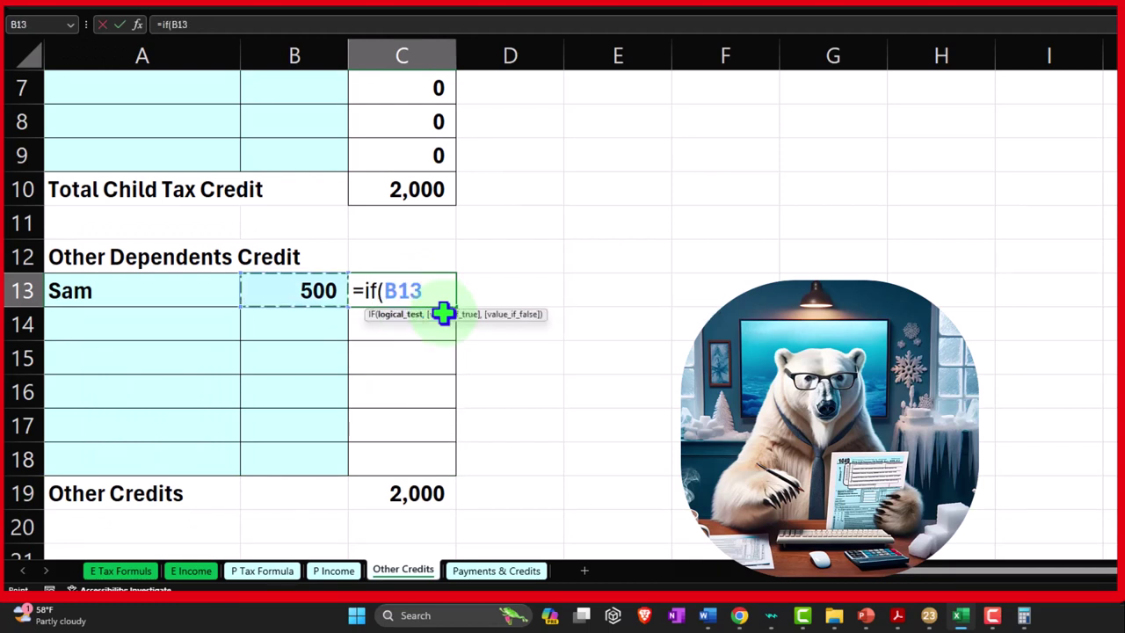
text(<)
scroll(585, 326, up, 2)
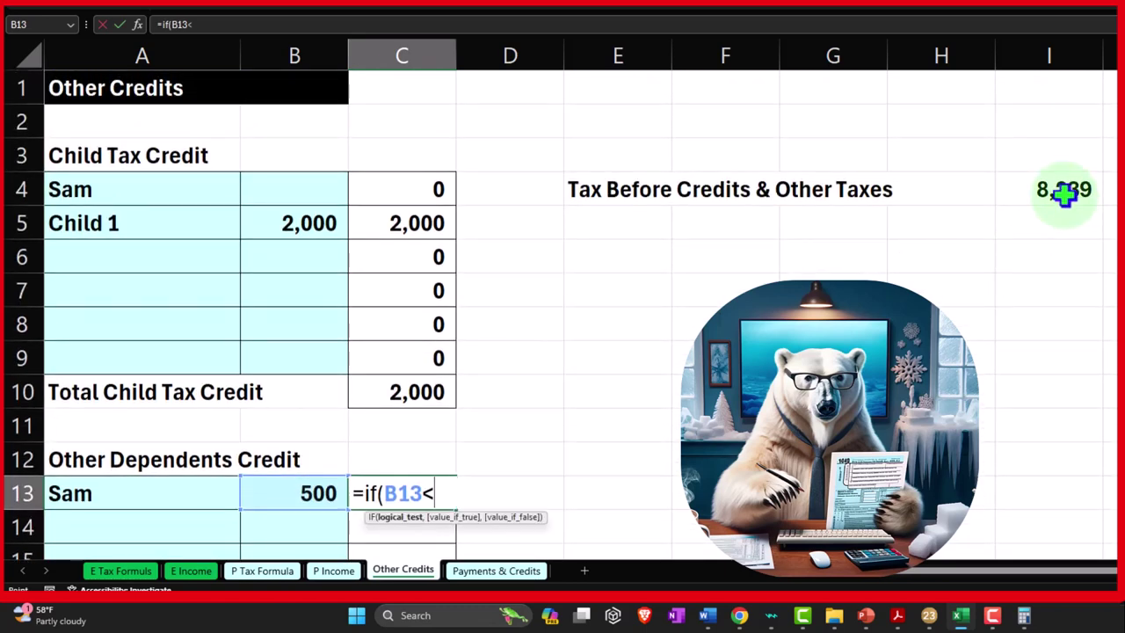
click(1063, 192)
key(F4)
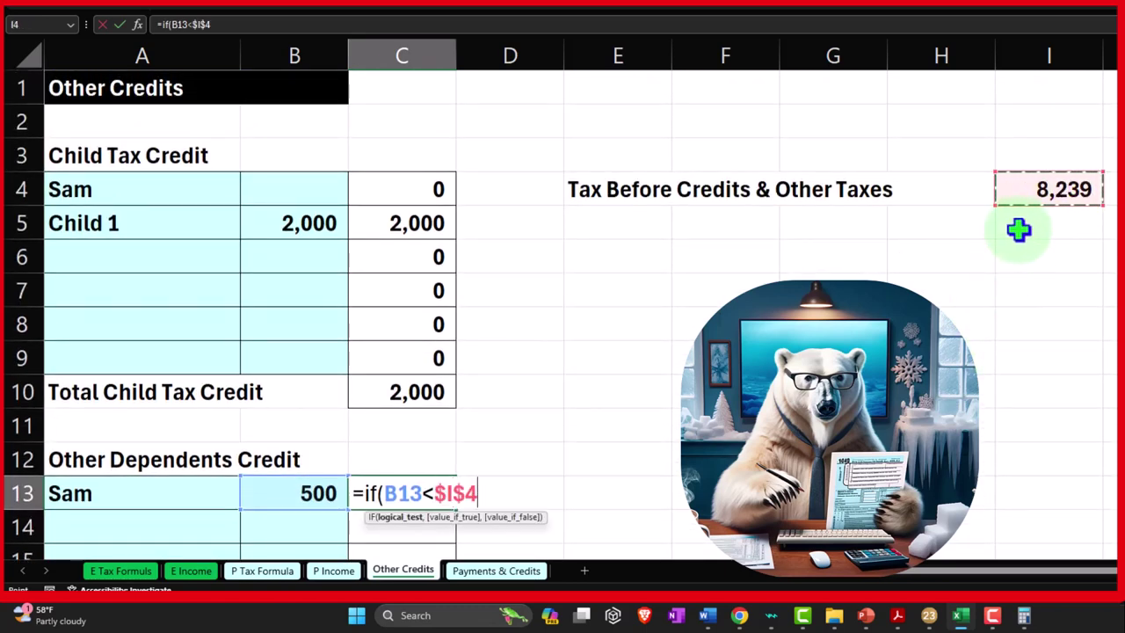
text(,)
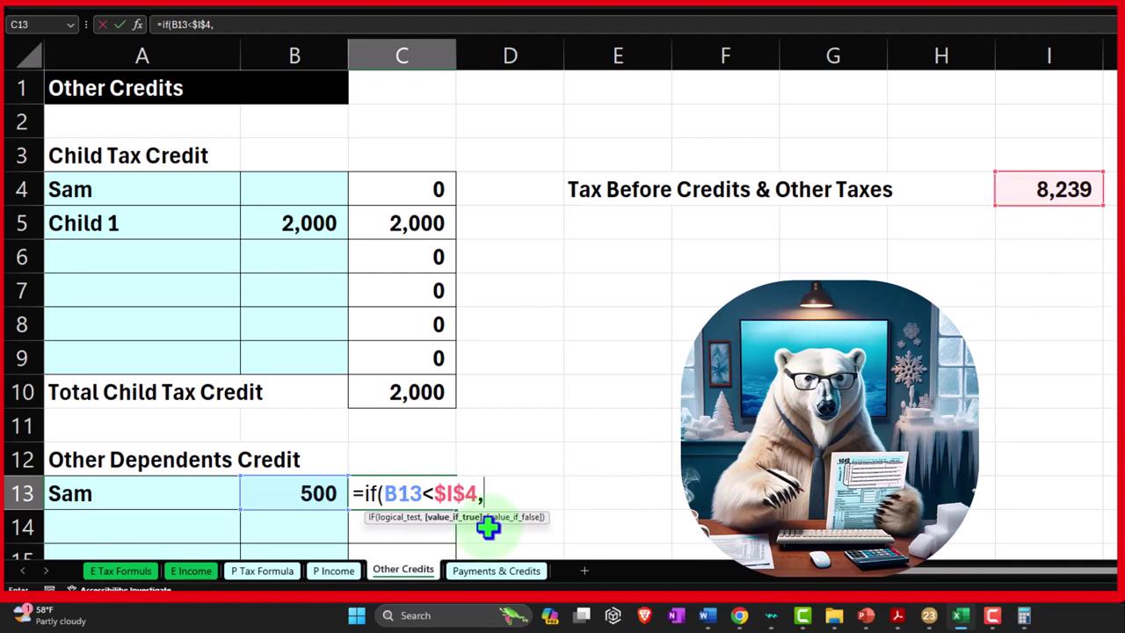
Finish C13 as =IF(B13<$I$4,B13,$I$4), returning 500
click(305, 494)
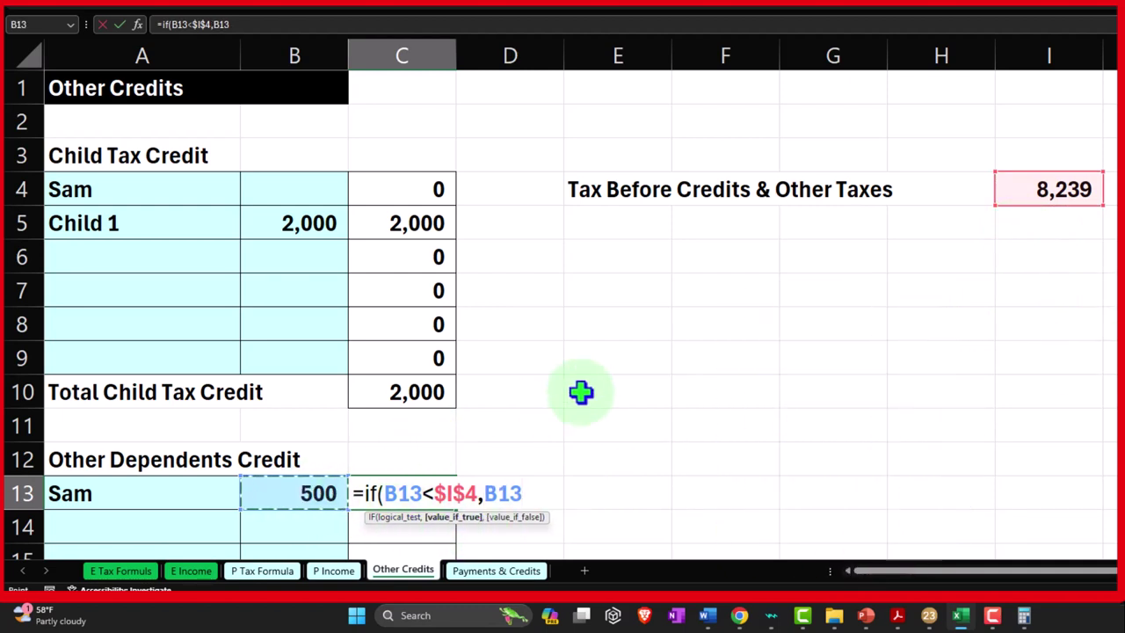
text(,)
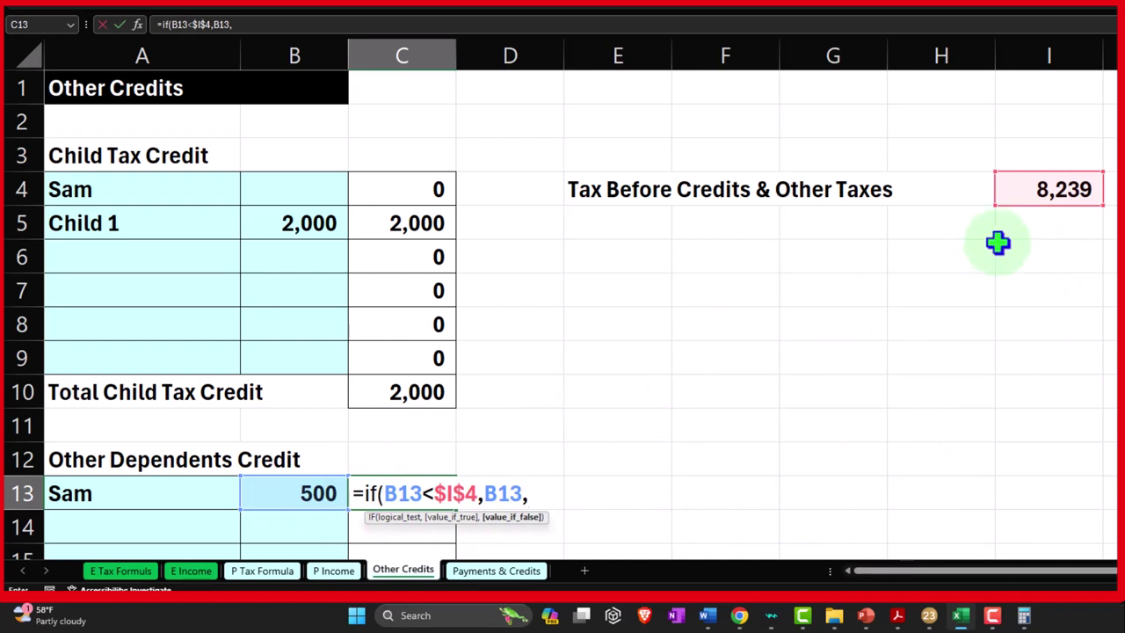
click(1039, 186)
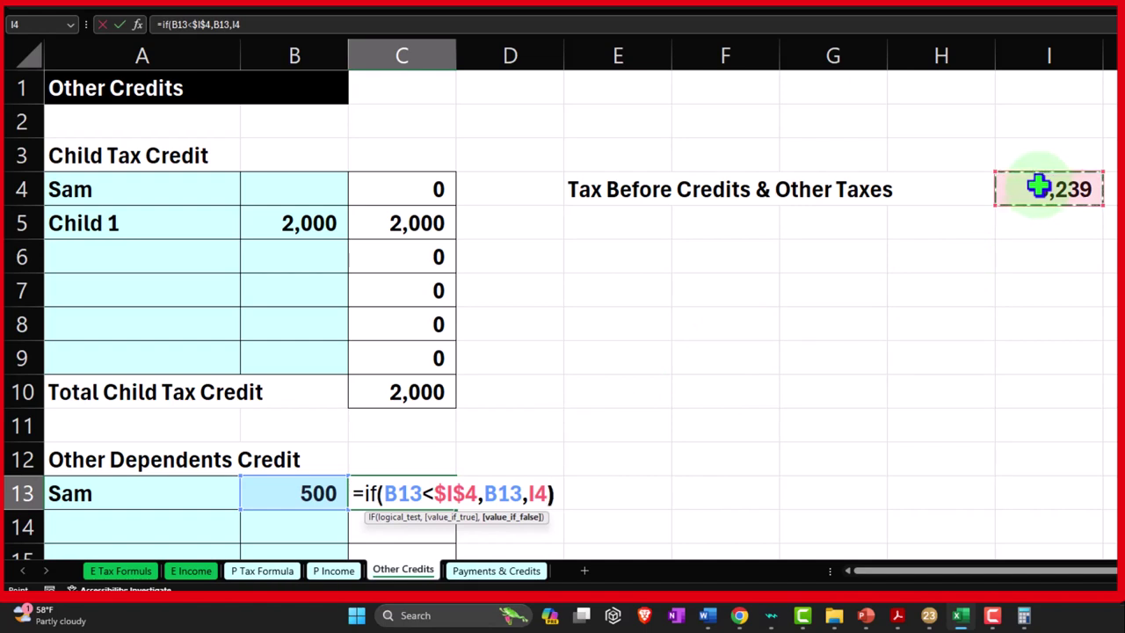
text())
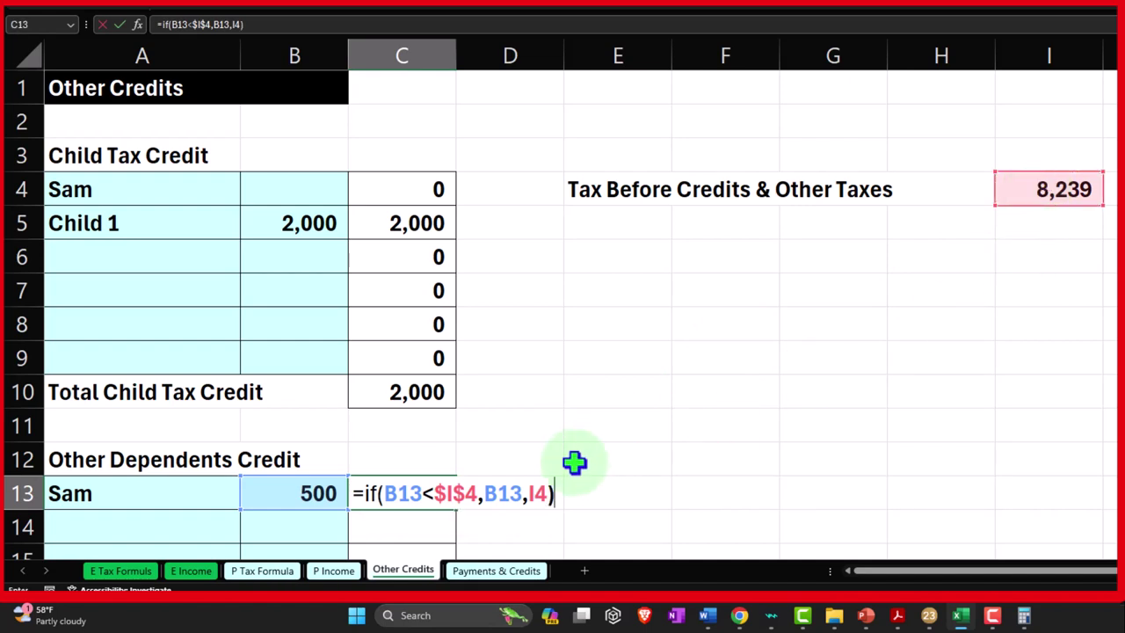
click(541, 492)
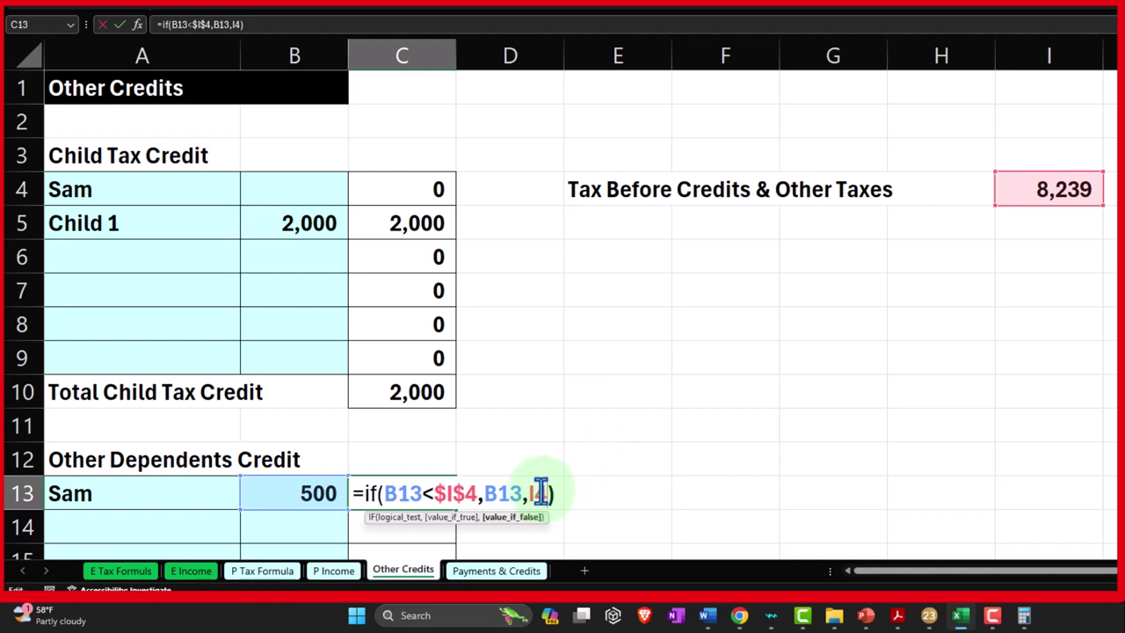
key(F4)
key(Return)
scroll(541, 492, down, 2)
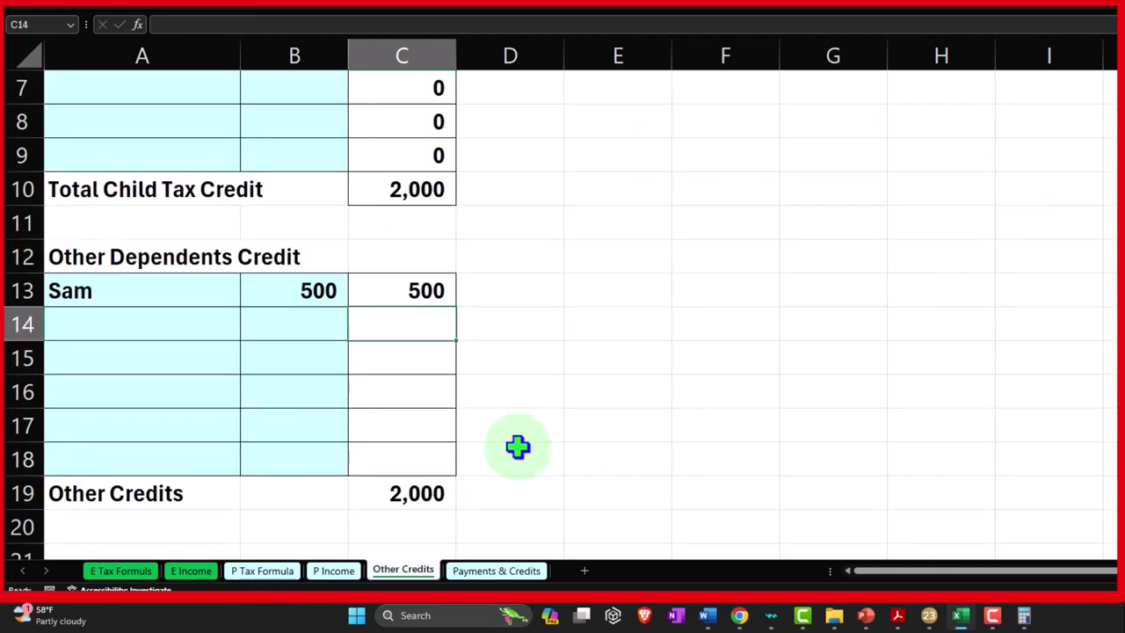
click(432, 293)
Fill C13's IF formula down through C18
drag(455, 306, 460, 472)
scroll(448, 434, up, 2)
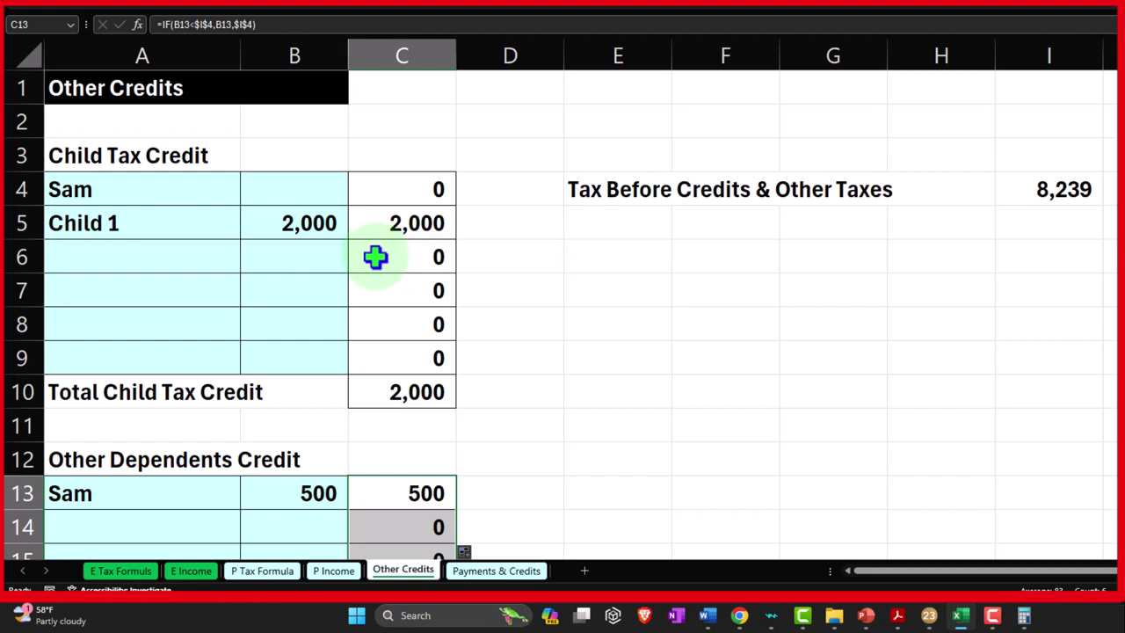
scroll(375, 255, down, 1)
Test the cap with 9000 in B13 against I4, then restore 500
click(304, 396)
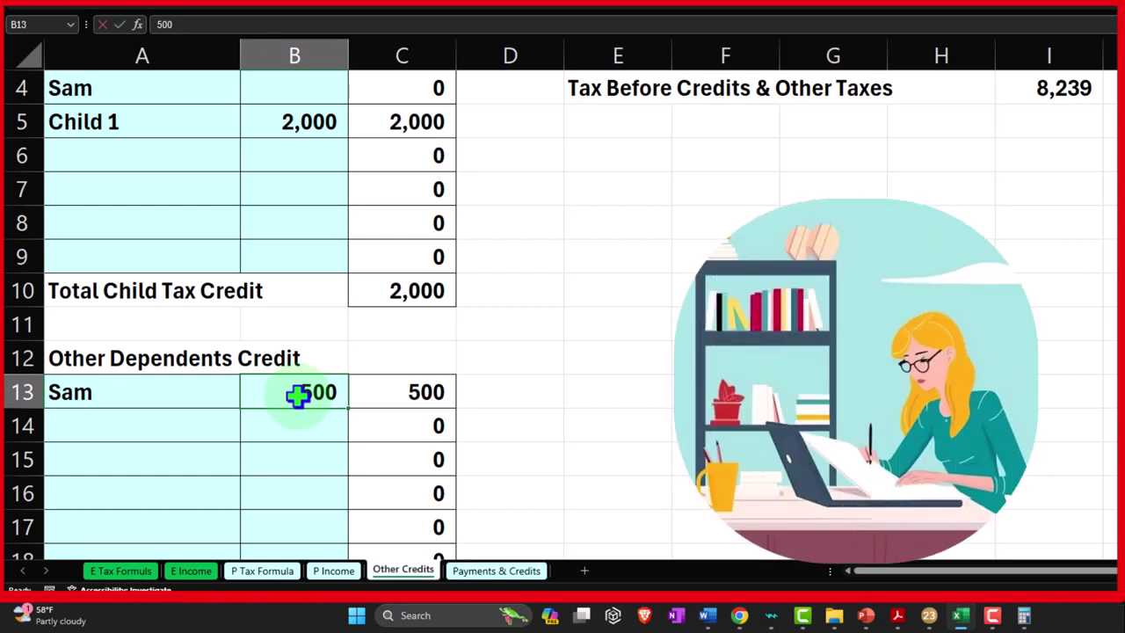
text(00)
key(Return)
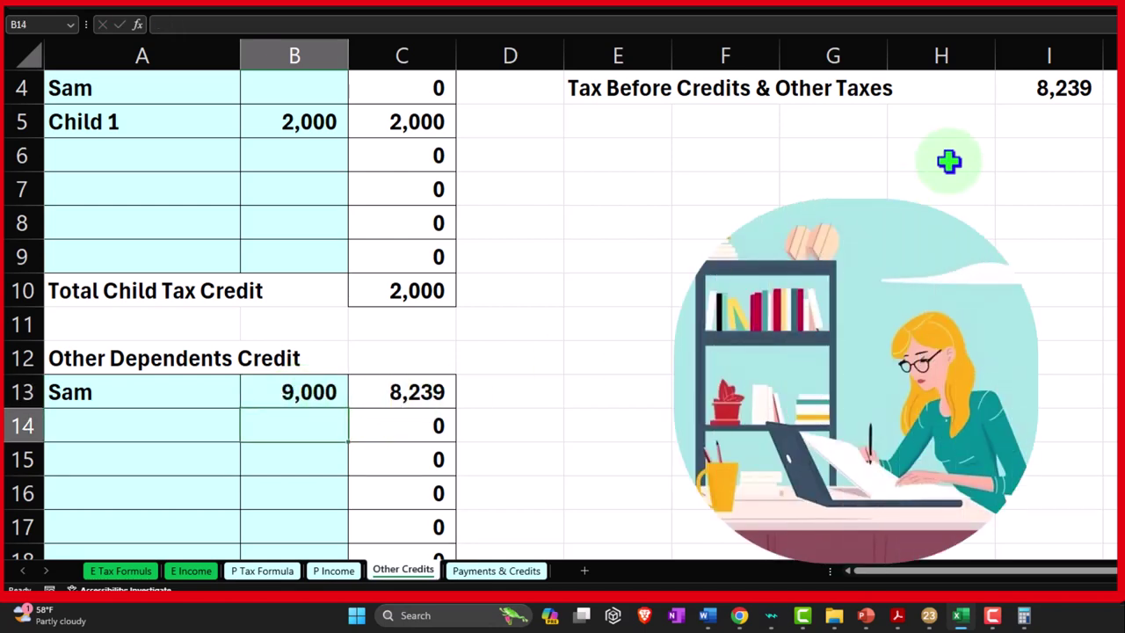
click(1017, 88)
click(315, 397)
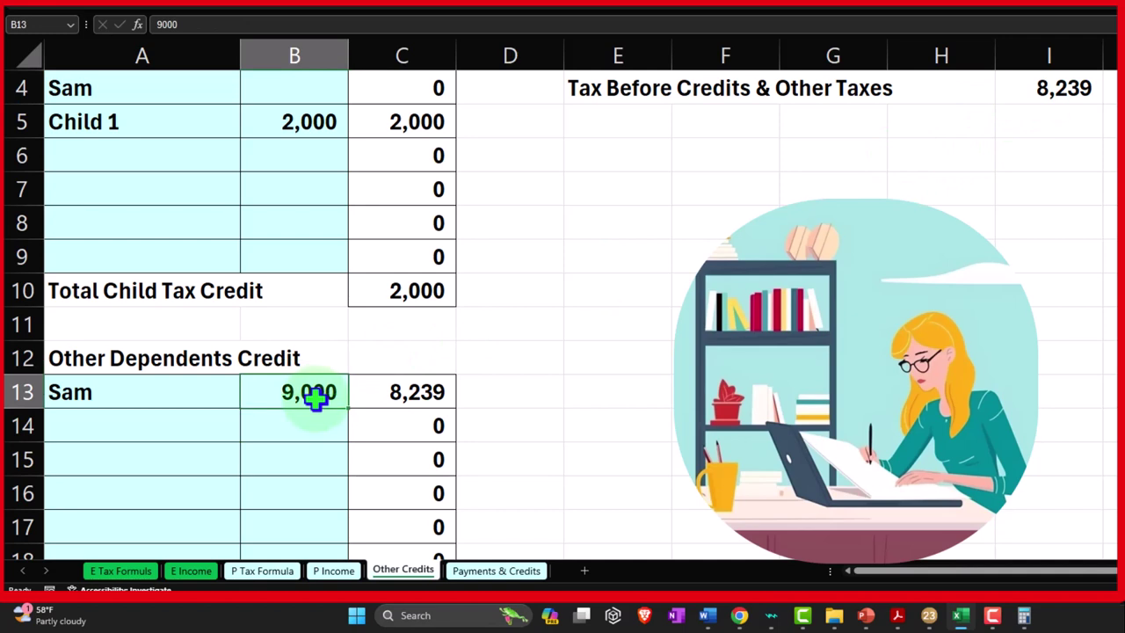
text(500)
key(Return)
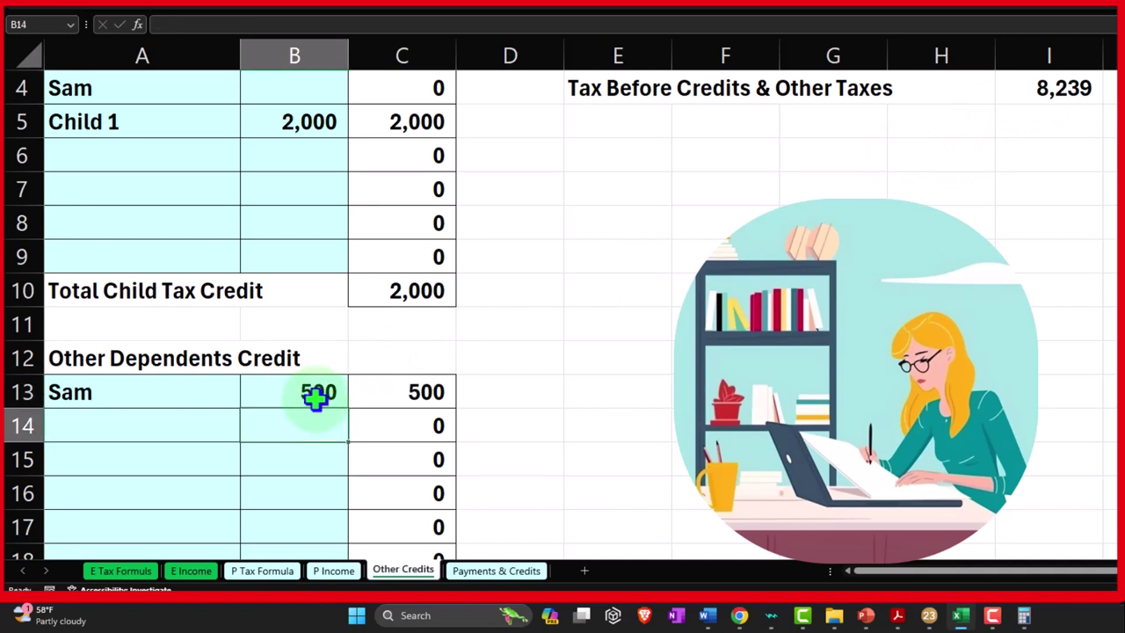
Move the Other Credits total row from row 19 down to row 21
scroll(315, 397, down, 1)
scroll(318, 393, down, 1)
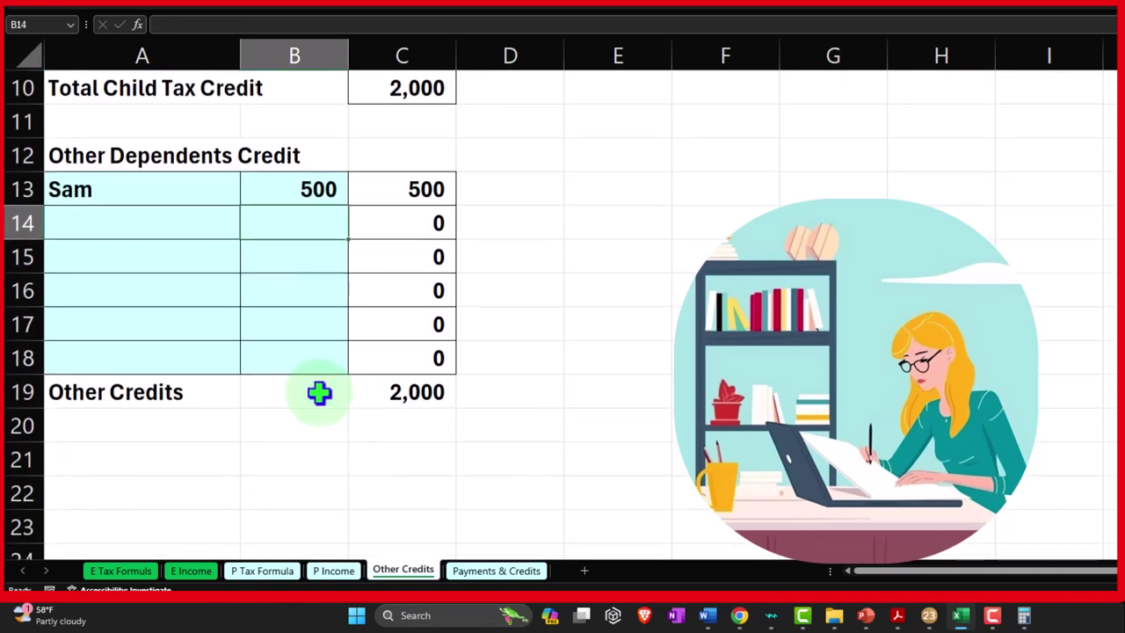
scroll(208, 467, down, 2)
scroll(208, 467, up, 2)
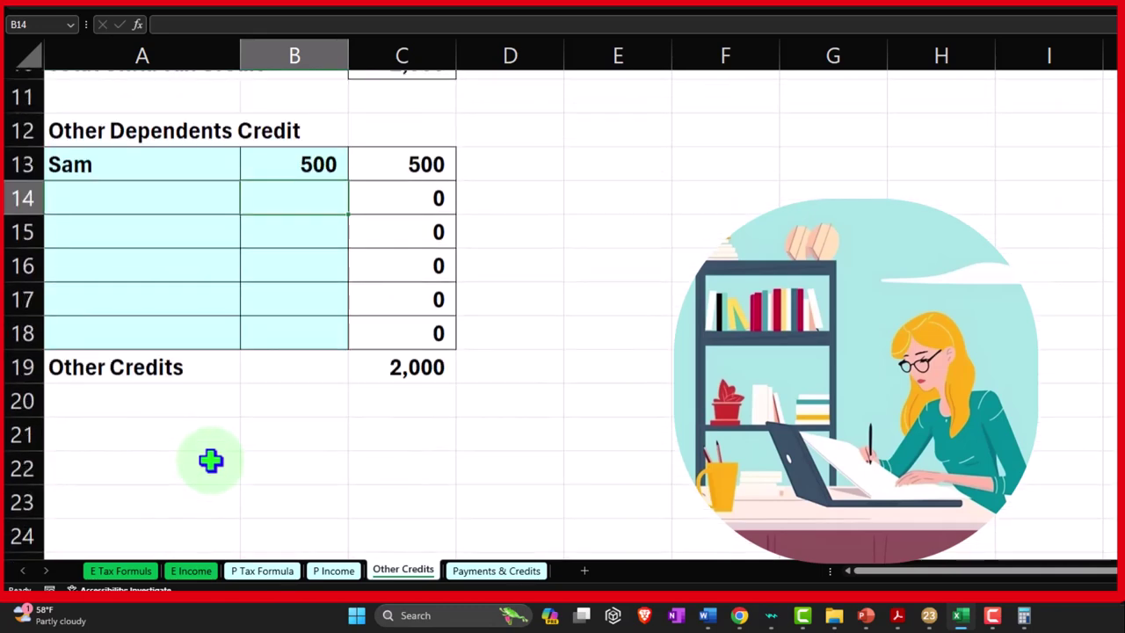
drag(201, 389, 396, 395)
drag(201, 408, 202, 467)
Label A19 'Total other dependents Credit' and sum C13:C18 in C19 for 500
click(122, 389)
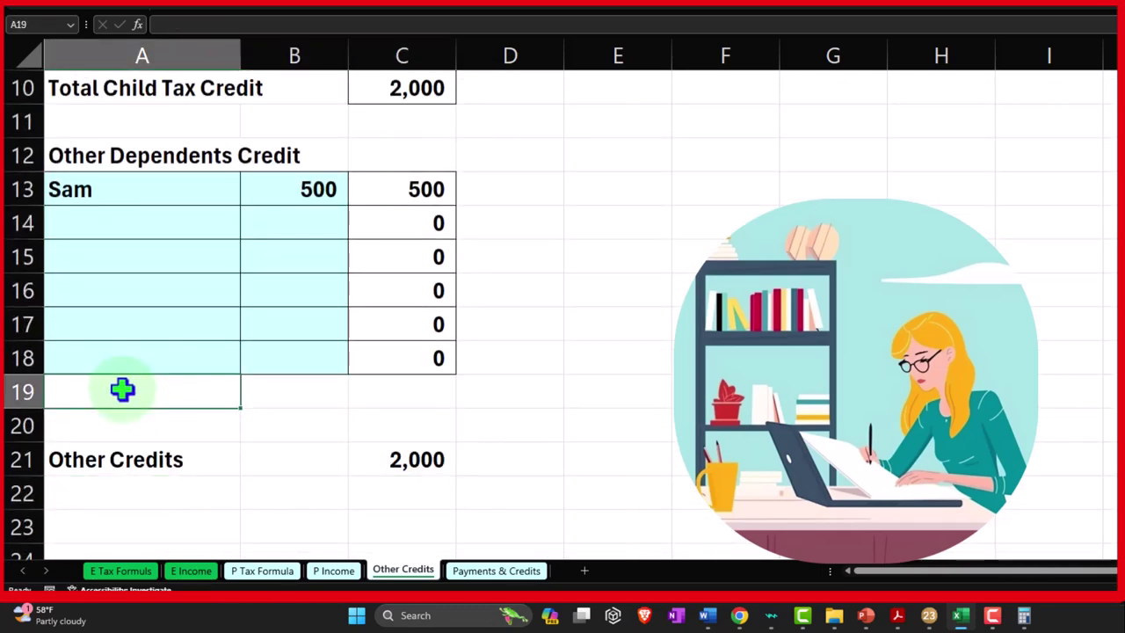
text(Total o)
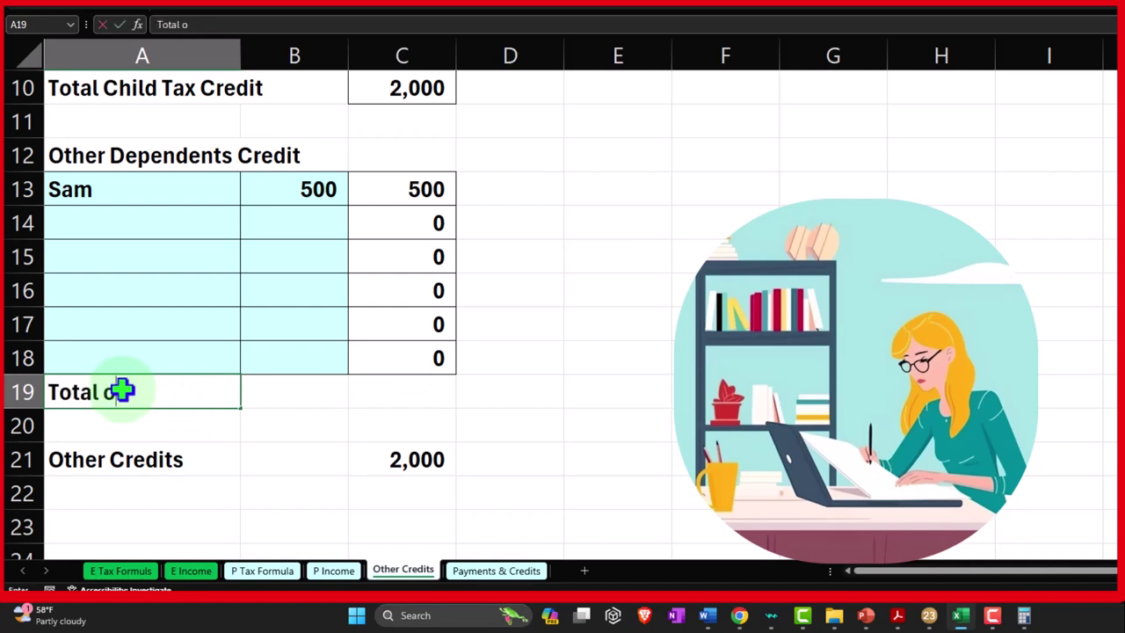
text(ther depend)
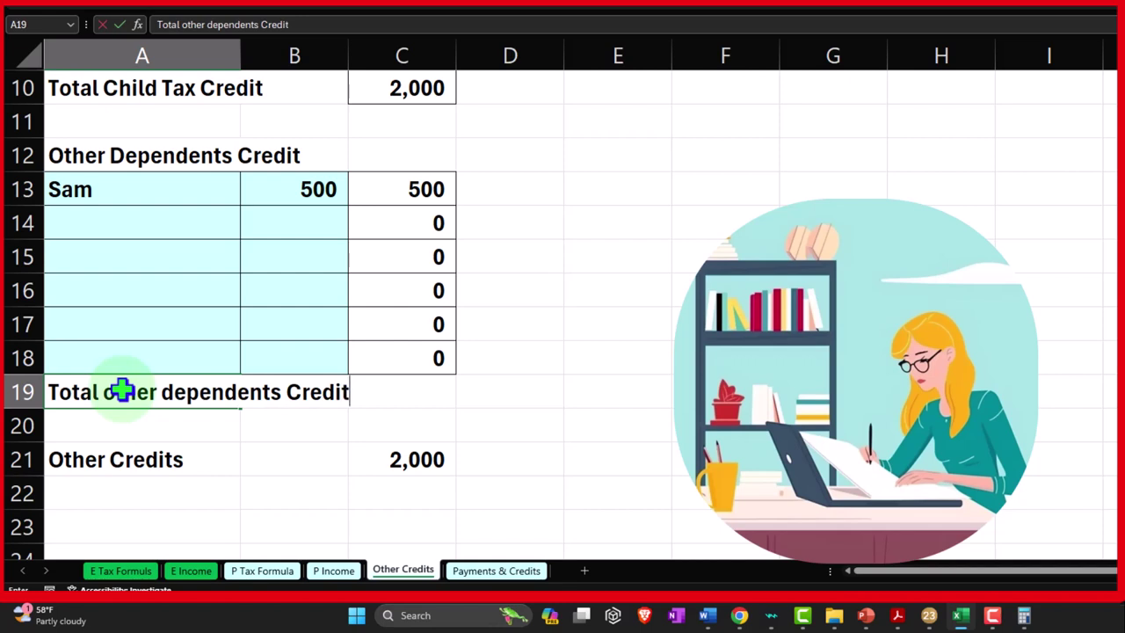
text(ents Credit)
key(Tab)
key(Tab)
text(=sum)
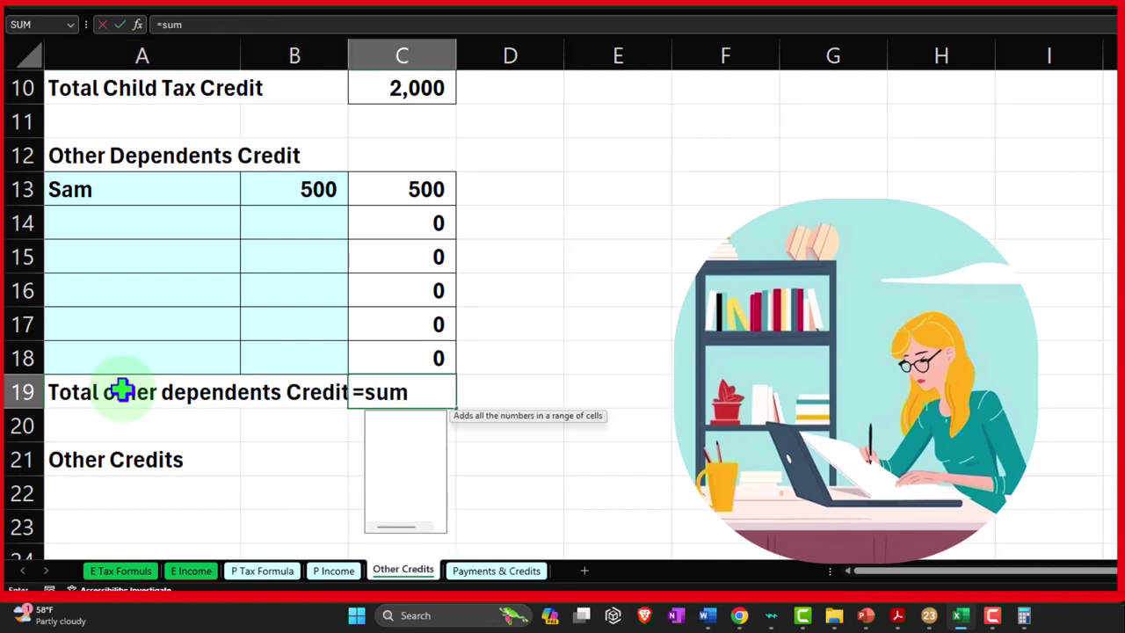
text(()
key(Up)
key(shift+Up)
key(shift+Up)
key(shift+Up)
key(shift+Up)
key(shift+Up)
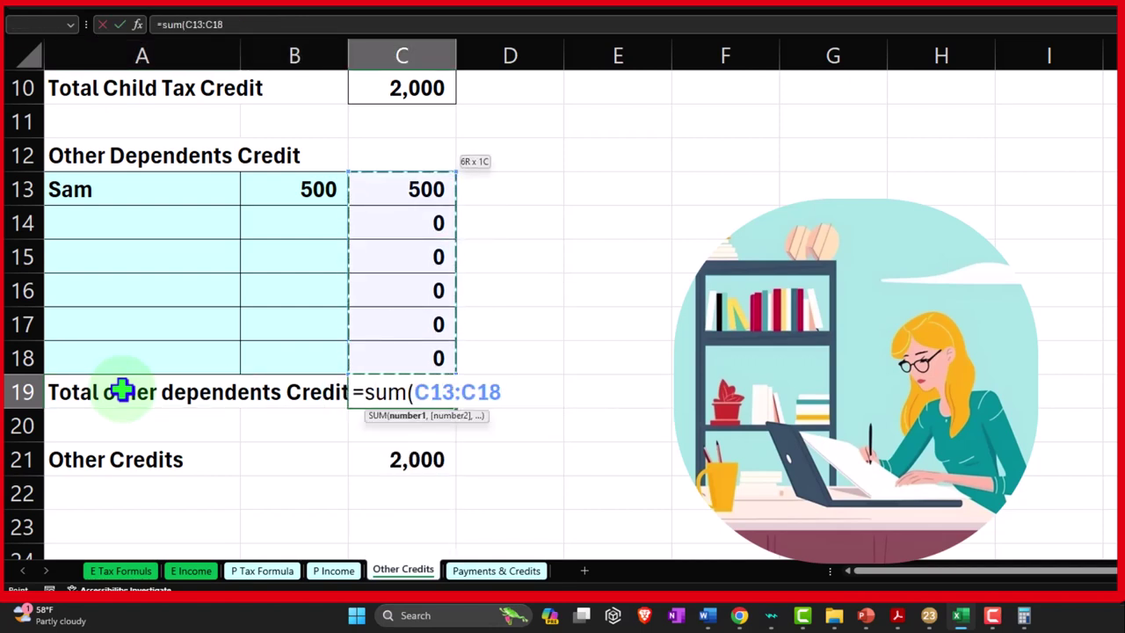
key(Return)
key(Down)
Set Other Credits in C21 to =C10+C19, giving 2,500
key(Right)
key(Right)
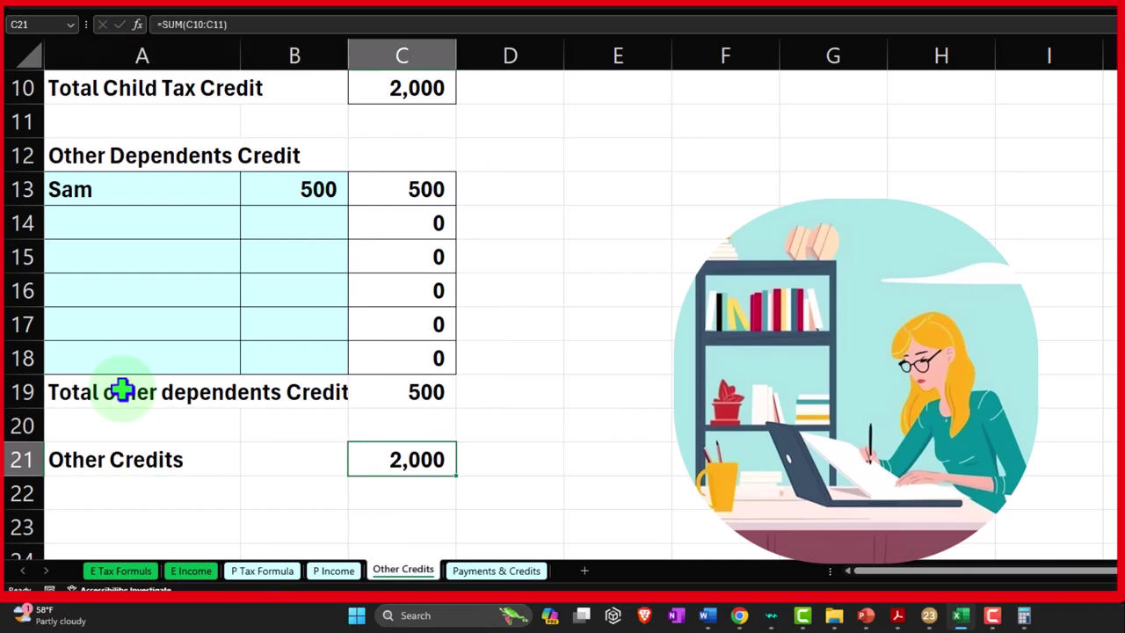
text(=)
scroll(290, 307, up, 1)
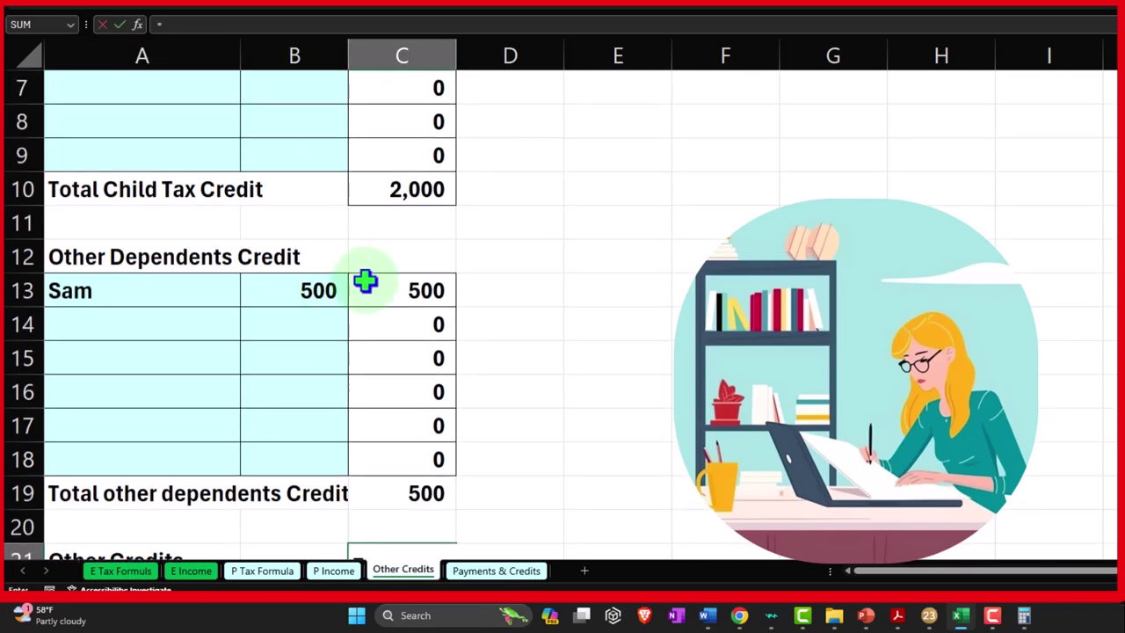
click(408, 191)
text(+)
scroll(428, 415, down, 1)
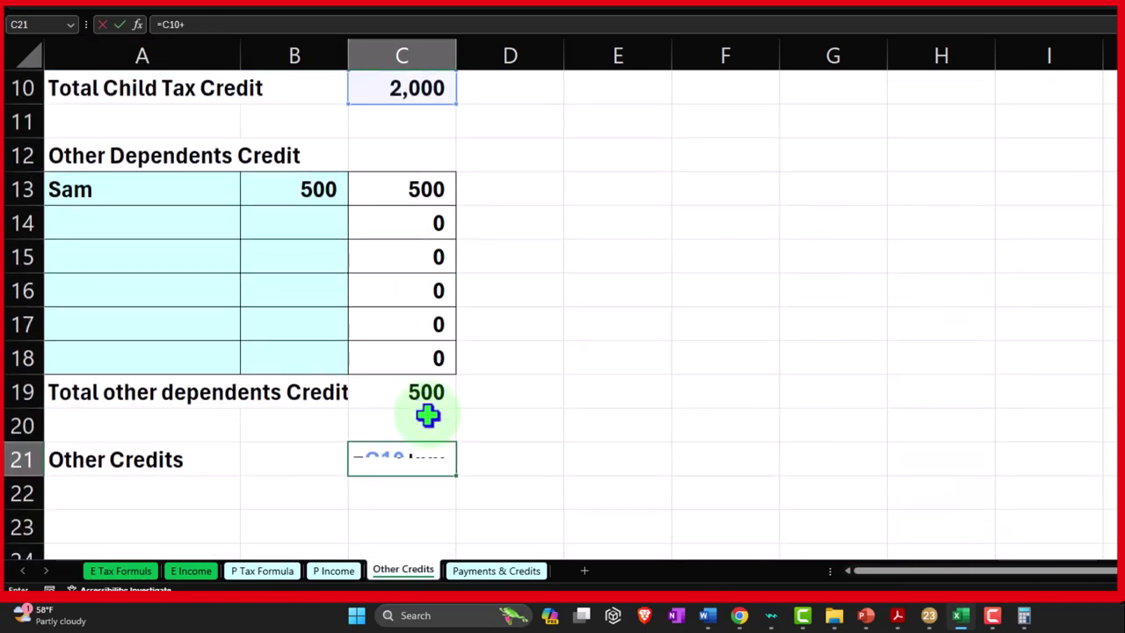
click(426, 392)
key(Return)
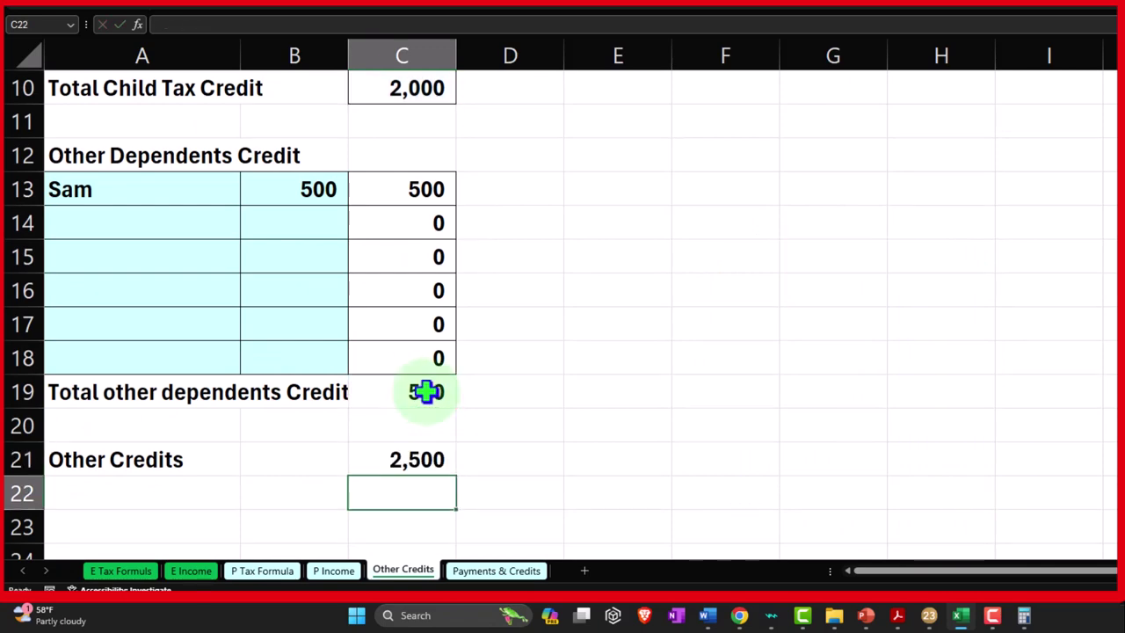
Verify the P Tax Formula sheet's Other Credits link and Total Tax of 5,739 against Lacerte
click(275, 573)
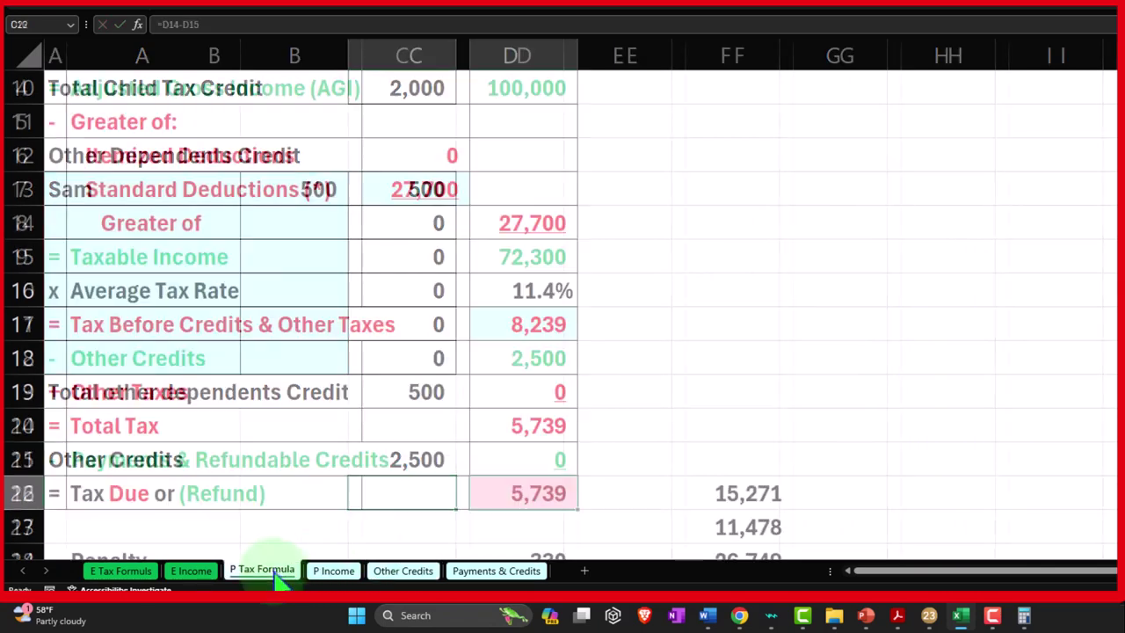
click(539, 354)
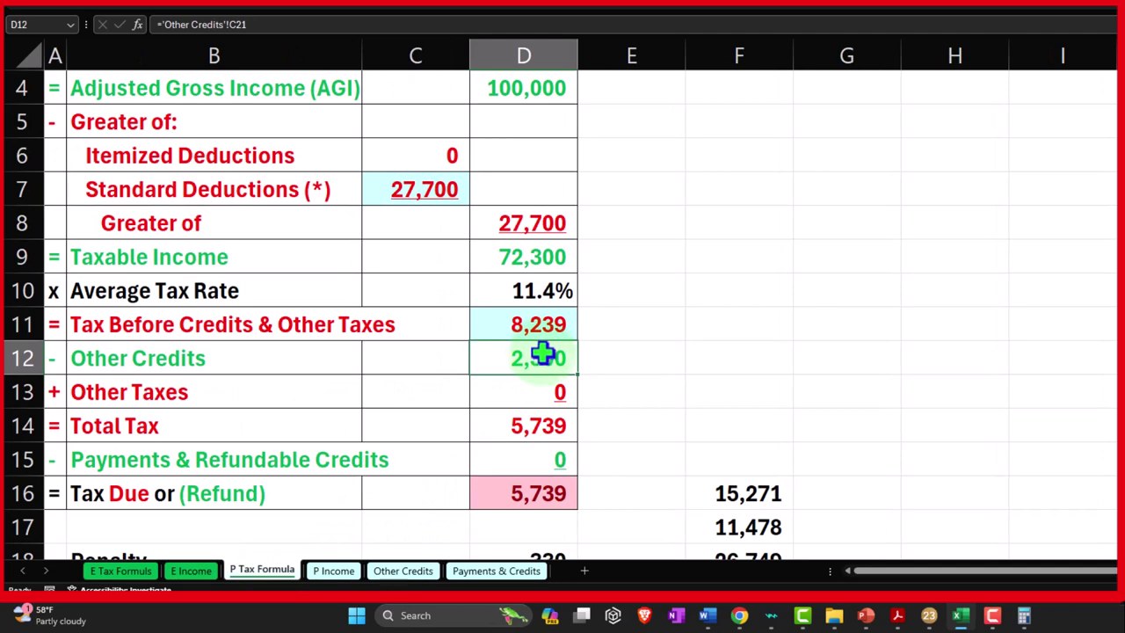
click(561, 422)
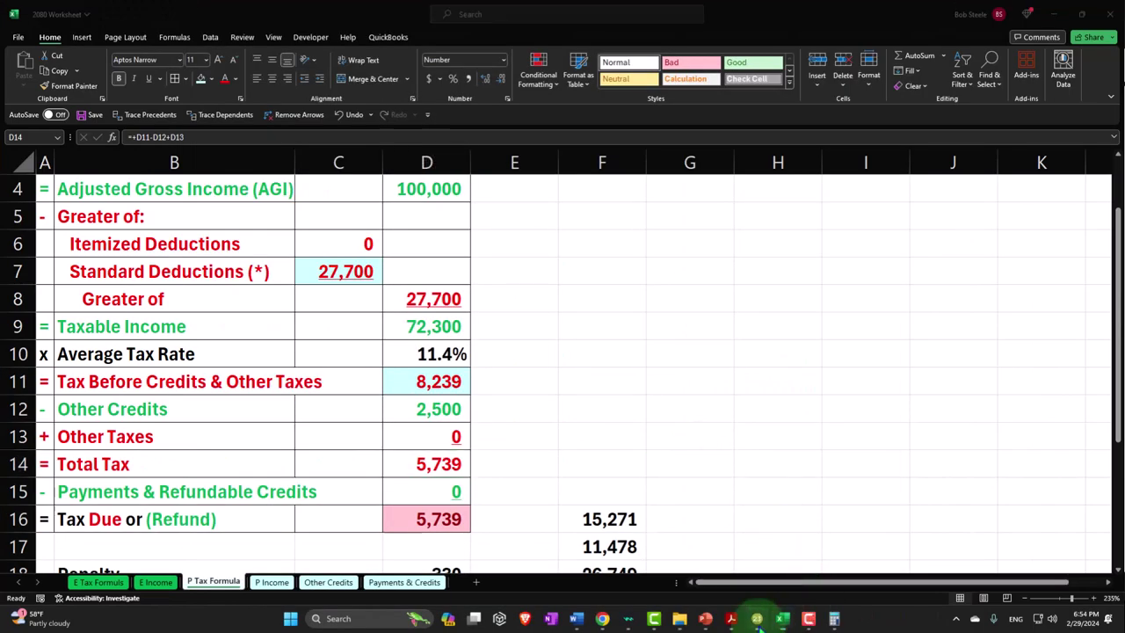
click(759, 622)
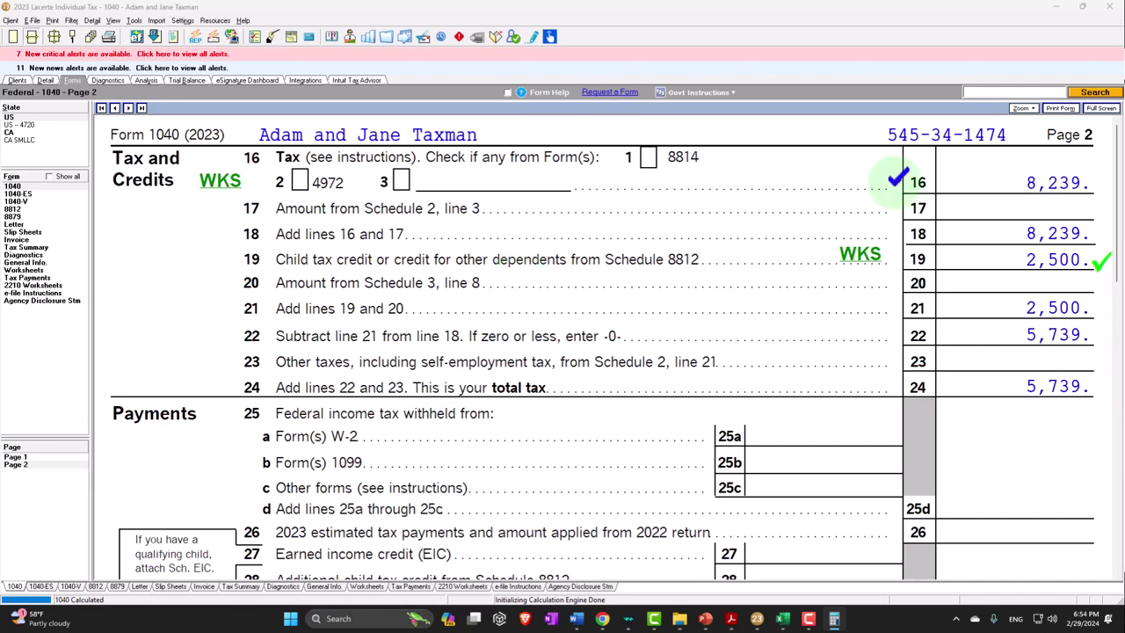
Move the 1040 instructions PDF aside and open the son's dependent information screen in Lacerte
key(alt+Tab)
scroll(525, 258, up, 15)
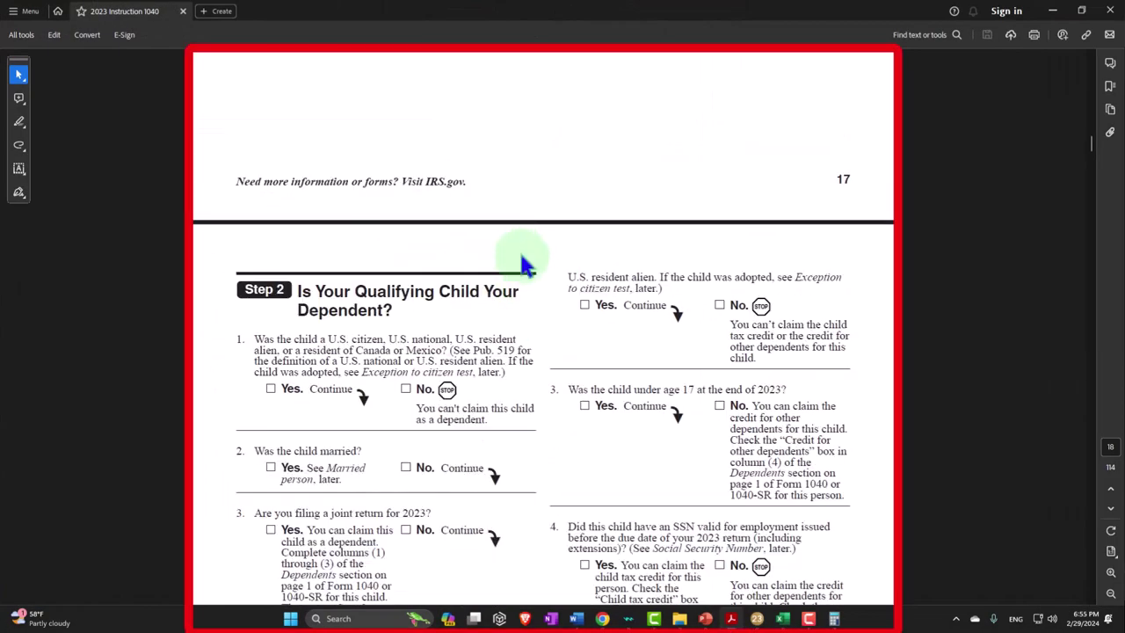
scroll(524, 264, up, 2)
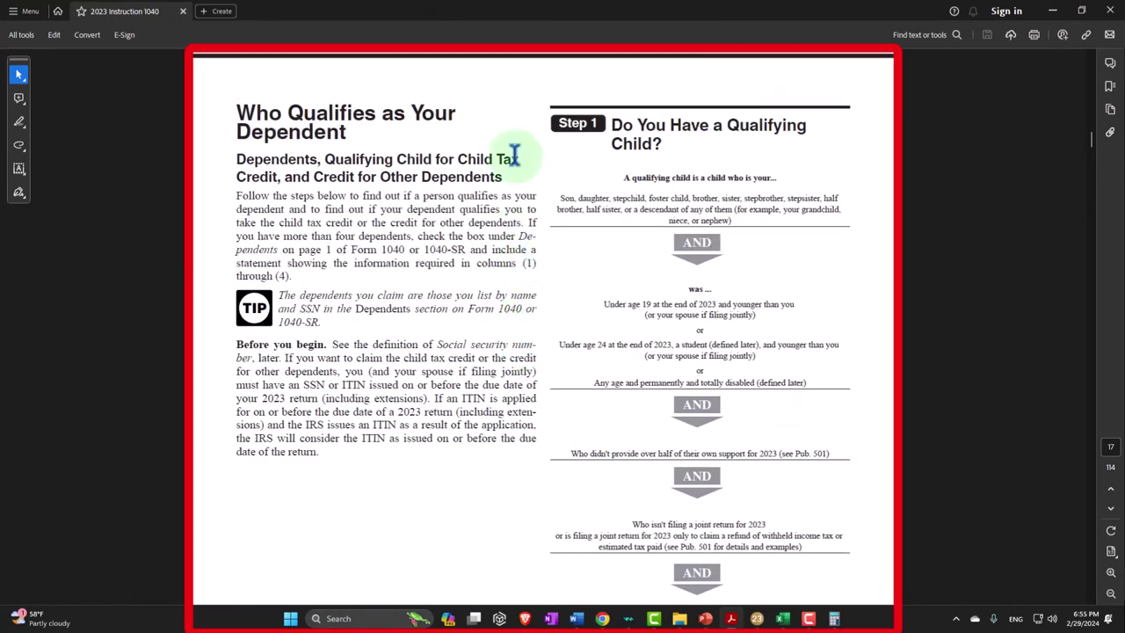
drag(431, 10, 1124, 632)
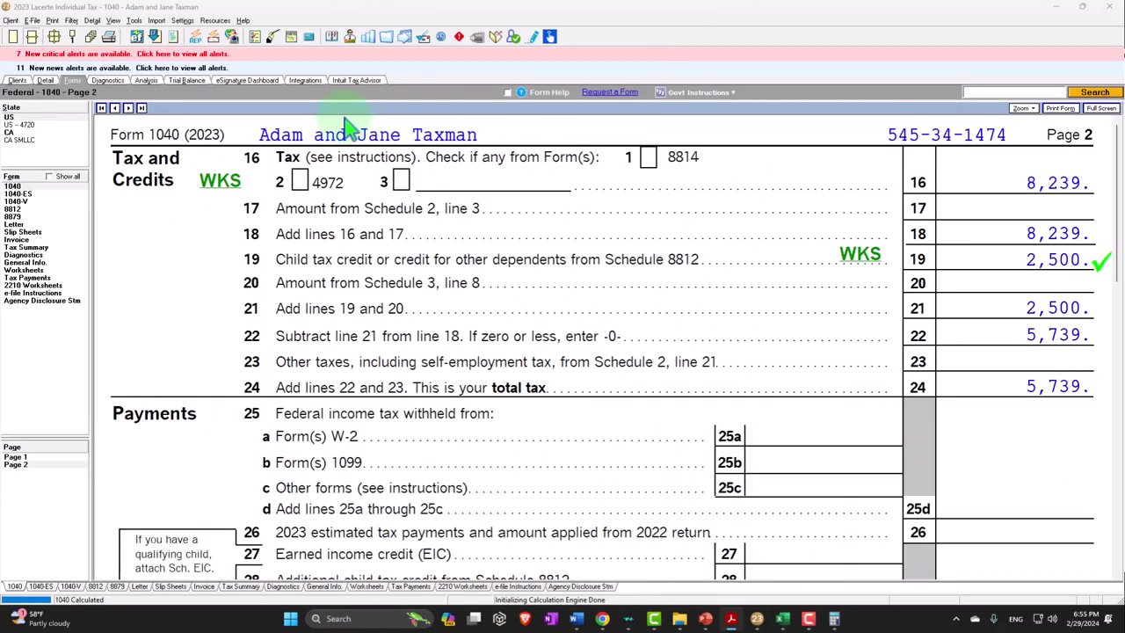
click(46, 81)
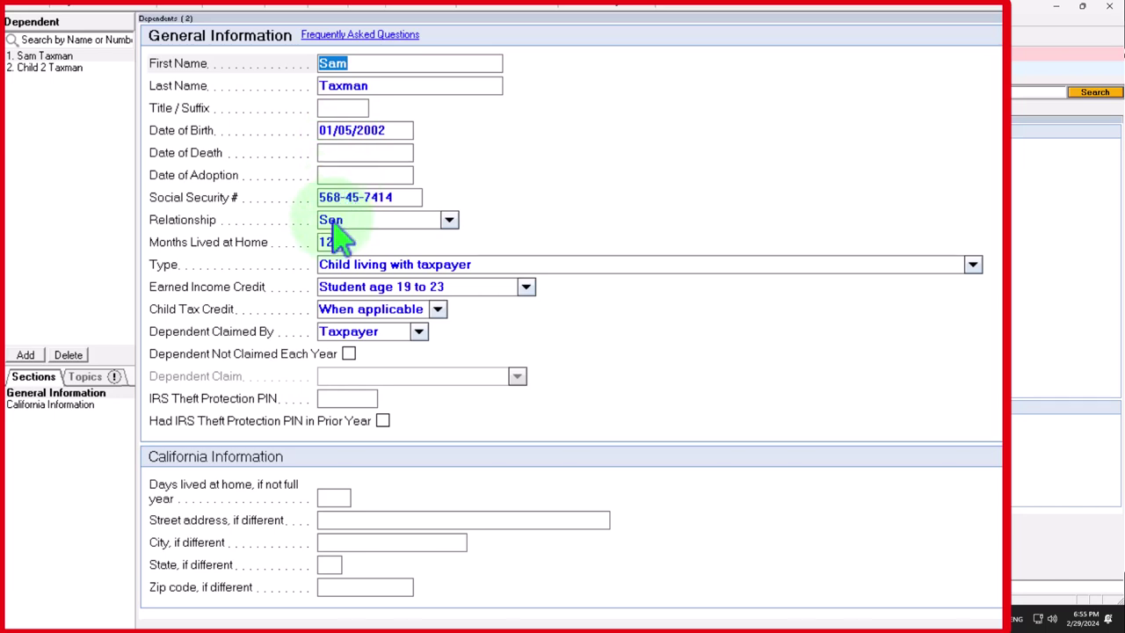
Keep the son's relationship as Son and type as Child living with taxpayer, then bring up the 1040 instructions
click(449, 219)
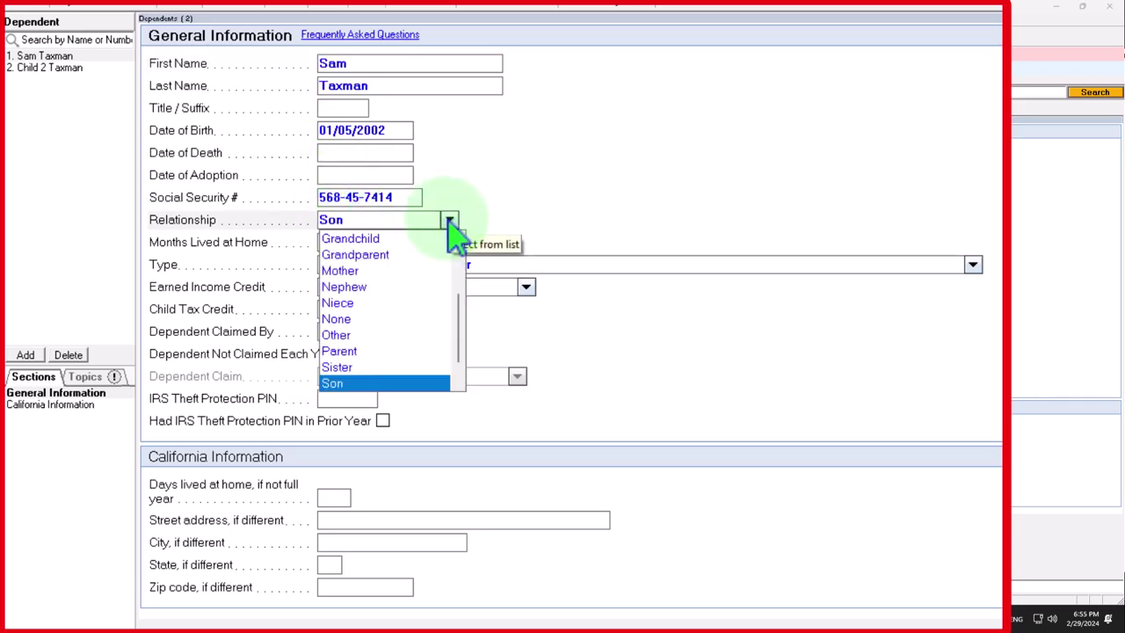
scroll(422, 290, up, 3)
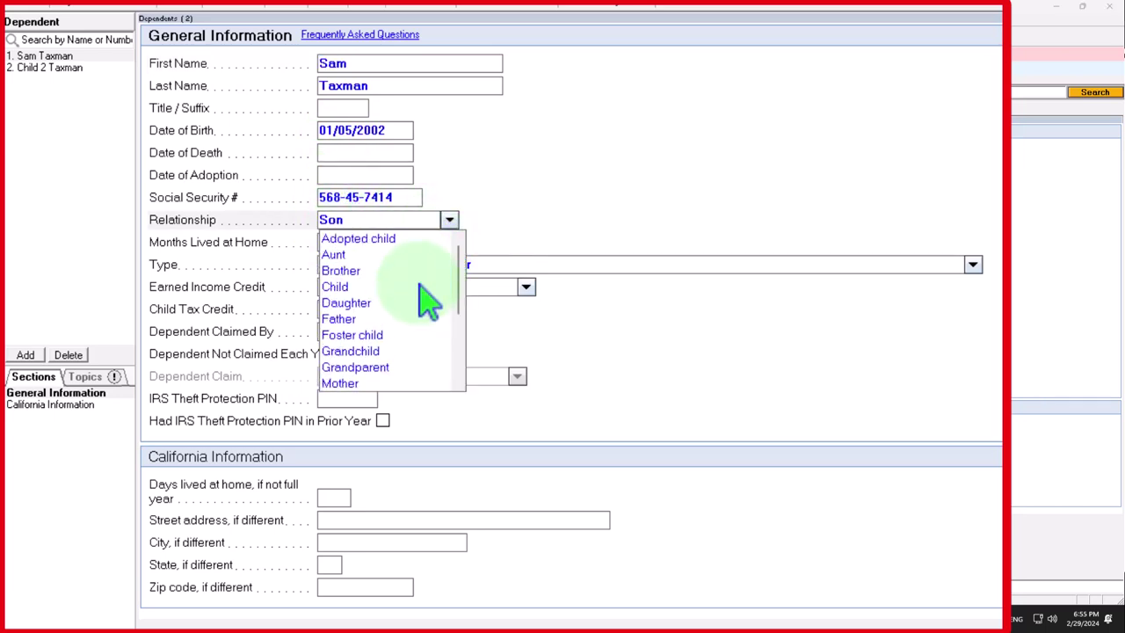
click(603, 229)
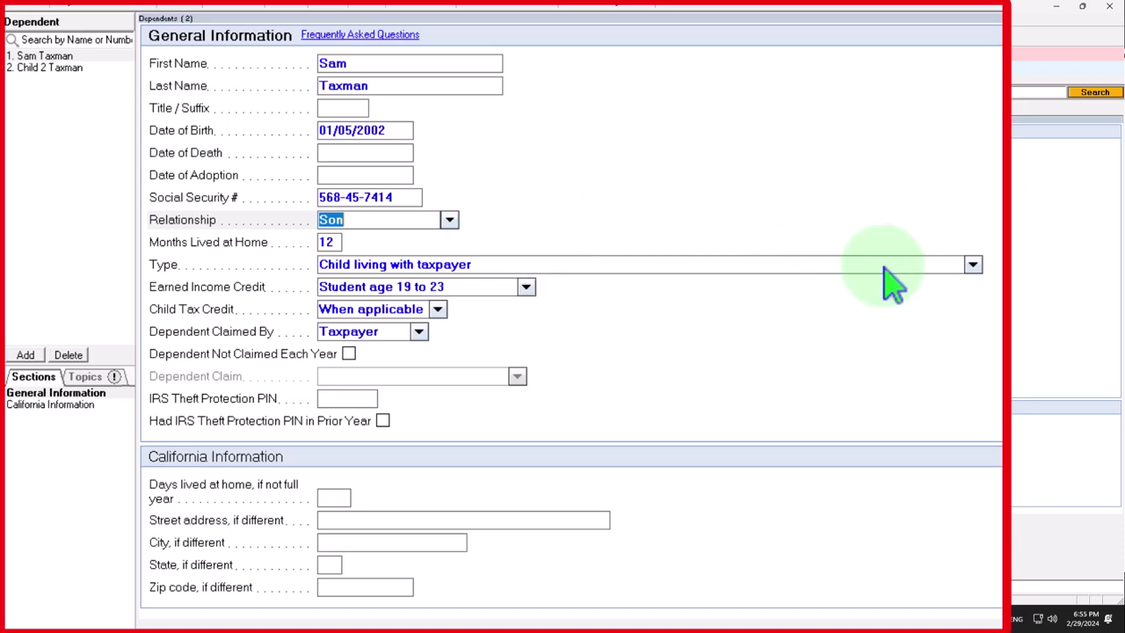
click(972, 265)
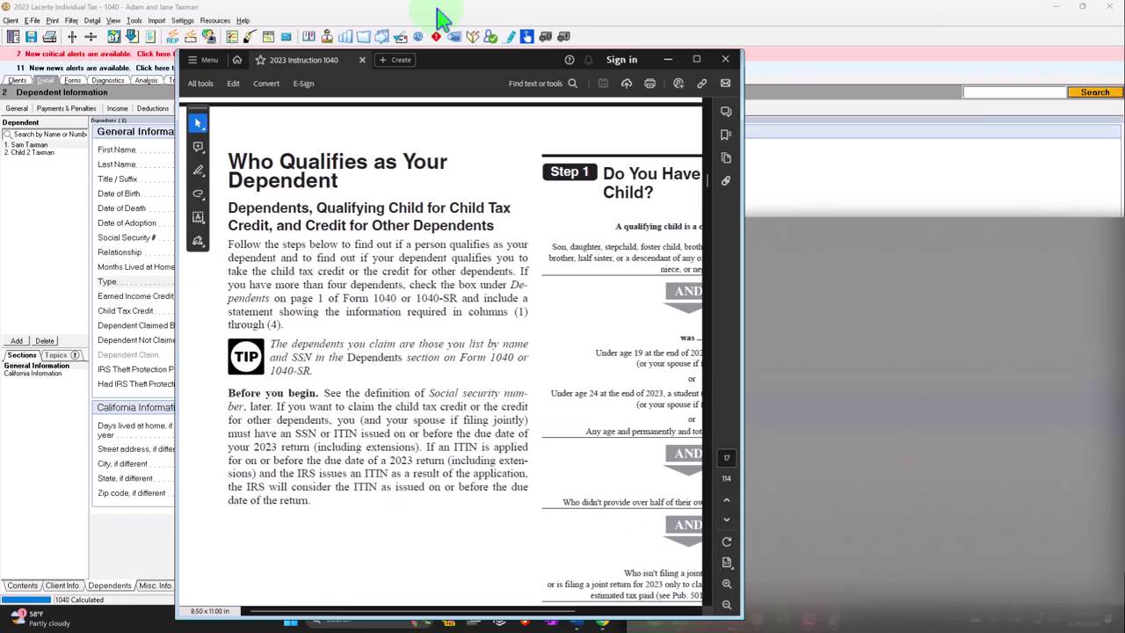
double_click(439, 12)
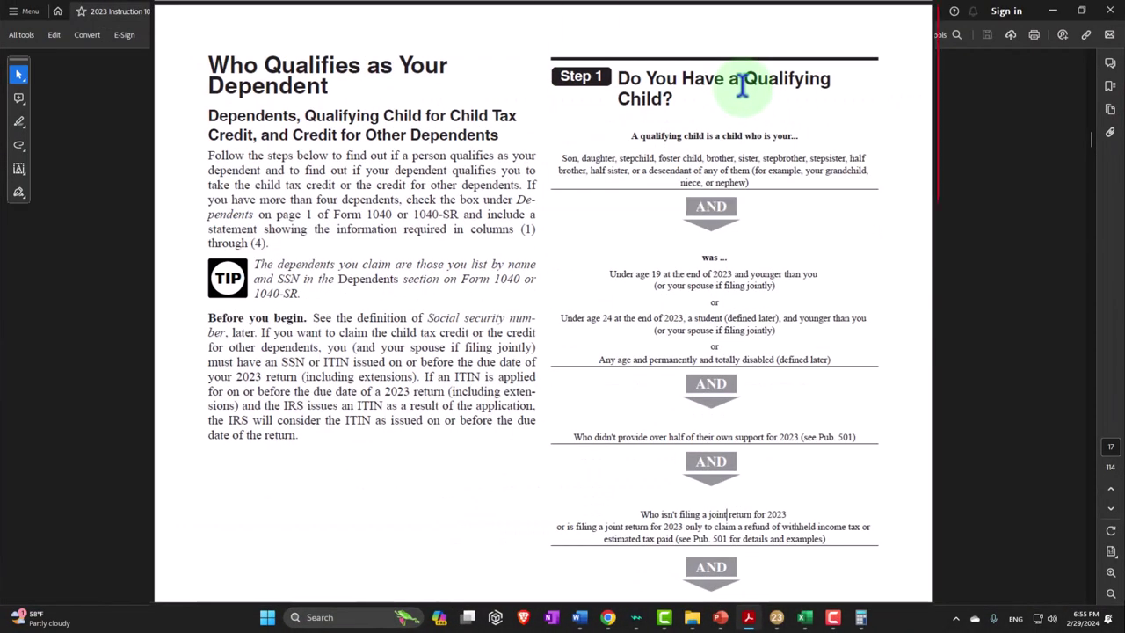
Read the 1040 instructions from page 17 down to Step 4 on qualifying relatives, then minimize Acrobat
scroll(726, 113, down, 10)
scroll(726, 176, down, 12)
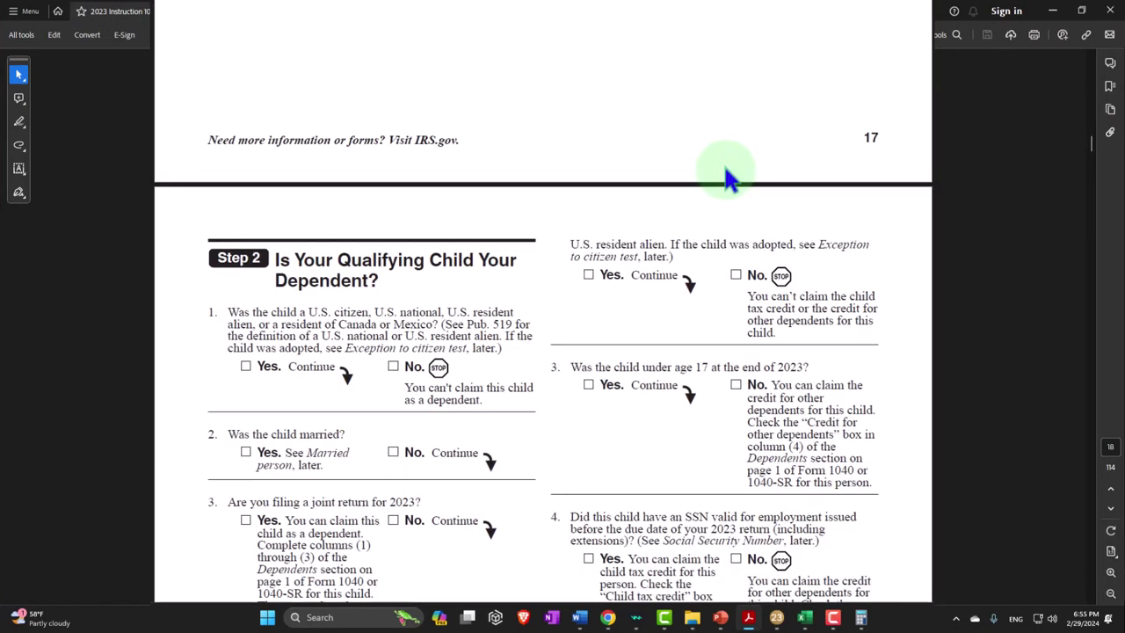
scroll(723, 171, down, 5)
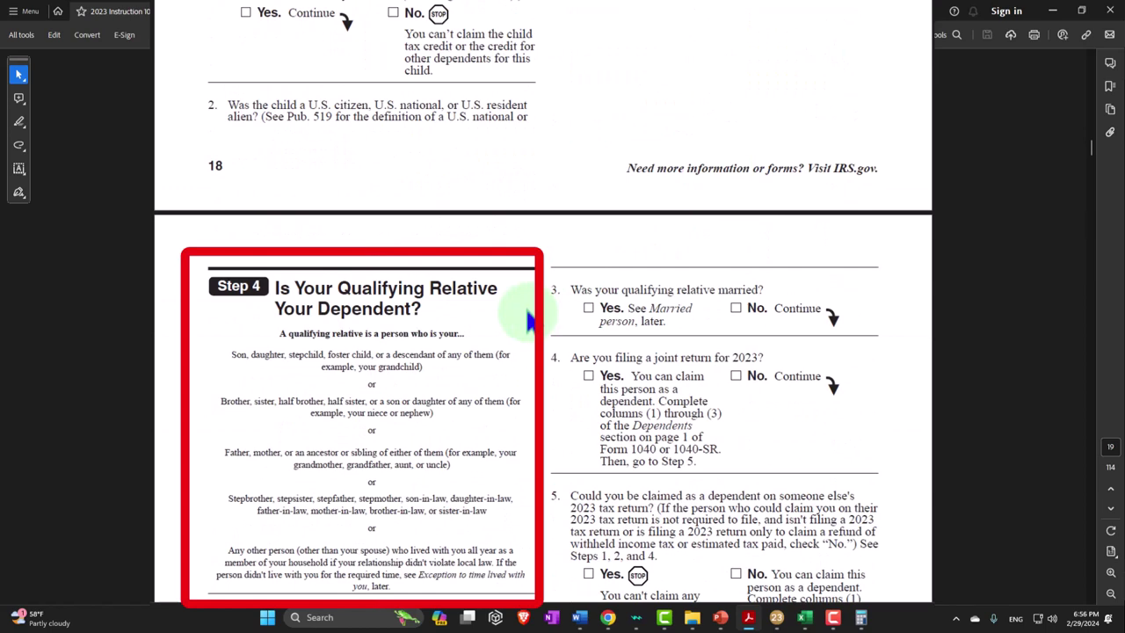
click(748, 617)
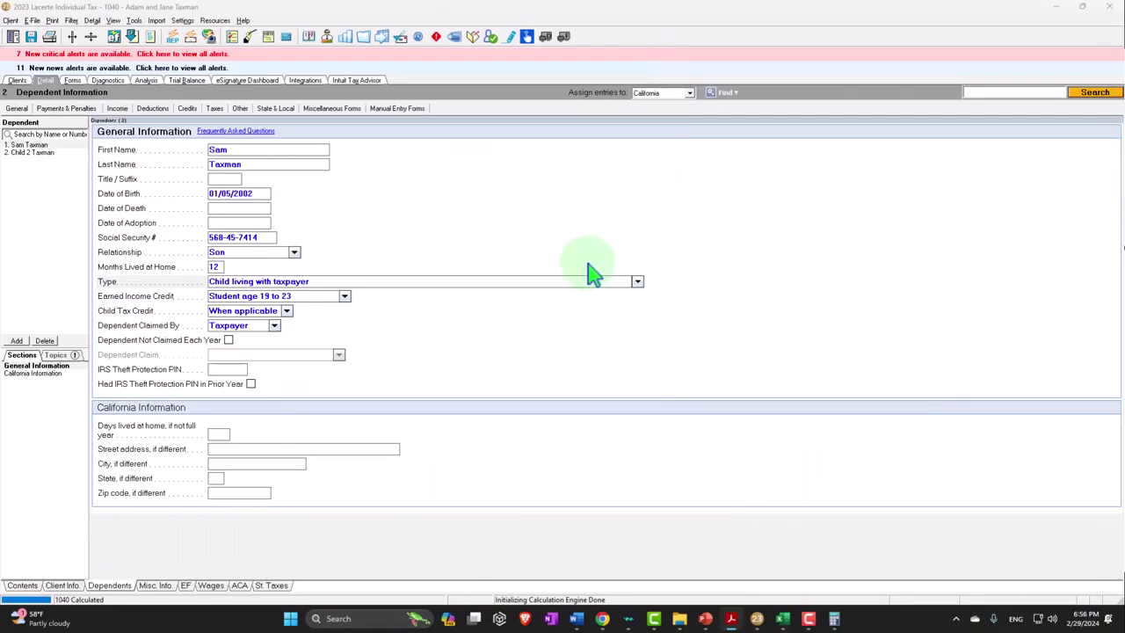
click(637, 282)
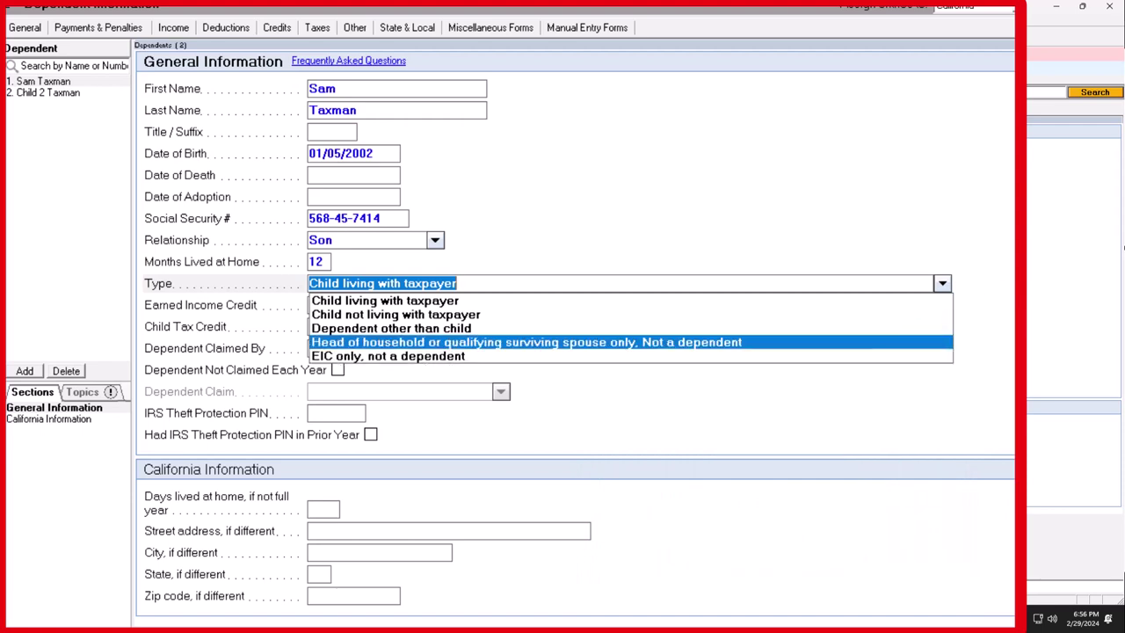
key(Escape)
key(Tab)
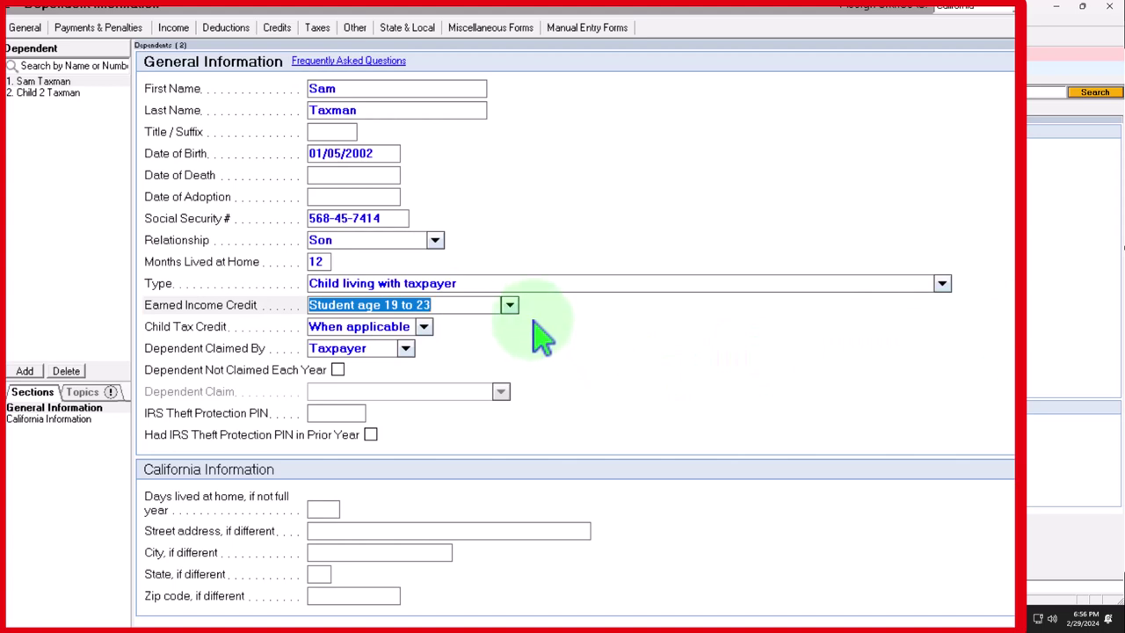
click(509, 305)
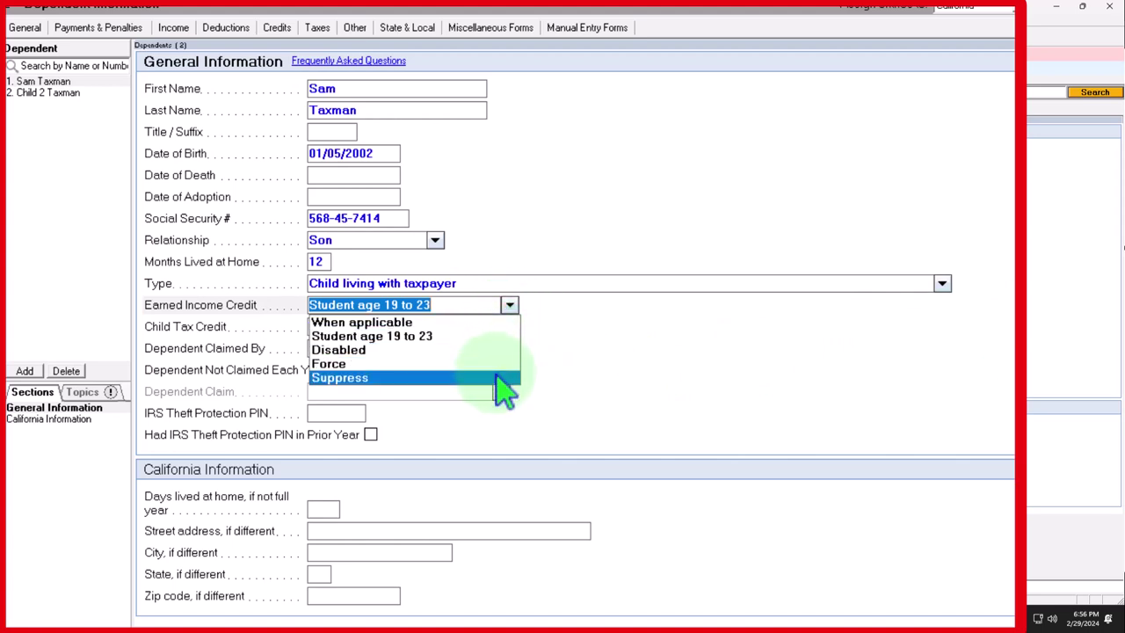
click(624, 374)
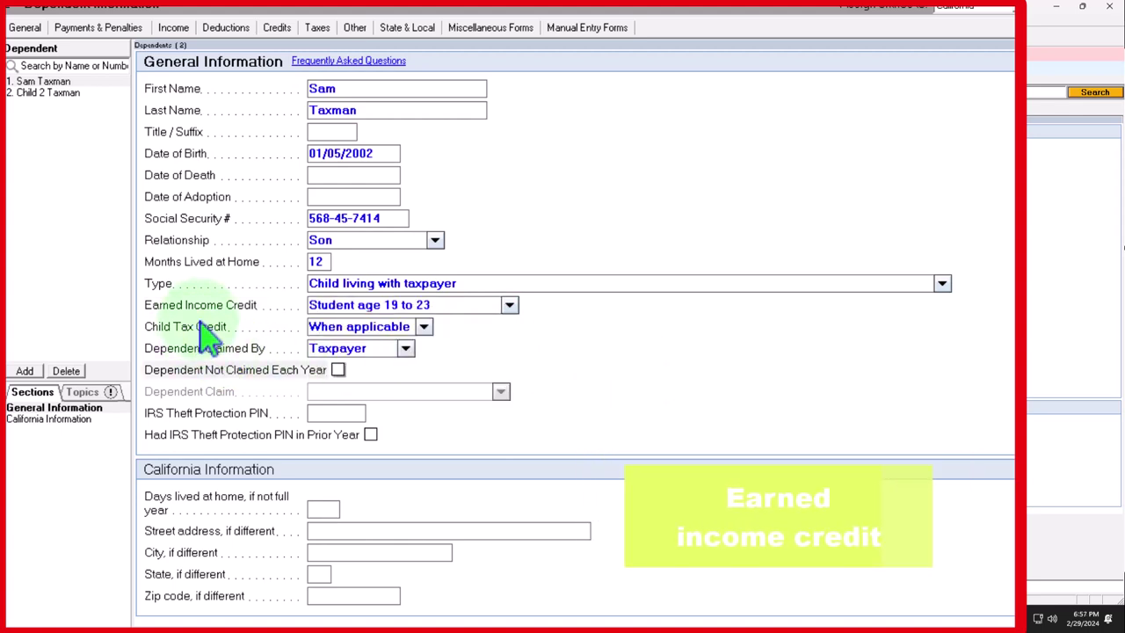
click(423, 327)
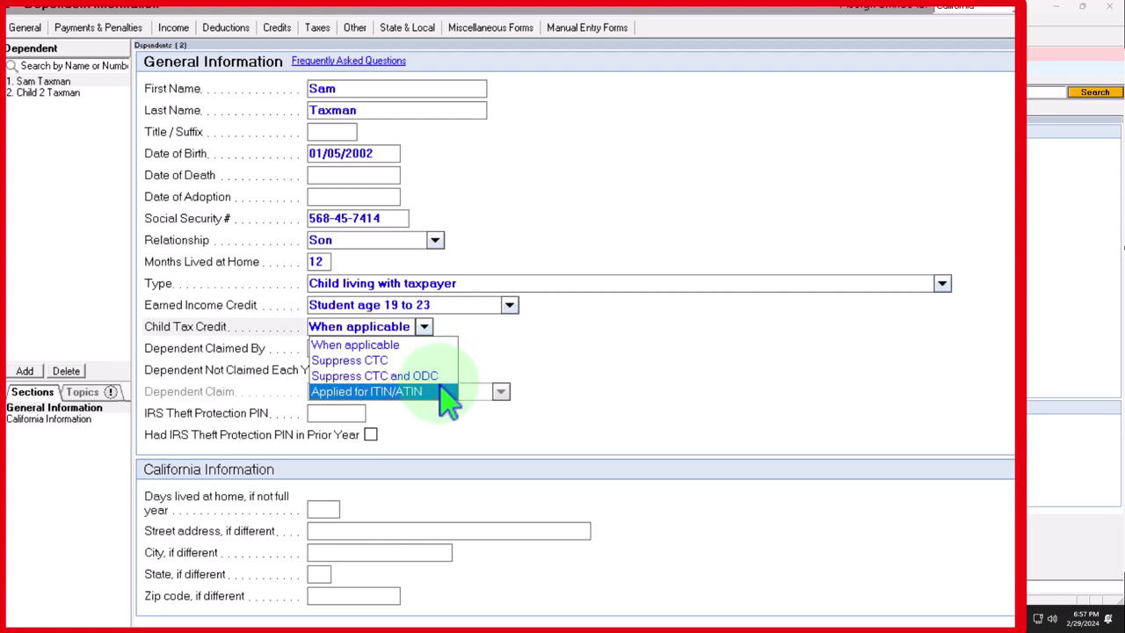
click(585, 361)
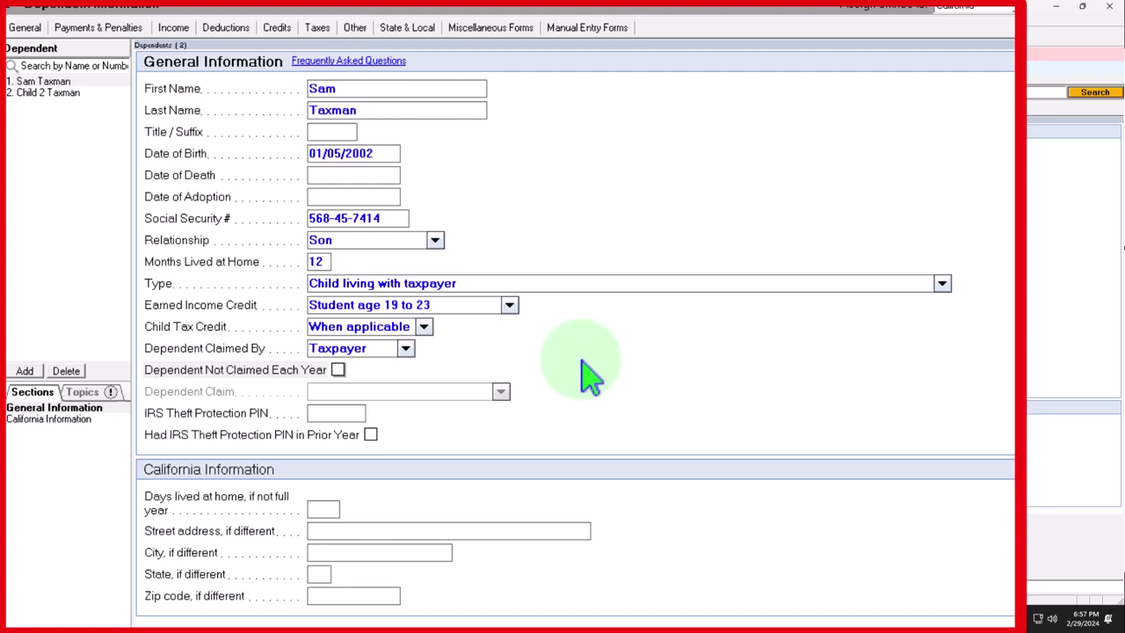
click(338, 370)
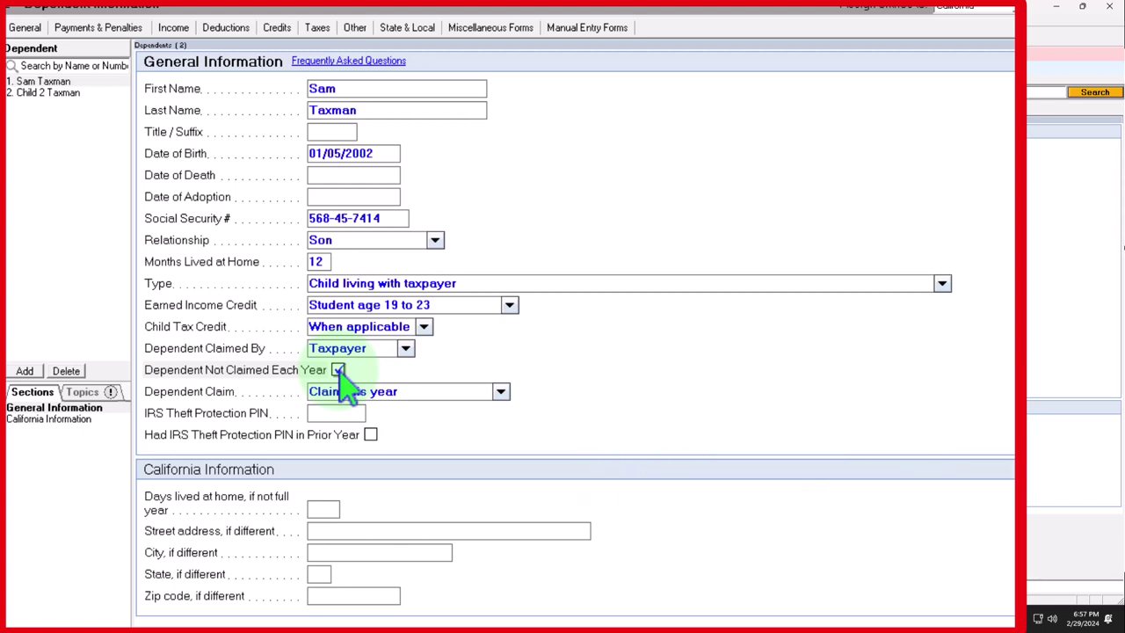
click(338, 370)
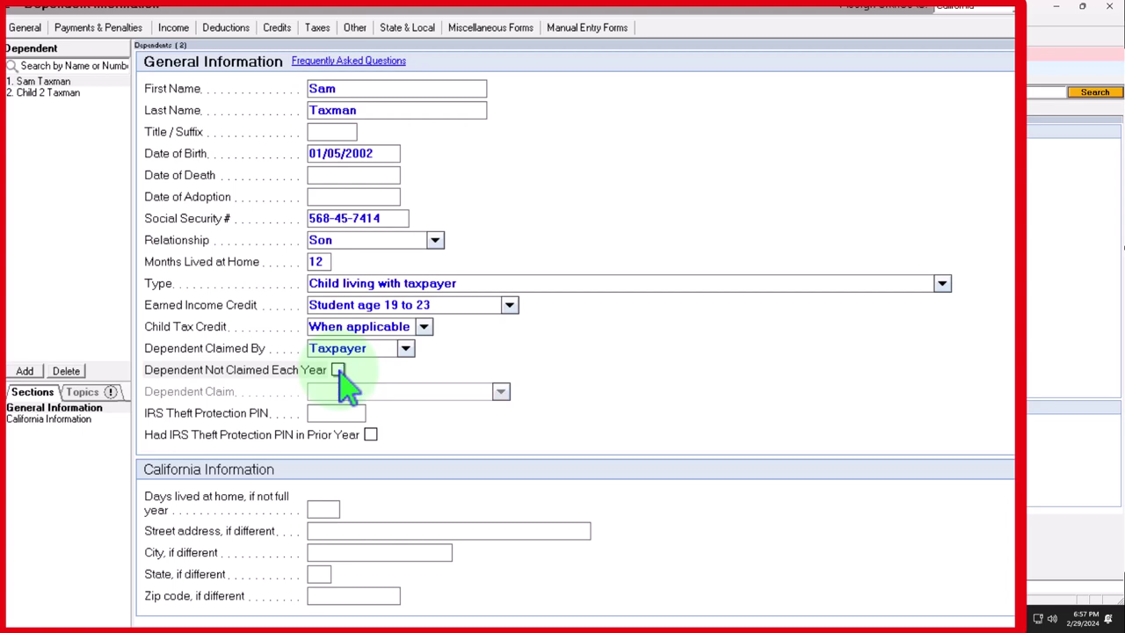
click(338, 370)
click(501, 392)
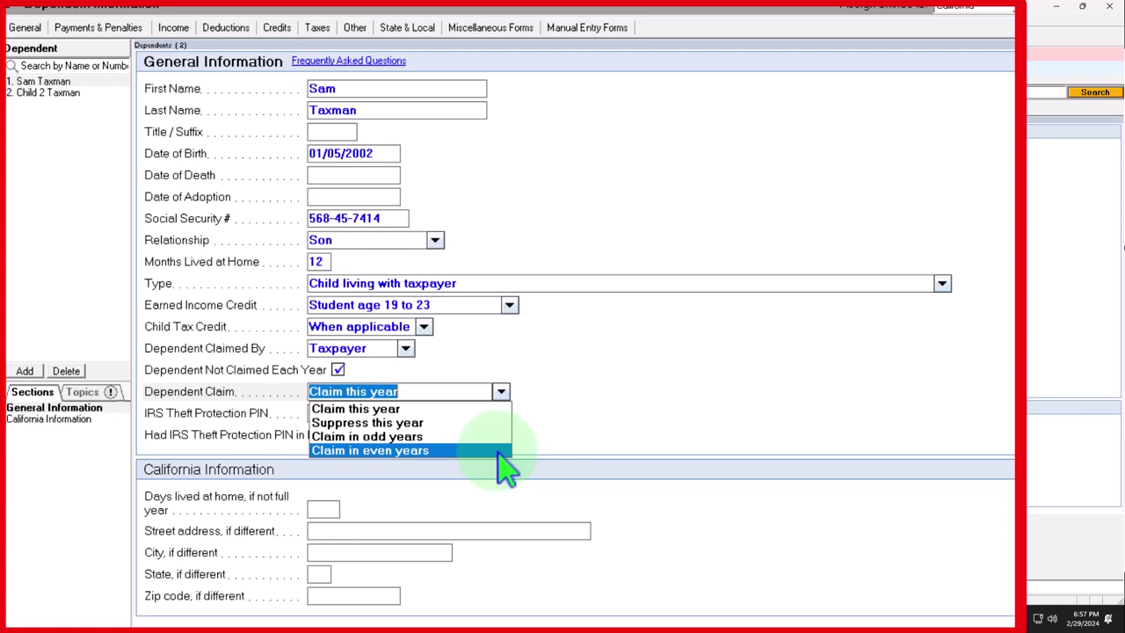
click(339, 372)
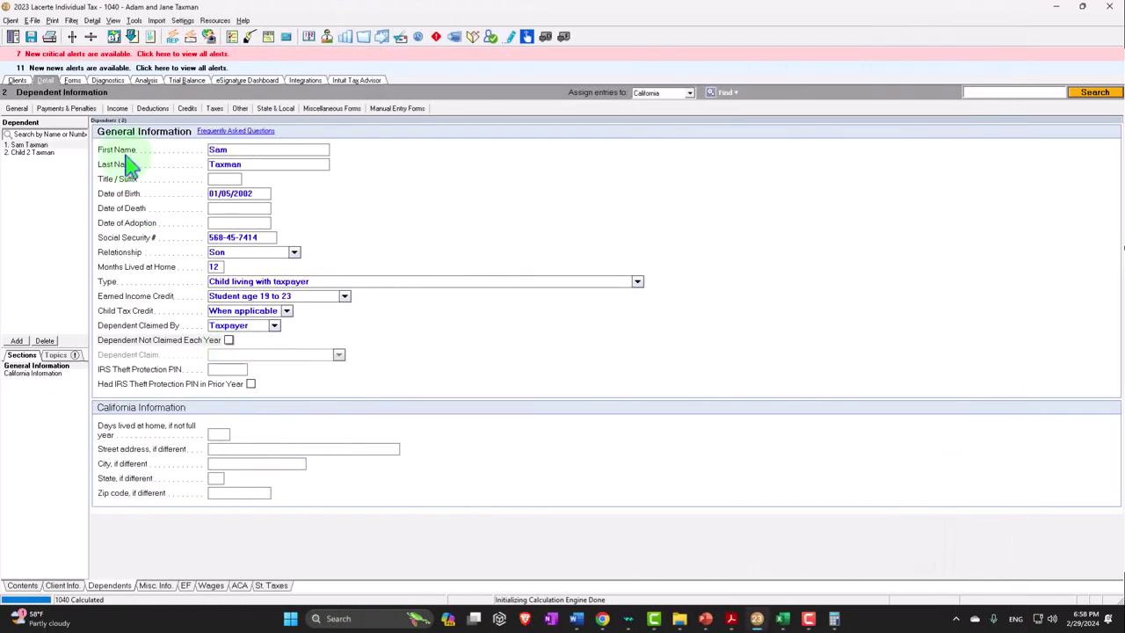
Check Form 1040 page 1 dependents and page 2's 2,500 line 19 credit, then maximize the instructions PDF
click(74, 80)
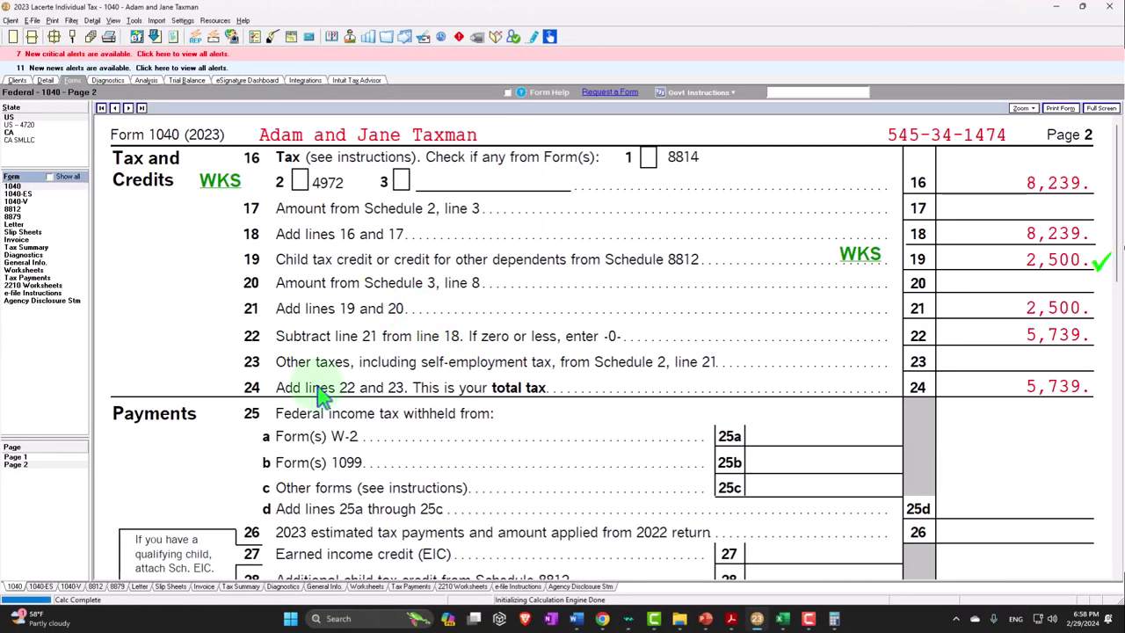
click(48, 458)
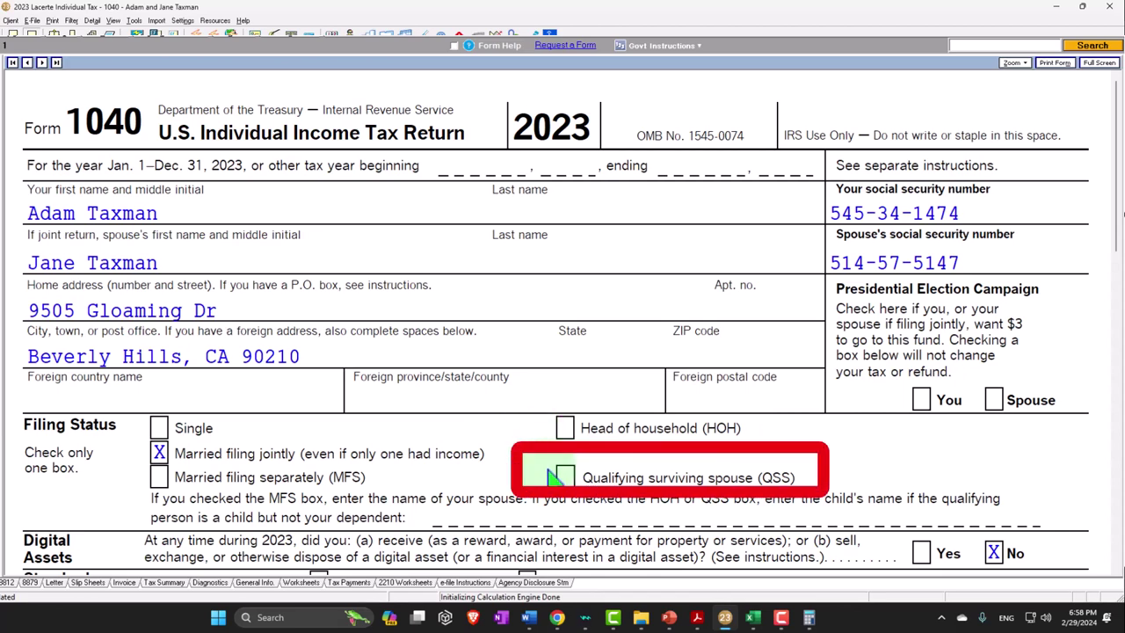
scroll(543, 479, down, 5)
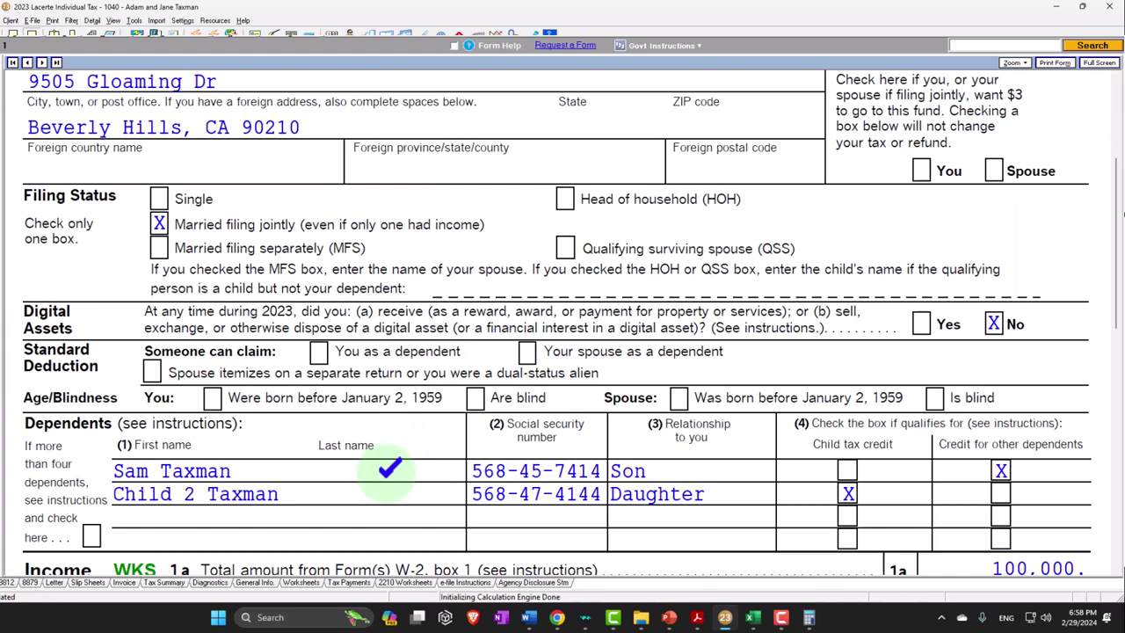
scroll(391, 470, down, 10)
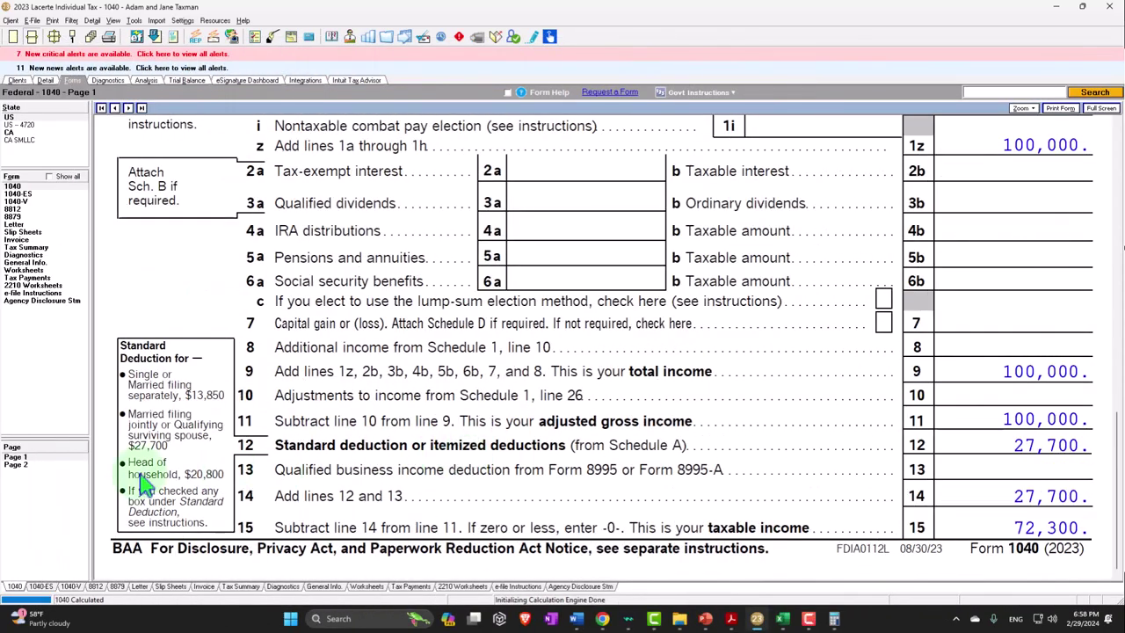
click(48, 465)
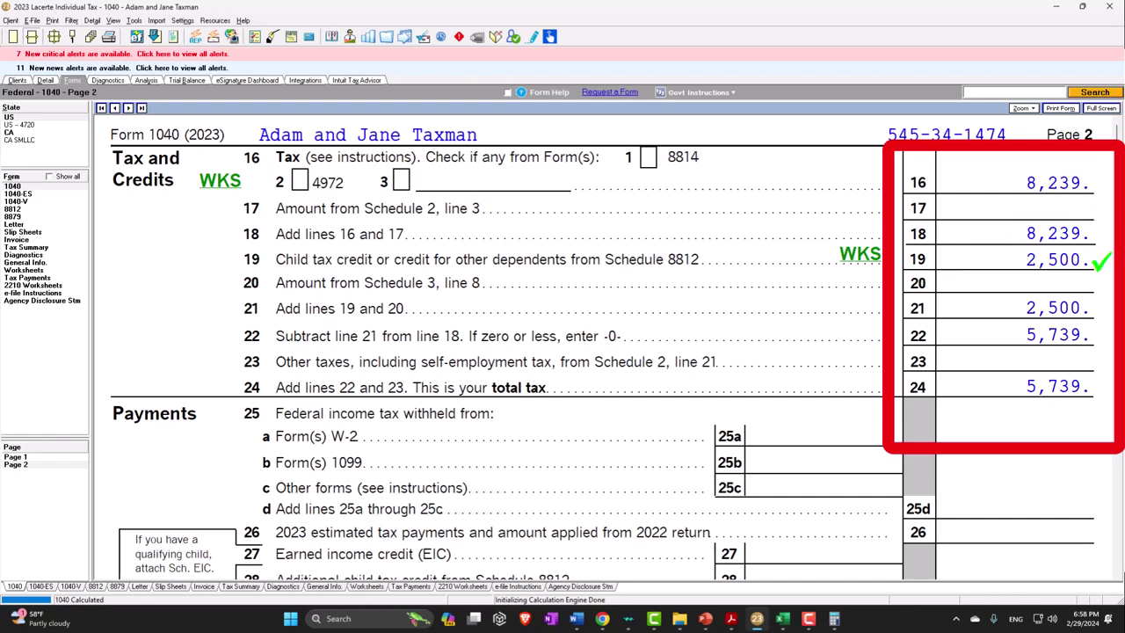
key(alt+Tab)
double_click(345, 10)
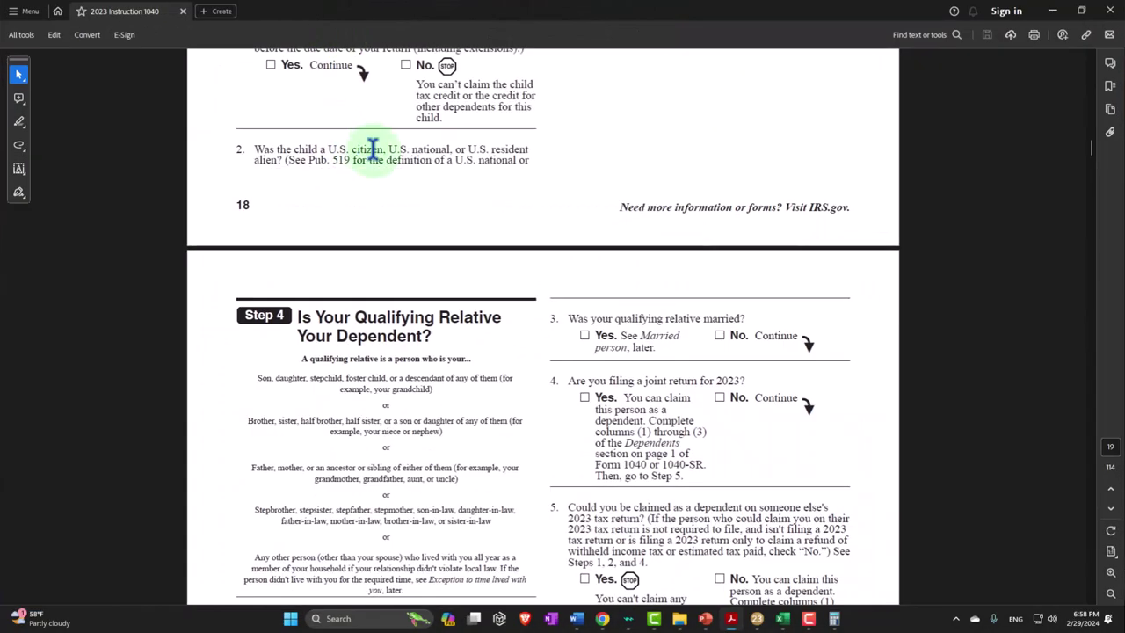
Scroll the instructions back up to Step 2 on page 17, restore the window, and return to Lacerte
scroll(548, 251, up, 10)
scroll(597, 277, up, 10)
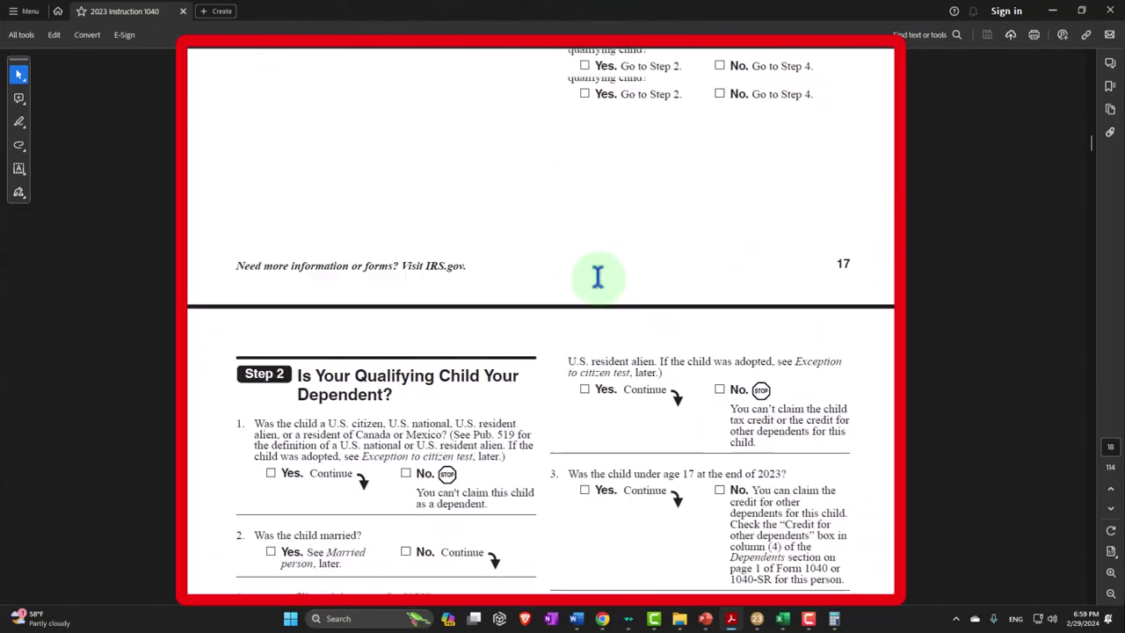
double_click(635, 13)
key(alt+Tab)
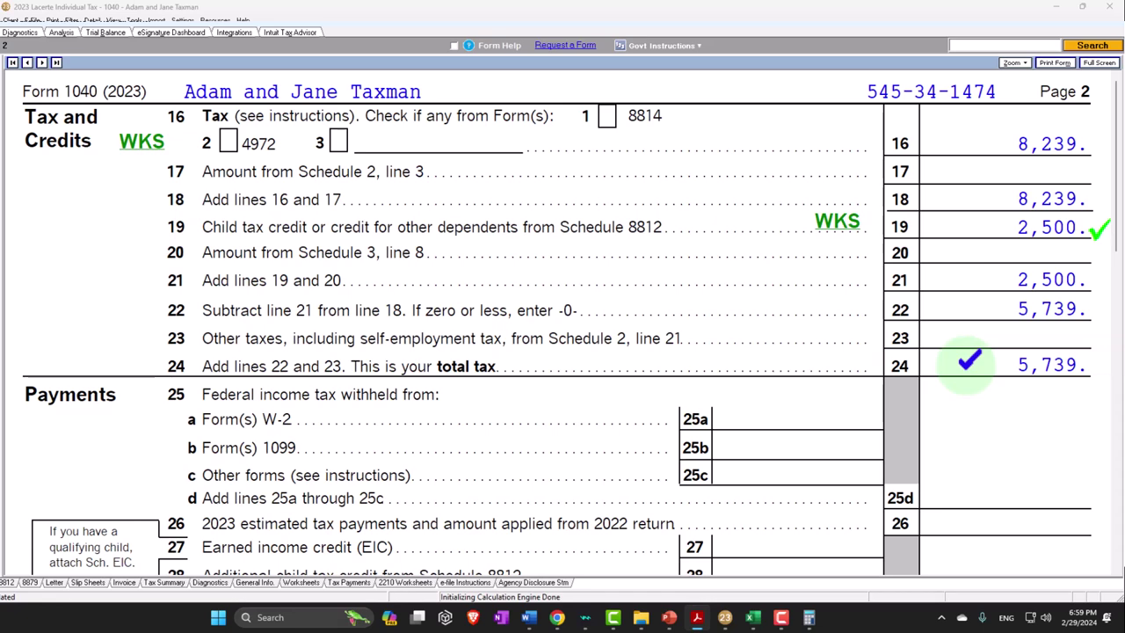
Scroll Form 1040 page 2 down to Payments lines 25–35a, showing total payments of 0
scroll(968, 361, down, 3)
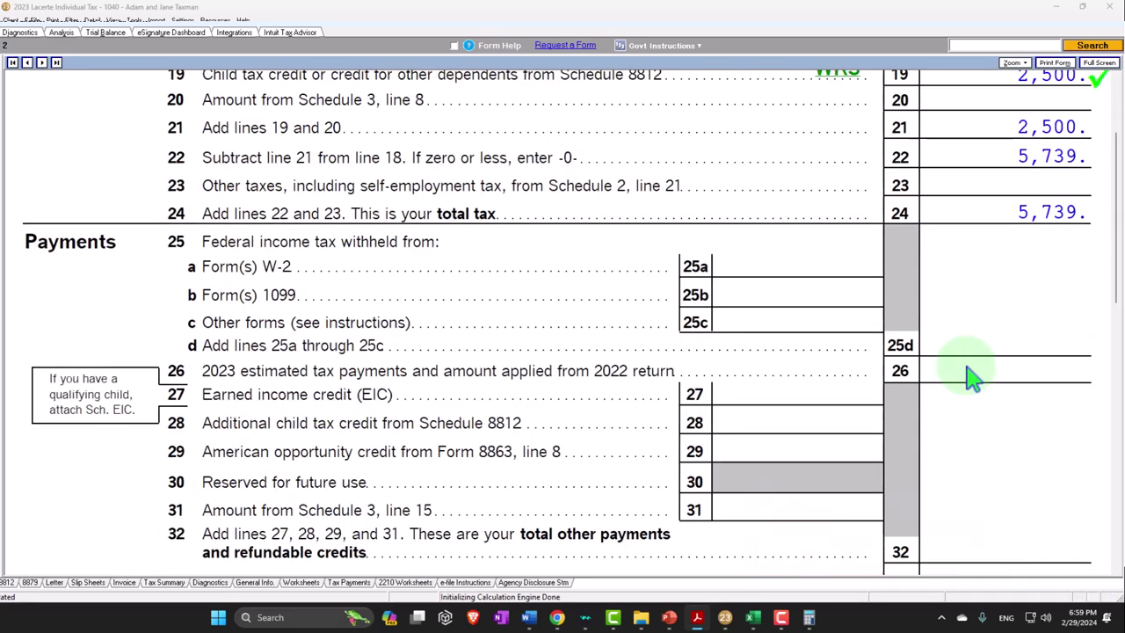
scroll(968, 369, down, 2)
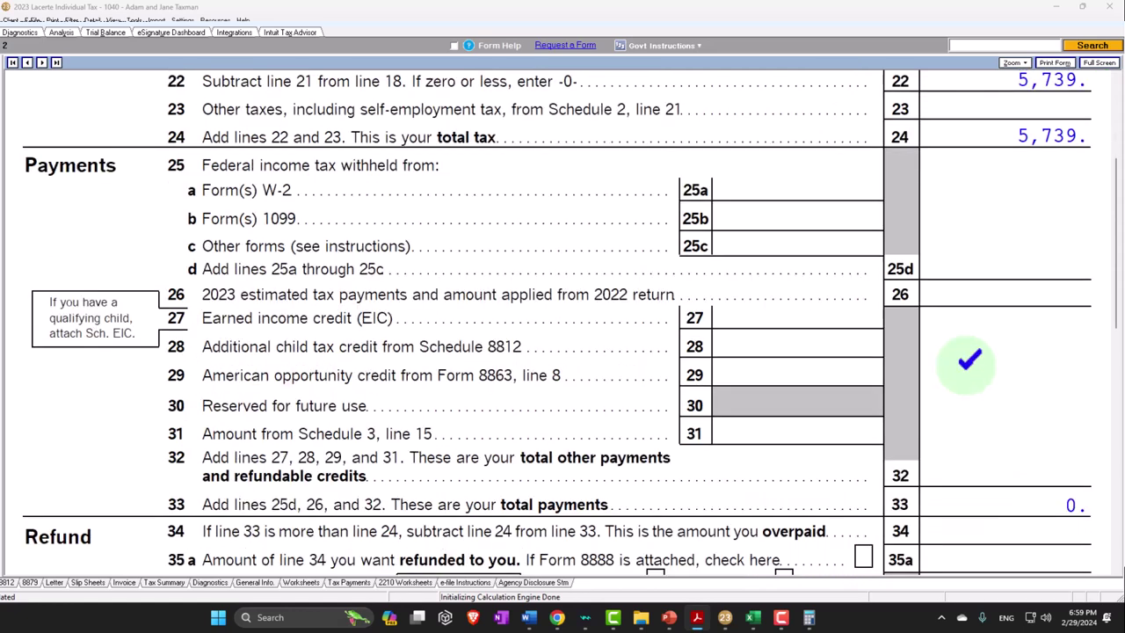